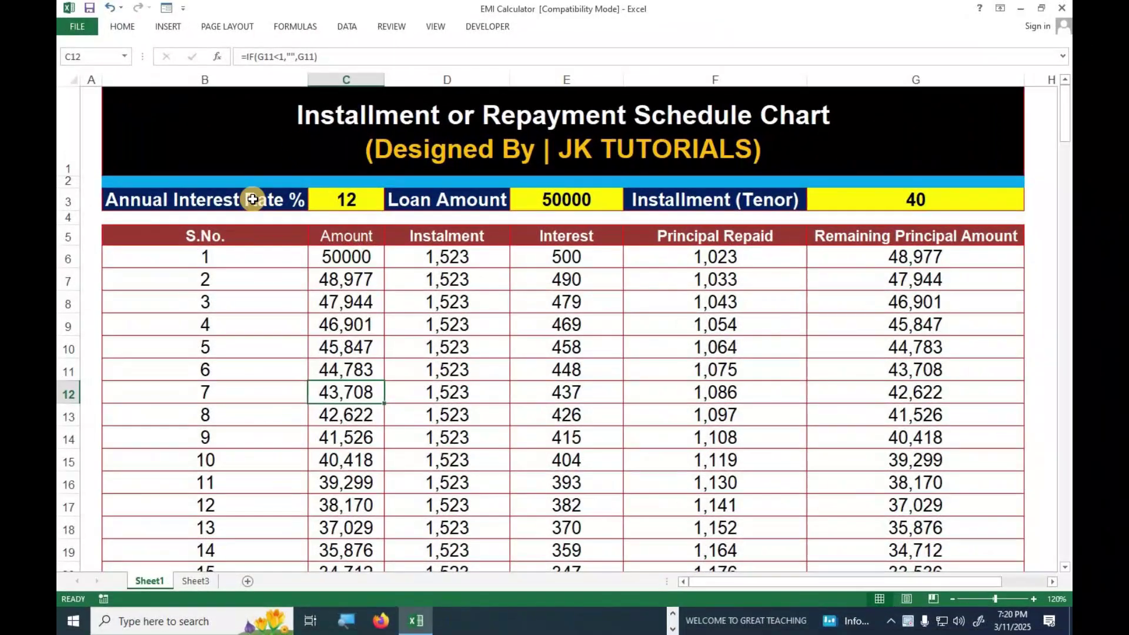
Review the Annual Interest Rate, Loan Amount and Installment (Tenor) cells and the repayment schedule beneath them
click(238, 205)
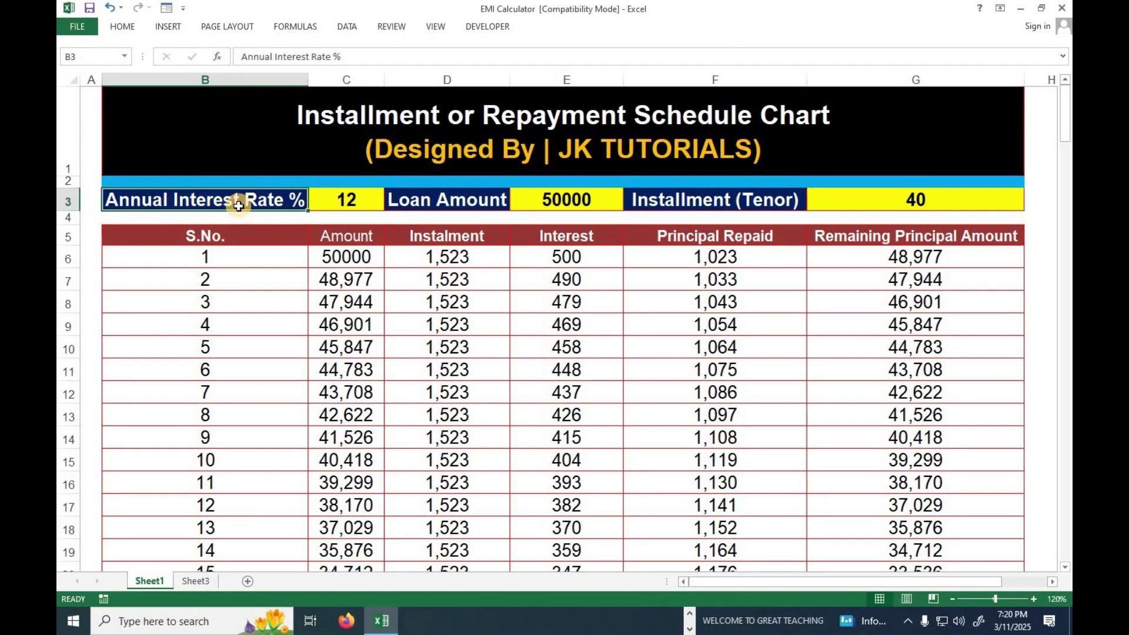
click(449, 200)
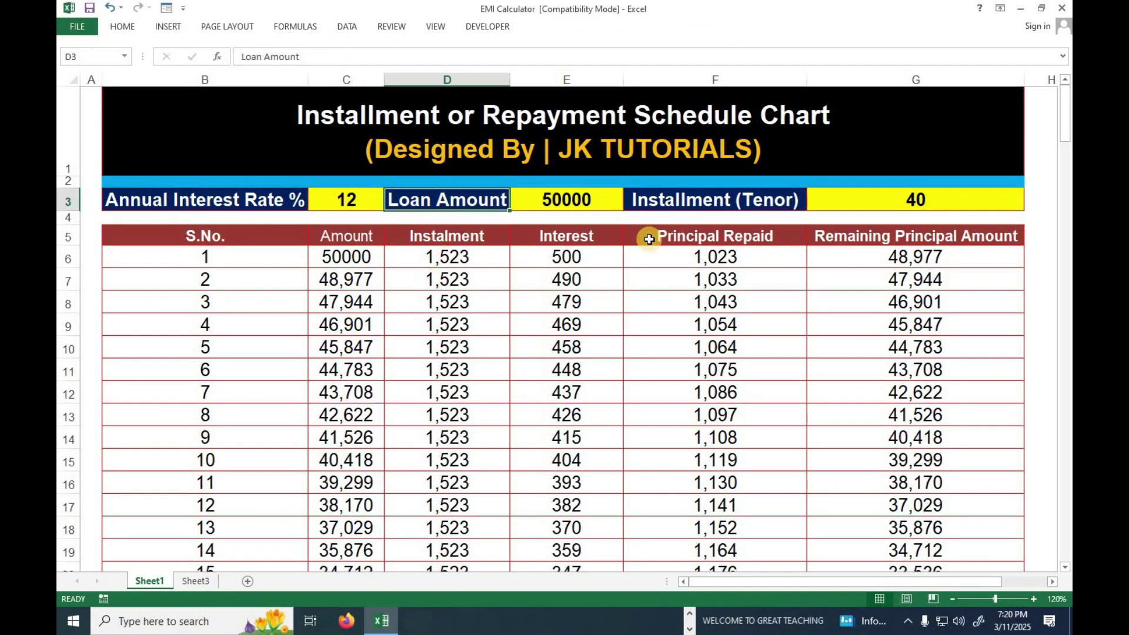
click(666, 199)
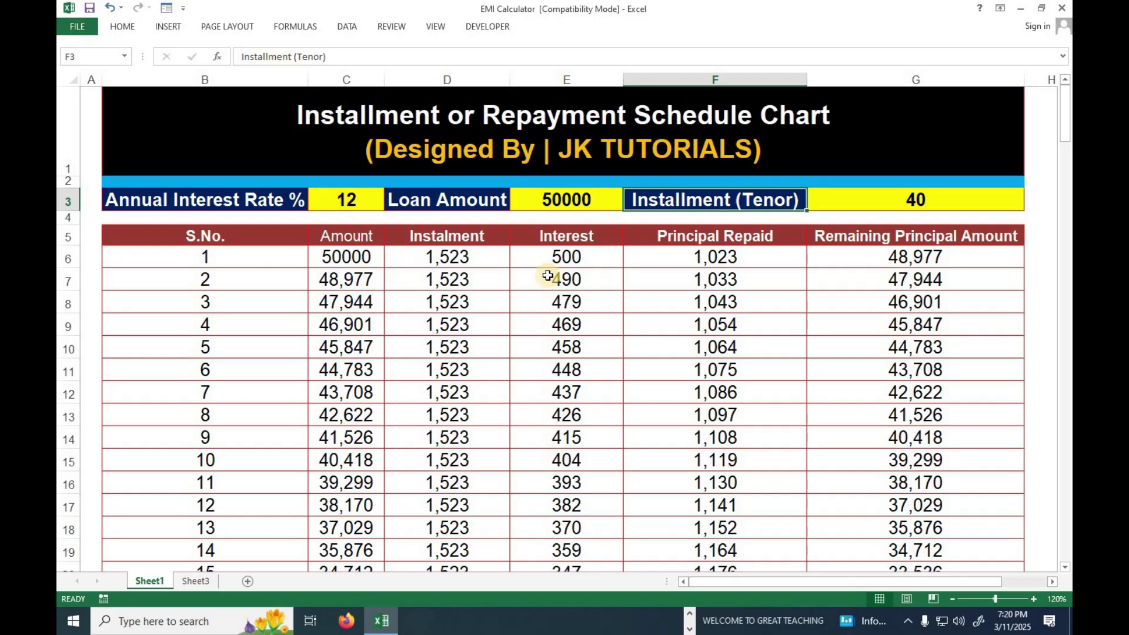
click(567, 197)
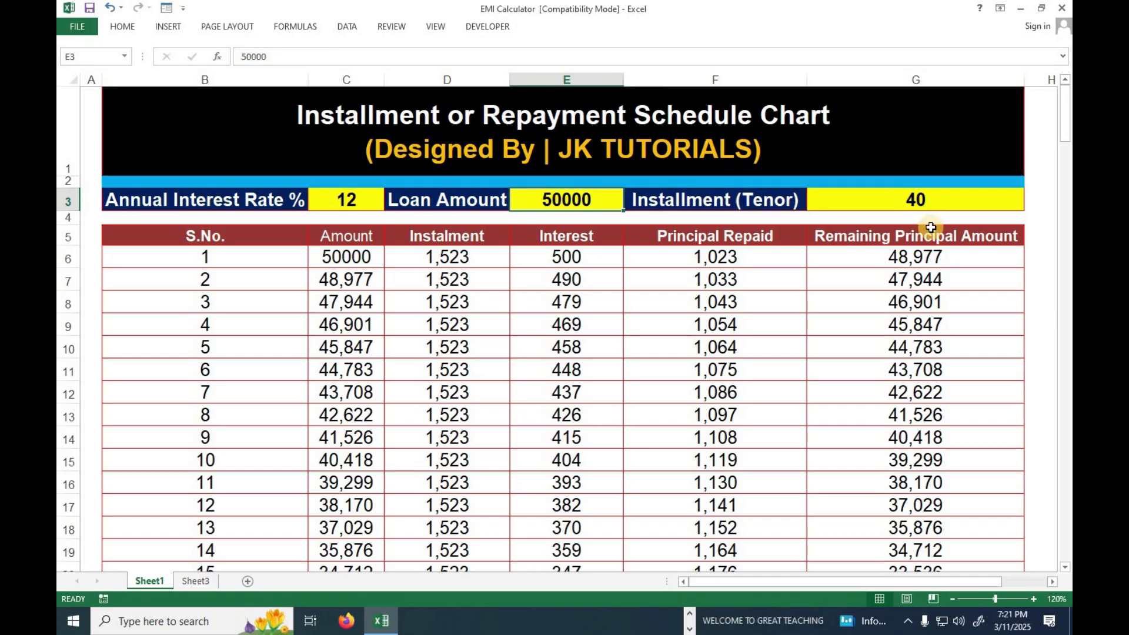
click(923, 196)
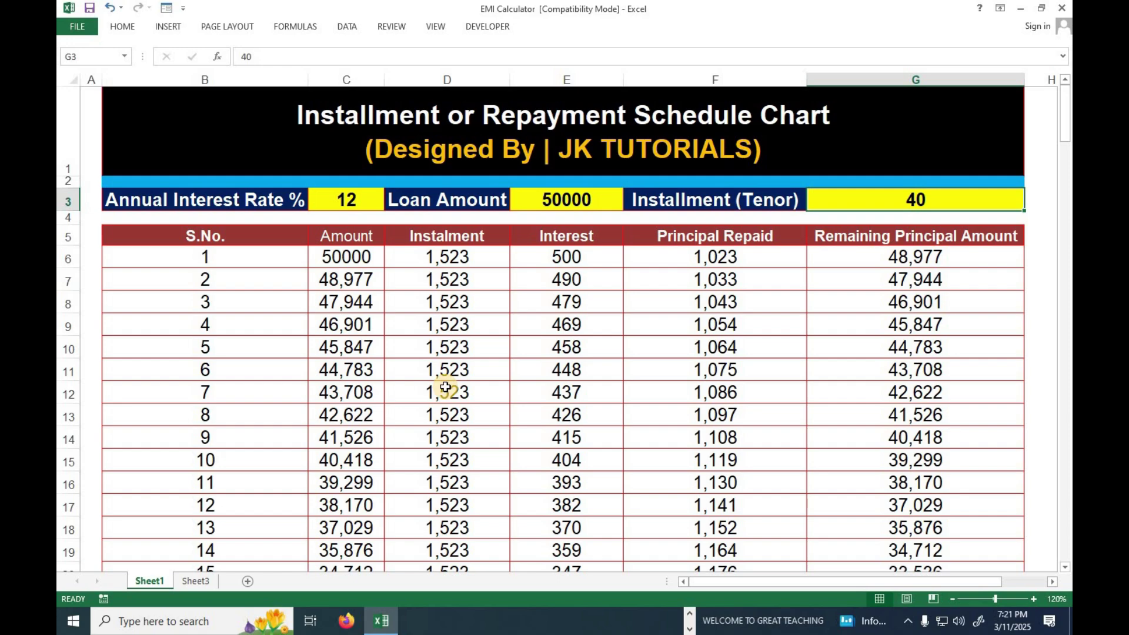
scroll(446, 387, down, 12)
scroll(445, 387, up, 12)
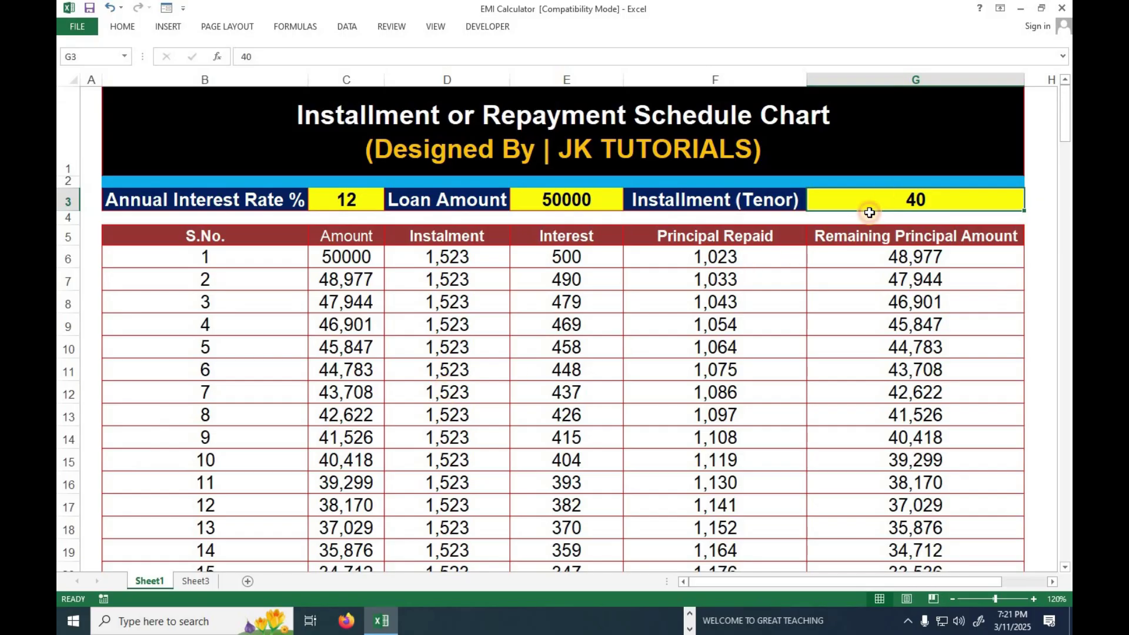
Set the Installment (Tenor) value in G3 to 20 and check the recalculated schedule
text(20)
key(Return)
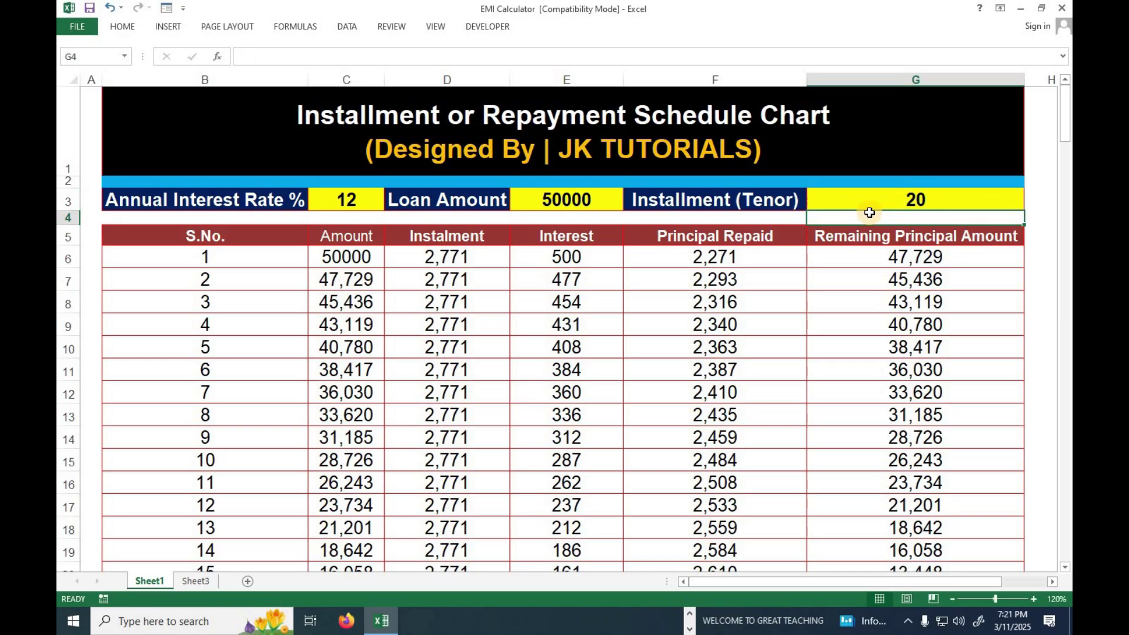
scroll(677, 336, down, 5)
scroll(678, 335, up, 5)
Set the Installment (Tenor) value in G3 to 10 and highlight the resulting schedule rows
click(905, 198)
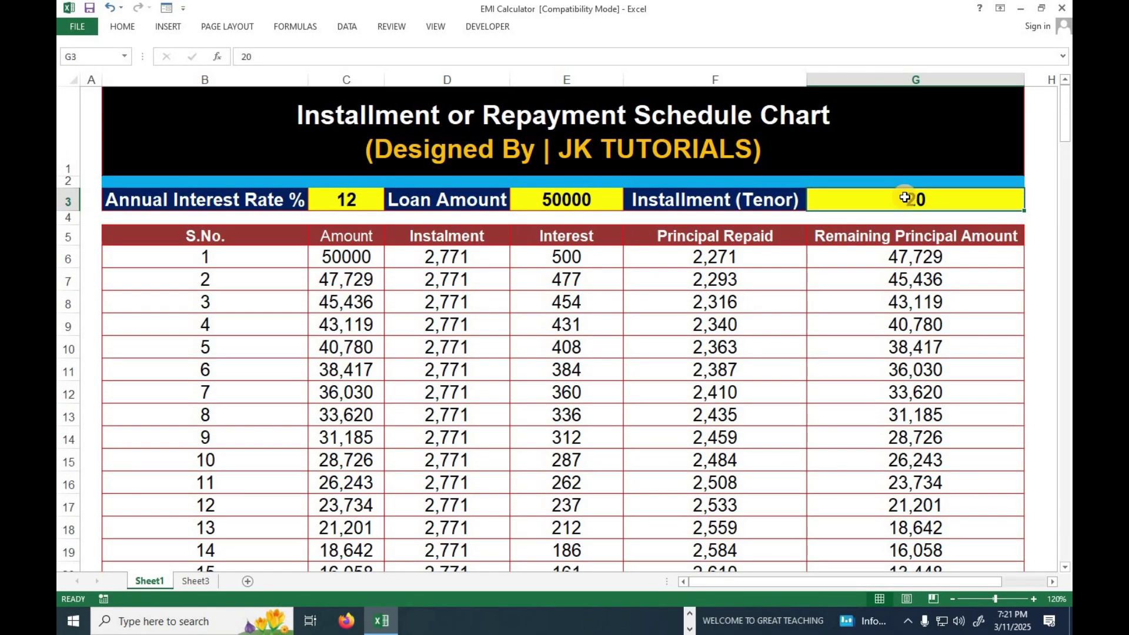
text(10)
key(Return)
drag(242, 270, 853, 485)
Try Installment (Tenor) values of 5 and 2 in G3
click(944, 201)
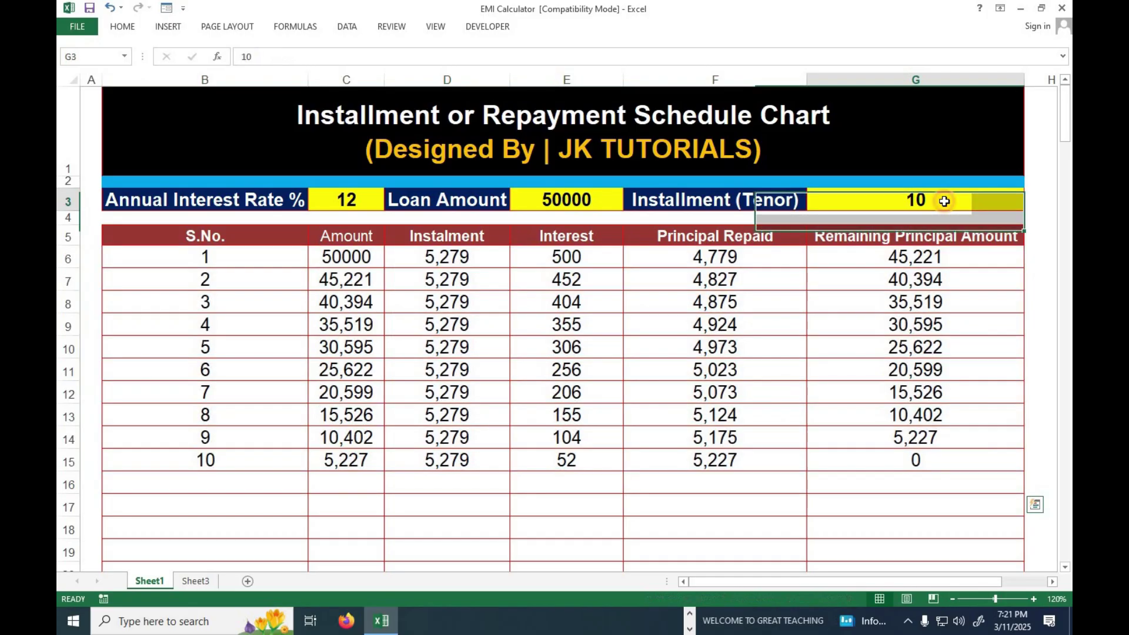
text(5)
key(Return)
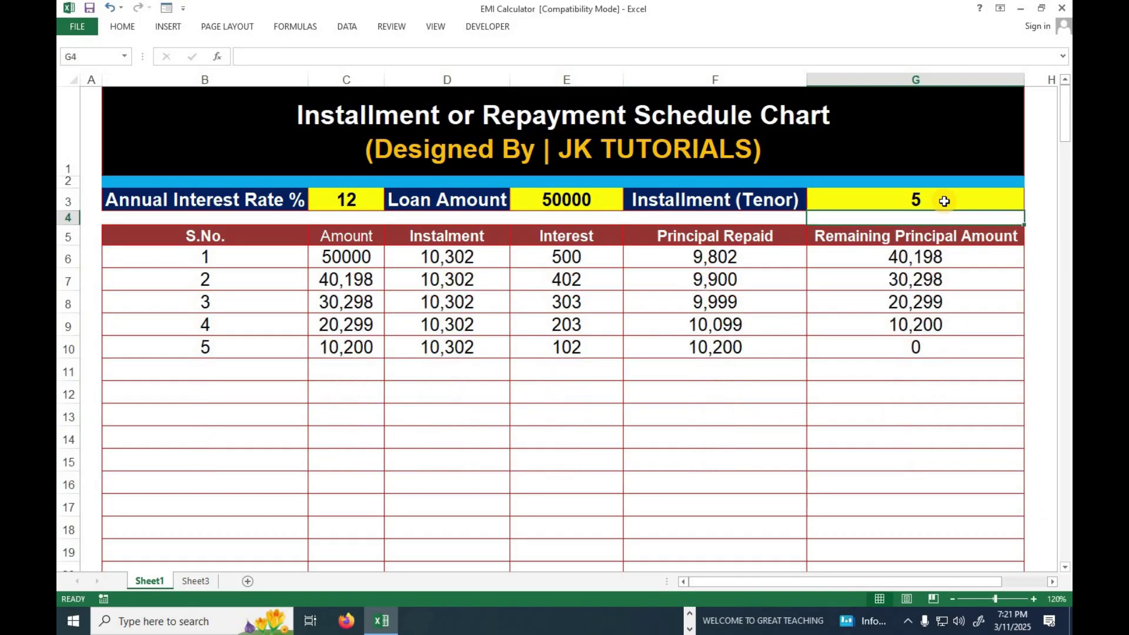
click(944, 201)
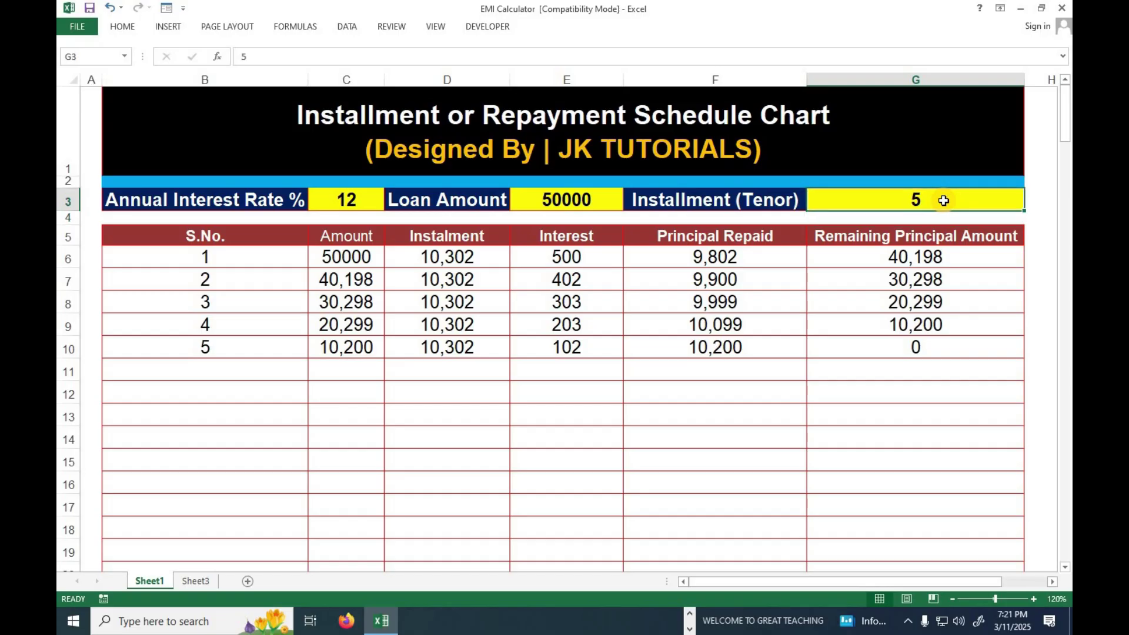
text(2)
key(Return)
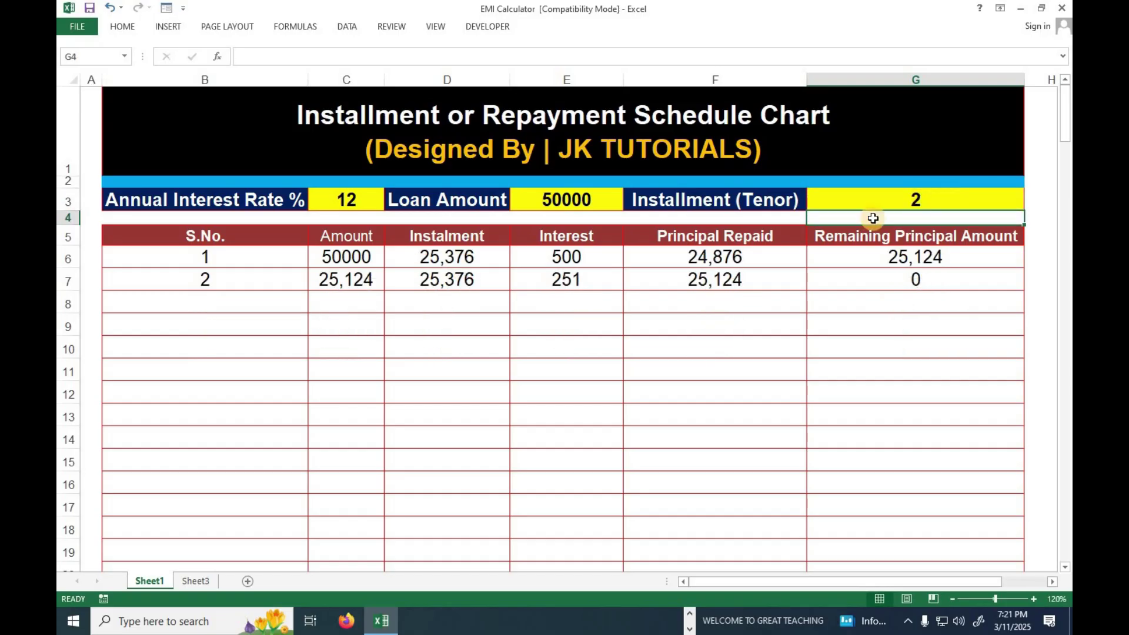
Set the Installment (Tenor) value in G3 to 50 and check the schedule through its last installment row
click(853, 199)
text(50)
key(Return)
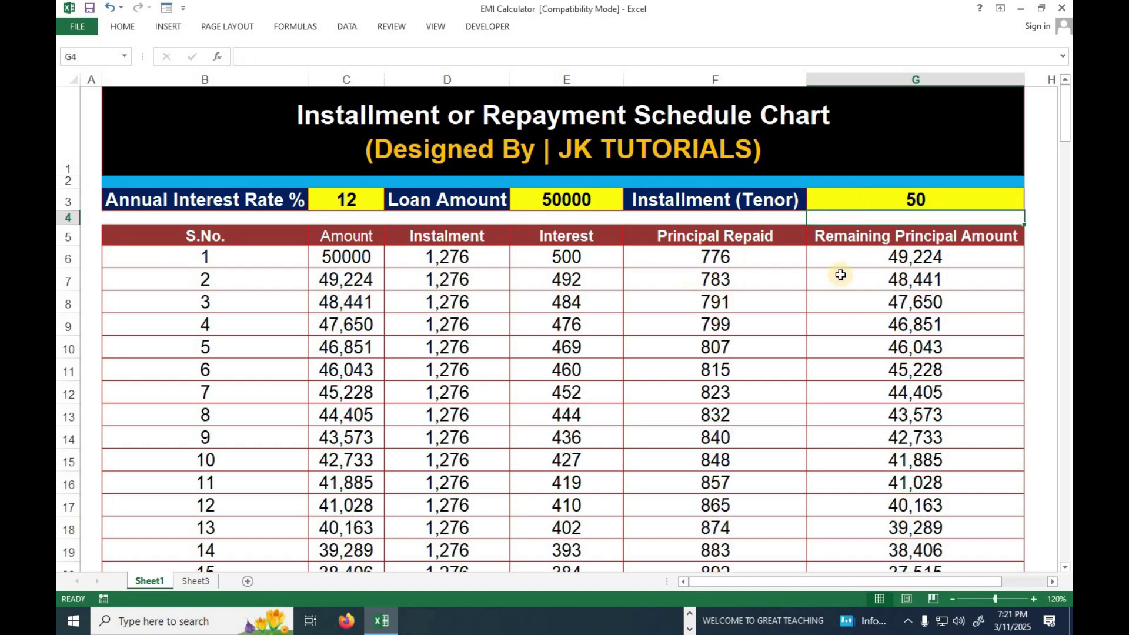
scroll(708, 412, down, 14)
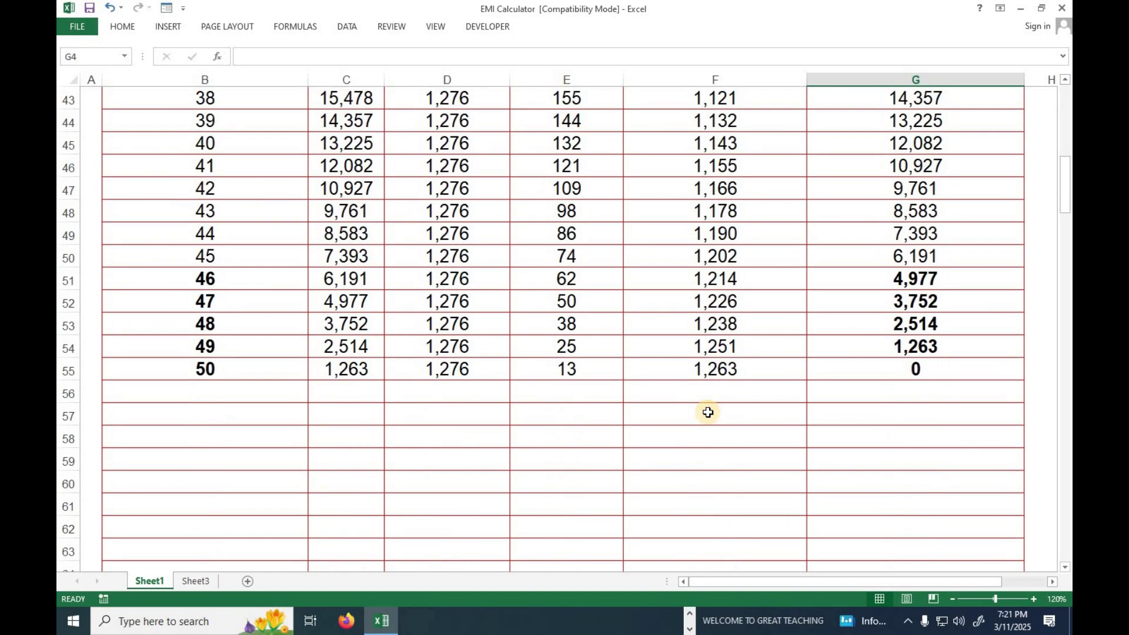
scroll(708, 412, up, 14)
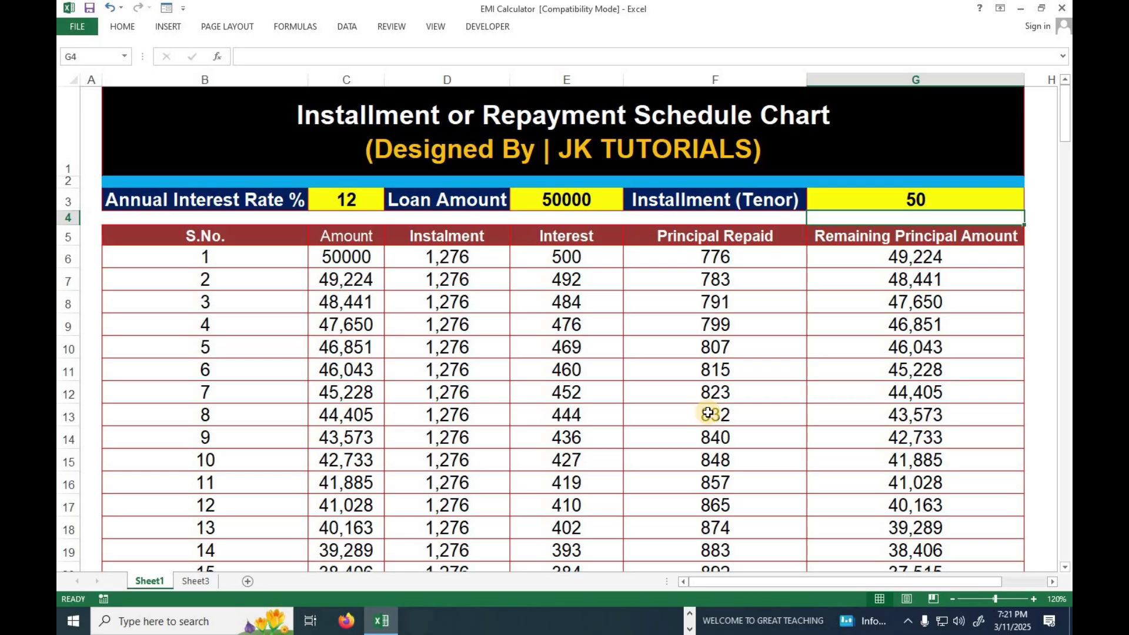
Open the blank Sheet3 and select cell B8 as the start of the new calculator
click(205, 583)
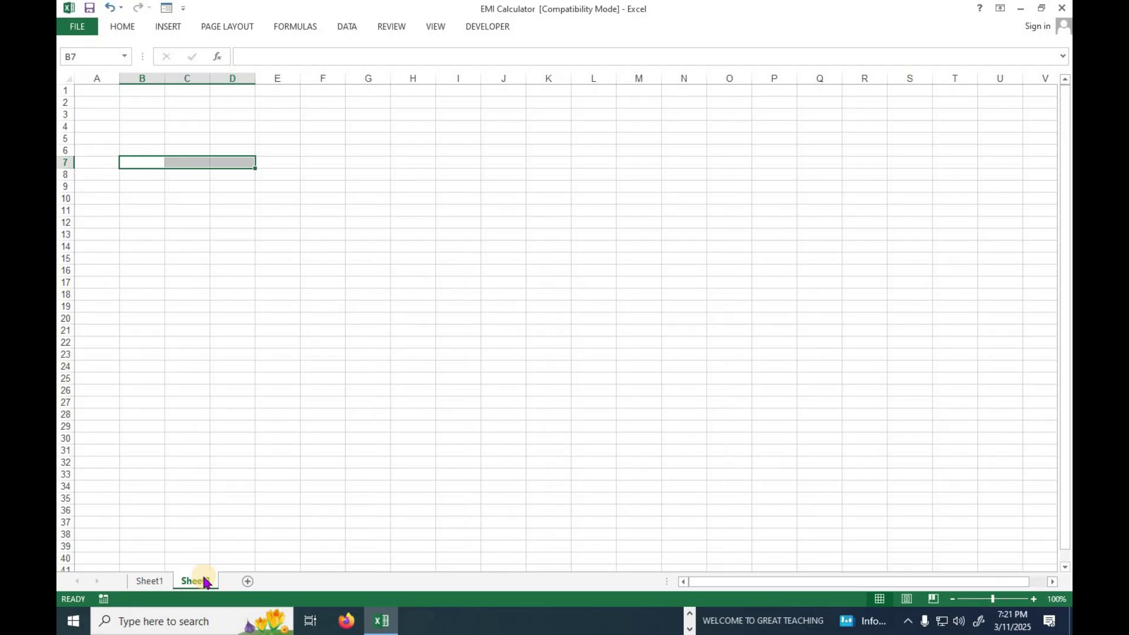
click(308, 257)
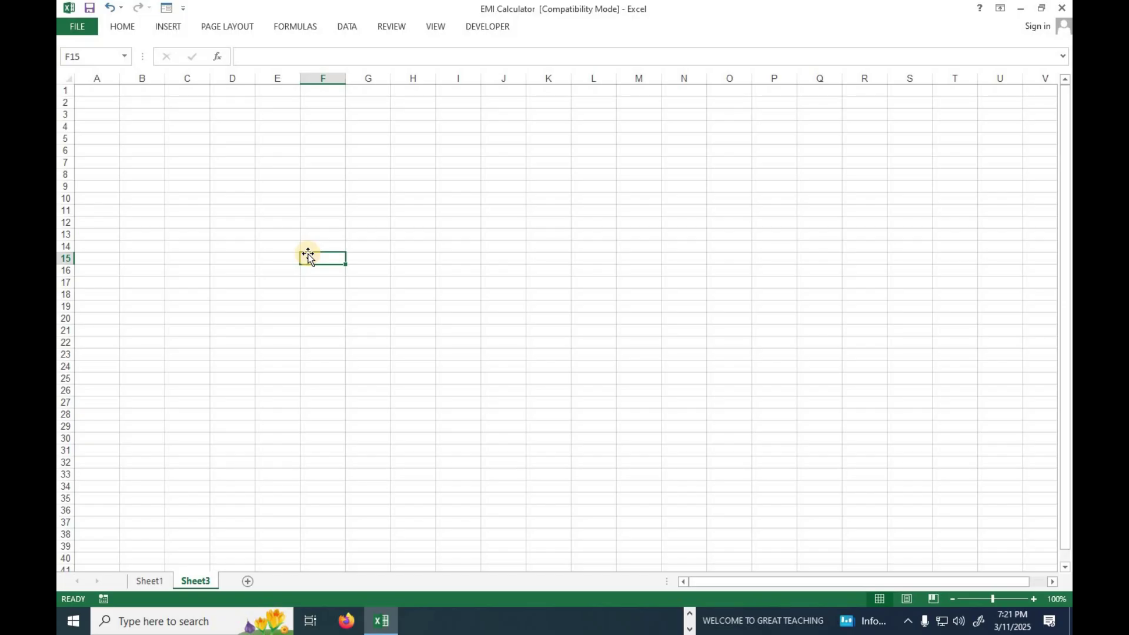
click(148, 172)
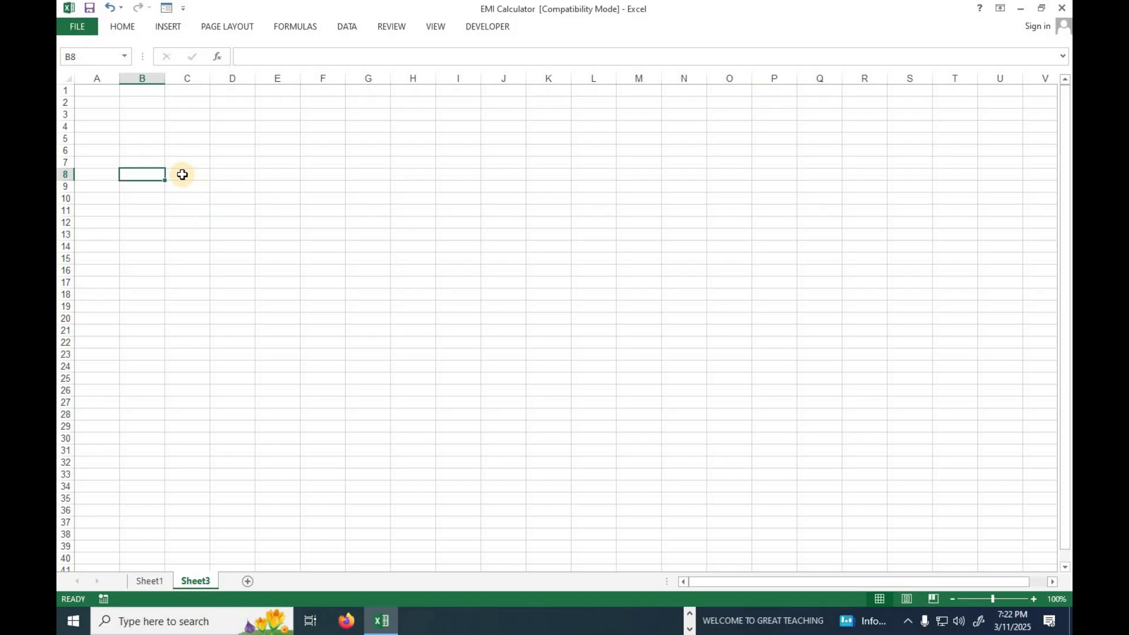
text(a)
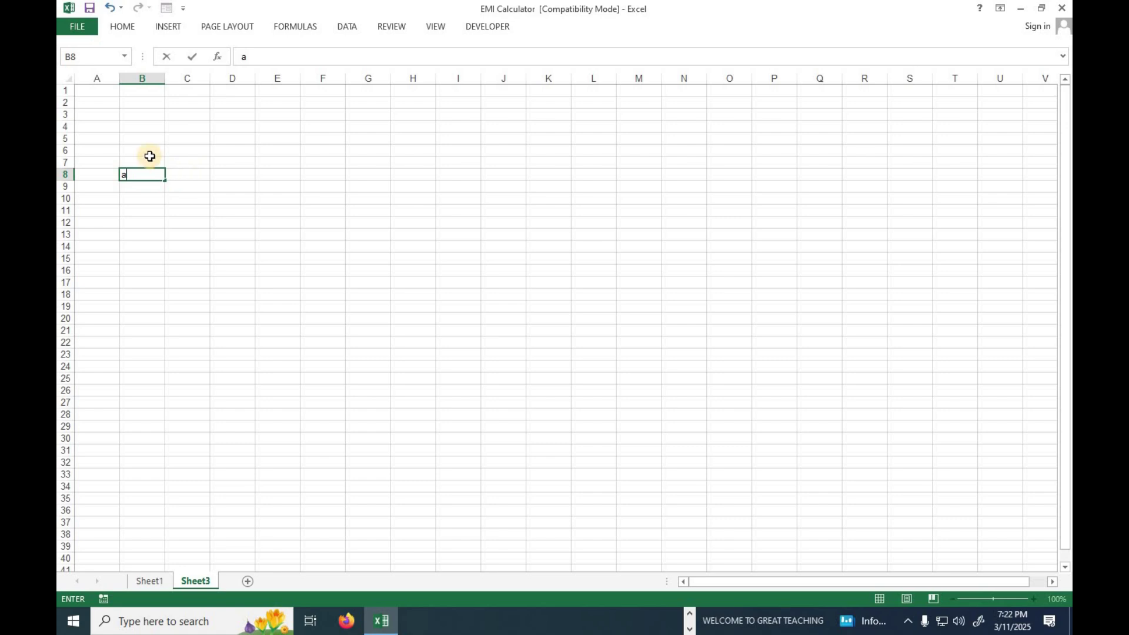
click(159, 209)
ctrl+scroll(136, 169, up, 8)
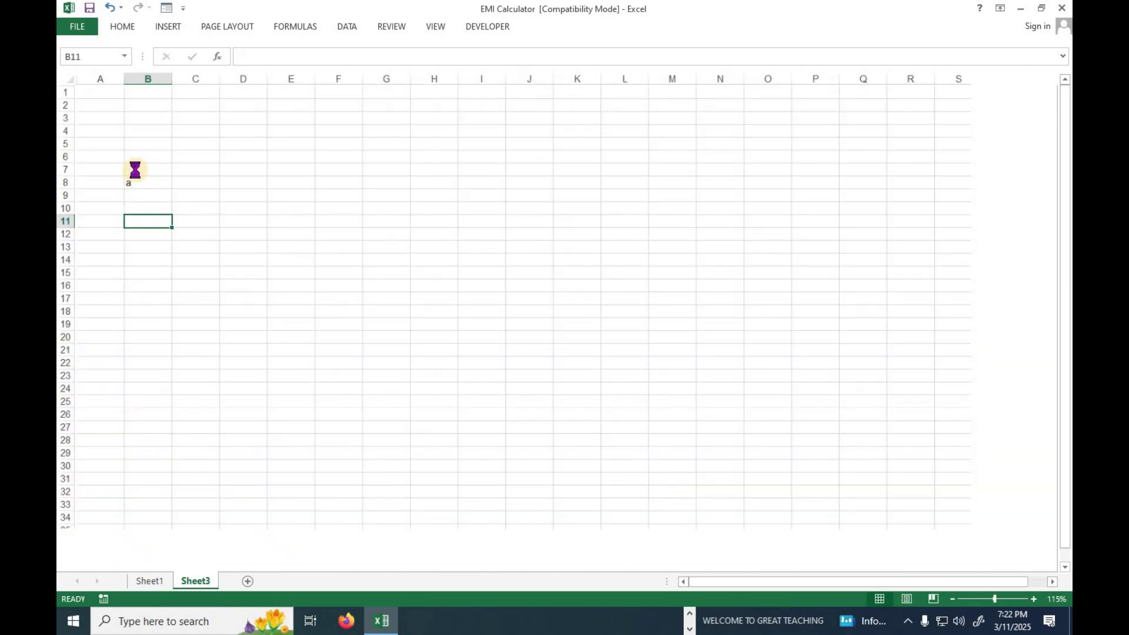
click(226, 289)
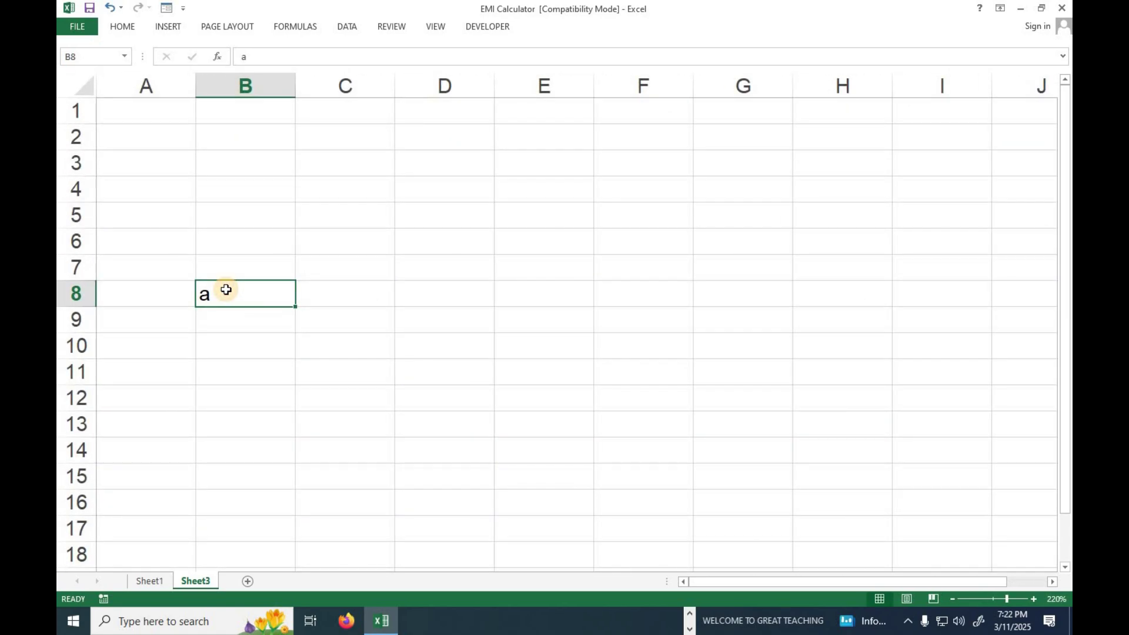
key(BackSpace)
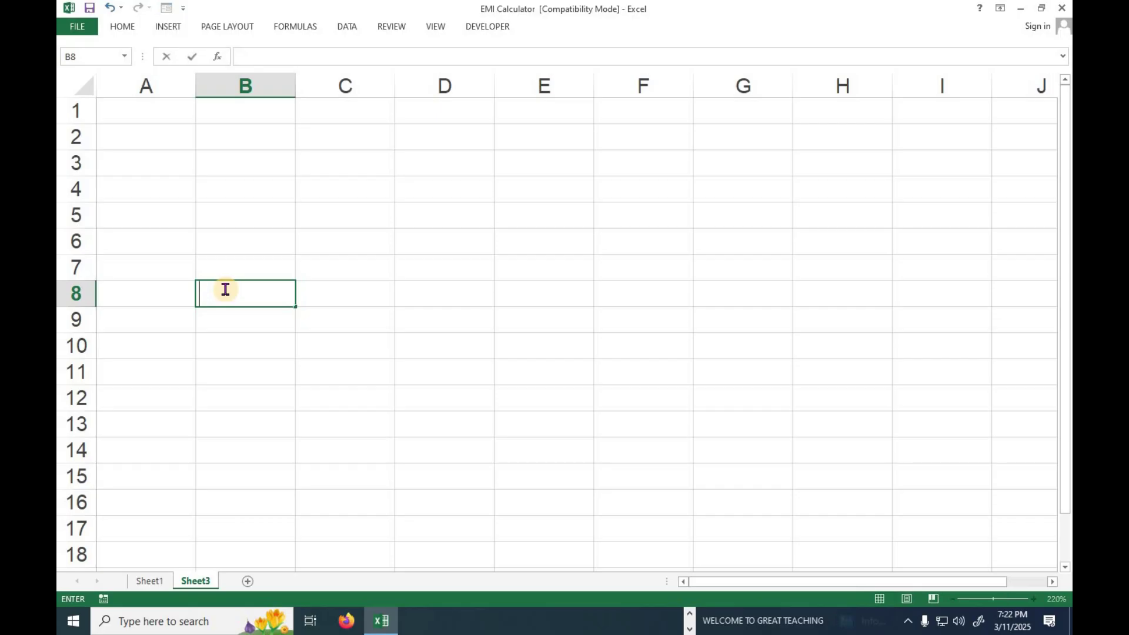
Enter the label "Annual Intrest Rate %:" in cell B8
text(Annual )
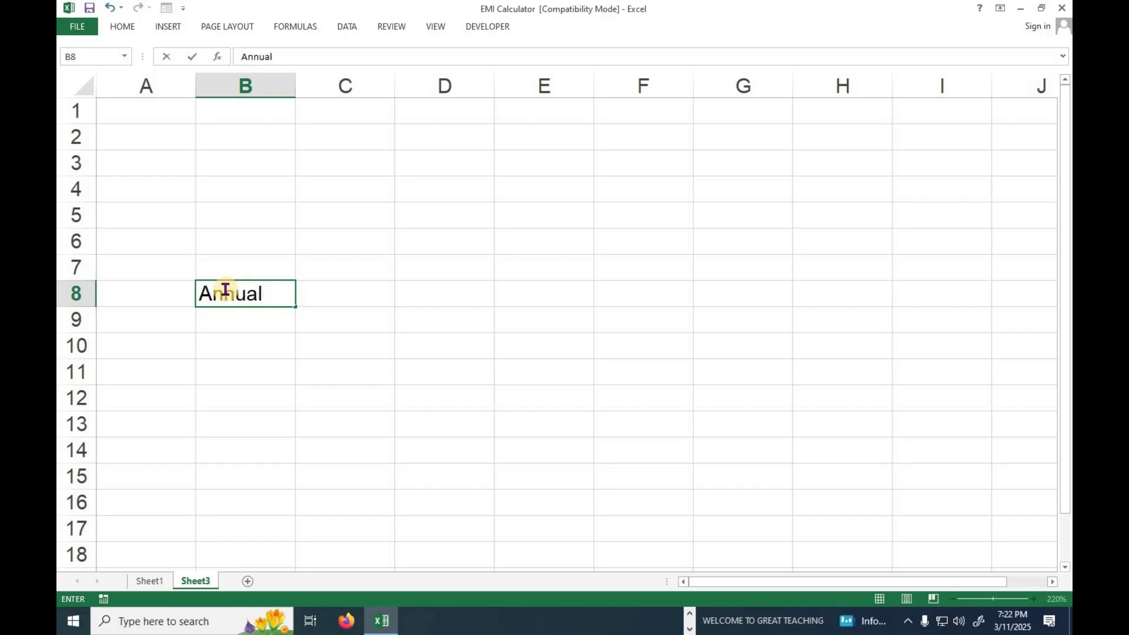
text(Inres)
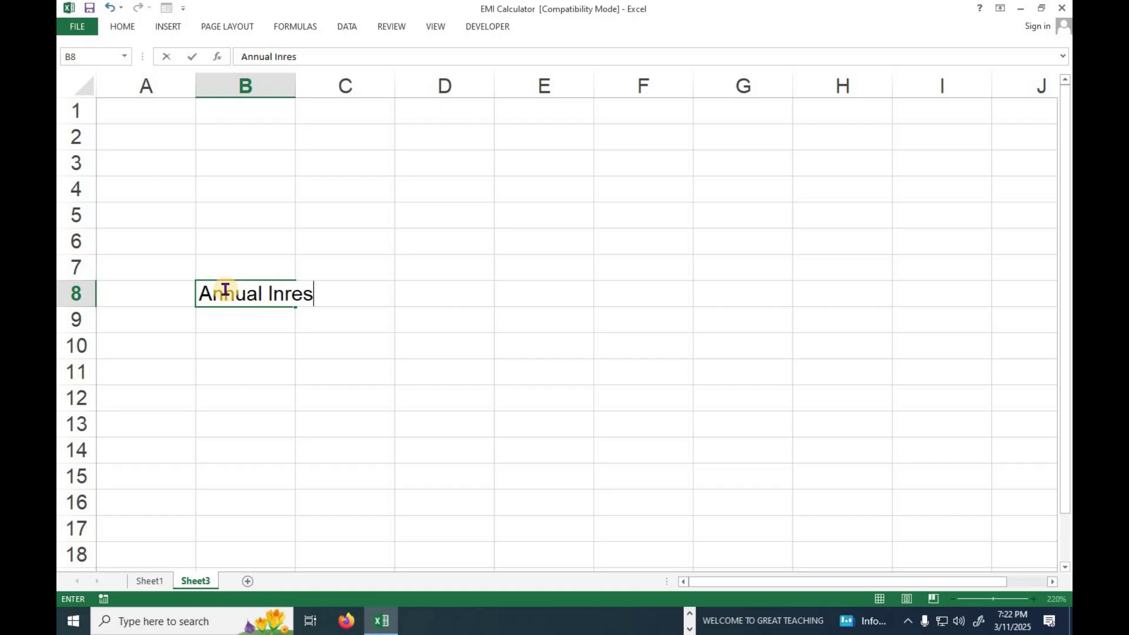
key(BackSpace)
key(BackSpace)
key(BackSpace)
text(trest Rate)
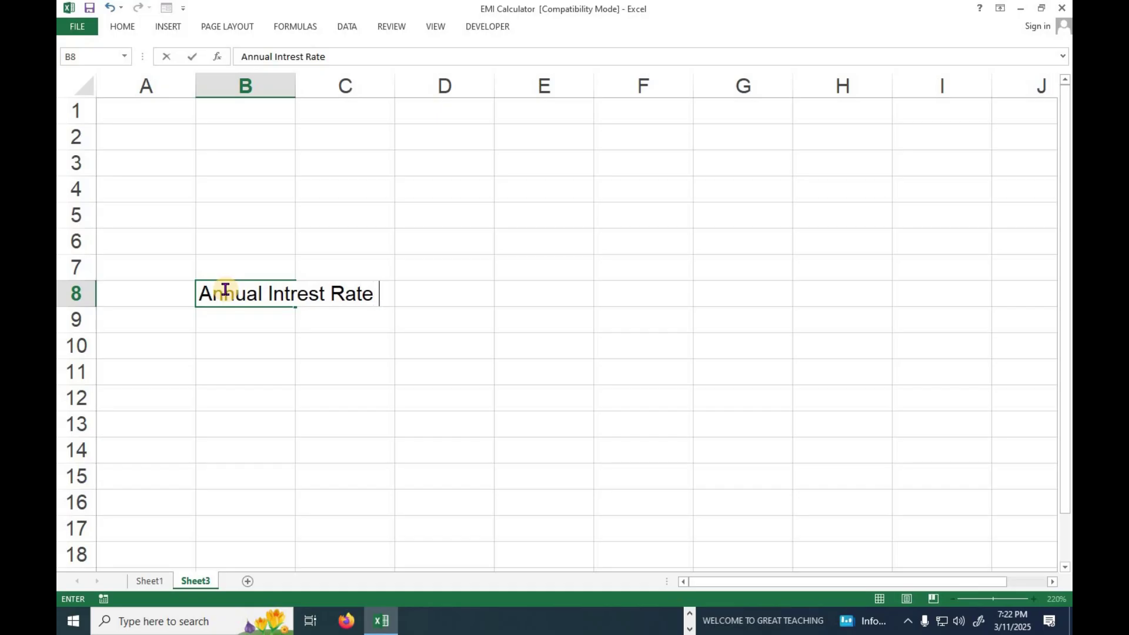
text( %:)
key(Tab)
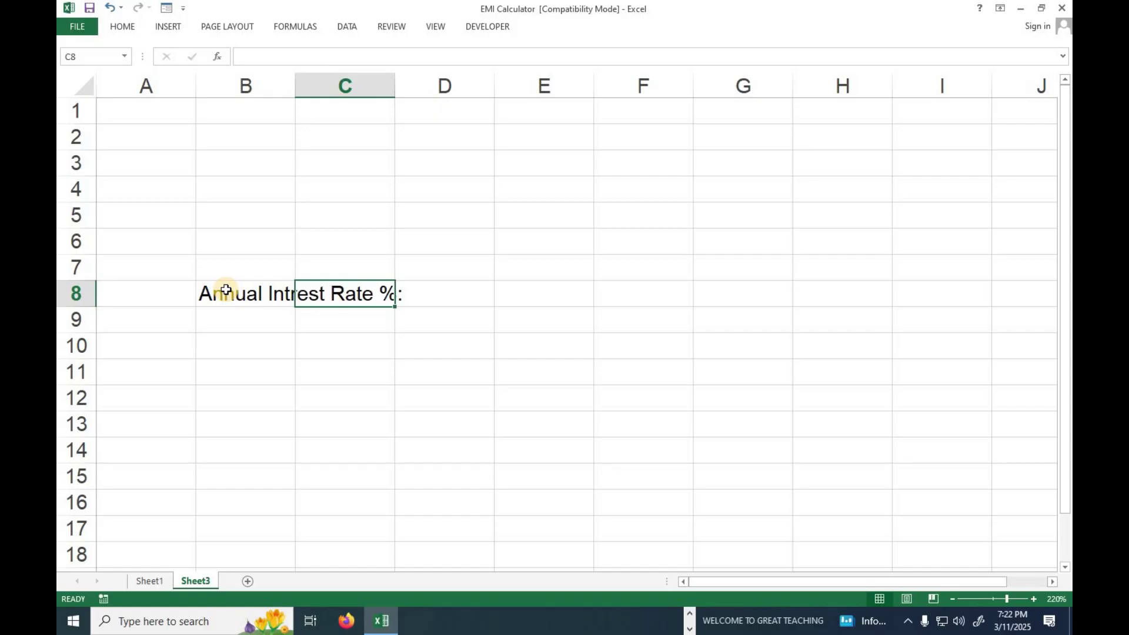
Enter the label "Loan Amount :" in cell D8, leaving C8 blank for the rate value
key(Tab)
text(Loand)
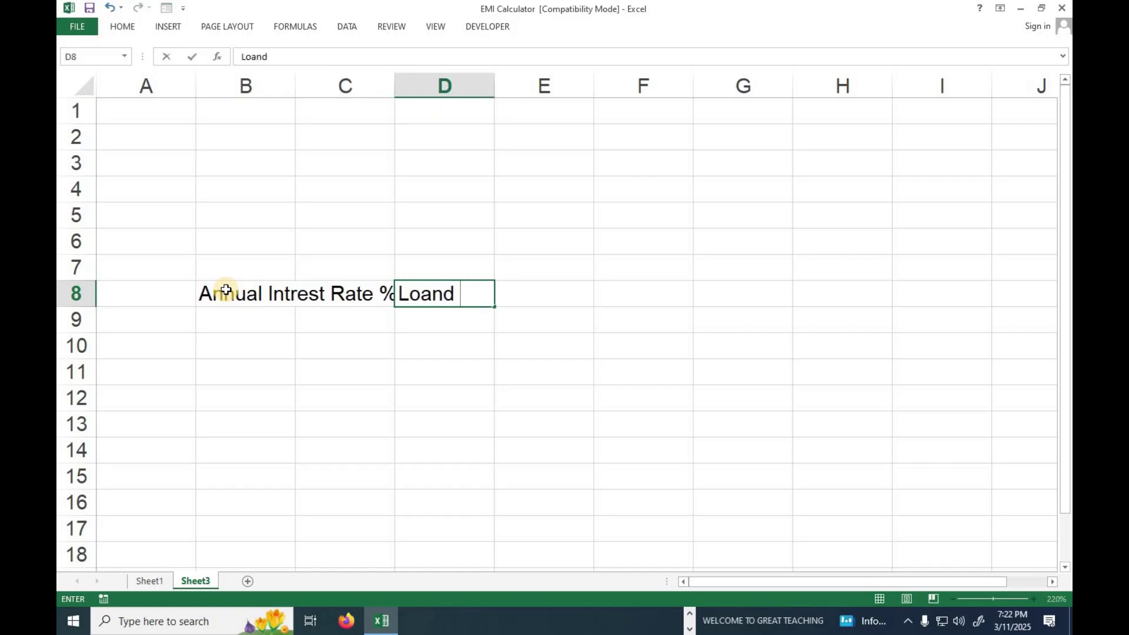
key(BackSpace)
key(BackSpace)
text(Amount :)
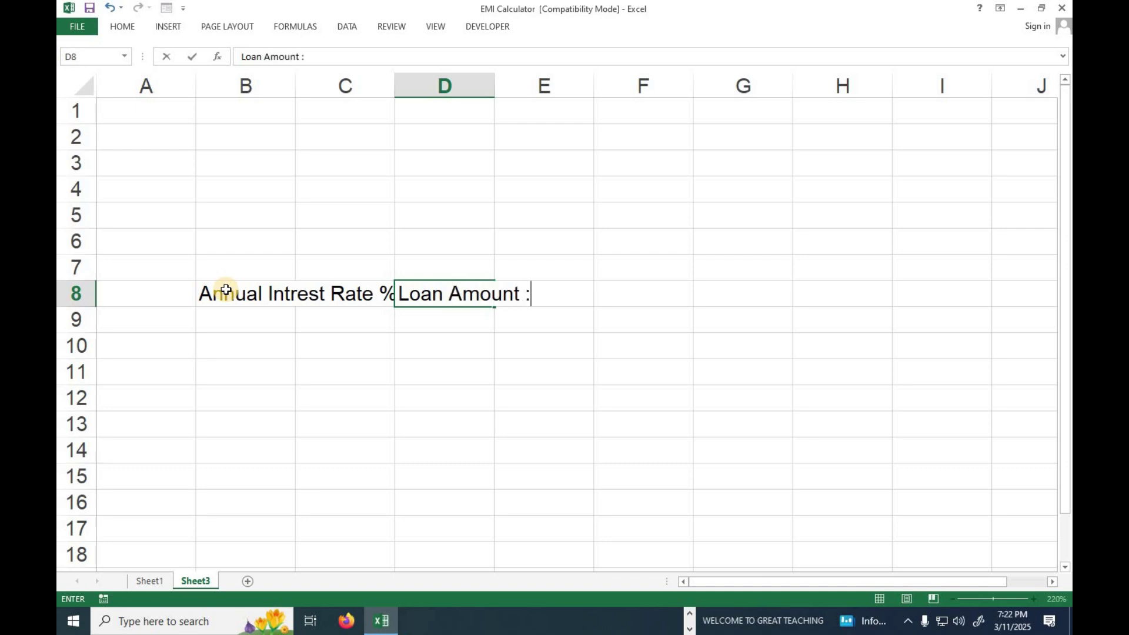
key(Tab)
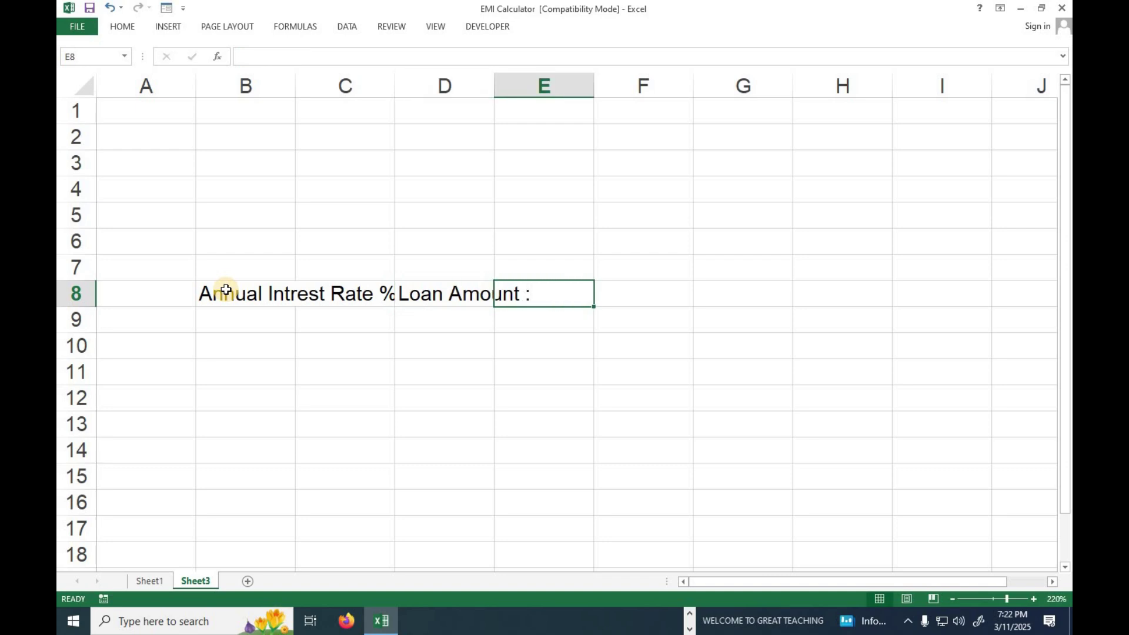
Enter the label "Intallment | Tenor|" in cell F8, leaving E8 blank for the loan value
key(Right)
text(Intallment)
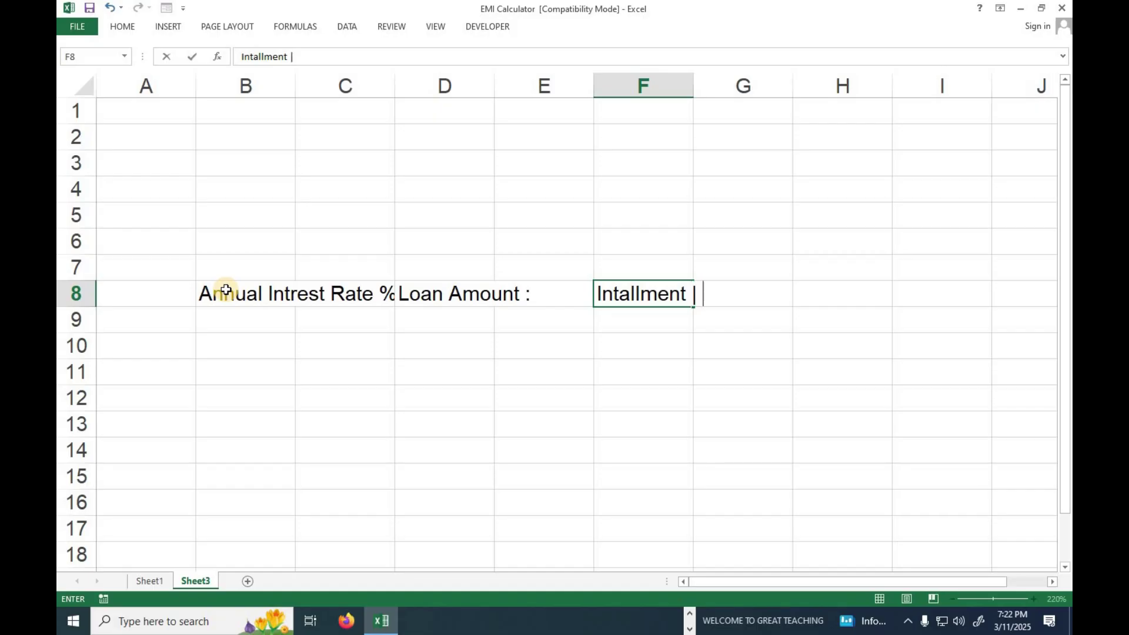
text(| Tenor)
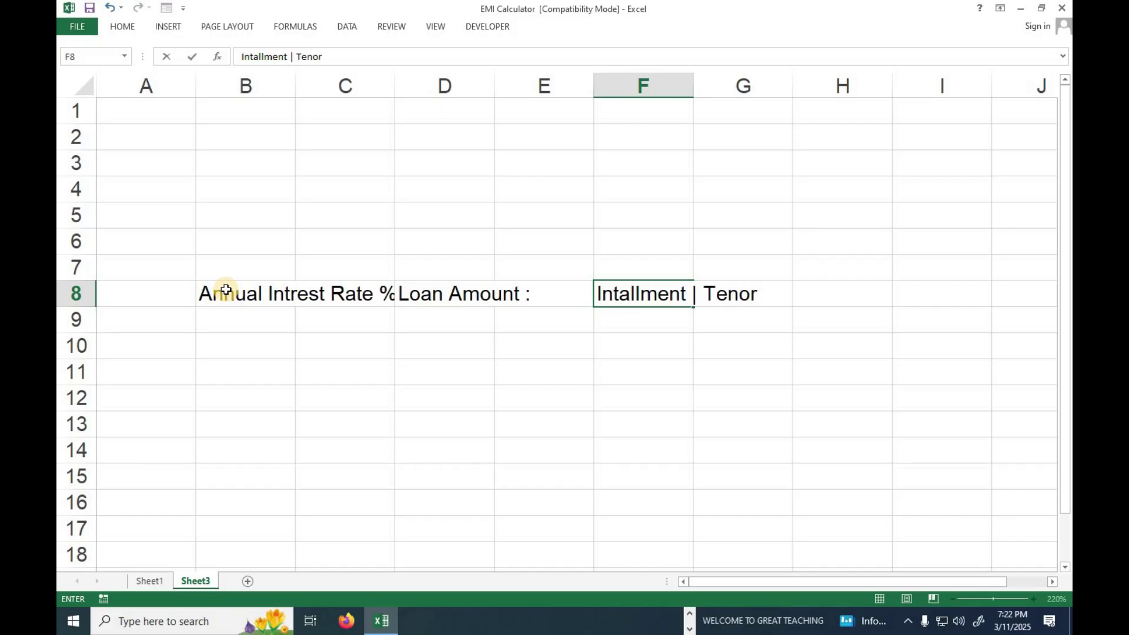
text(|)
key(Tab)
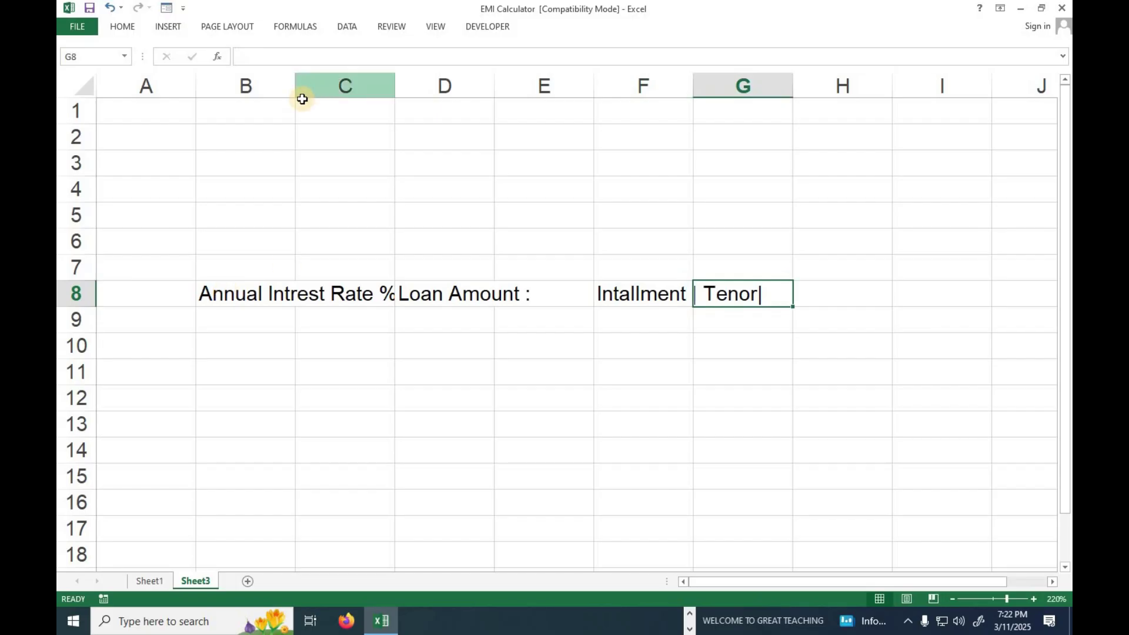
Widen columns B, D and F so the row 8 labels fit within their own cells, and select C8
drag(295, 83, 416, 103)
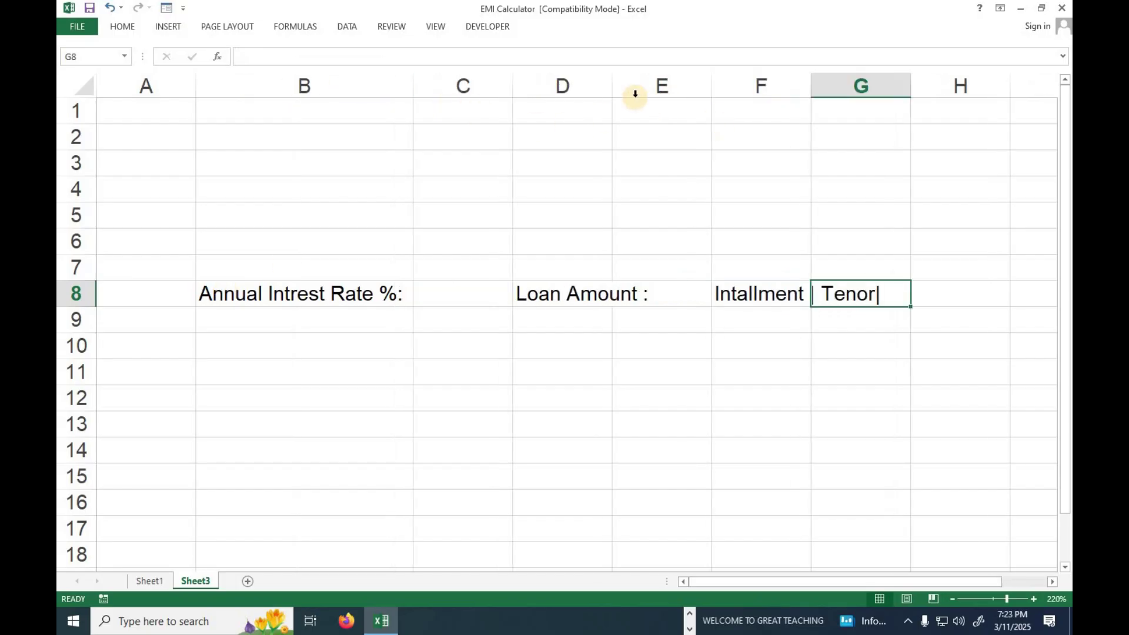
drag(612, 89, 657, 88)
drag(857, 87, 932, 88)
click(524, 360)
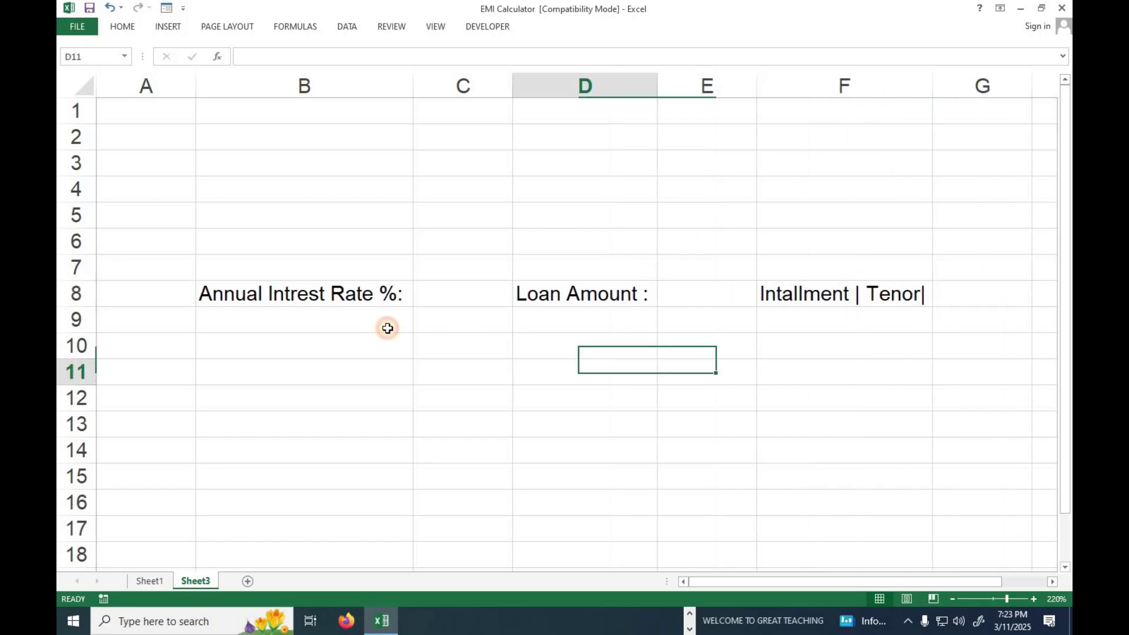
click(299, 295)
click(448, 287)
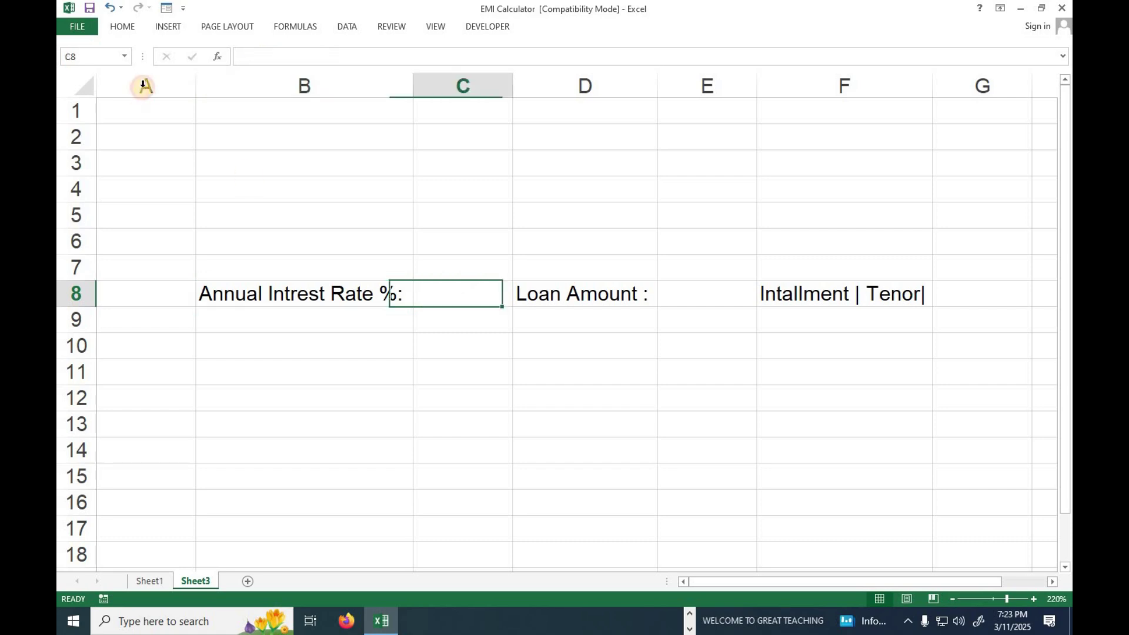
Narrow column A to a slim margin beside the row 8 labels
drag(197, 89, 135, 91)
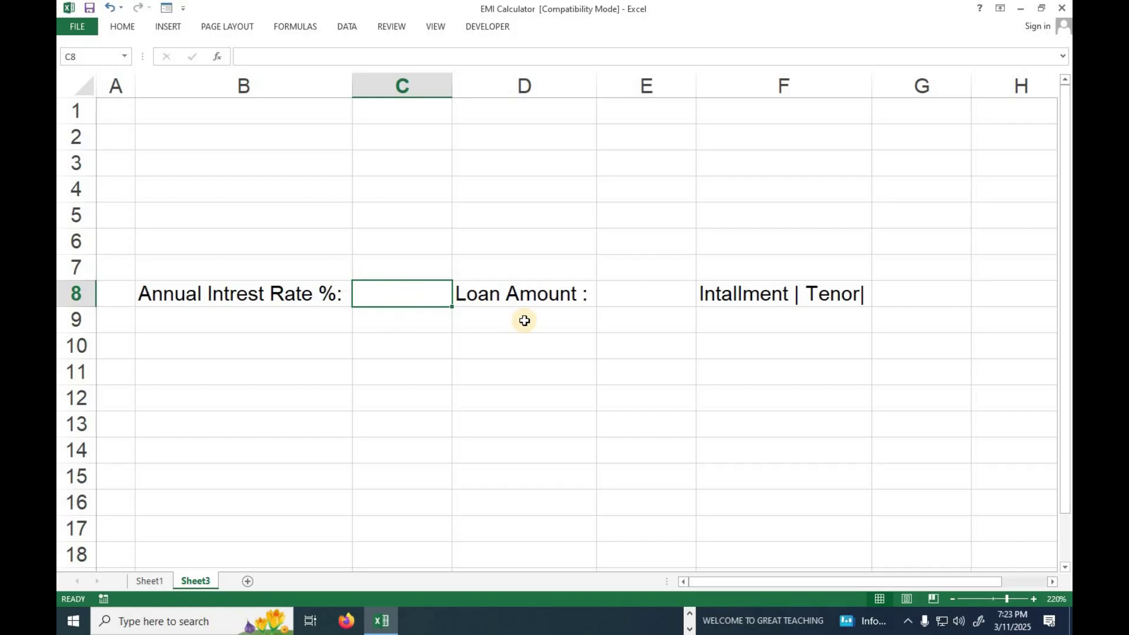
click(579, 303)
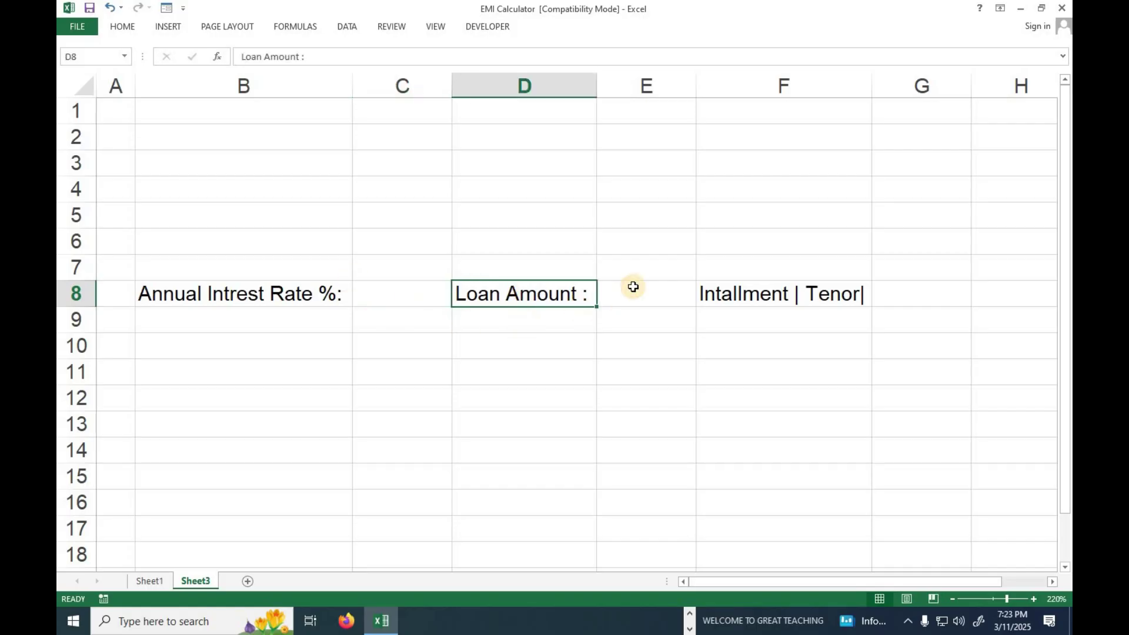
click(822, 297)
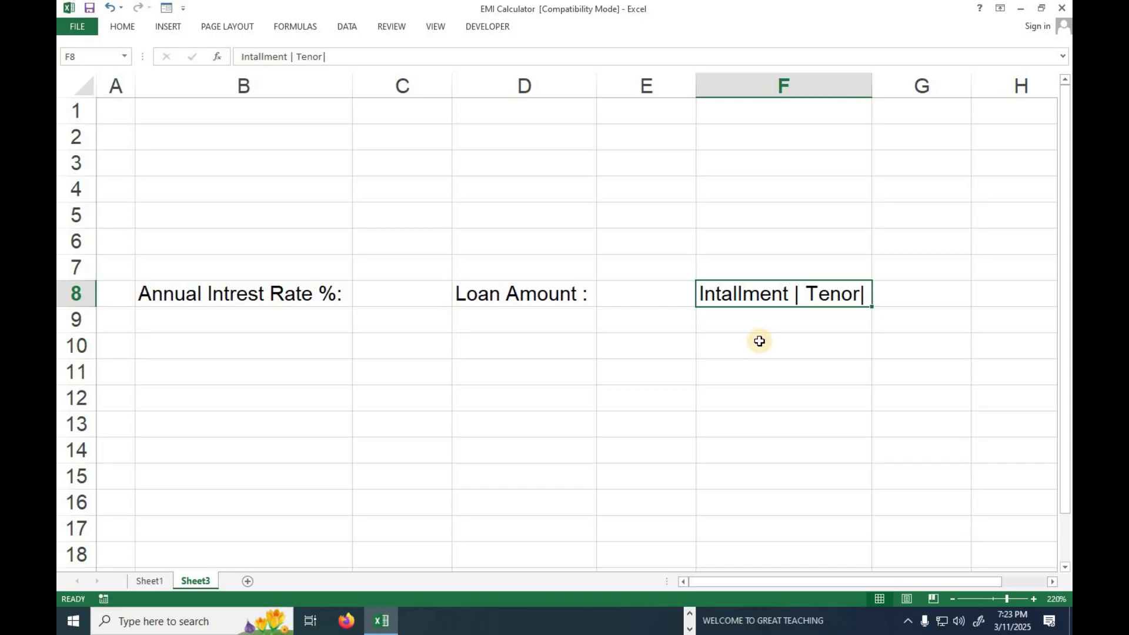
Apply all borders to B8:G8 and centre the contents of those cells horizontally
drag(214, 292, 907, 303)
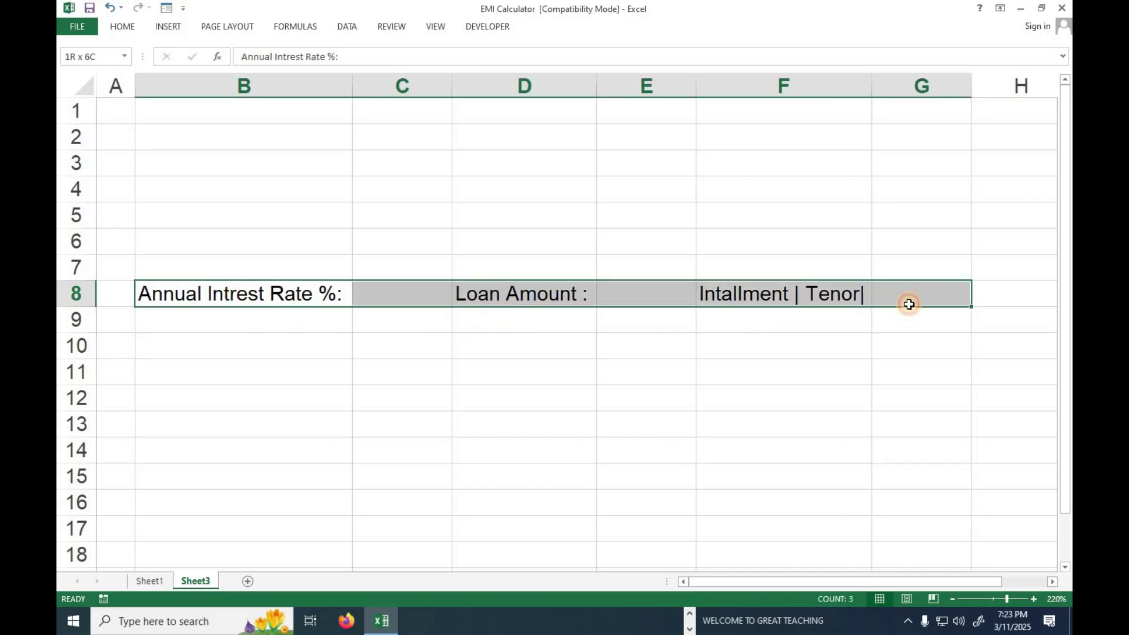
click(120, 27)
click(252, 72)
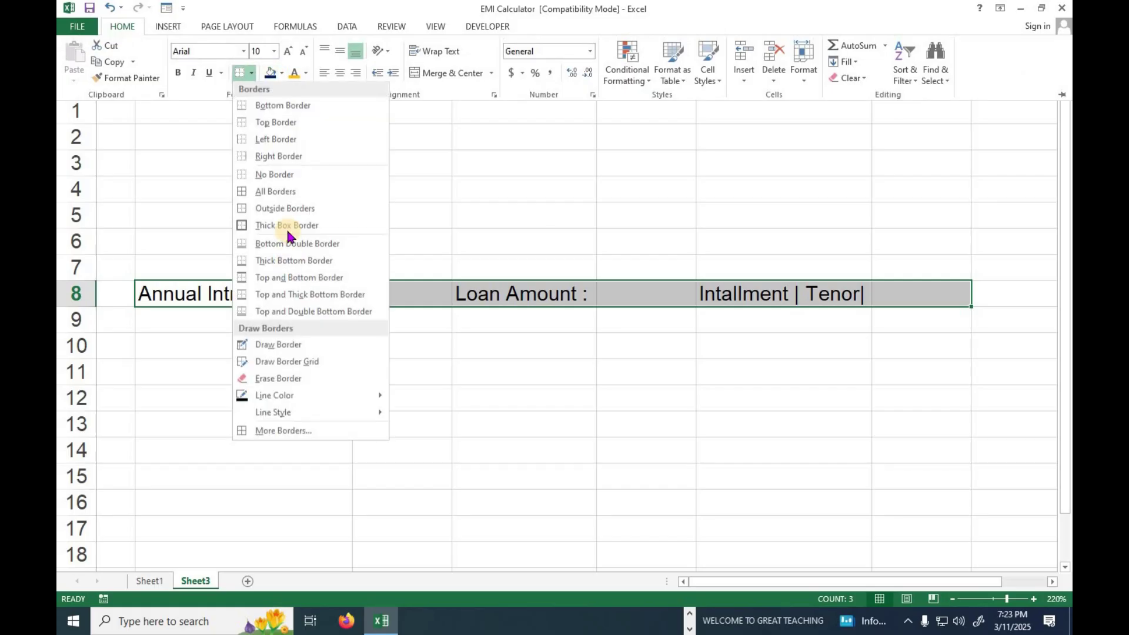
click(274, 191)
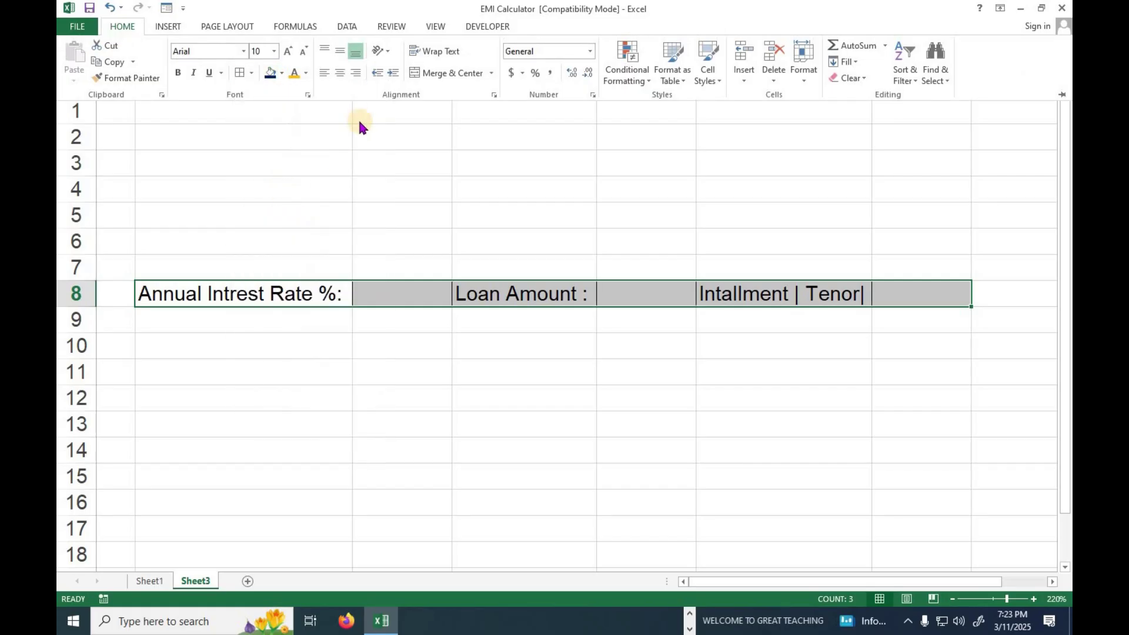
click(341, 73)
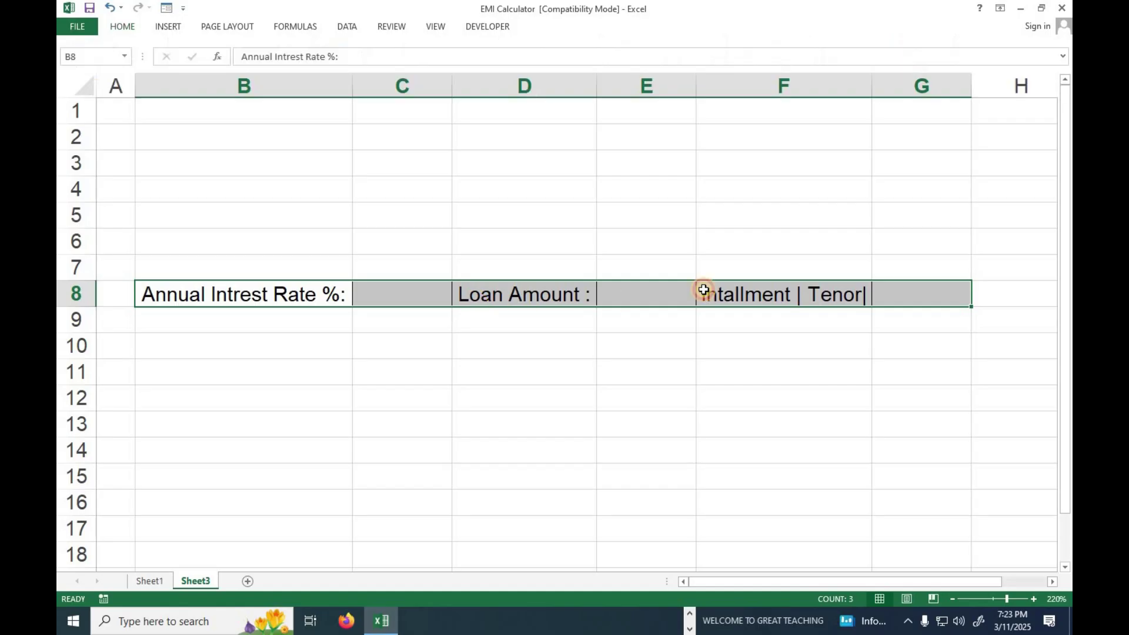
Widen column F slightly to leave space around the installment and tenor label
click(553, 293)
drag(870, 93, 887, 93)
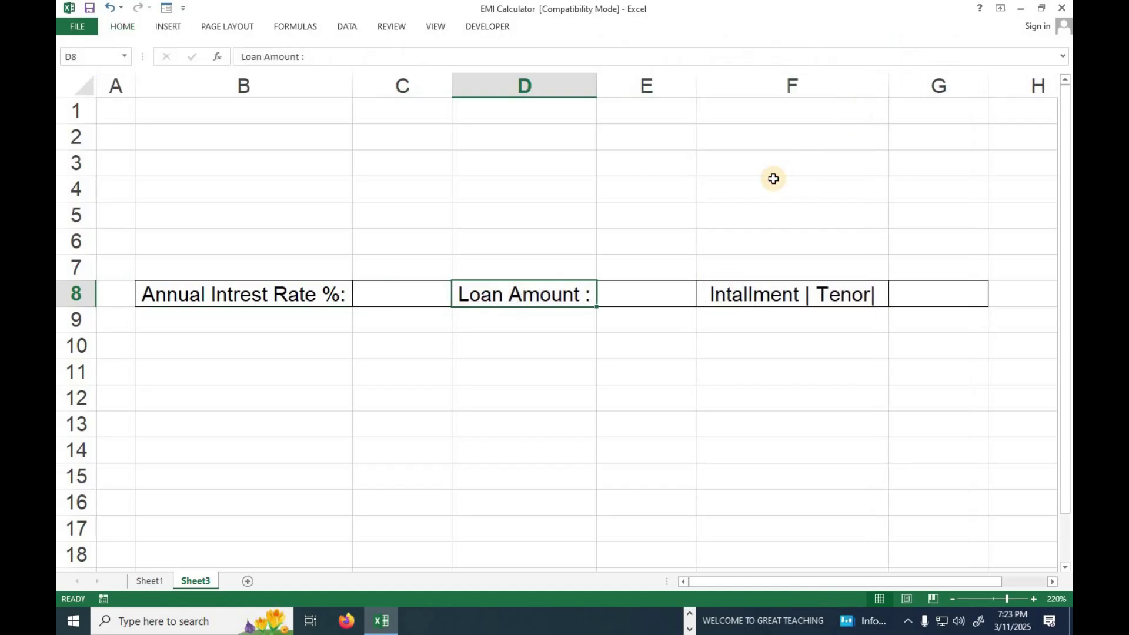
click(472, 371)
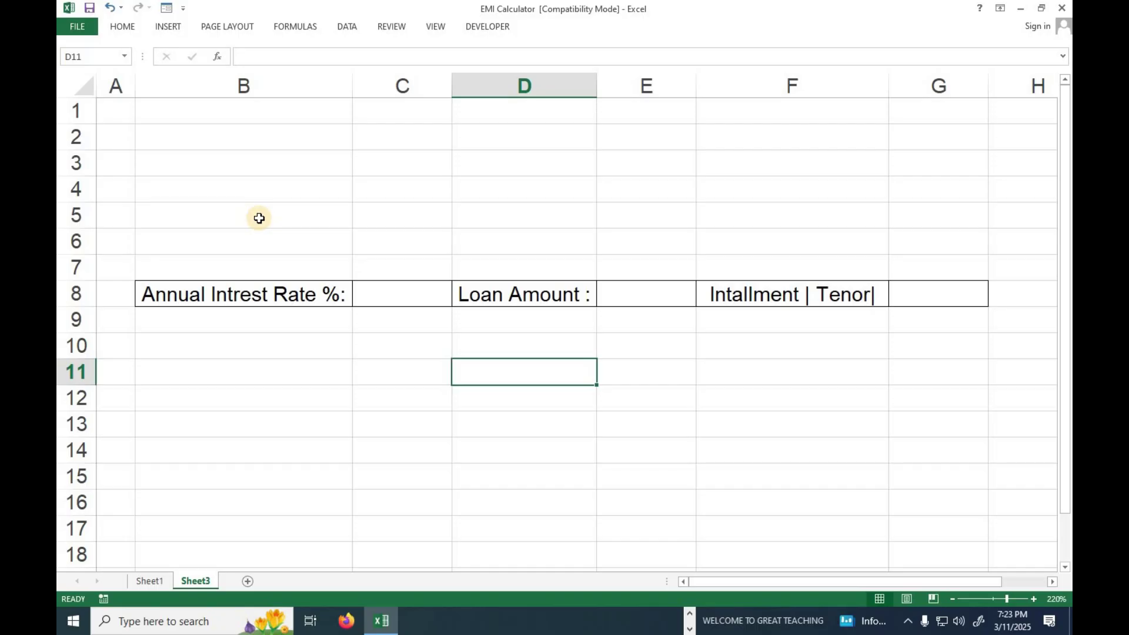
Fill the range A1:H4 with the lightest olive green theme colour as a header band
drag(126, 110, 1012, 197)
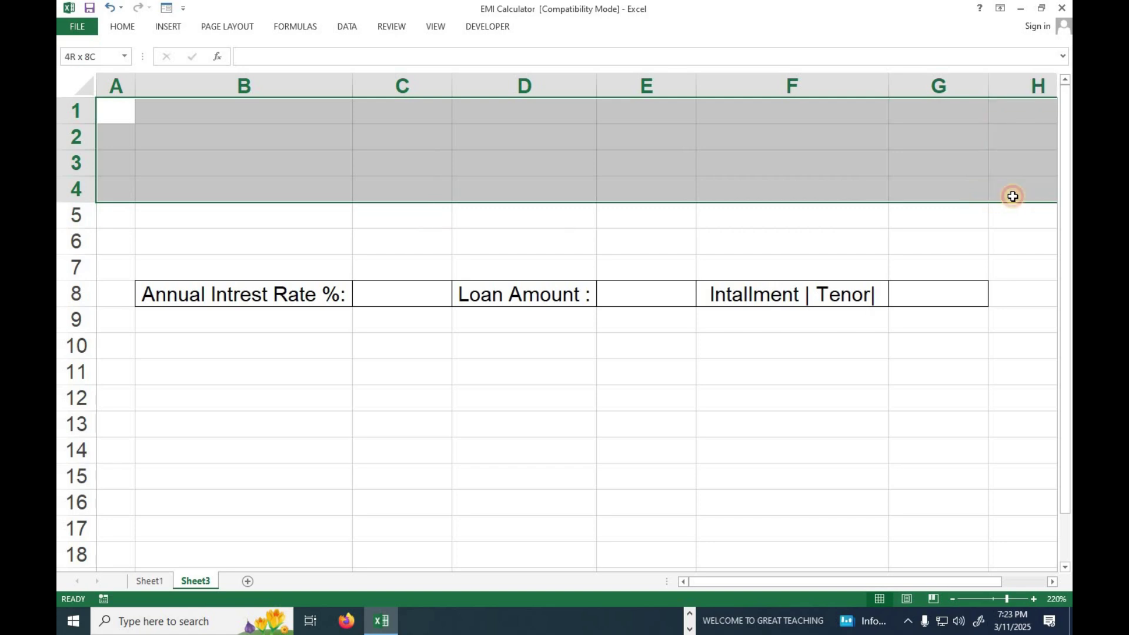
click(122, 26)
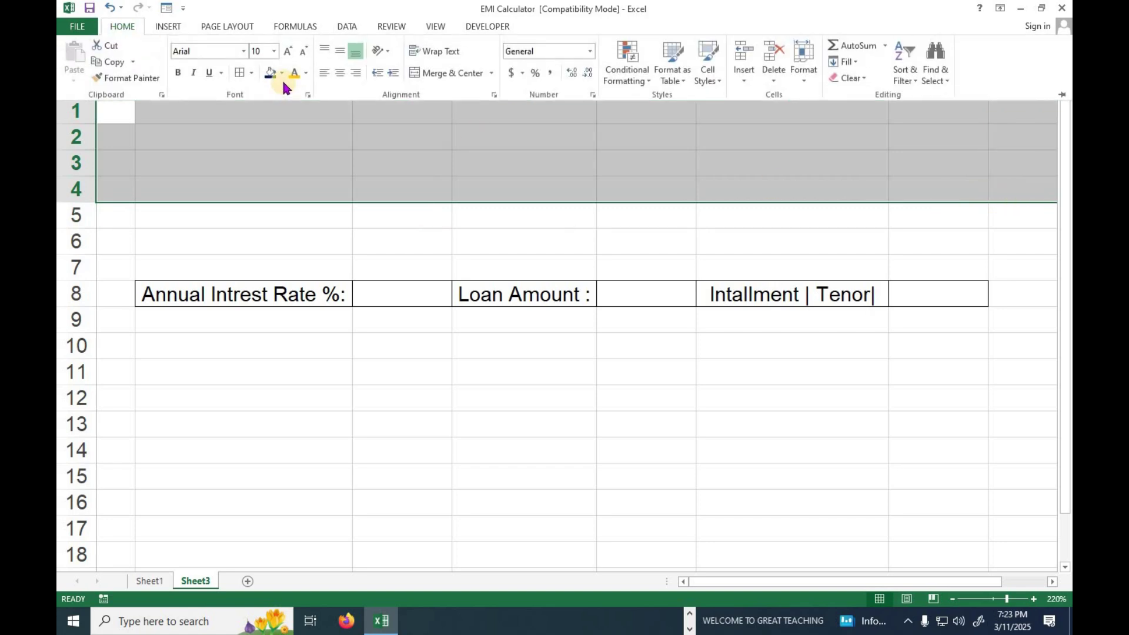
click(282, 73)
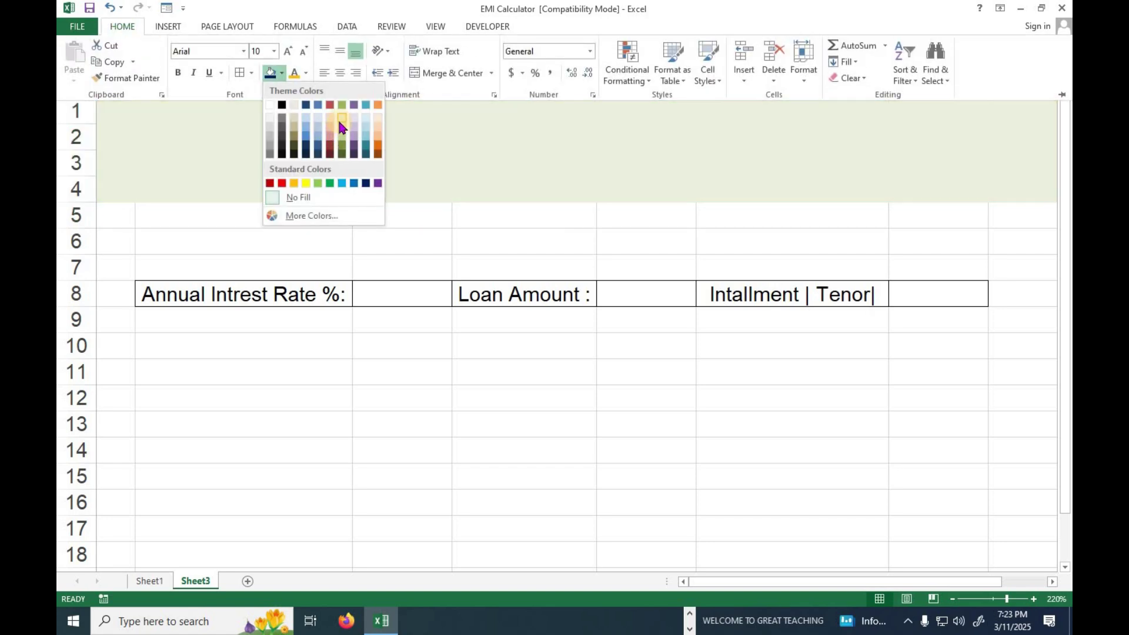
click(341, 128)
Insert a WordArt title in the bold black style with a pale outline, reading "INSTALLMENT| REPAYMENT SCHEDULE CHART"
click(169, 28)
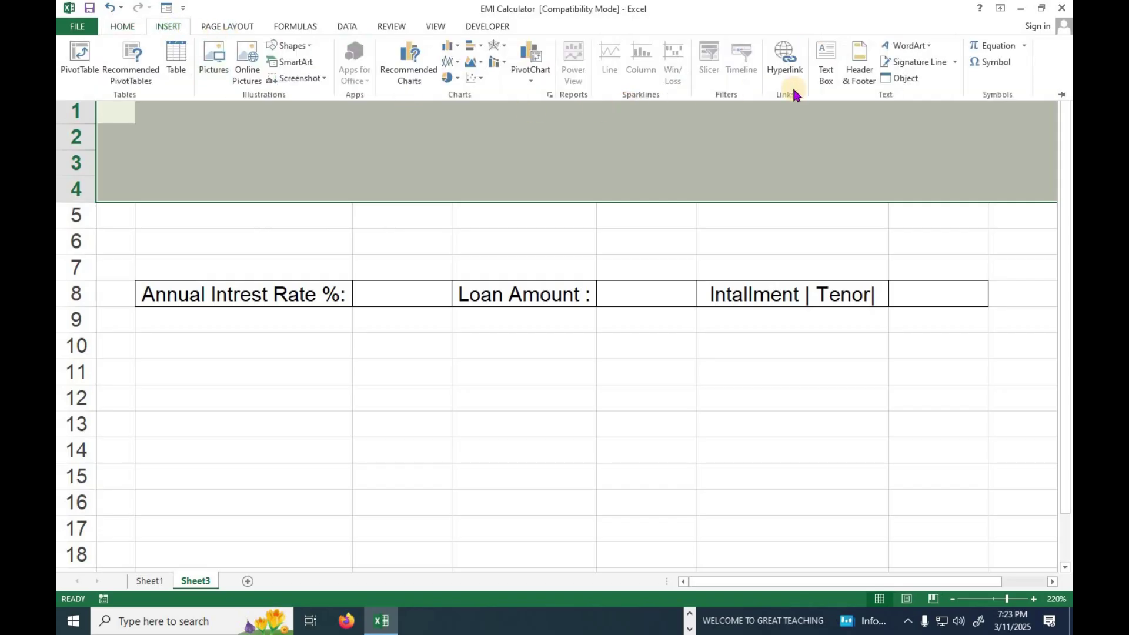
click(909, 45)
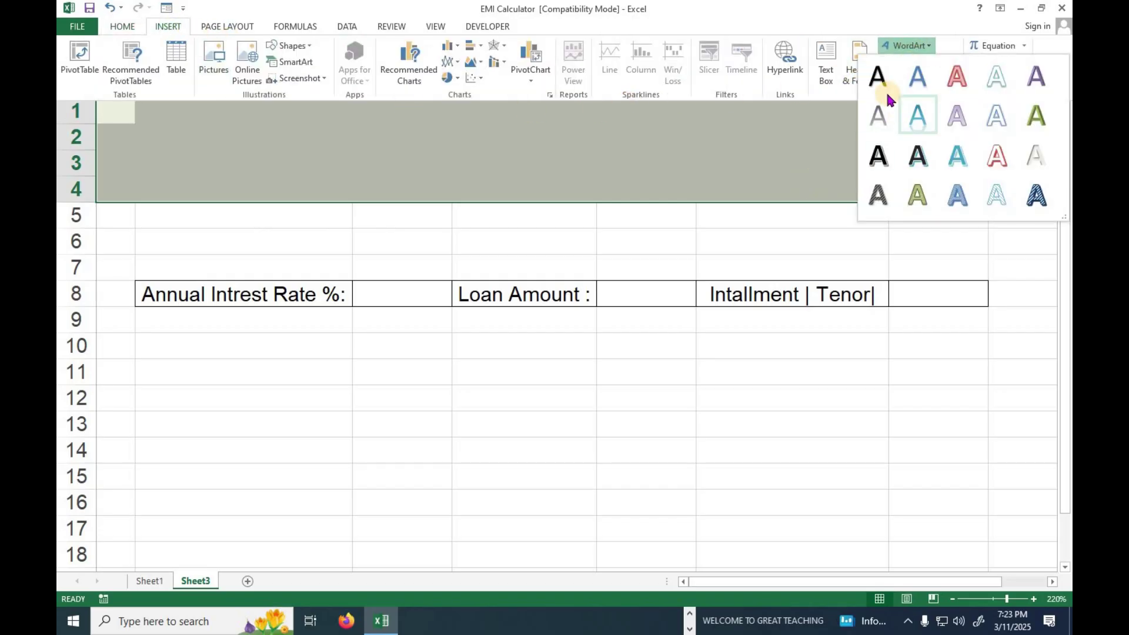
click(878, 156)
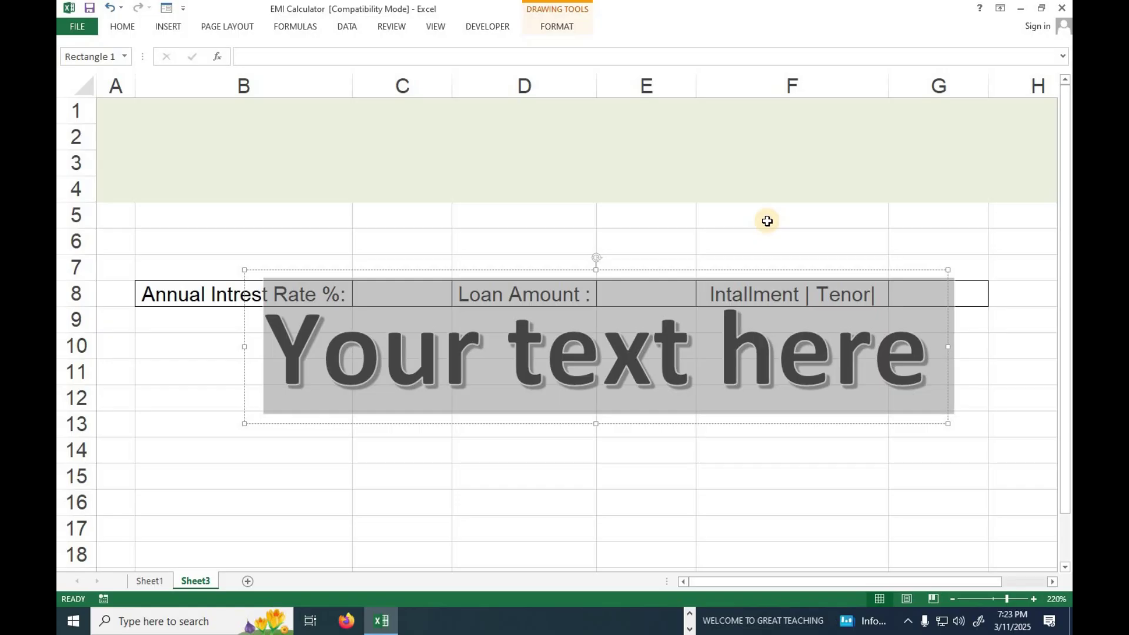
text(I)
key(BackSpace)
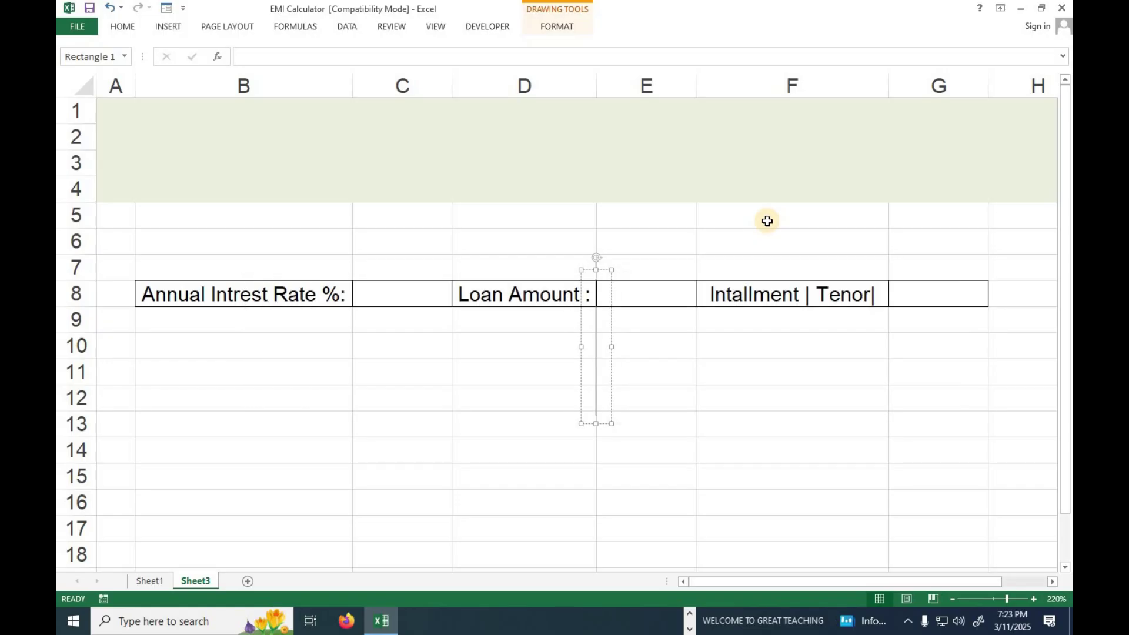
text(INST)
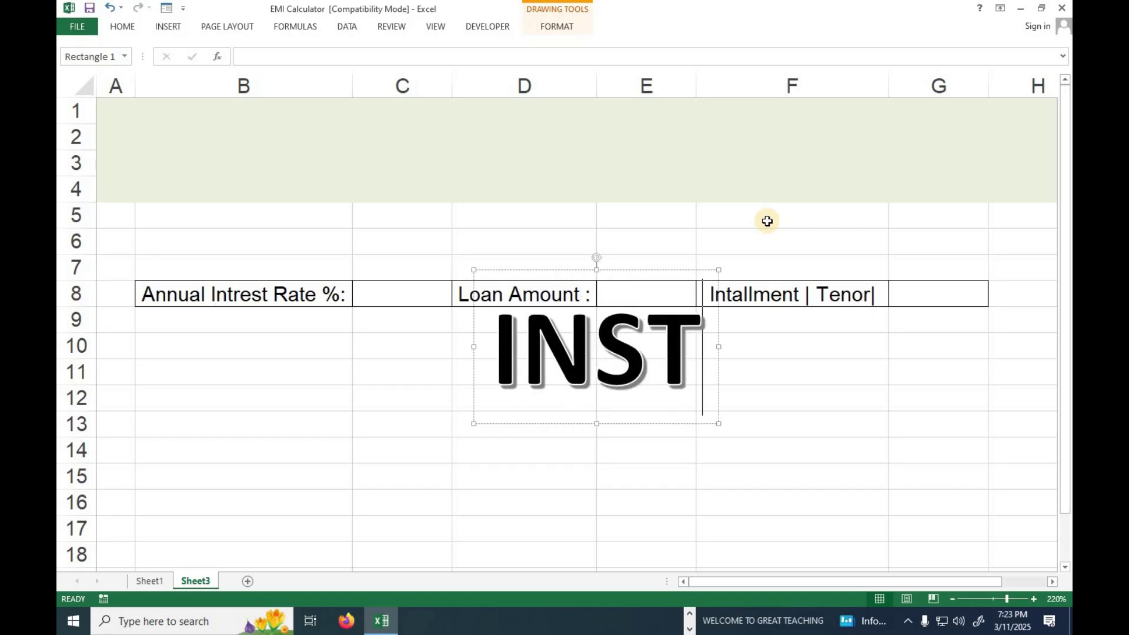
text(ALLMENT)
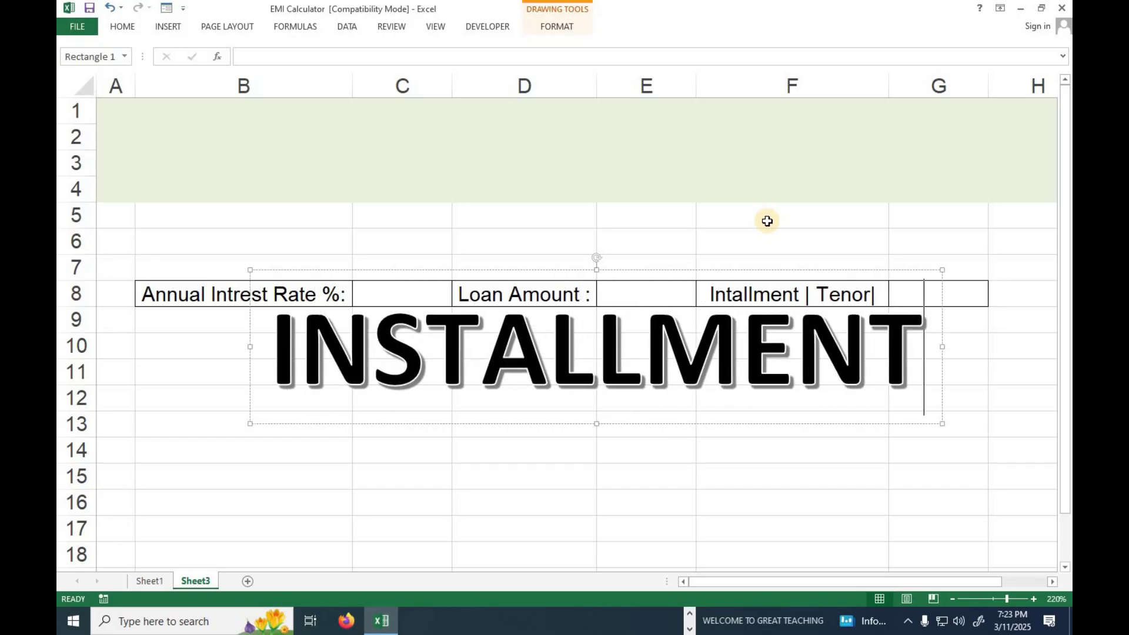
text(| REP)
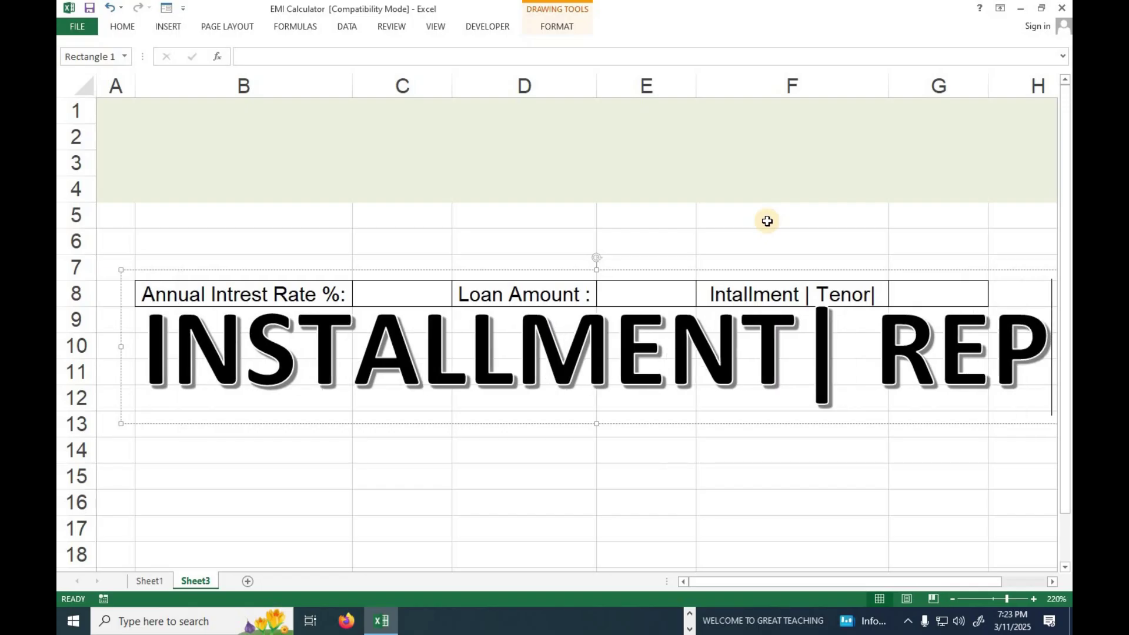
text(A)
text(YM)
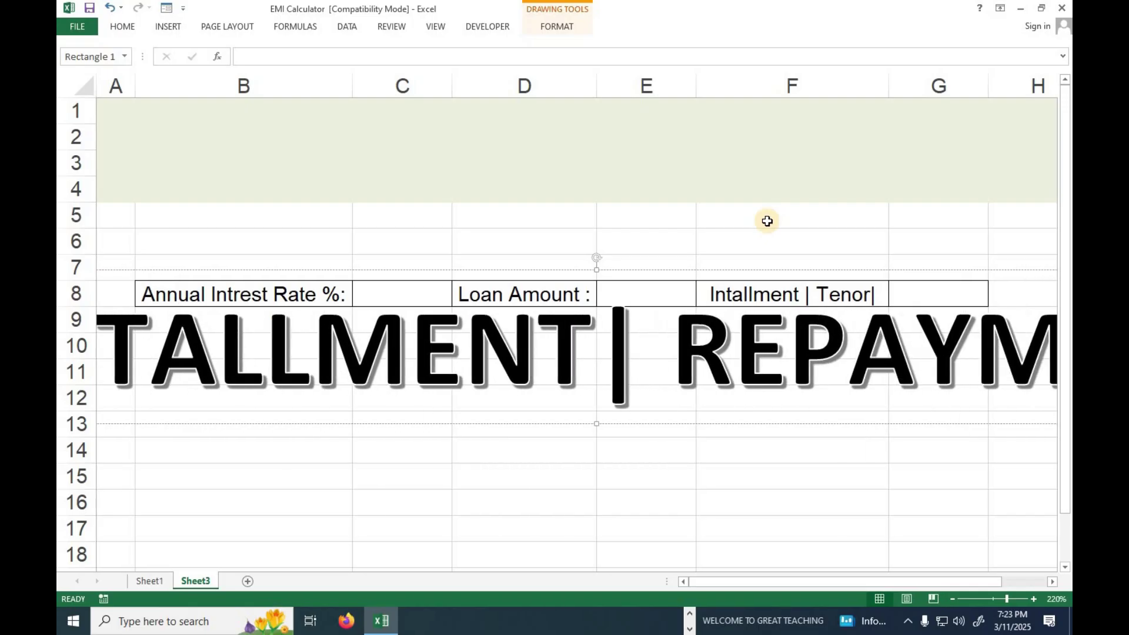
text(ENT SCHEDULE CHAR)
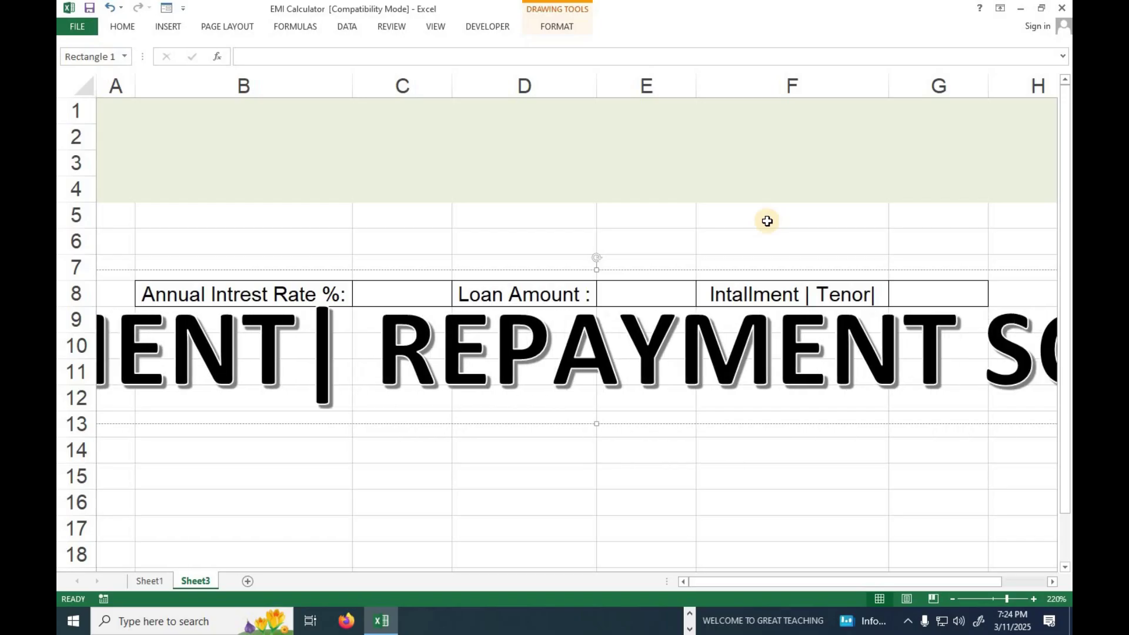
text(T)
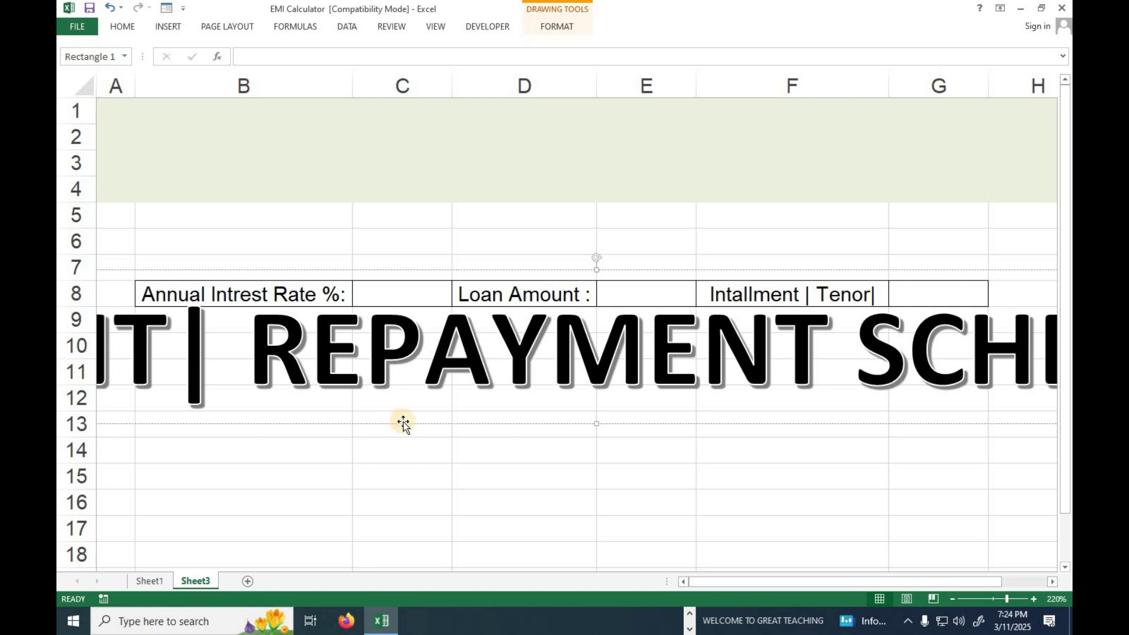
Try to reduce the WordArt title's font size to 36
click(122, 28)
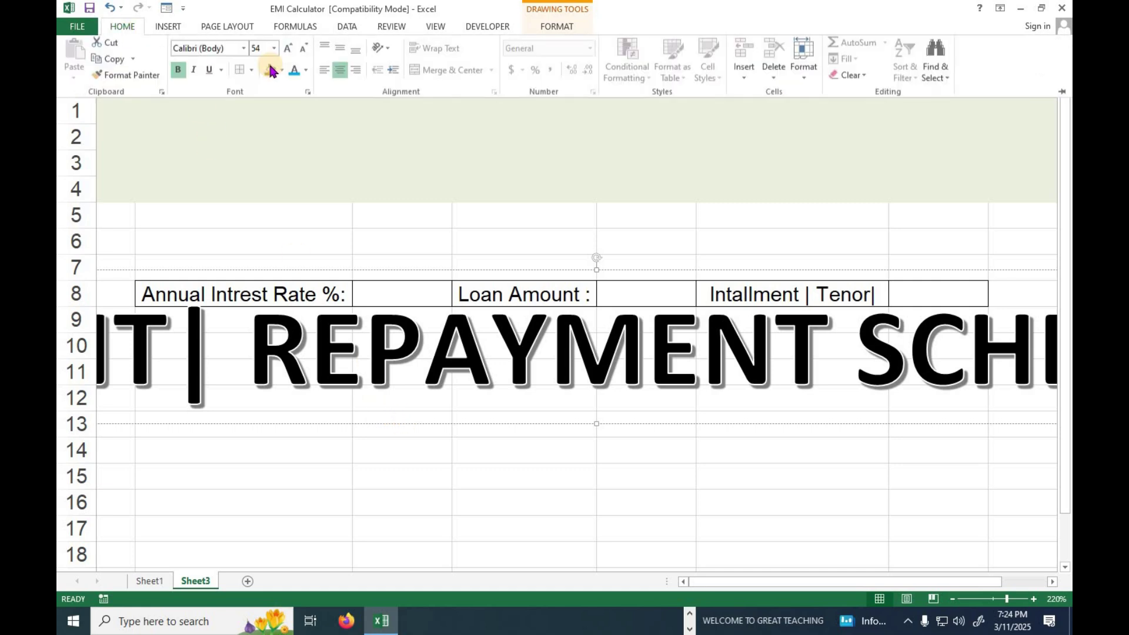
click(305, 52)
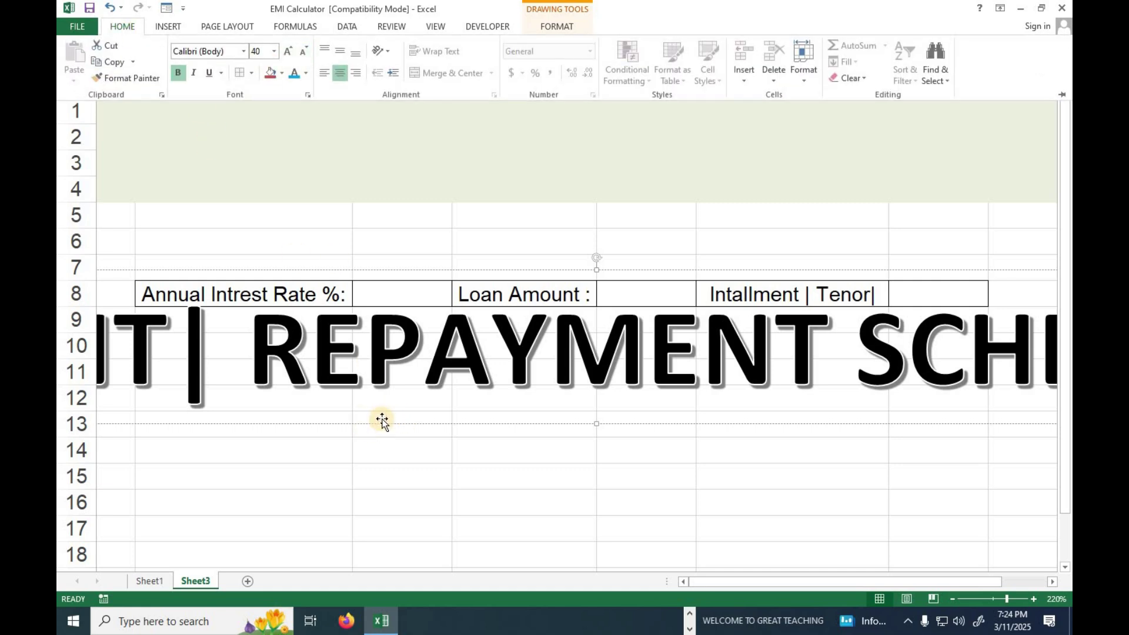
click(382, 421)
click(123, 27)
click(304, 52)
click(304, 51)
click(304, 52)
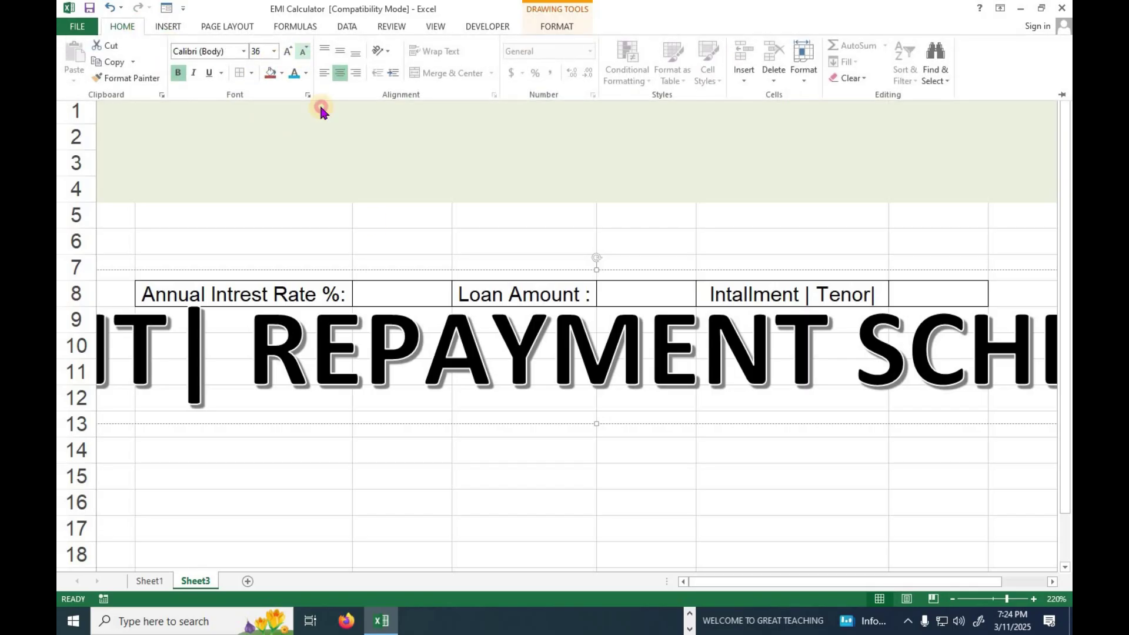
click(331, 423)
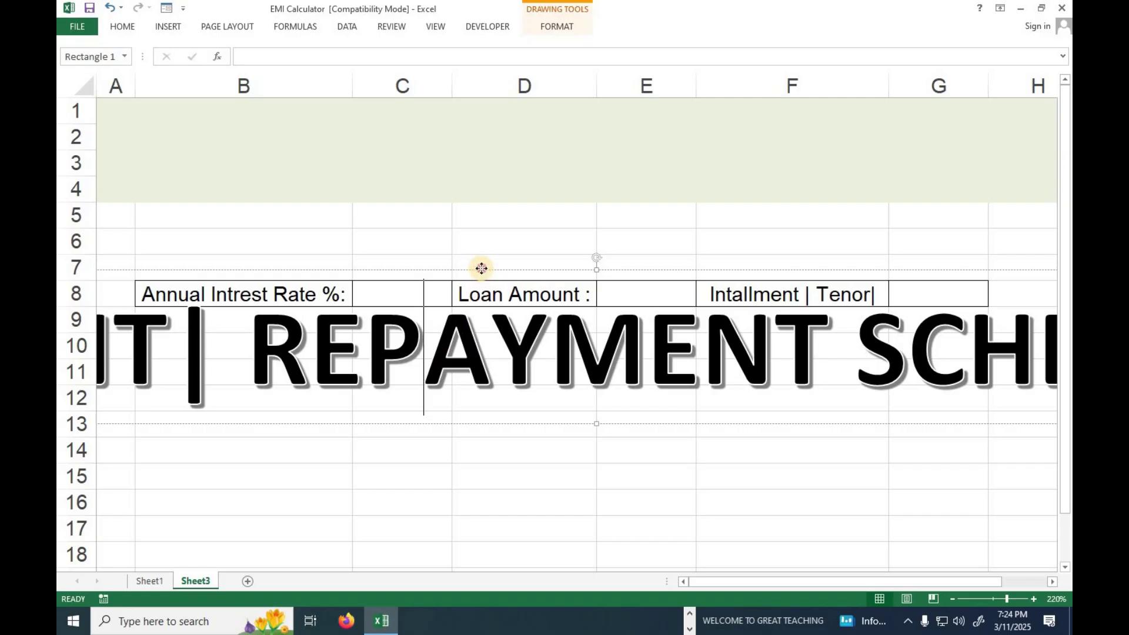
Select the whole WordArt title, reduce its font size to 28, and move it onto the green header band
drag(482, 268, 486, 277)
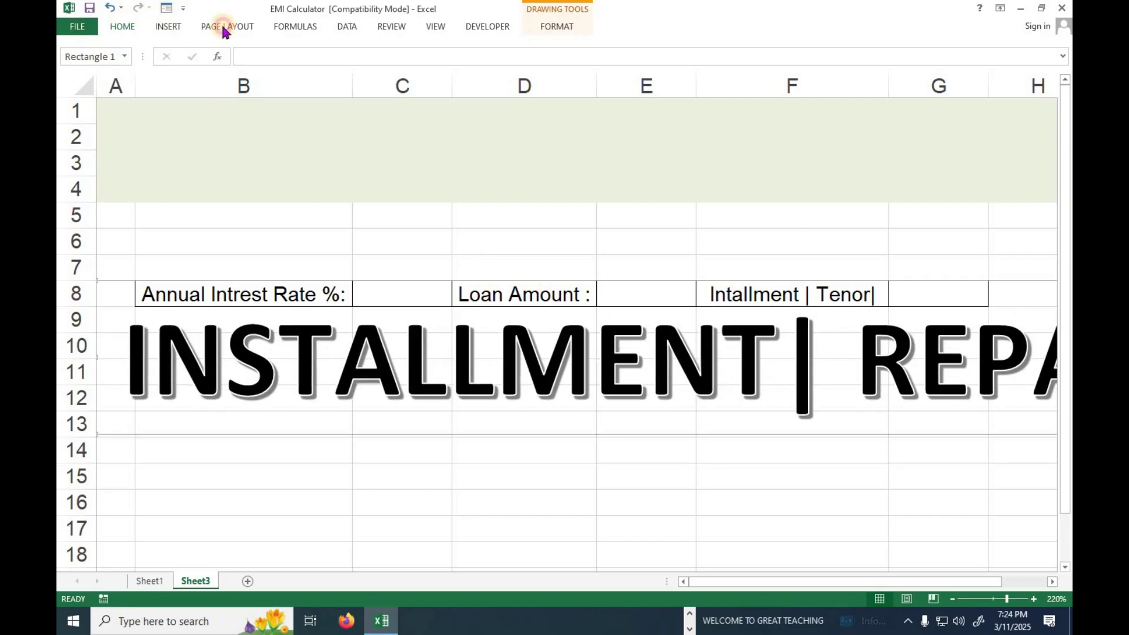
click(122, 27)
click(299, 55)
click(300, 56)
click(302, 57)
click(304, 57)
click(303, 56)
click(304, 55)
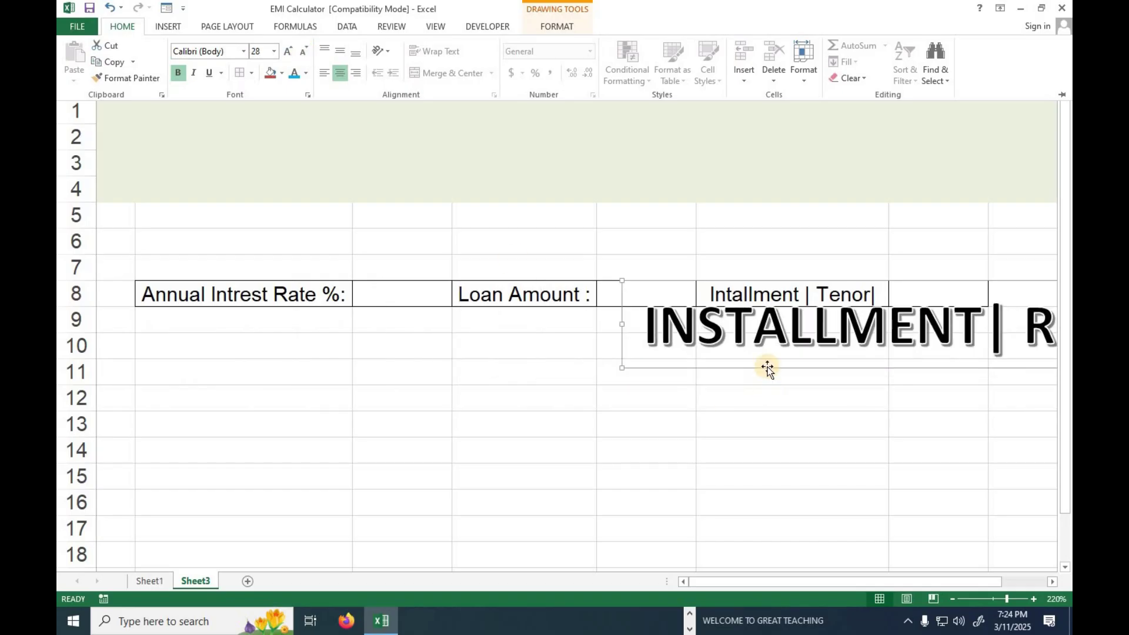
click(460, 283)
drag(680, 370, 144, 157)
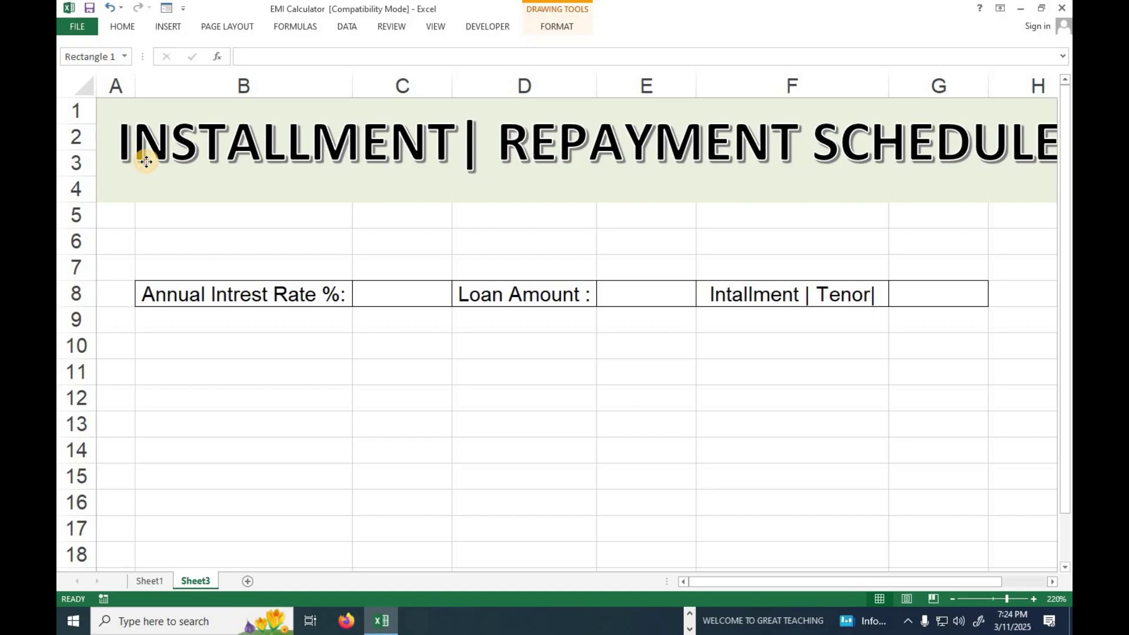
Reduce the WordArt title's font size to 20 and centre it across the green header band
click(139, 27)
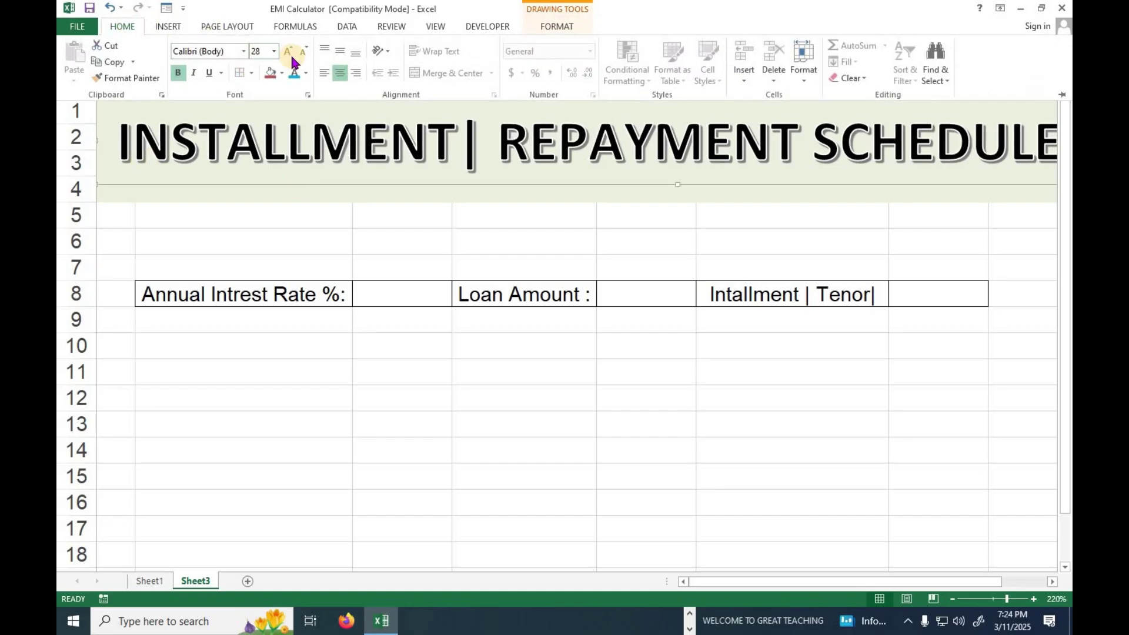
click(307, 55)
click(307, 56)
click(307, 56)
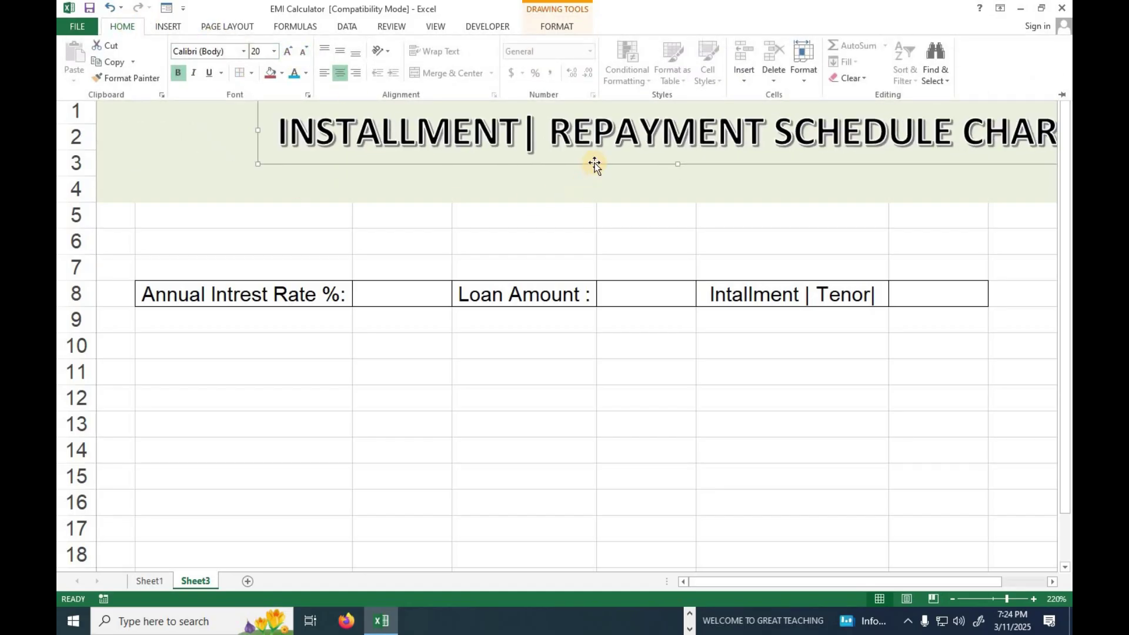
click(458, 159)
drag(460, 164, 365, 163)
Change the WordArt title's font to Impact and deselect the title
click(110, 24)
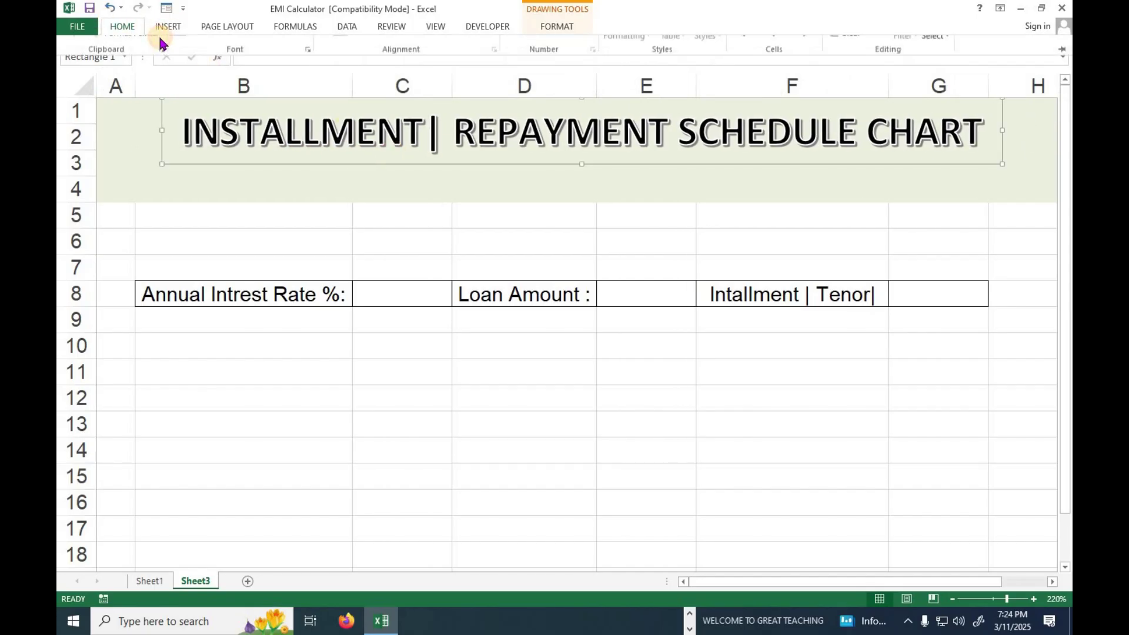
click(222, 51)
text(I)
key(Return)
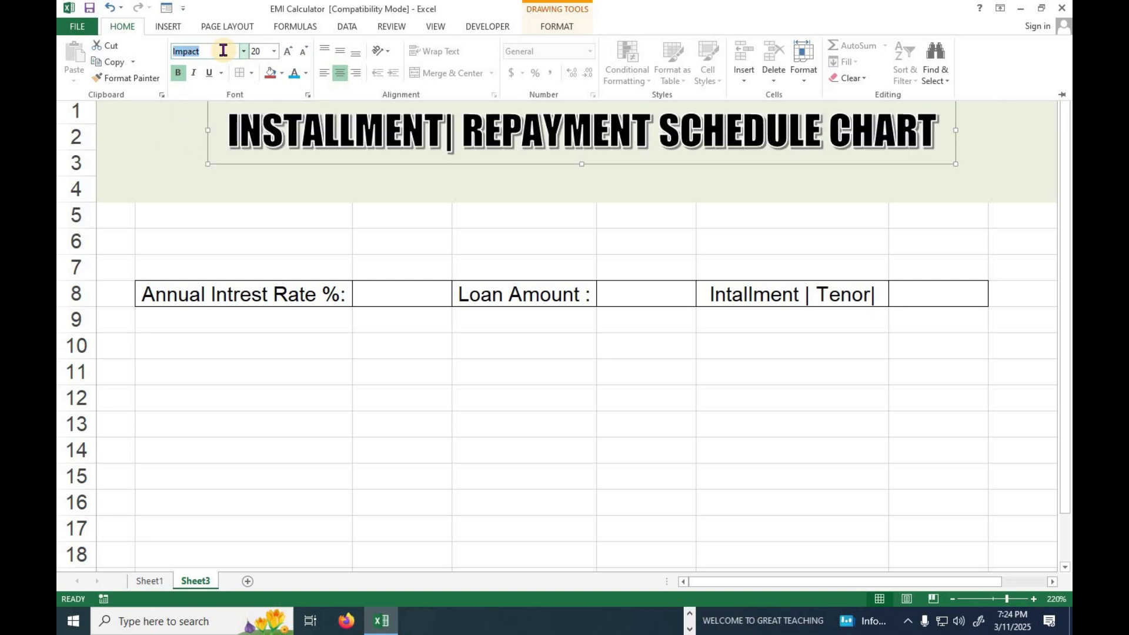
click(495, 401)
Insert a second WordArt text in the black shadowed style reading "DESIGN BY JK TUTORIALS"
click(170, 26)
click(289, 45)
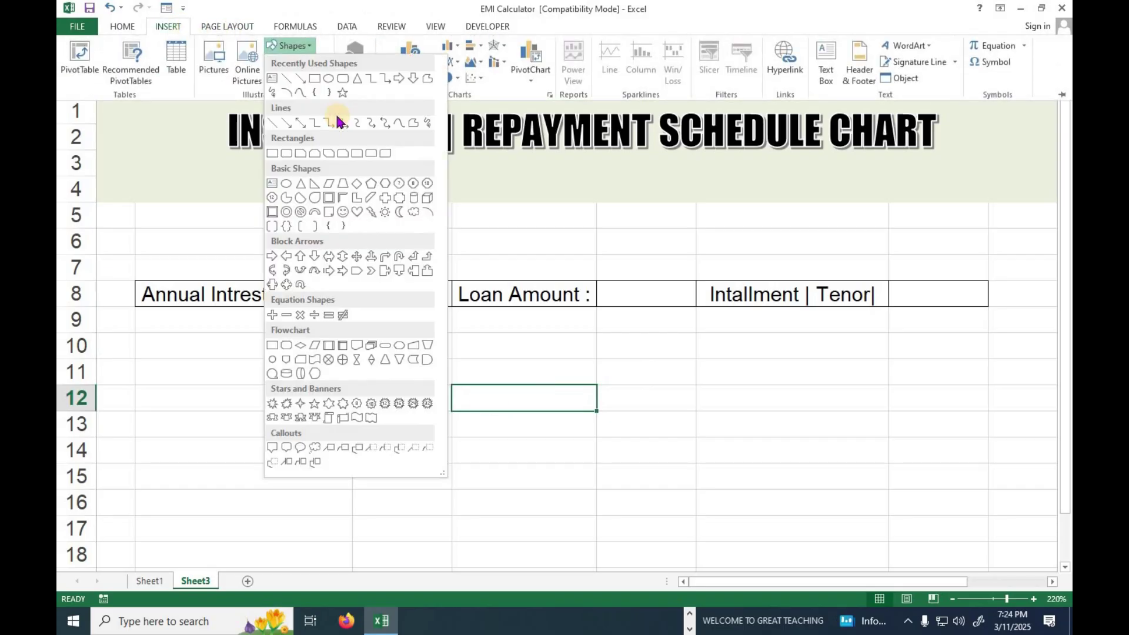
click(918, 50)
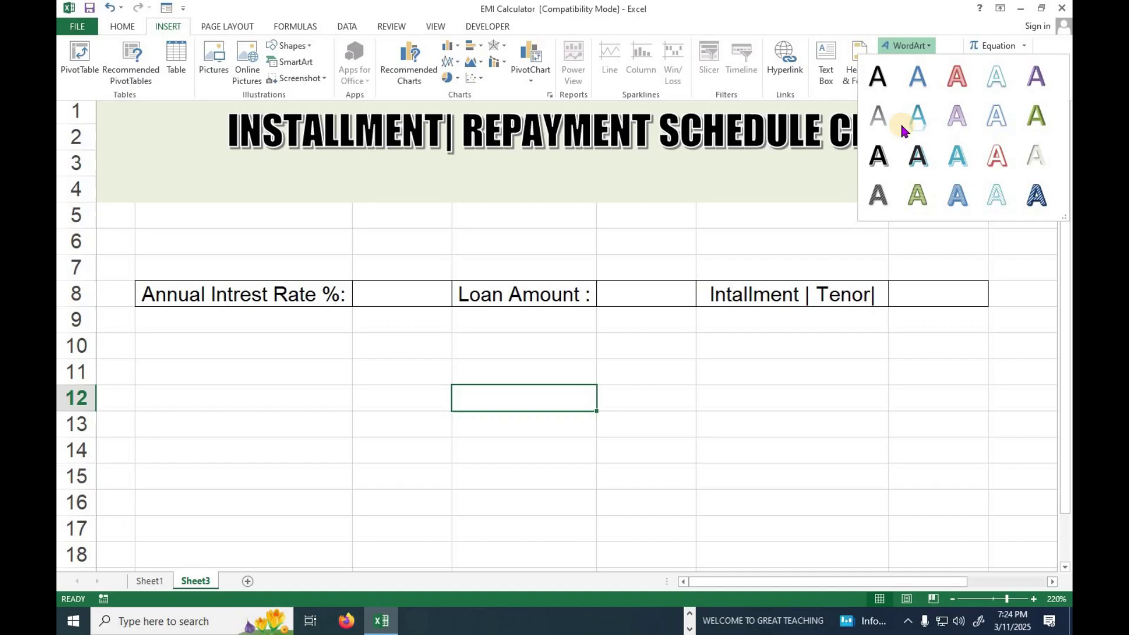
click(880, 153)
text(DE)
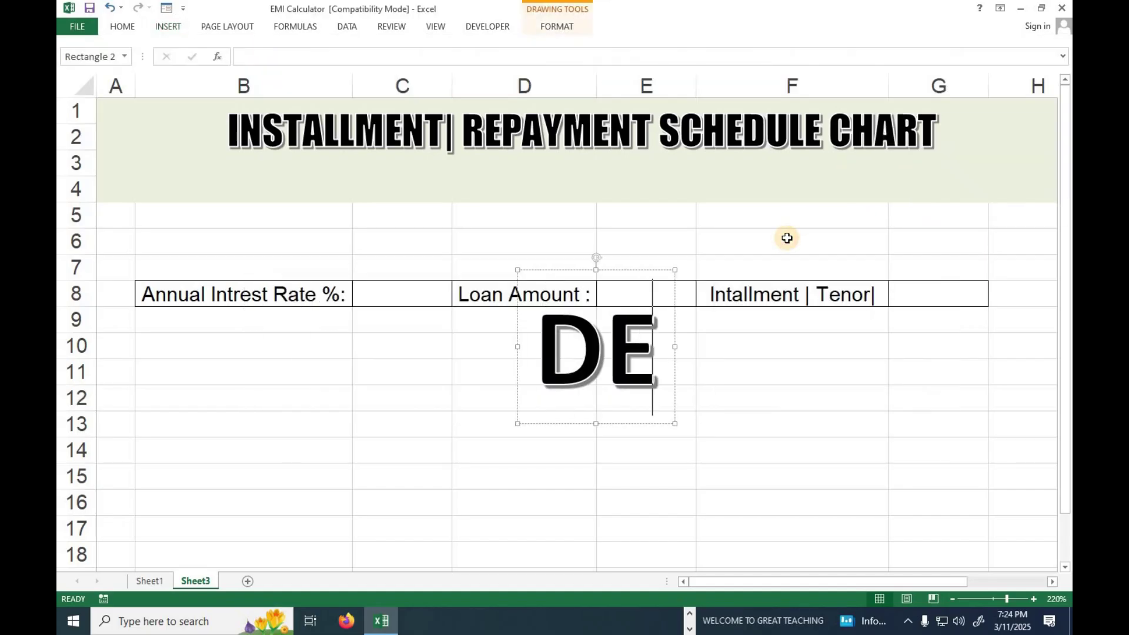
text(SIGN BY )
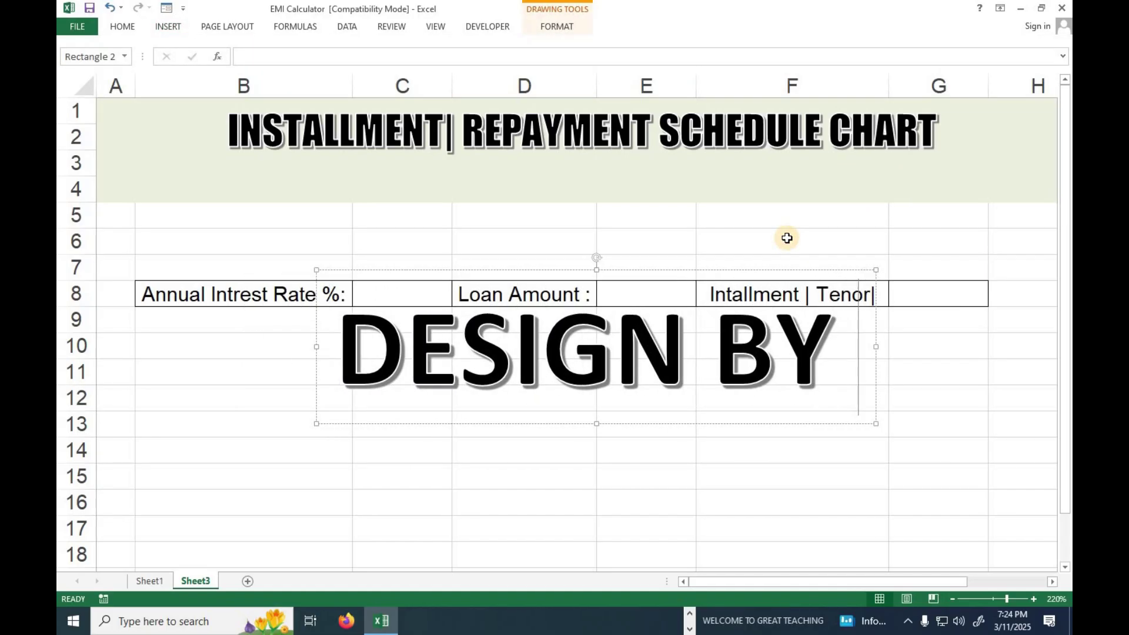
text(JK TUTPRO)
key(BackSpace)
key(BackSpace)
key(BackSpace)
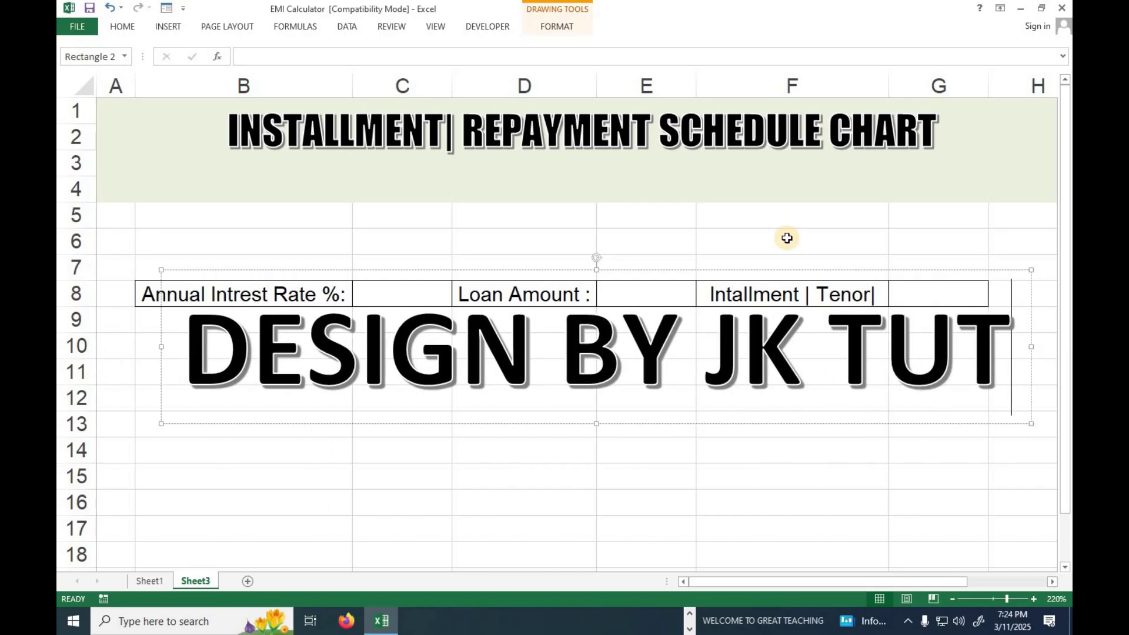
text(ORIA)
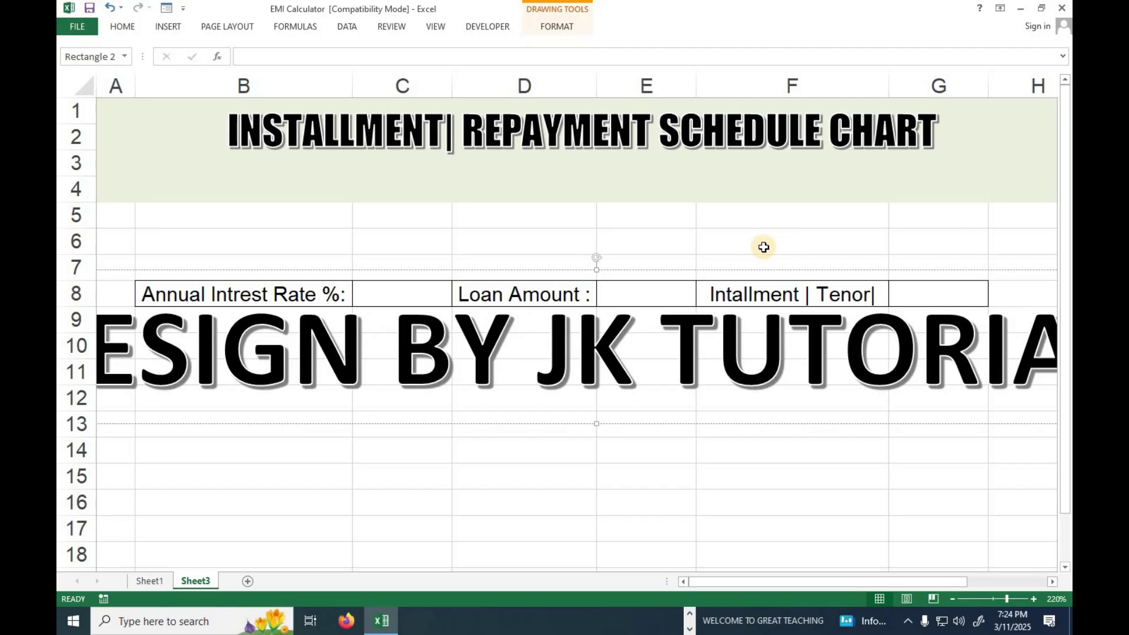
Set the "DESIGN BY JK TUTORIALS" WordArt to font size 20 and the Impact font
click(122, 26)
click(271, 53)
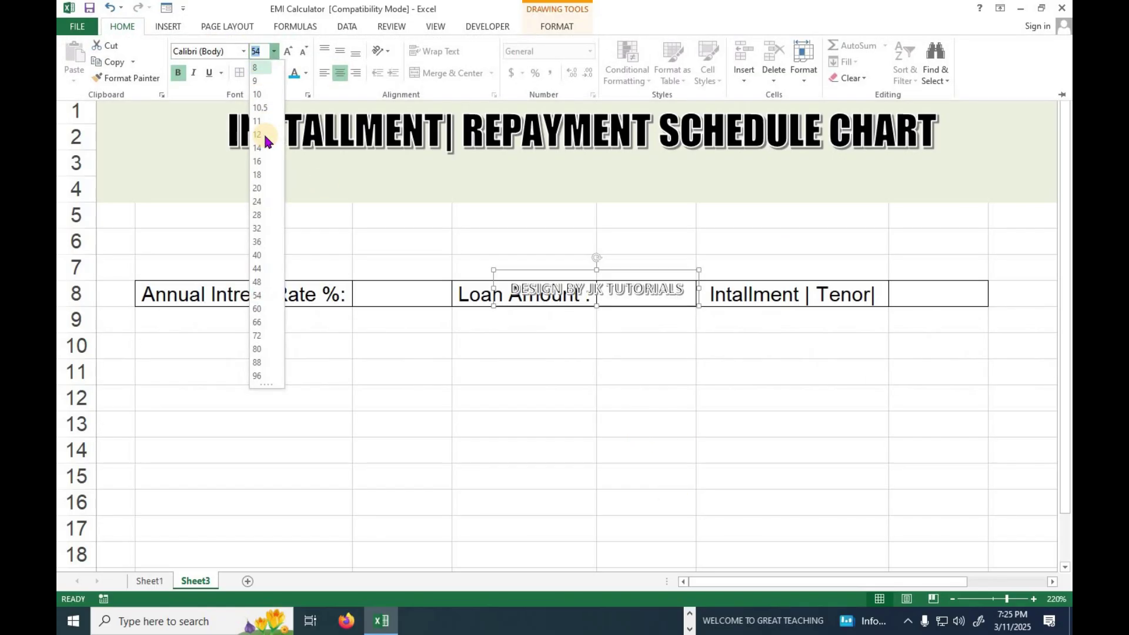
click(257, 188)
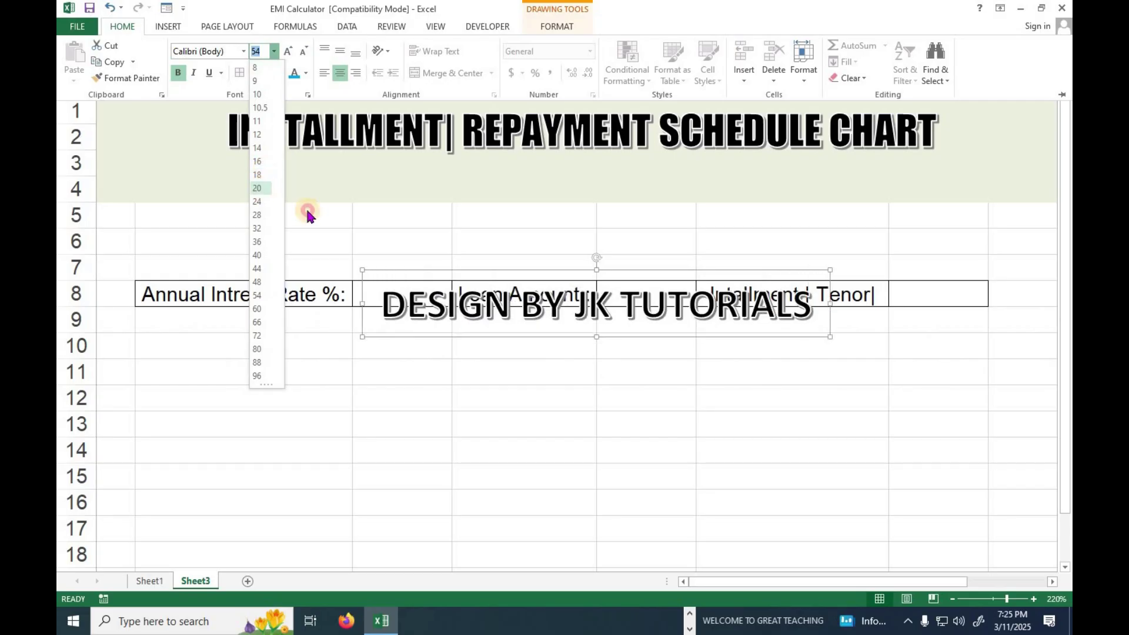
click(207, 53)
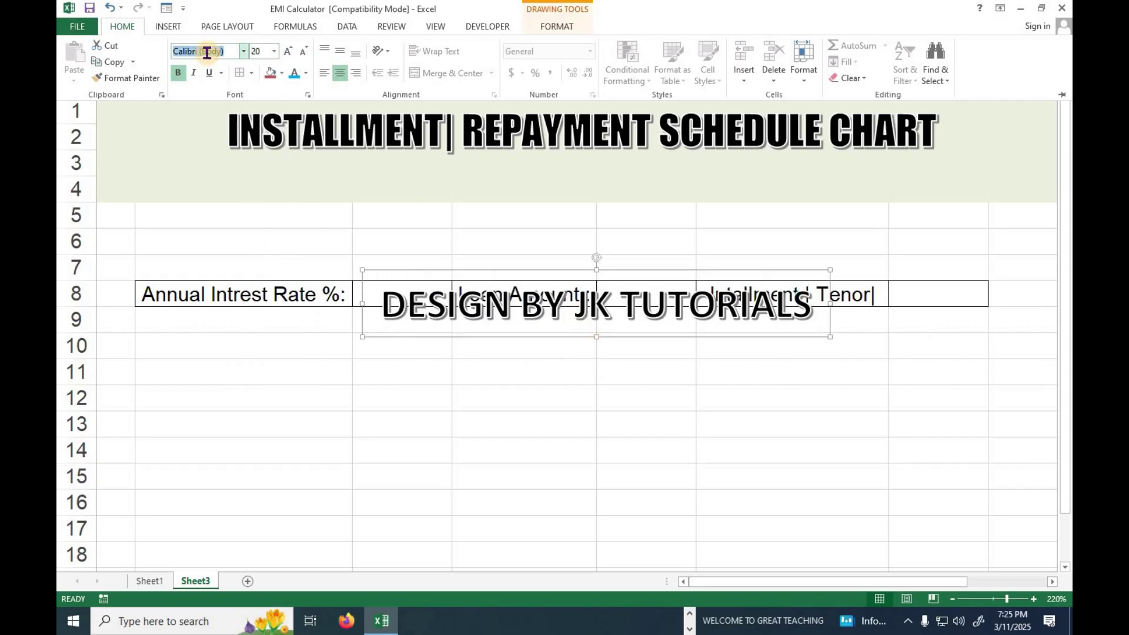
text(I)
key(Return)
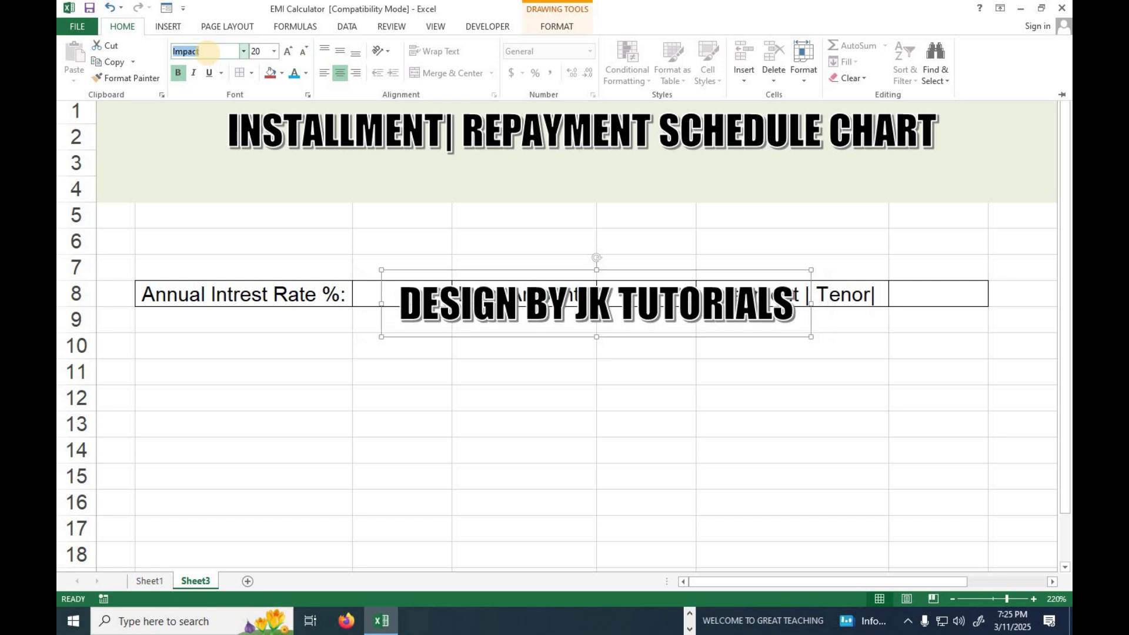
Move the "DESIGN BY JK TUTORIALS" WordArt beneath the title on the header band and give its text a red fill
click(629, 340)
drag(651, 336, 714, 207)
click(556, 27)
click(783, 46)
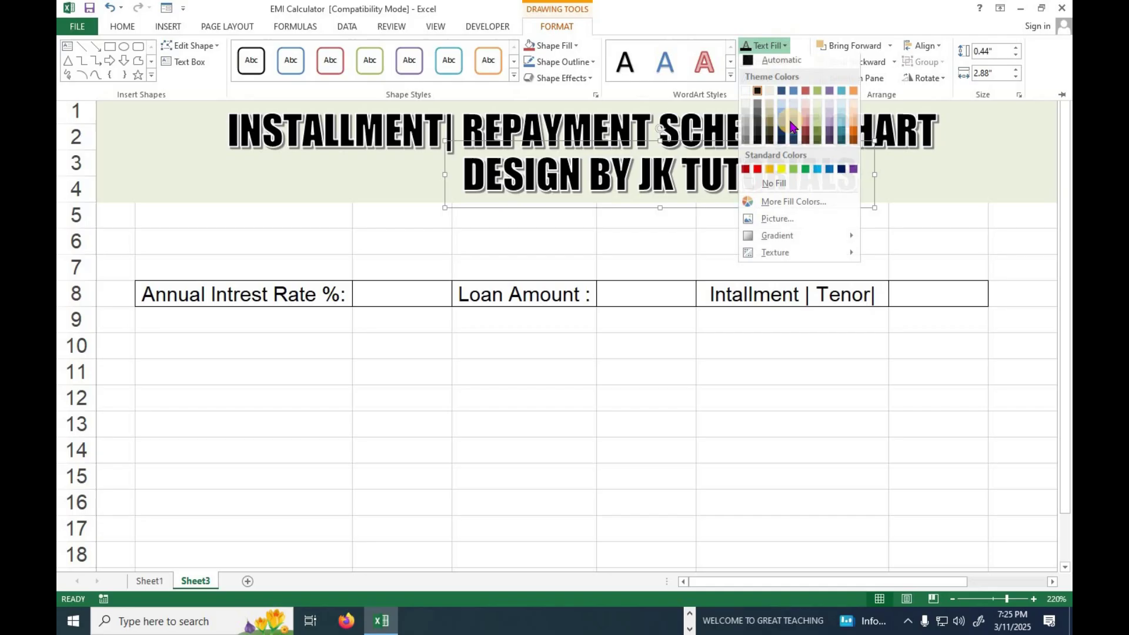
click(782, 169)
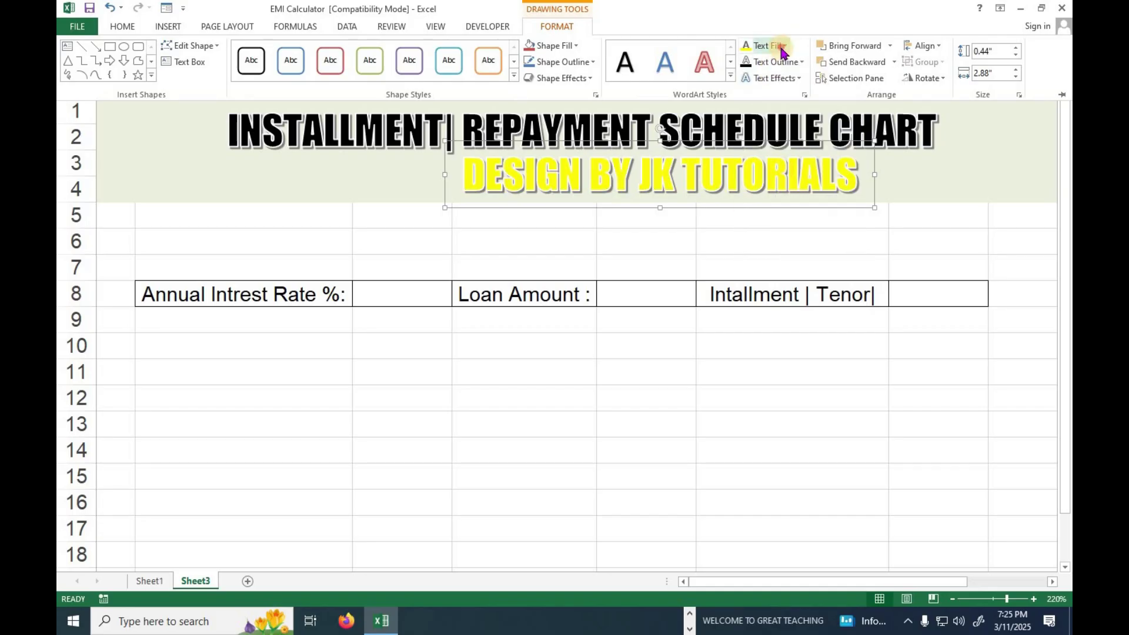
click(776, 46)
click(758, 173)
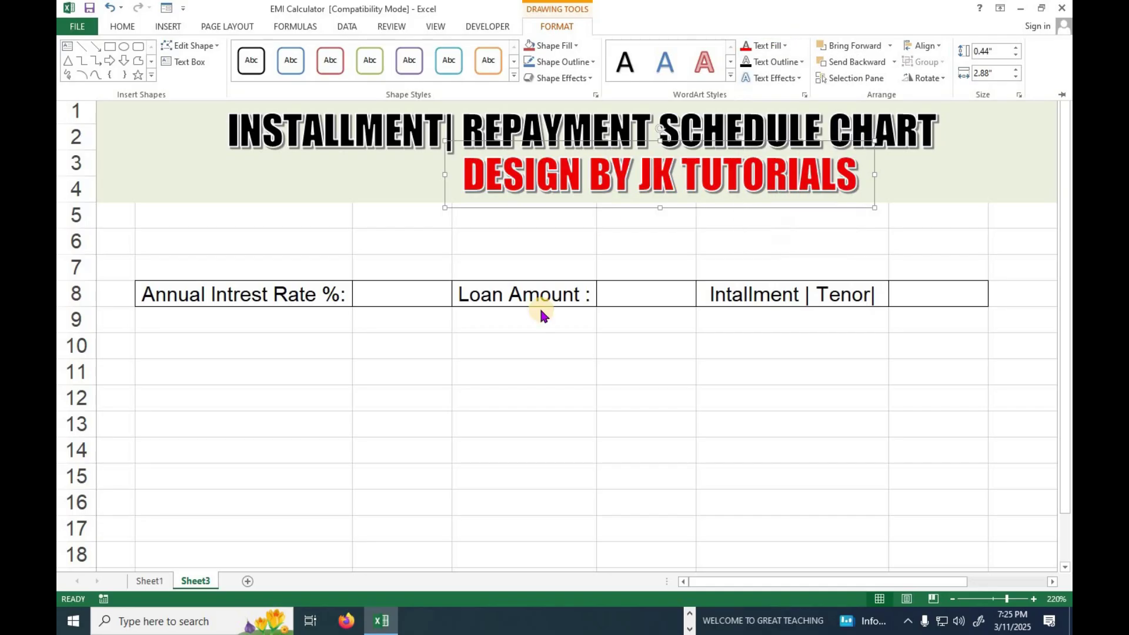
click(555, 356)
Delete the empty rows 6 and 5 between the header band and the loan input cells
drag(70, 234, 74, 252)
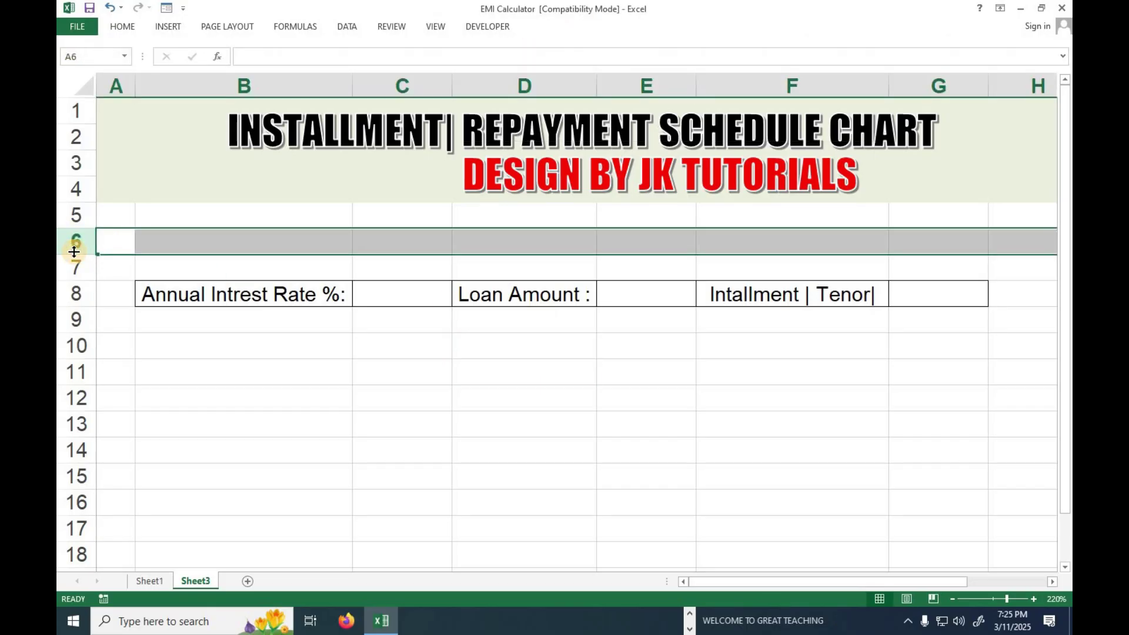
key(ctrl+minus)
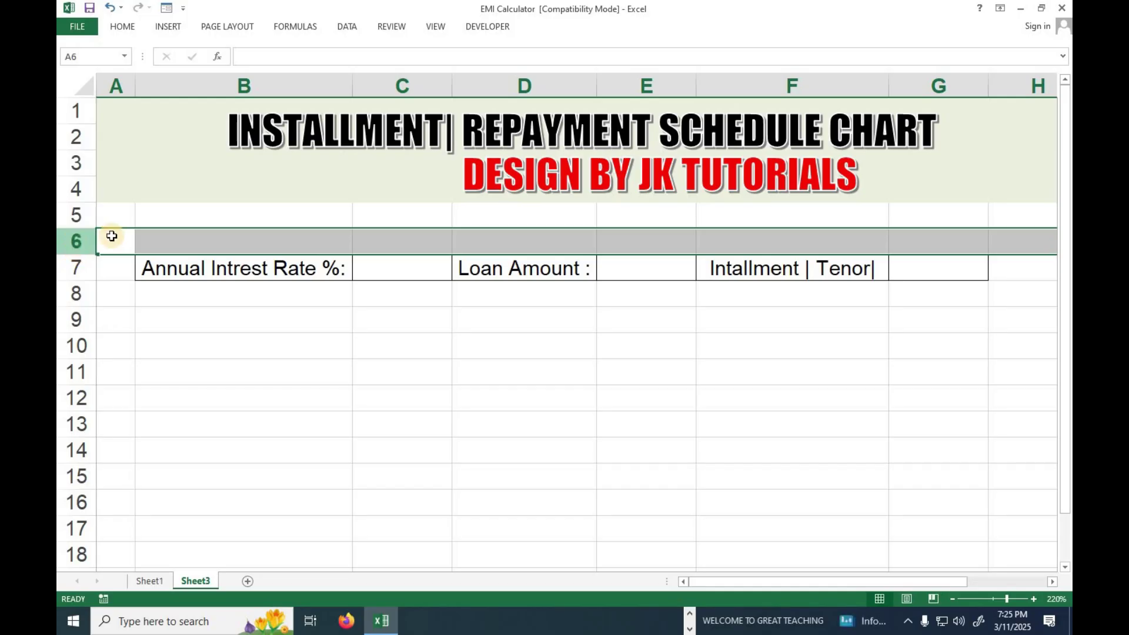
click(77, 217)
key(ctrl+minus)
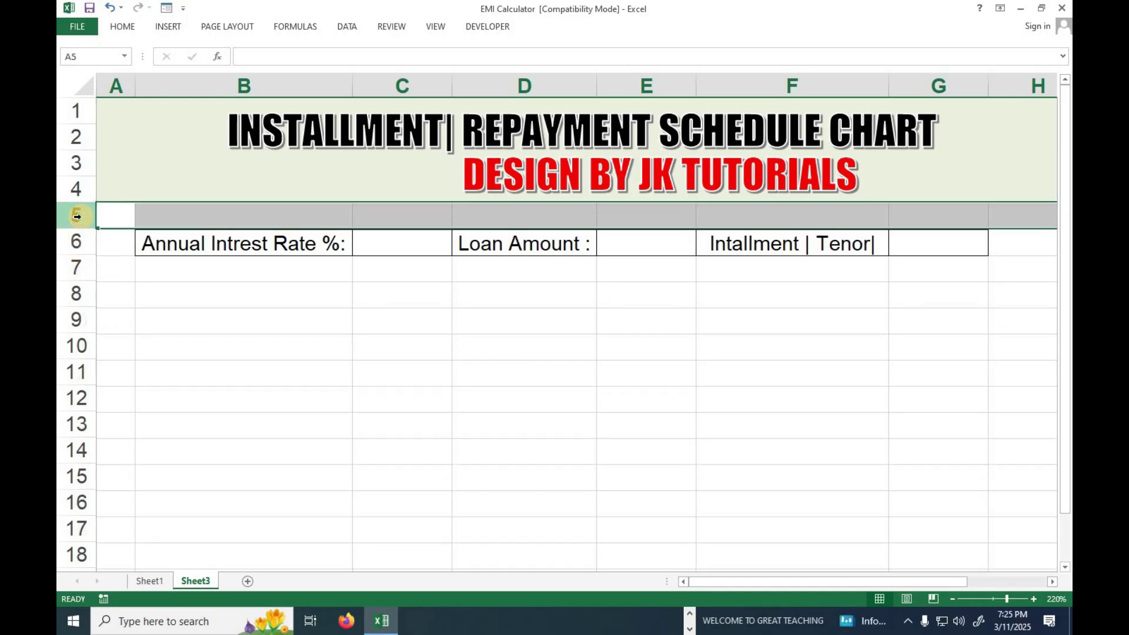
Enter the schedule headings Sr.No, Amount, Installment, Intrest, Principle and Remaing Amount across cells B8 to G8
click(338, 271)
drag(242, 238, 939, 241)
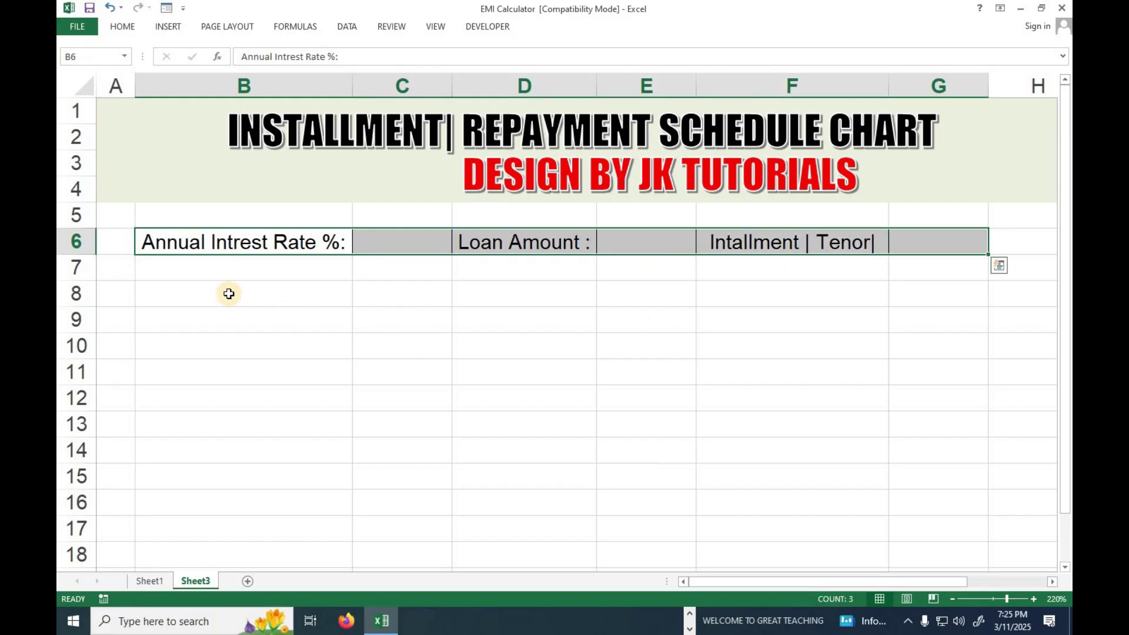
drag(240, 302, 933, 294)
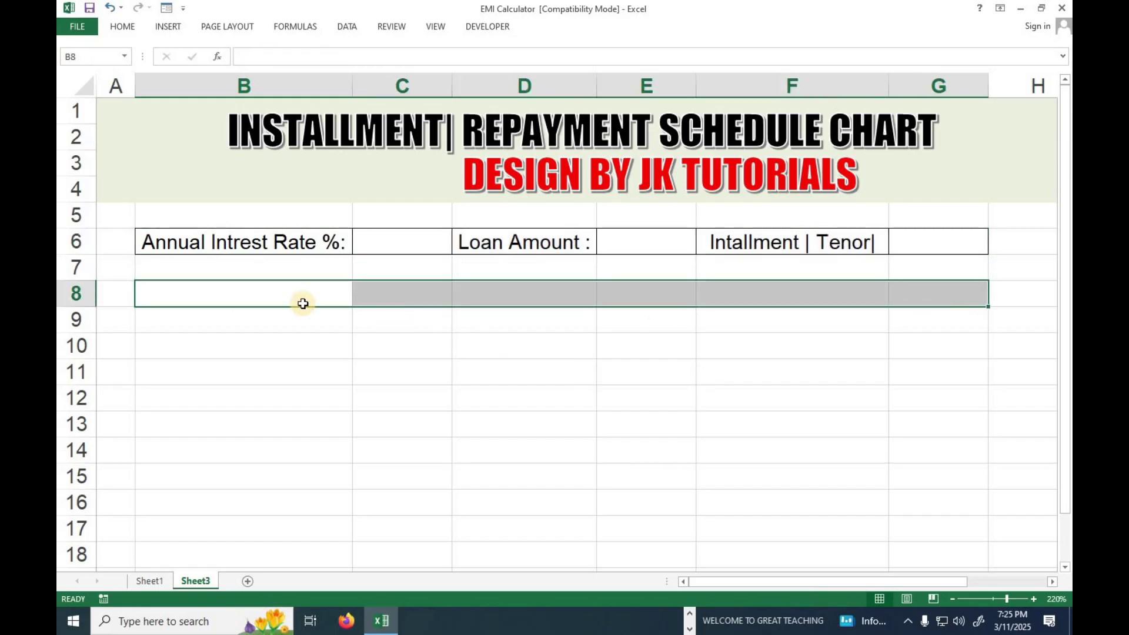
click(254, 296)
text(s)
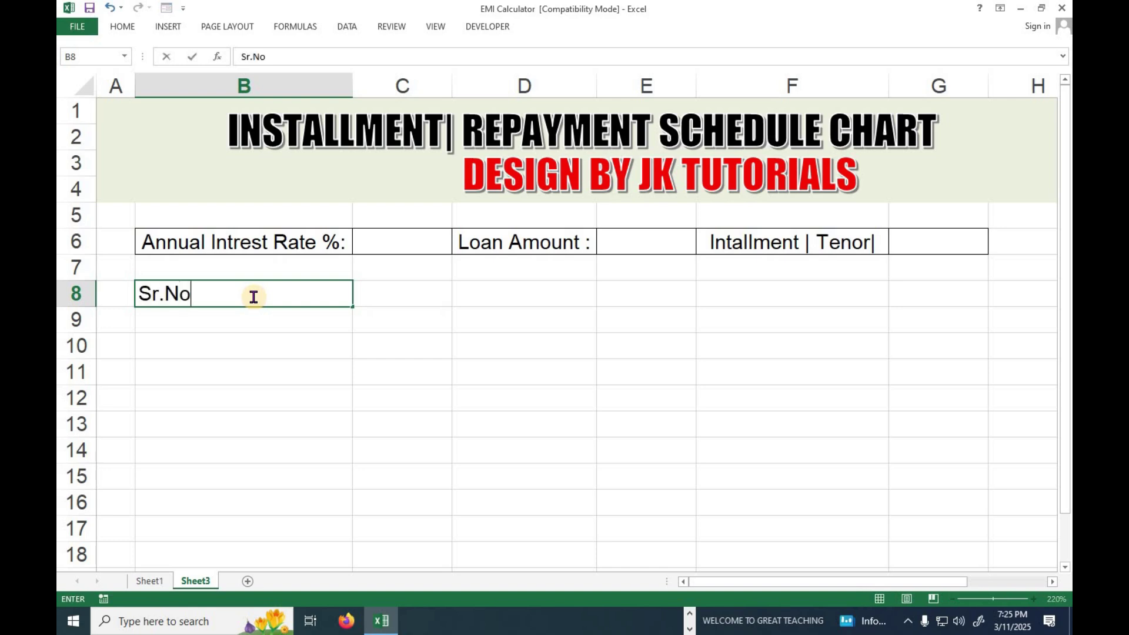
key(Tab)
text(Am)
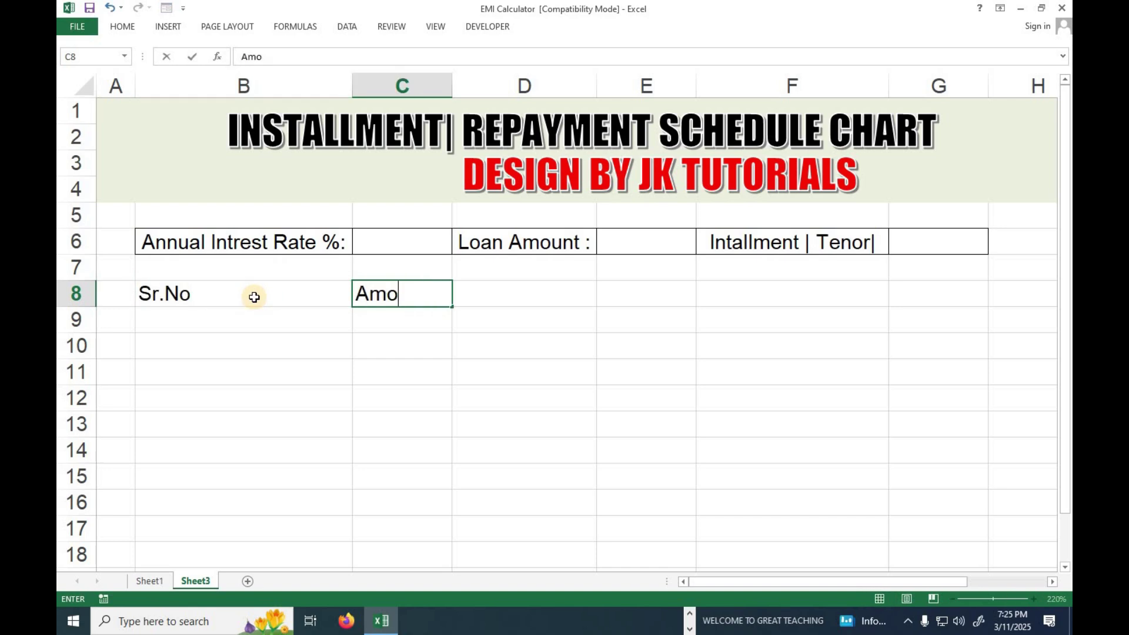
key(Tab)
text(I)
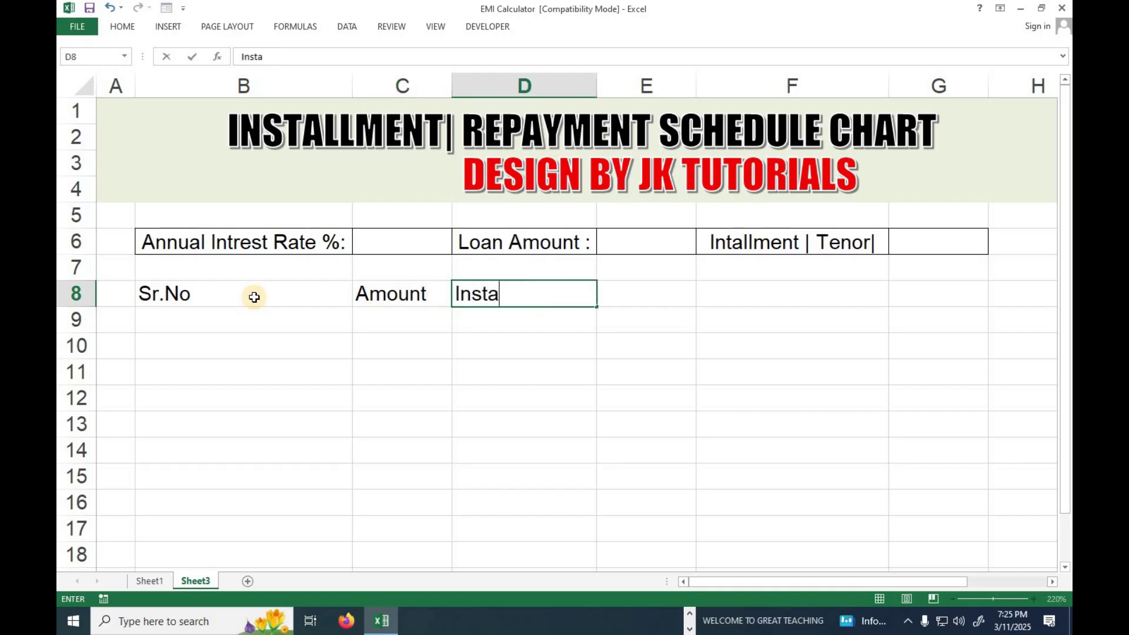
key(Tab)
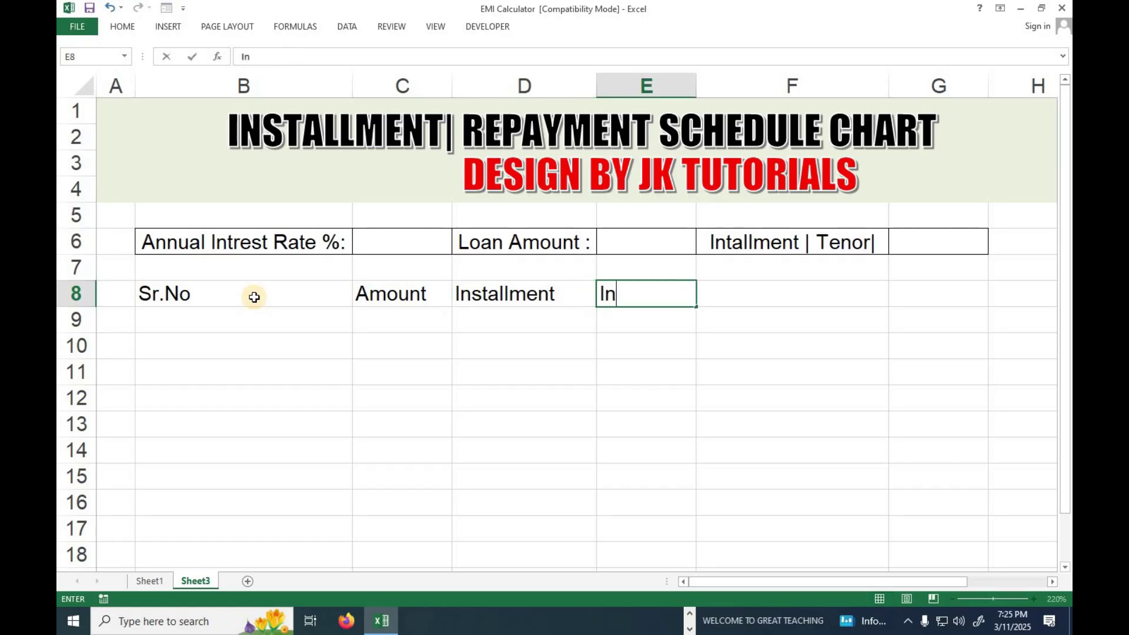
key(Tab)
text(Pri)
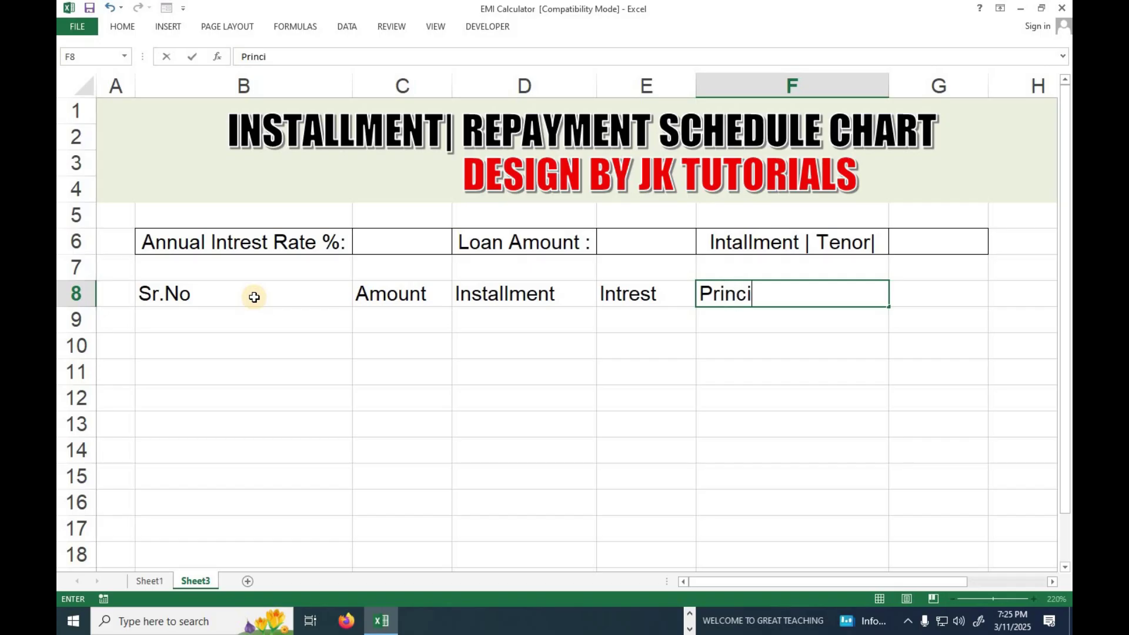
key(Tab)
text(Re)
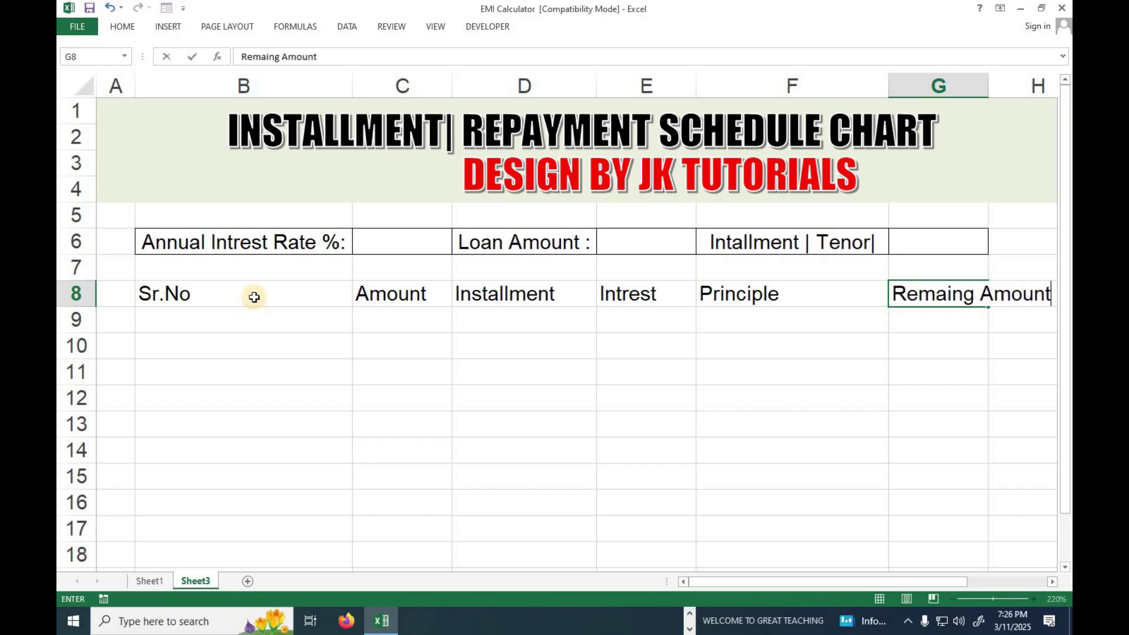
key(Return)
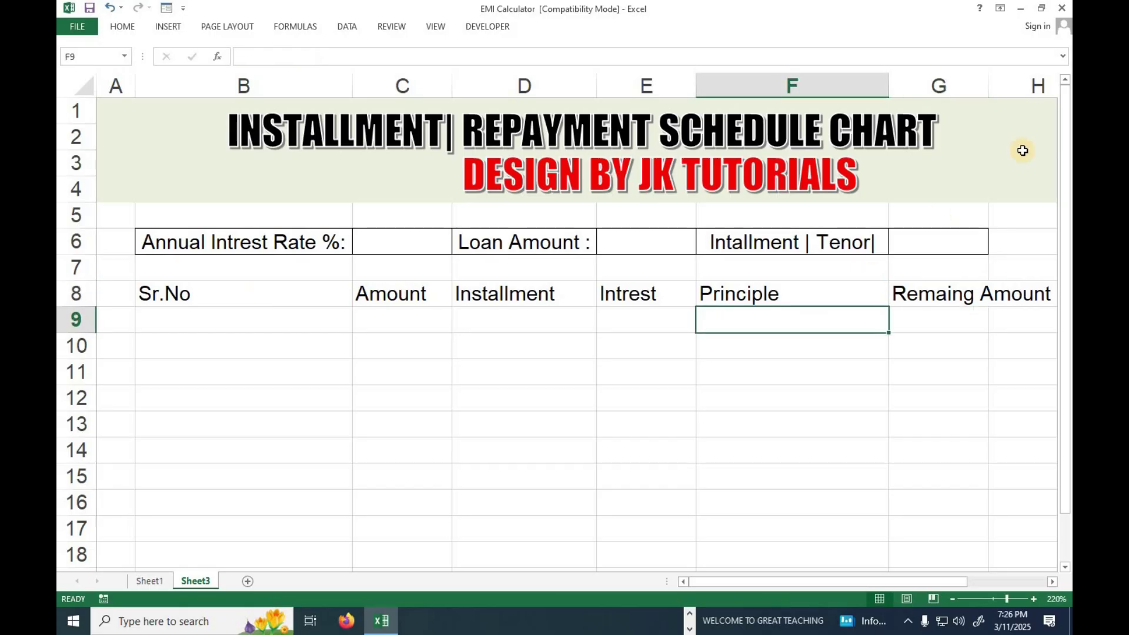
Autofit column G to the "Remaing Amount" heading and narrow column A
double_click(988, 92)
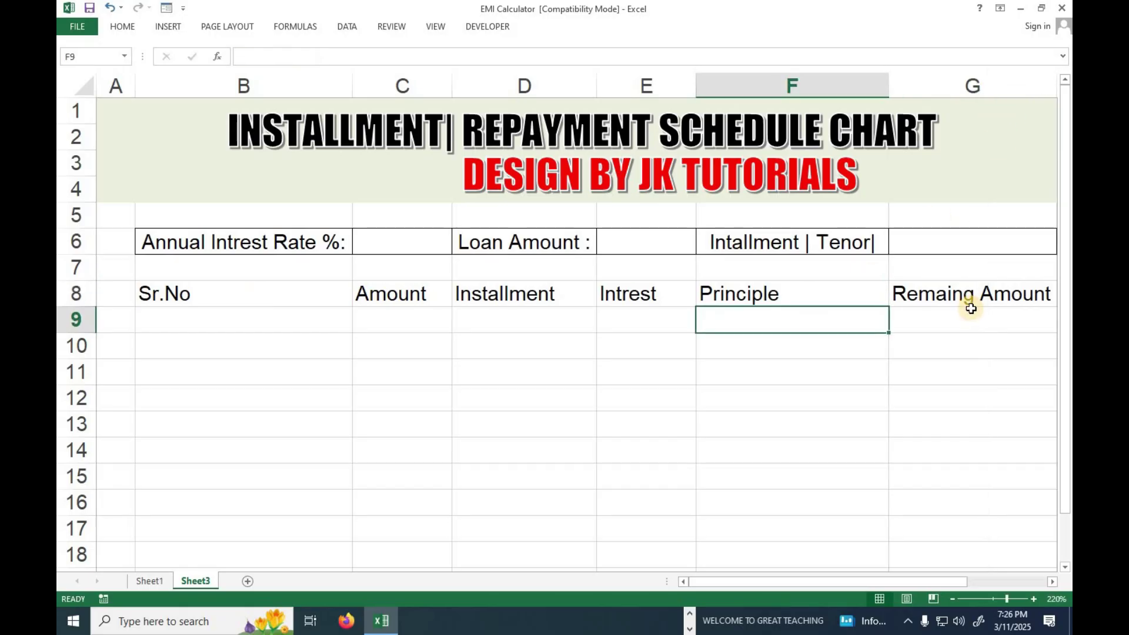
click(971, 309)
drag(135, 100, 112, 94)
click(469, 390)
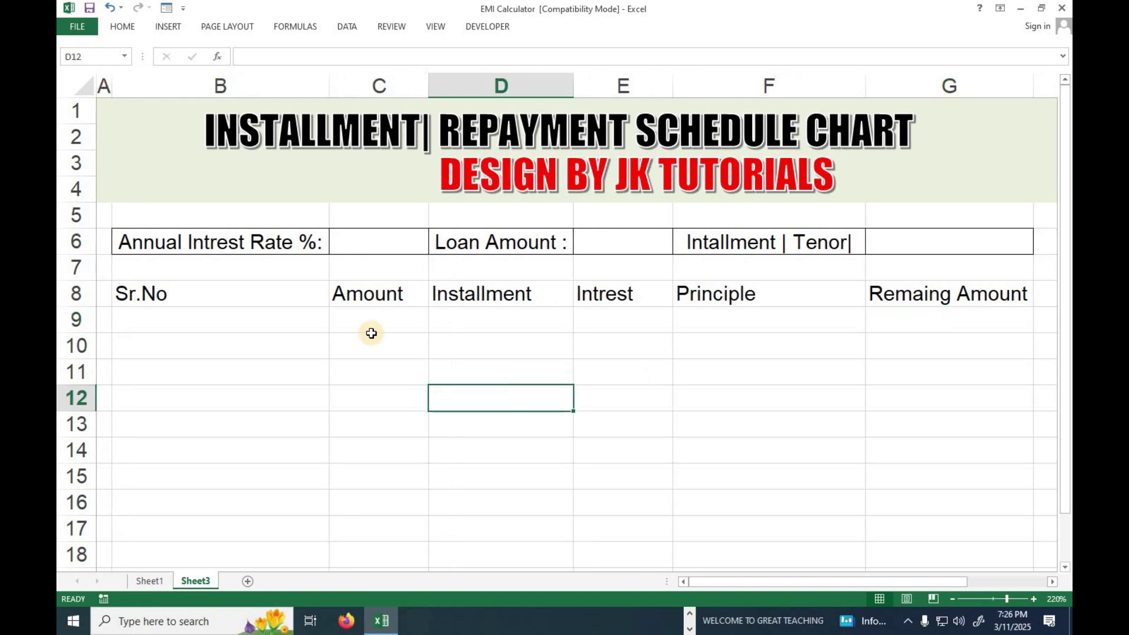
Make the schedule headings in B8:G8 bold and set their font to Cambria
drag(153, 292, 956, 300)
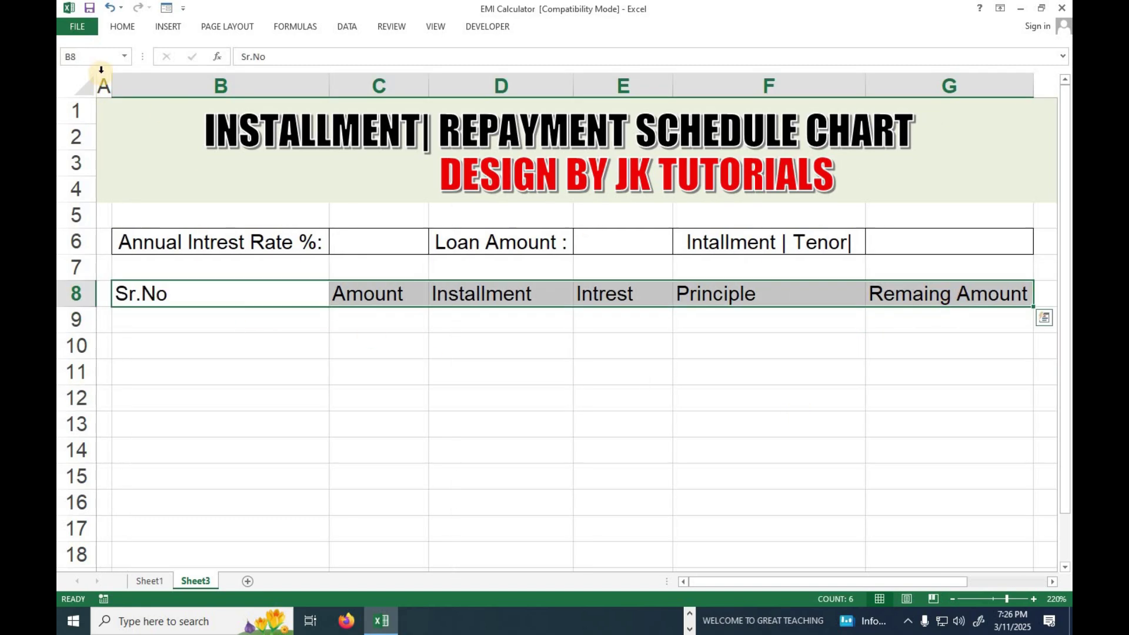
click(122, 27)
click(179, 72)
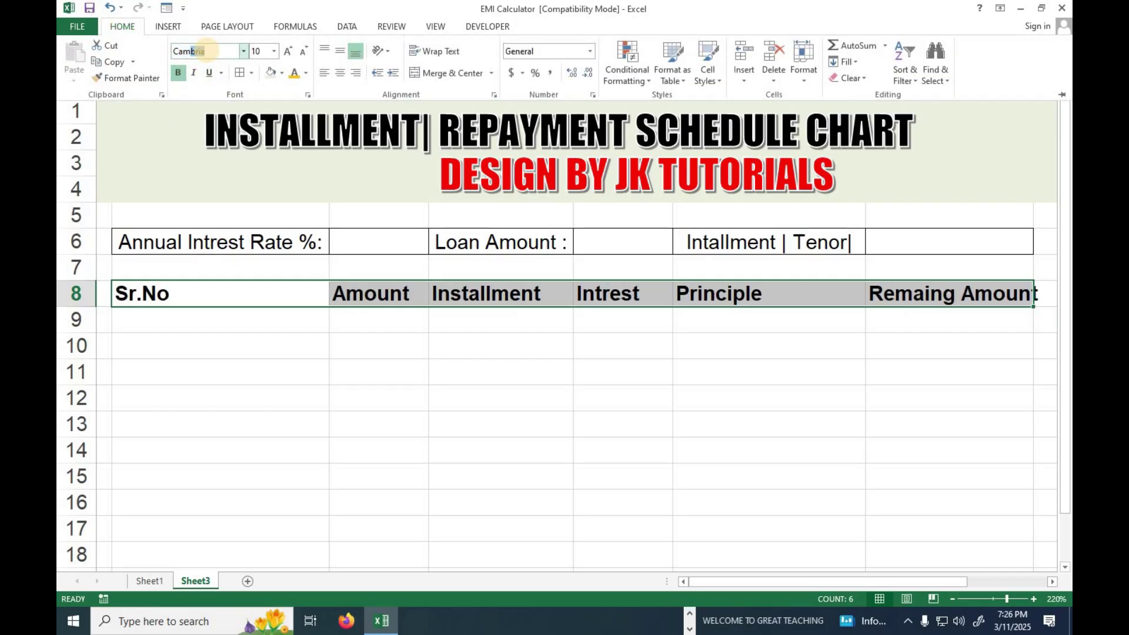
key(Return)
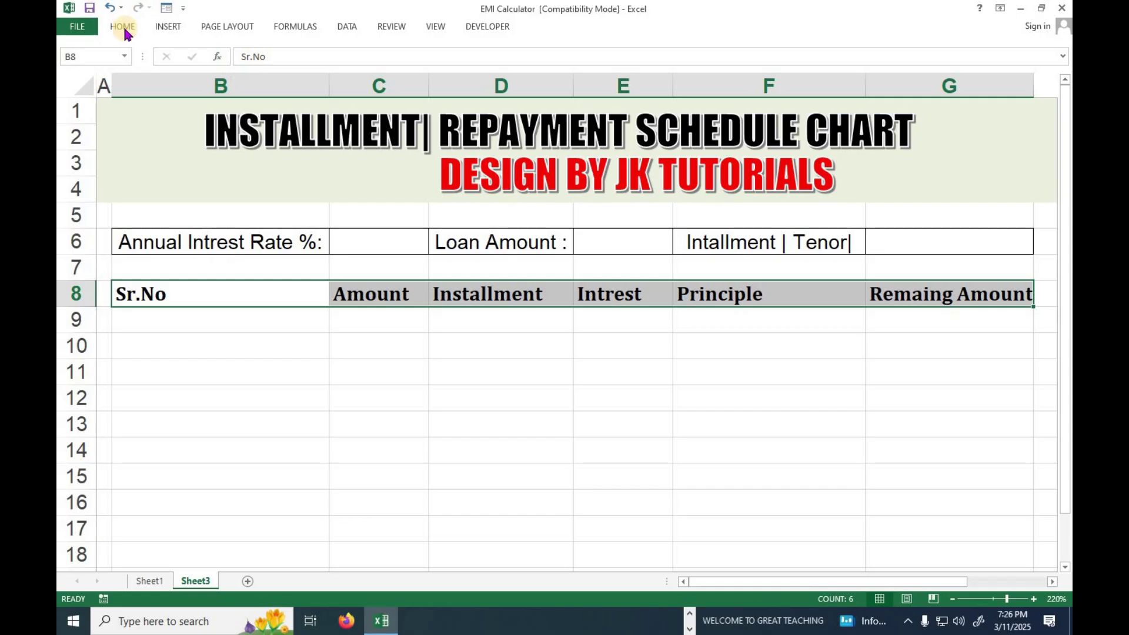
Centre the schedule headings in B8:G8 horizontally and align them to the middle vertically
click(124, 30)
click(340, 73)
click(342, 53)
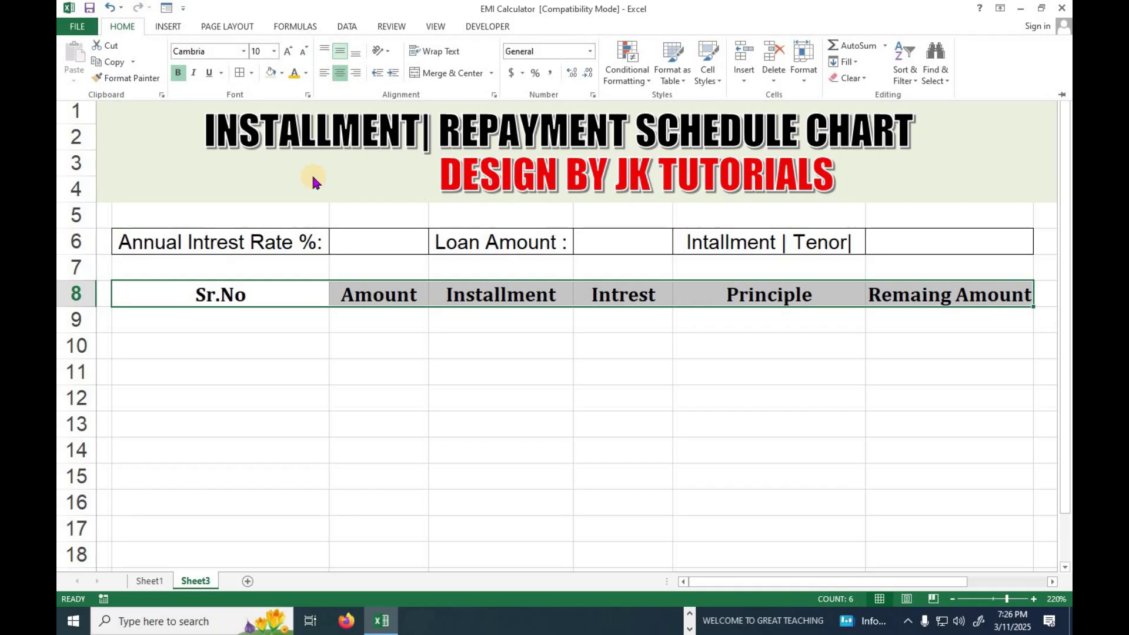
click(512, 352)
Fill the schedule heading cells B8:G8 with light olive green and add borders around each cell
drag(217, 294, 993, 287)
click(122, 26)
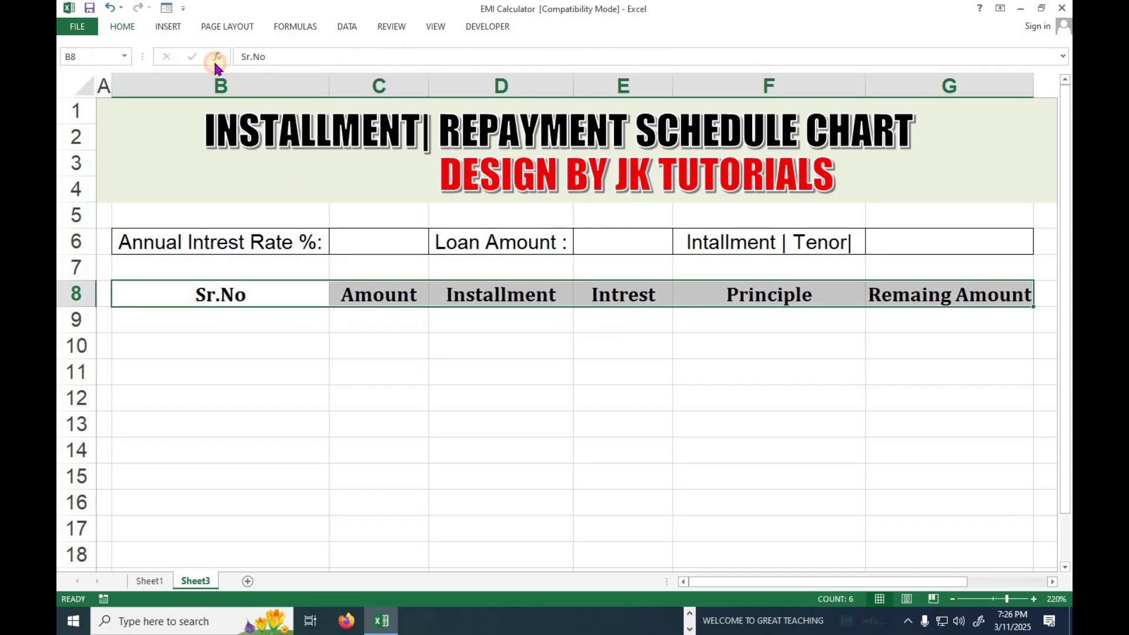
click(283, 73)
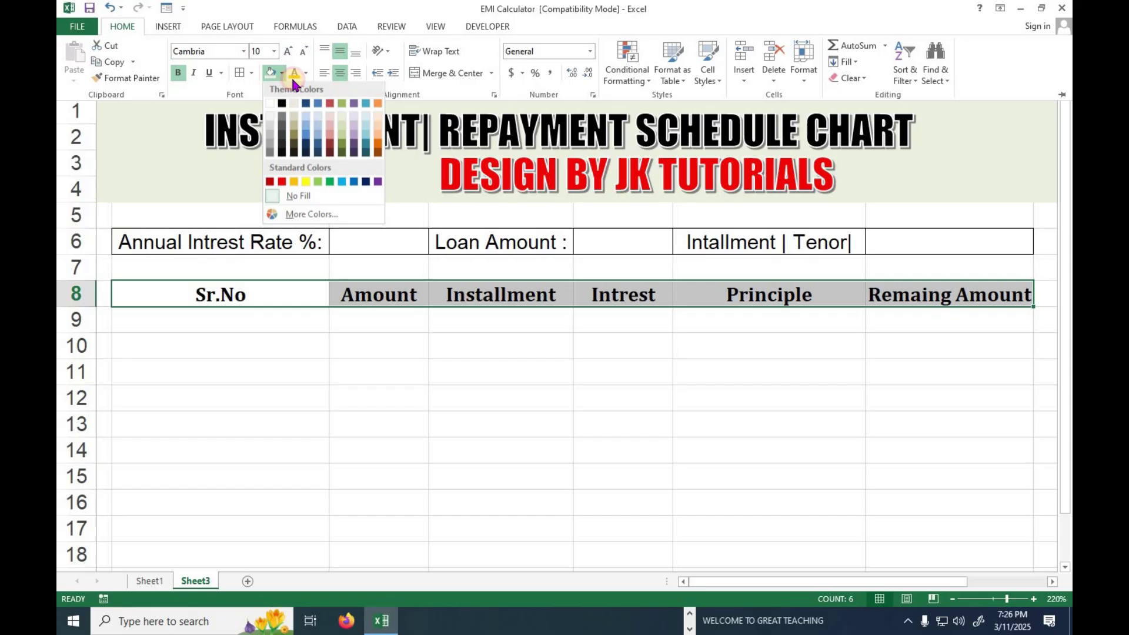
click(342, 140)
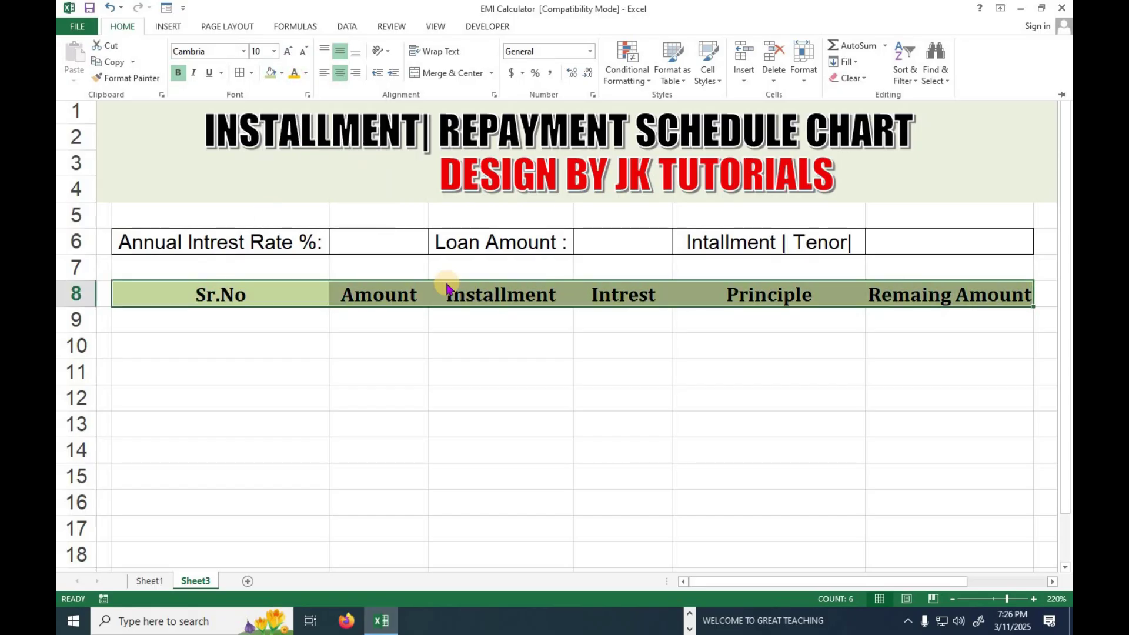
click(357, 363)
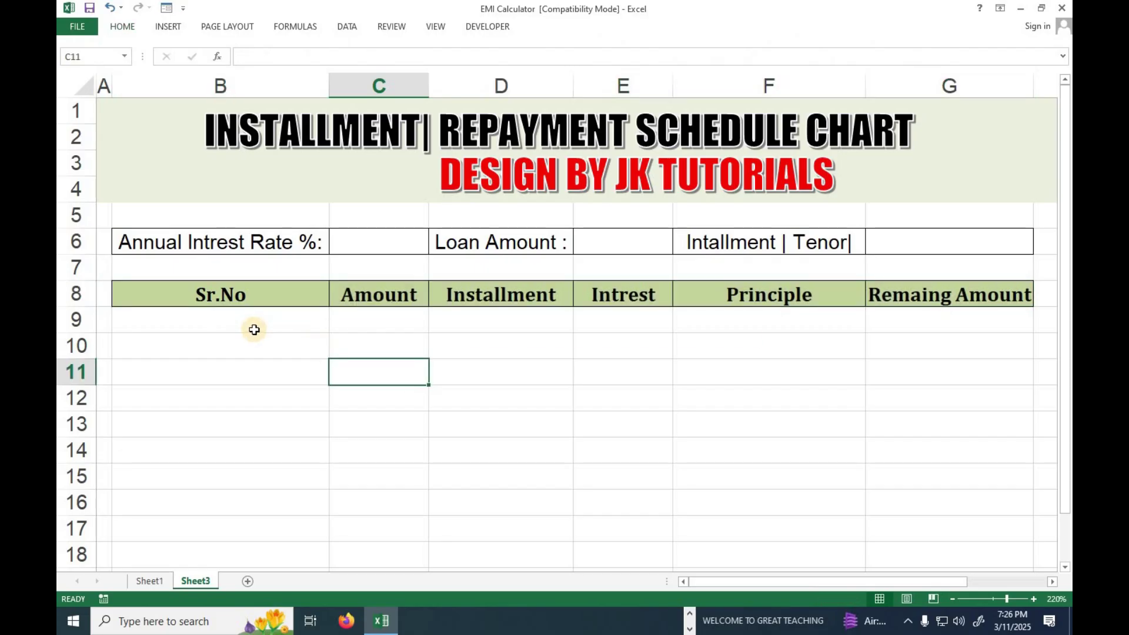
Enter 12 as the annual interest rate in C6 and 50000 as the loan amount in E6
click(359, 243)
text(12)
key(Tab)
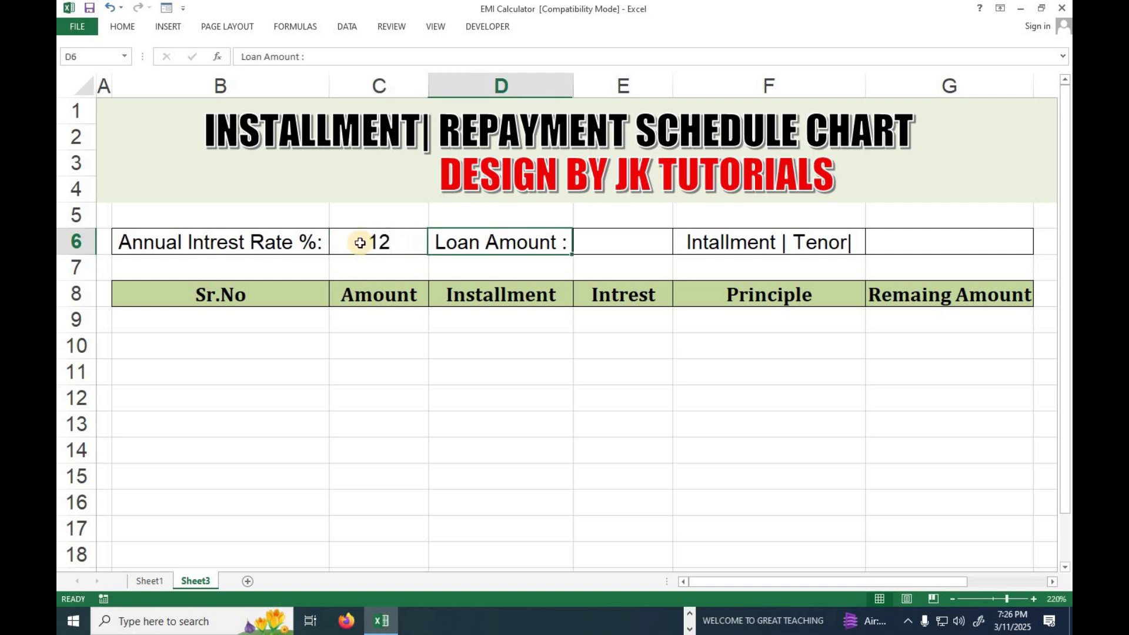
key(Tab)
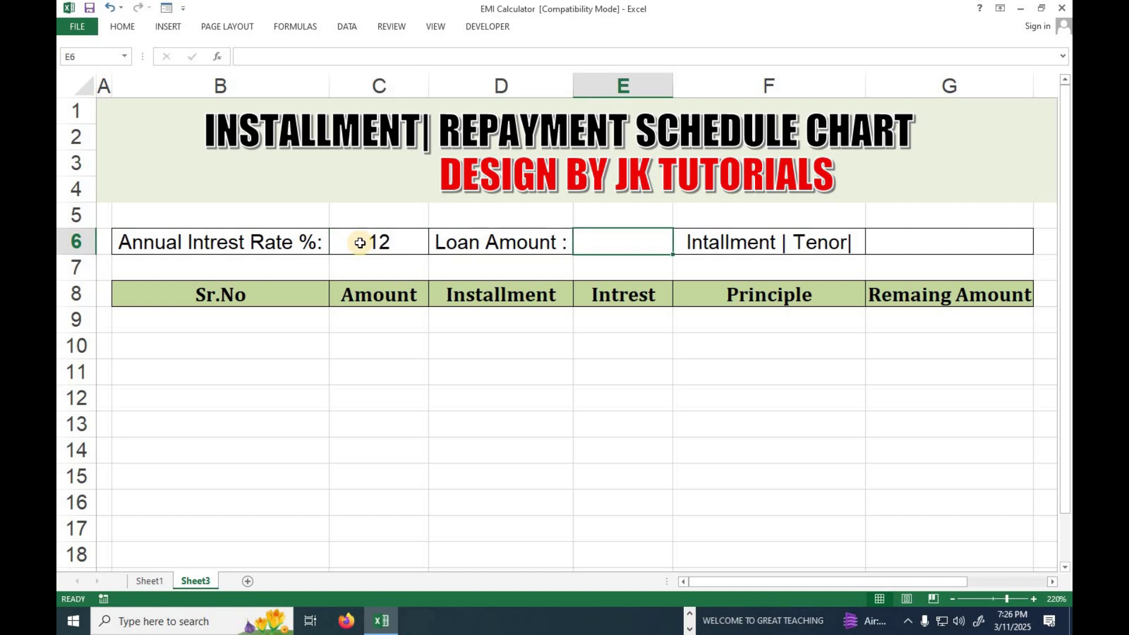
text(50000)
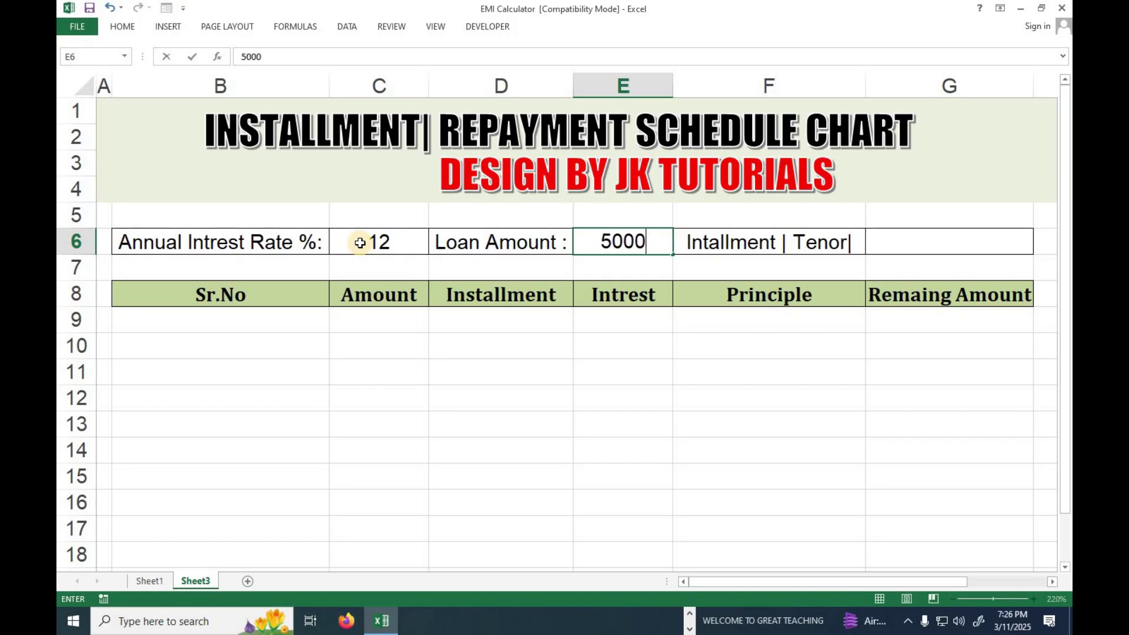
key(Tab)
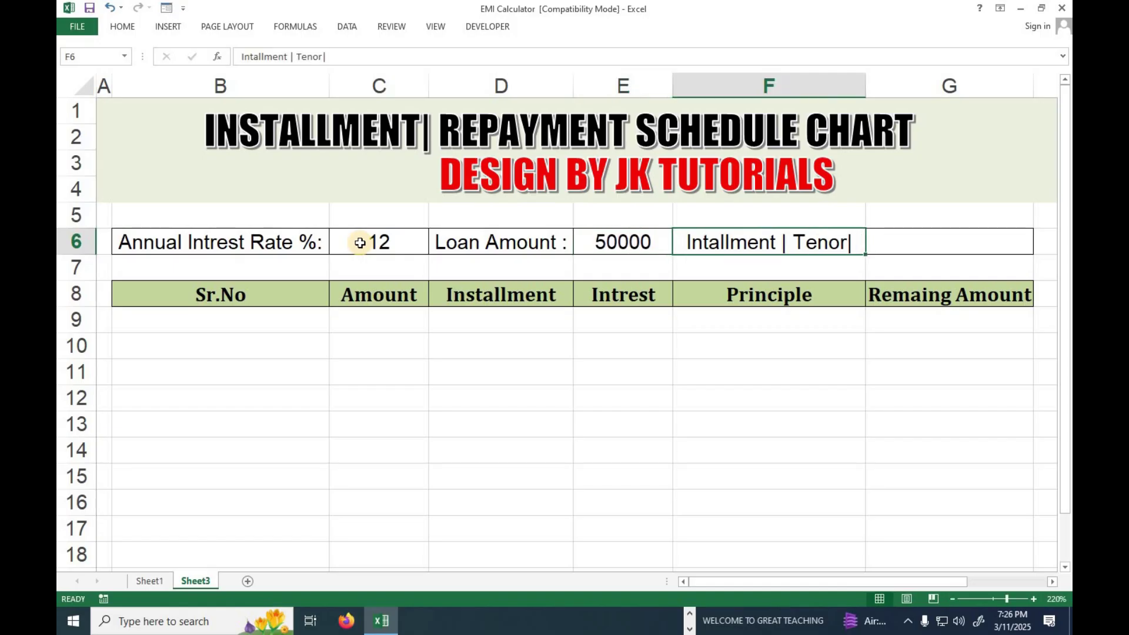
key(Tab)
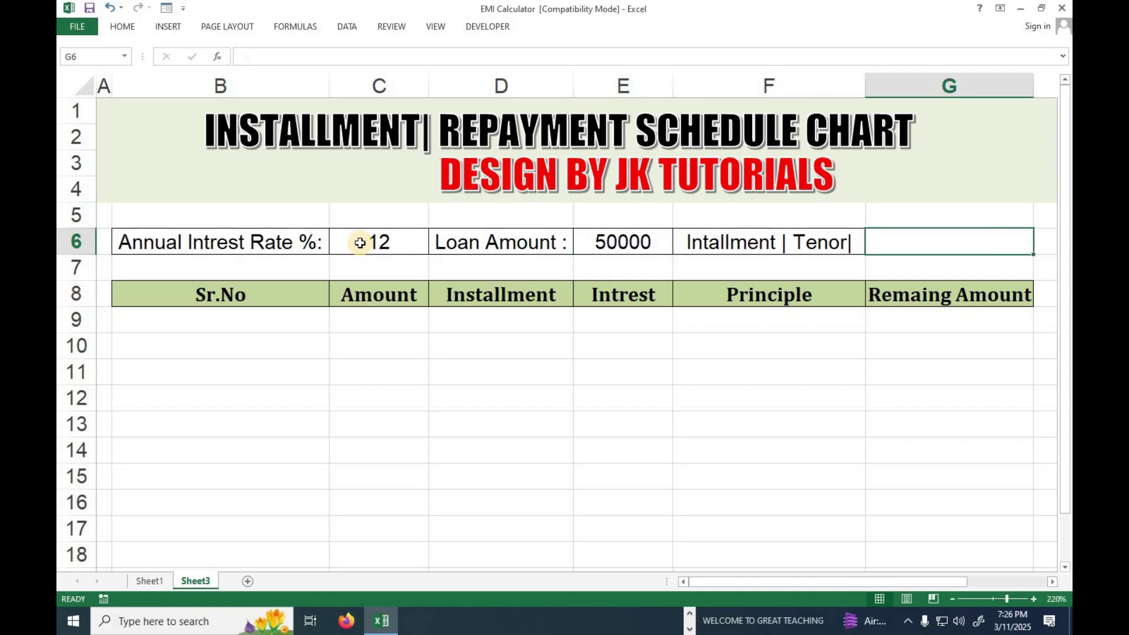
Correct the spelling of the tenor label in F6 to "Installment | Tenor|"
double_click(708, 243)
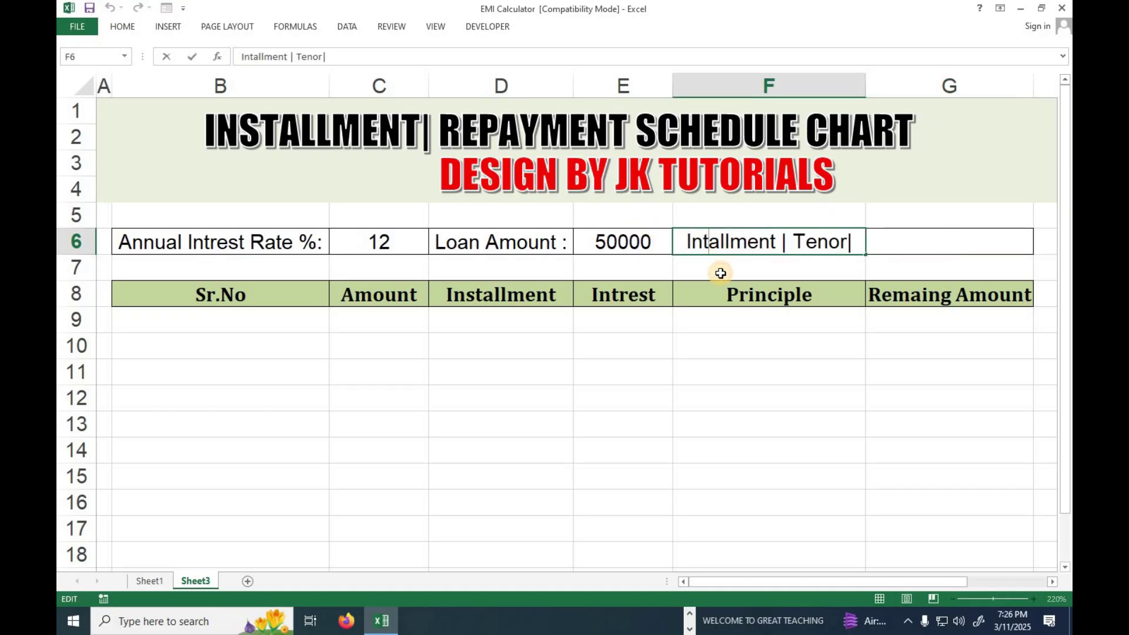
key(BackSpace)
text(s)
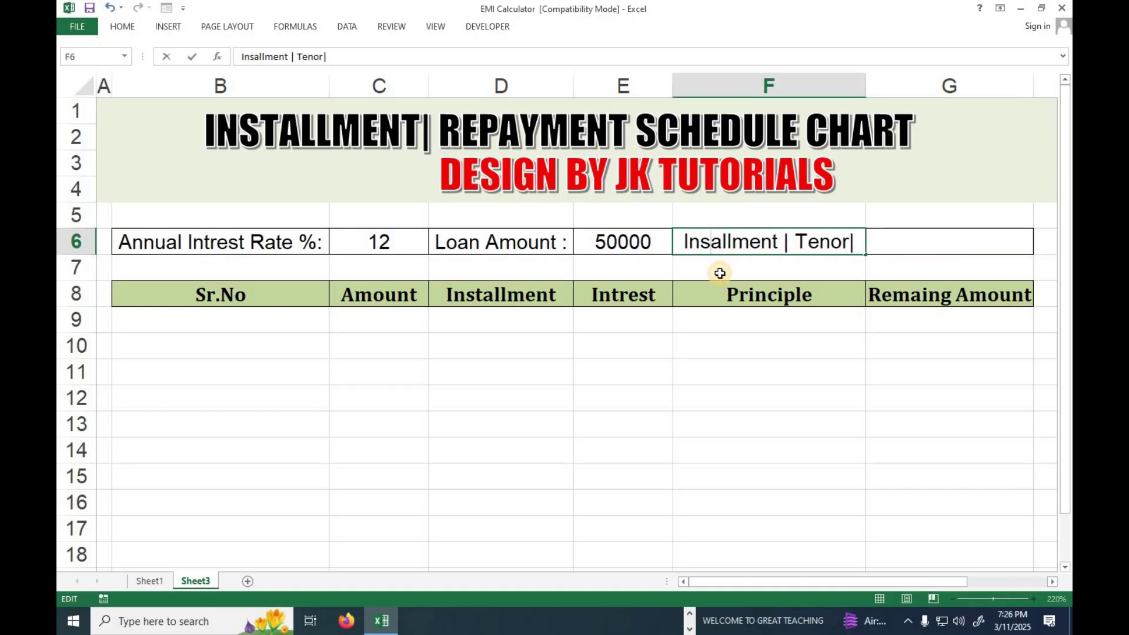
key(BackSpace)
text(ts)
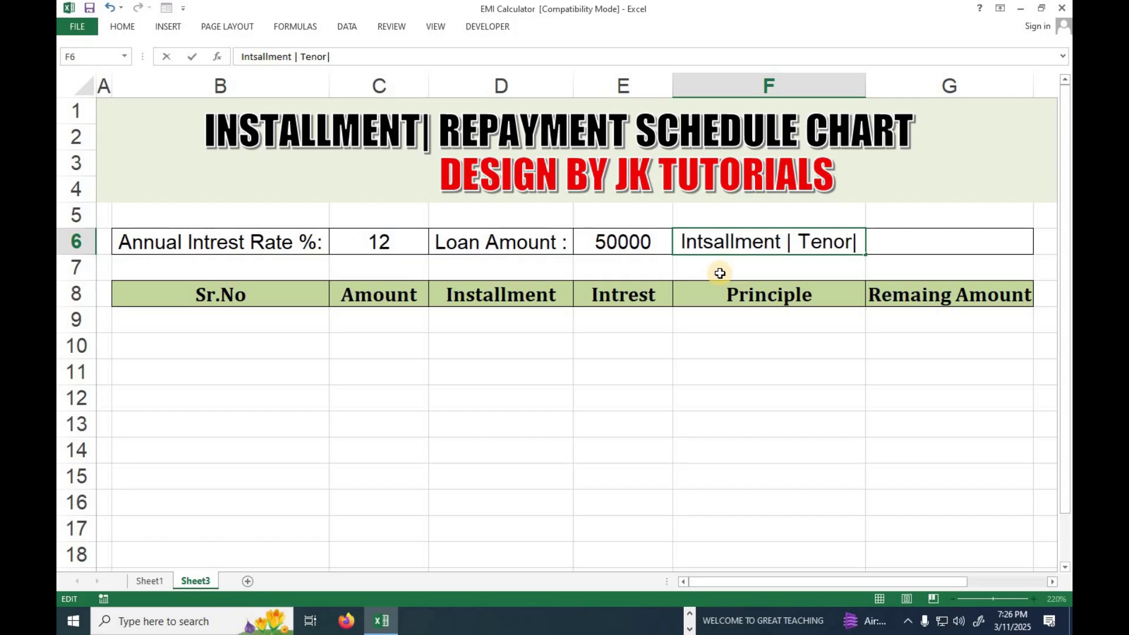
key(Delete)
key(BackSpace)
key(BackSpace)
text(st)
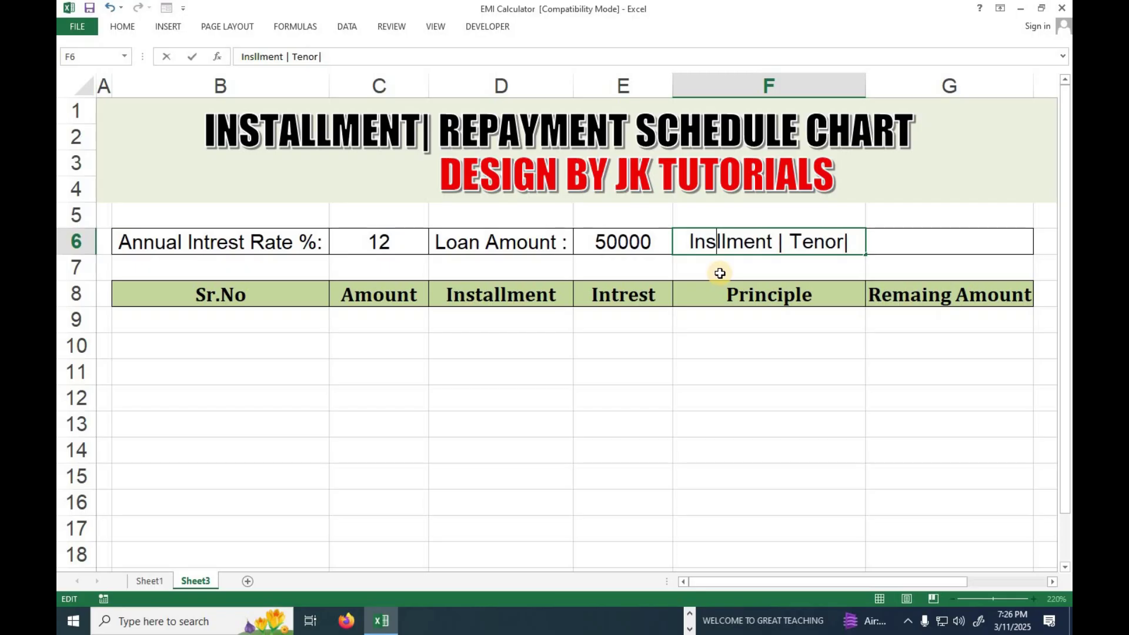
text(a)
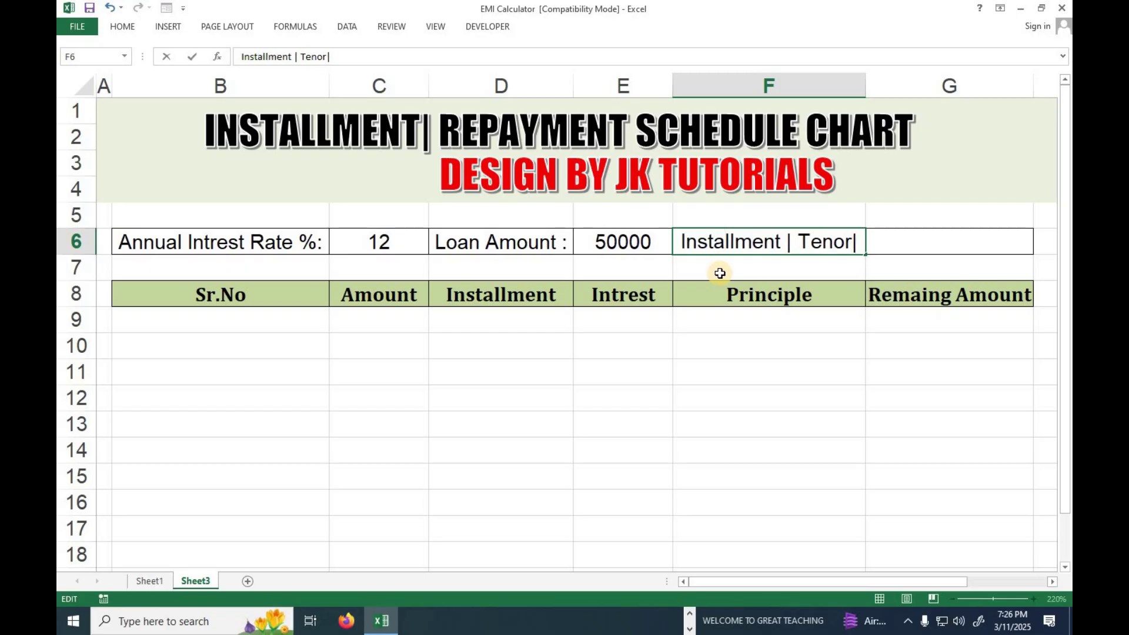
key(Delete)
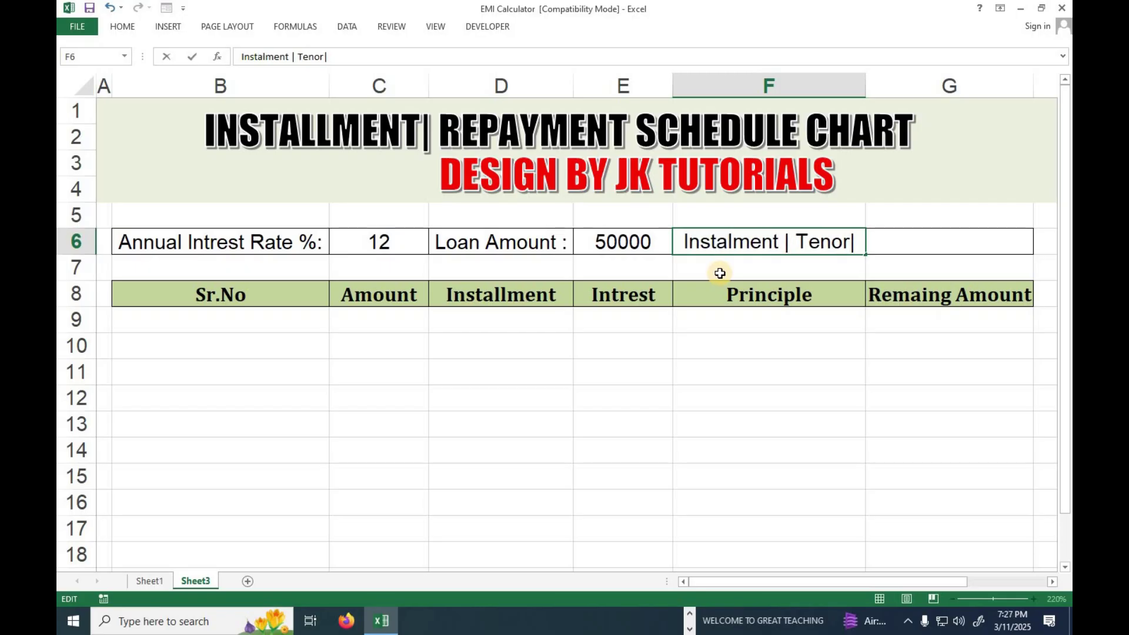
text(l)
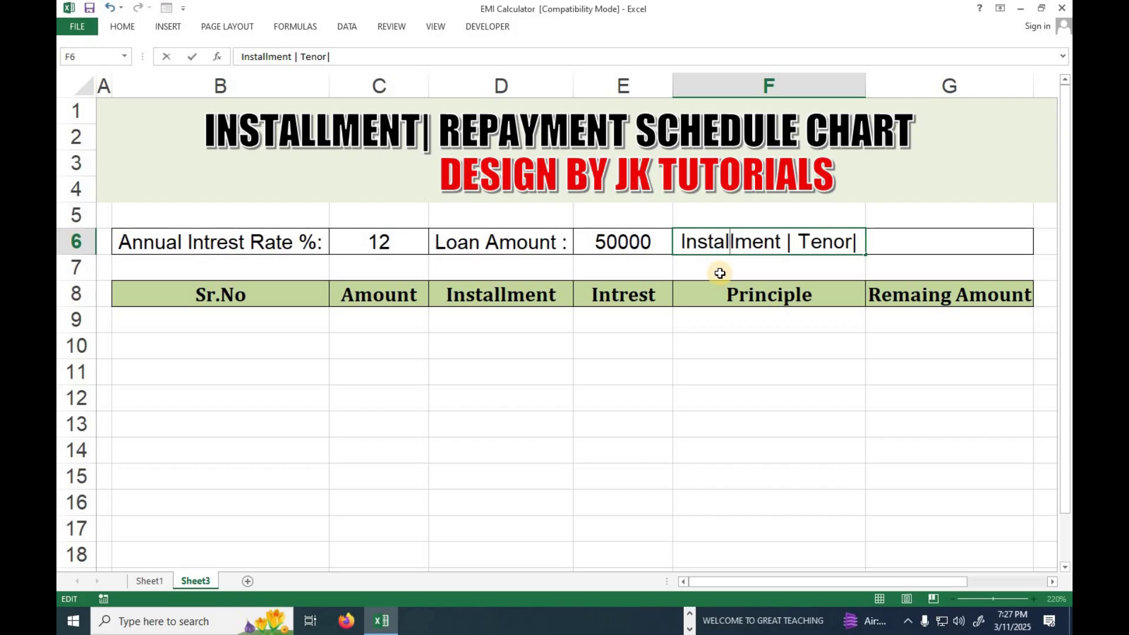
click(784, 340)
Enter 12 as the installment tenor in G6
click(884, 247)
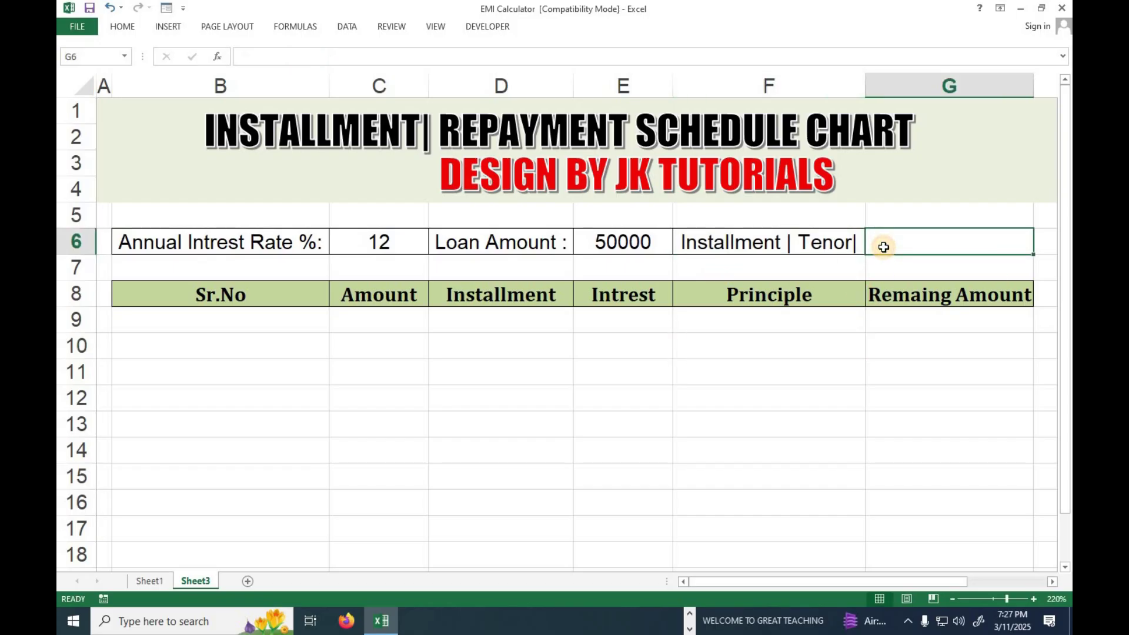
text(12)
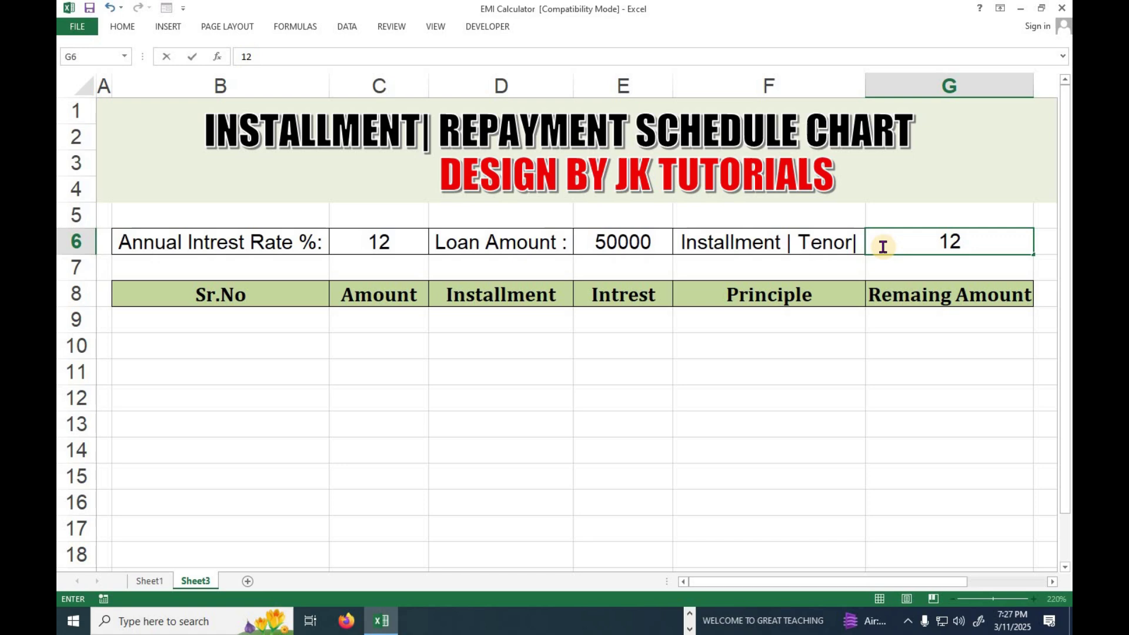
click(726, 414)
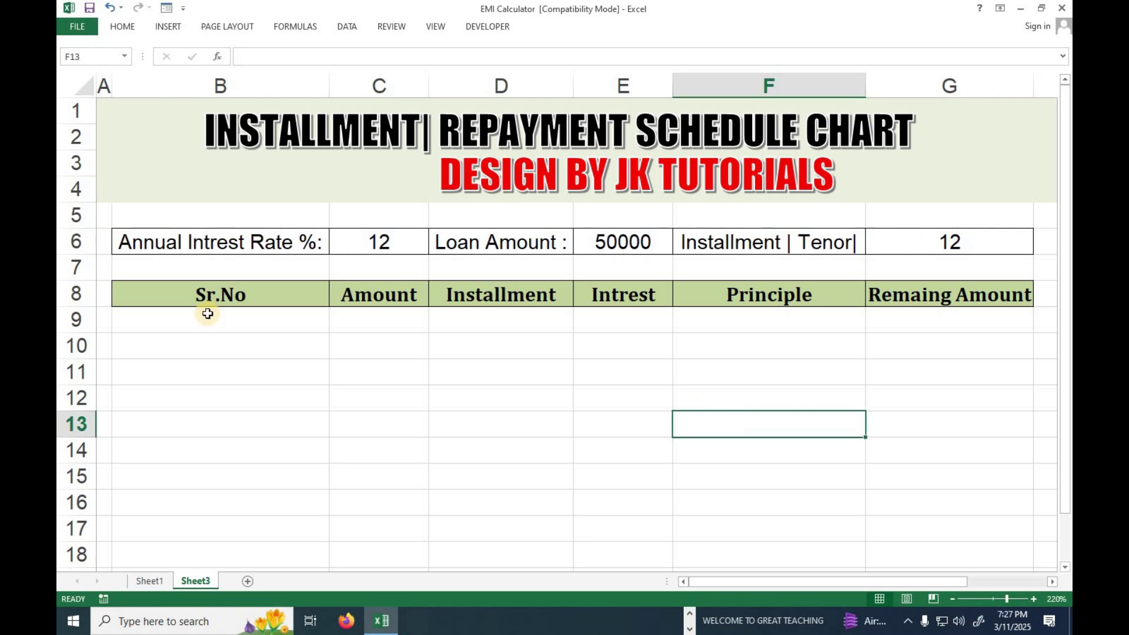
click(322, 315)
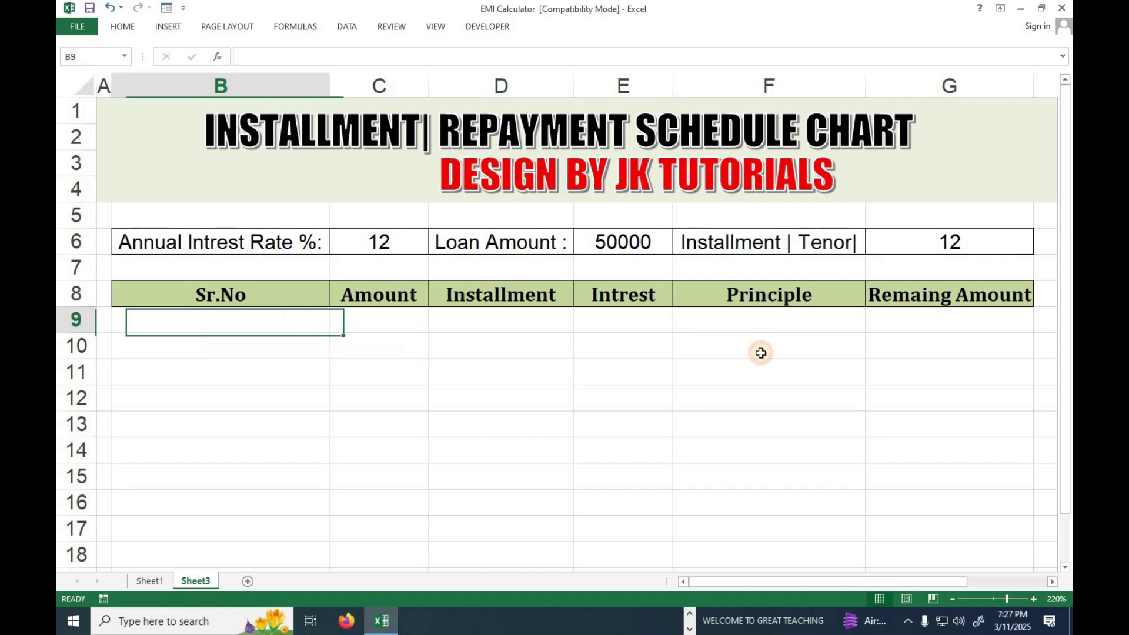
Fill the label cells B6, D6 and F6 with dark orange and make their text bold and white
click(205, 246)
ctrl+click(488, 247)
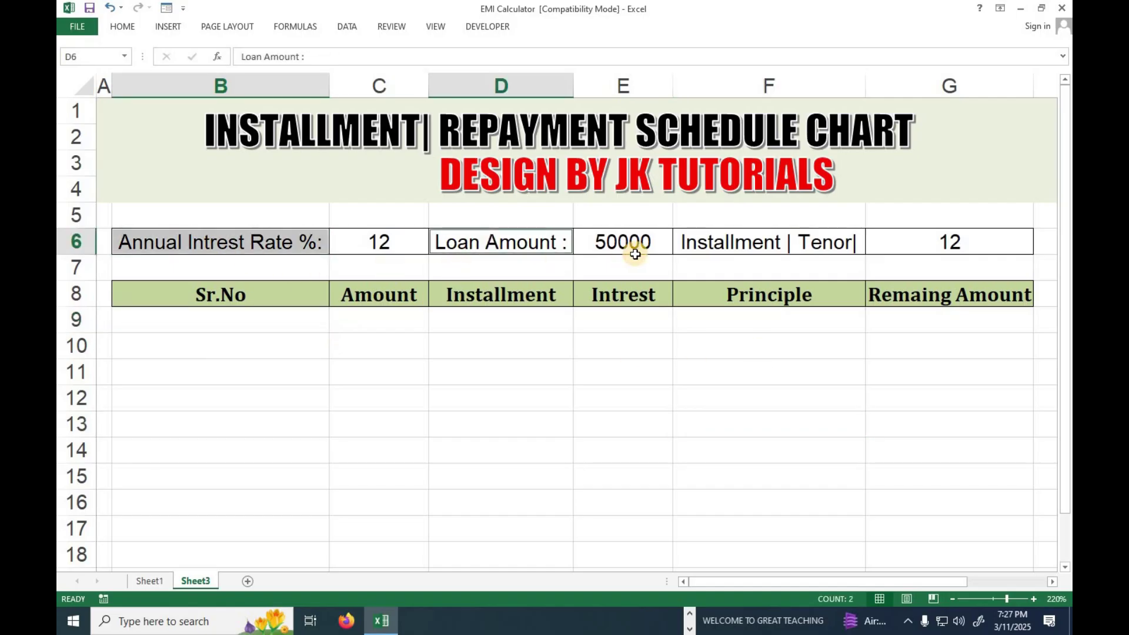
ctrl+click(735, 250)
click(126, 27)
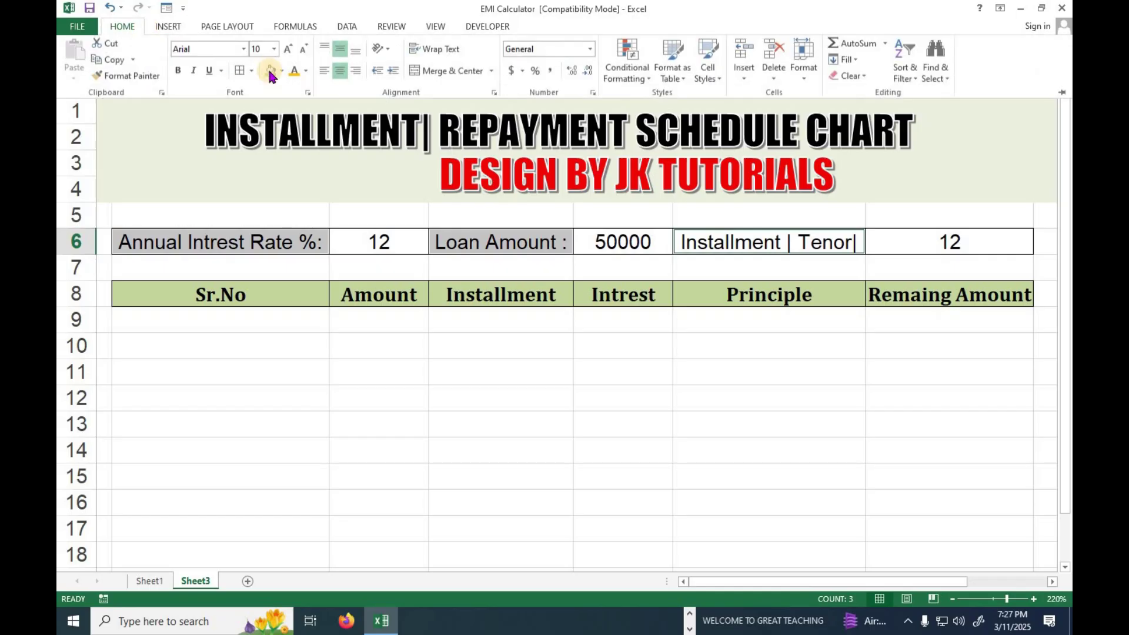
click(282, 71)
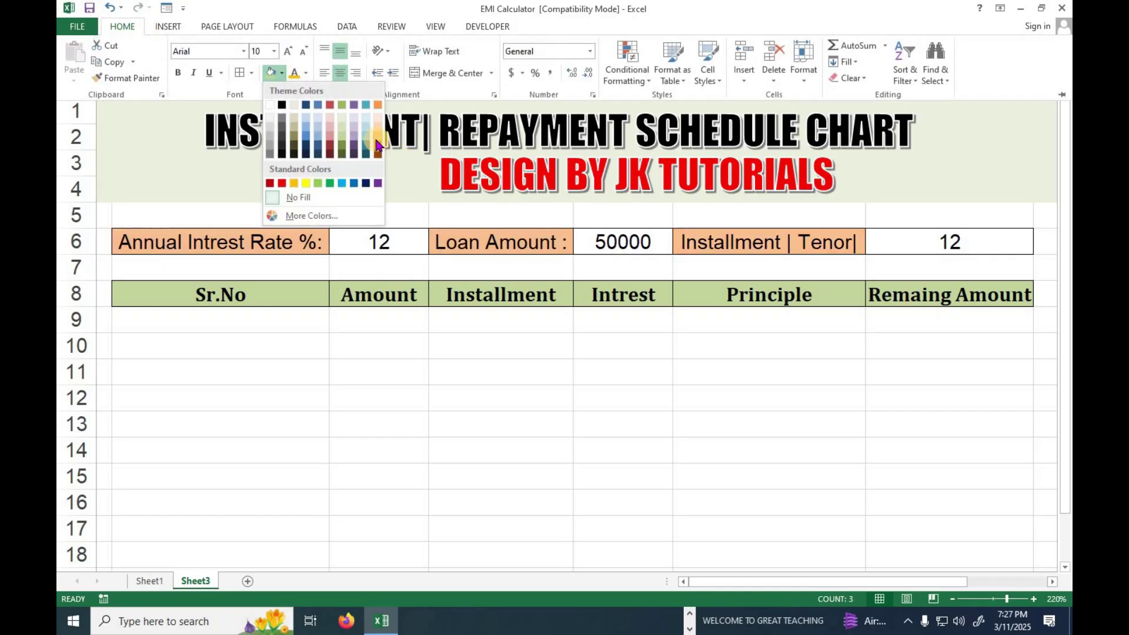
click(378, 147)
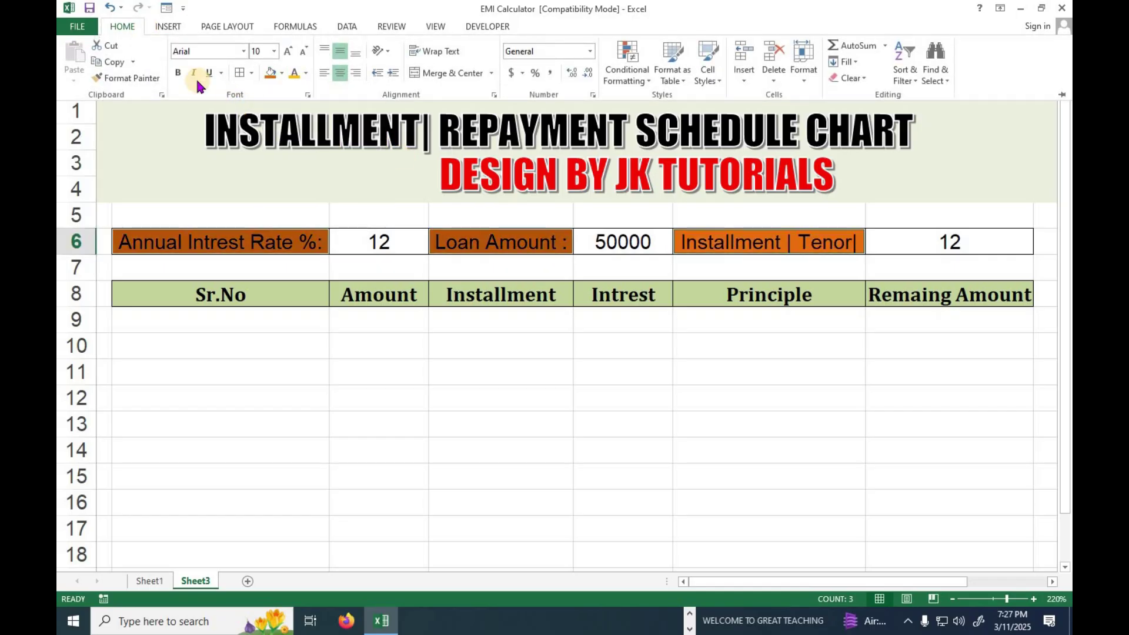
click(306, 73)
click(294, 122)
click(509, 347)
Fill the value cells C6, E6 and G6 with black and set their font colour to white
click(441, 242)
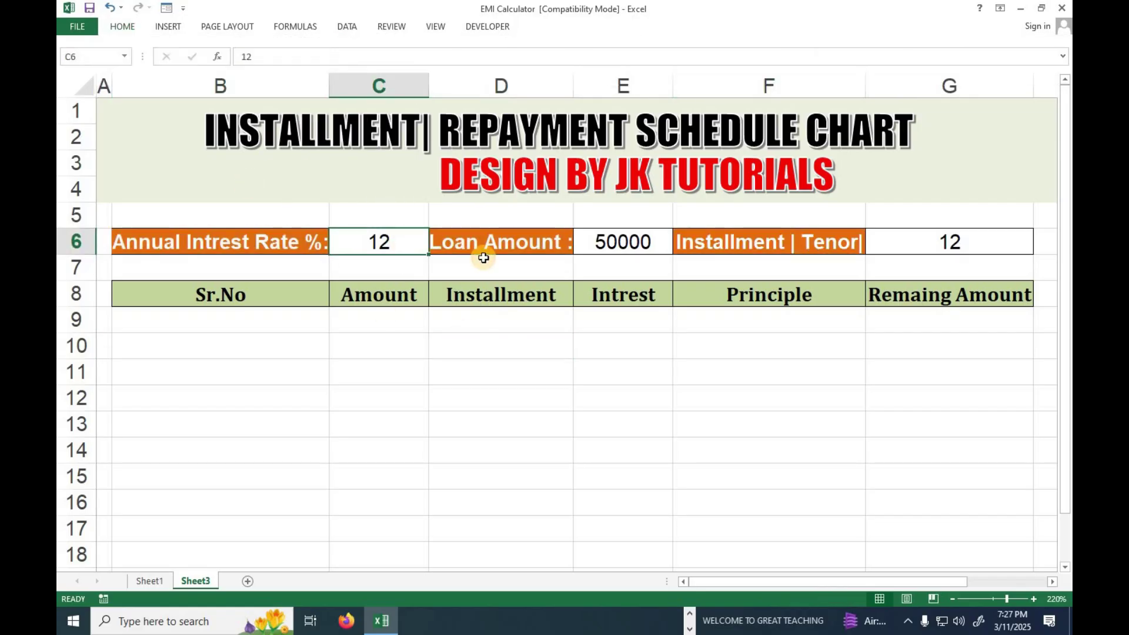
ctrl+click(632, 246)
click(122, 27)
click(283, 75)
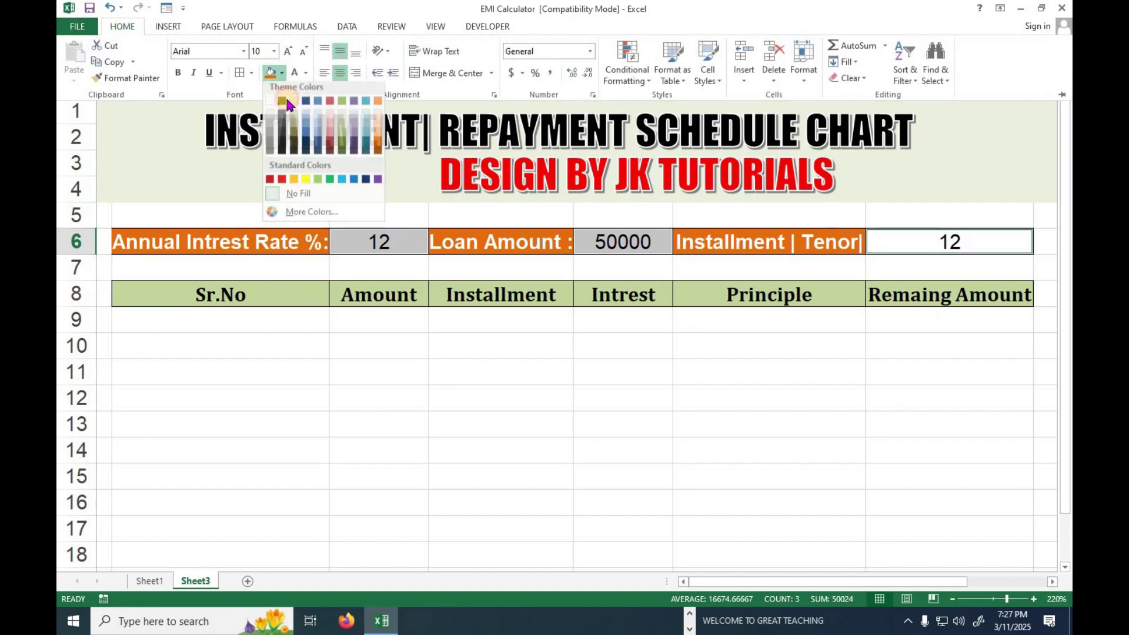
click(281, 107)
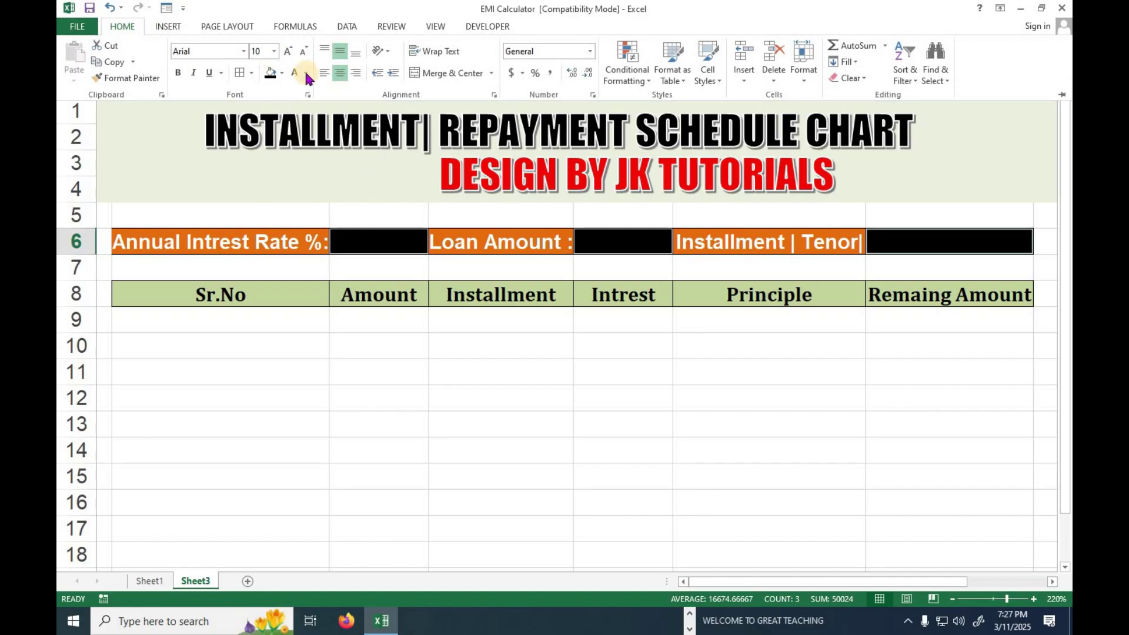
click(306, 73)
click(295, 122)
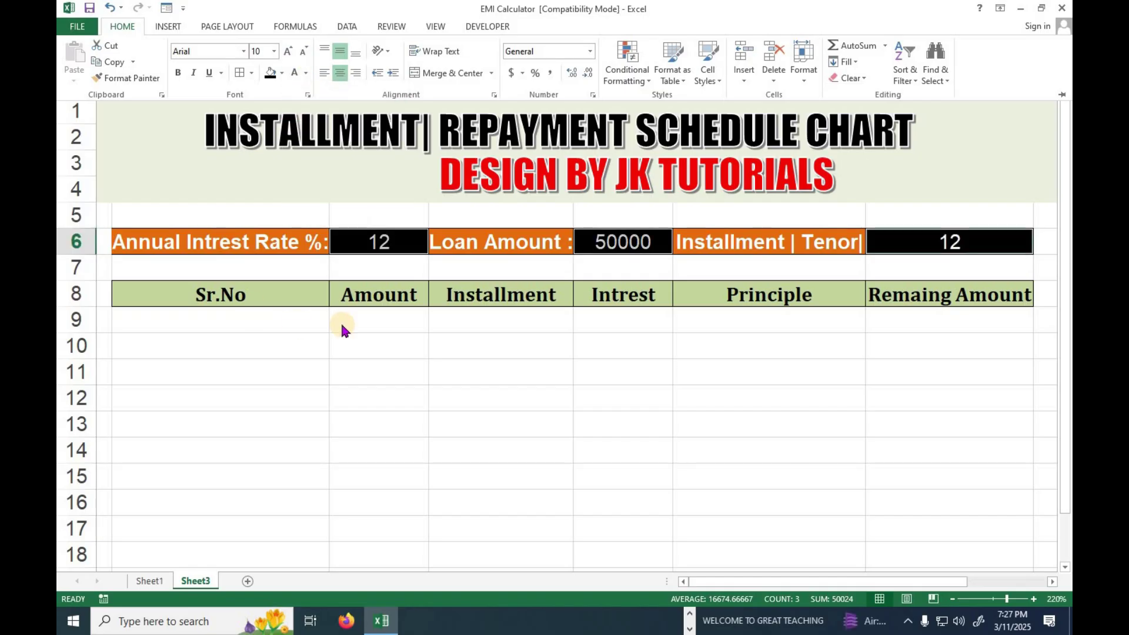
click(391, 373)
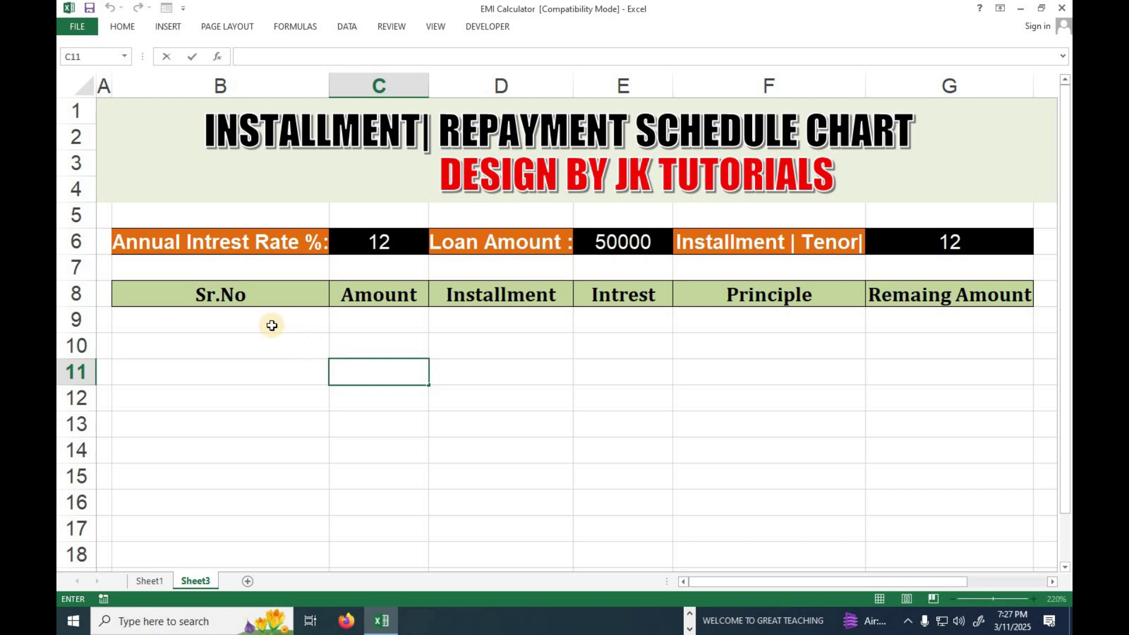
Enter the serial number formula =IF(C9="", "", 1) in B9
click(301, 320)
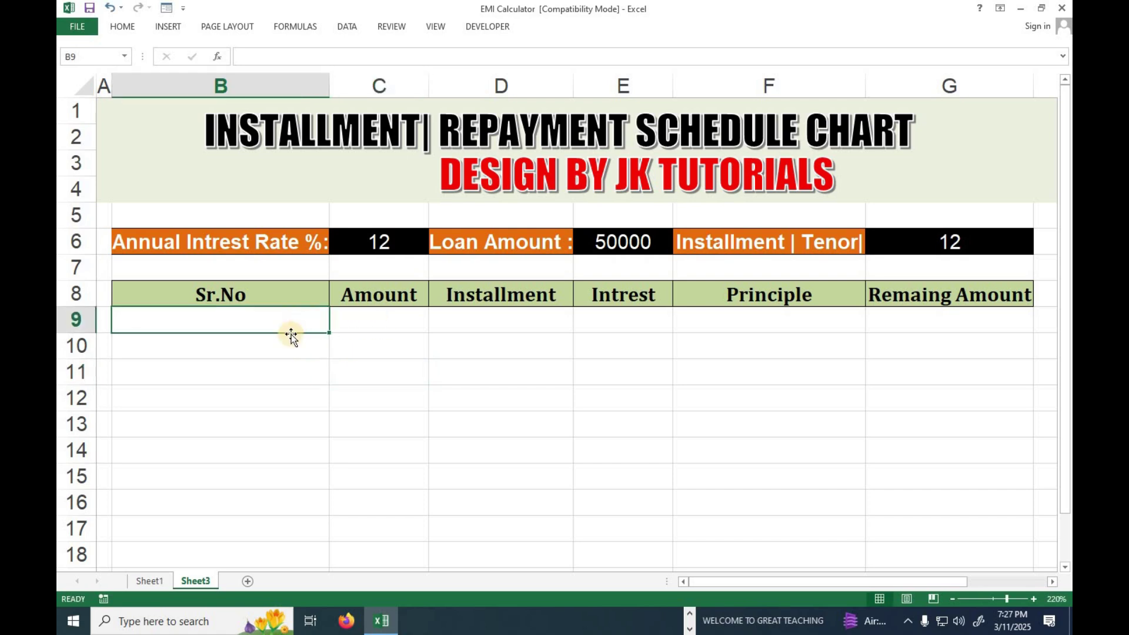
key(Right)
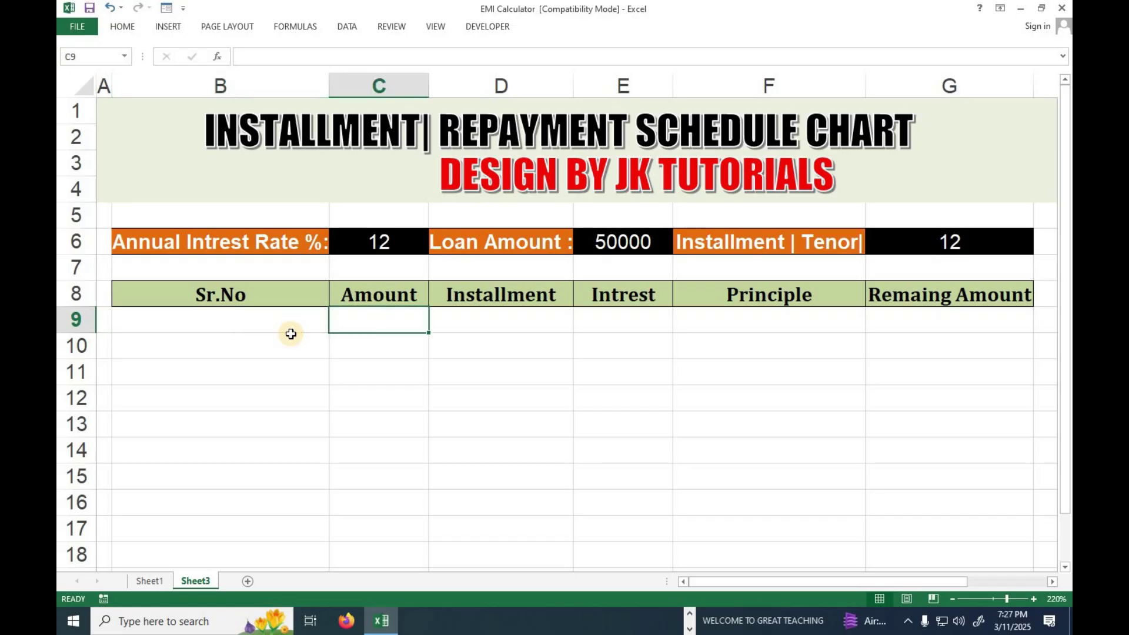
click(291, 335)
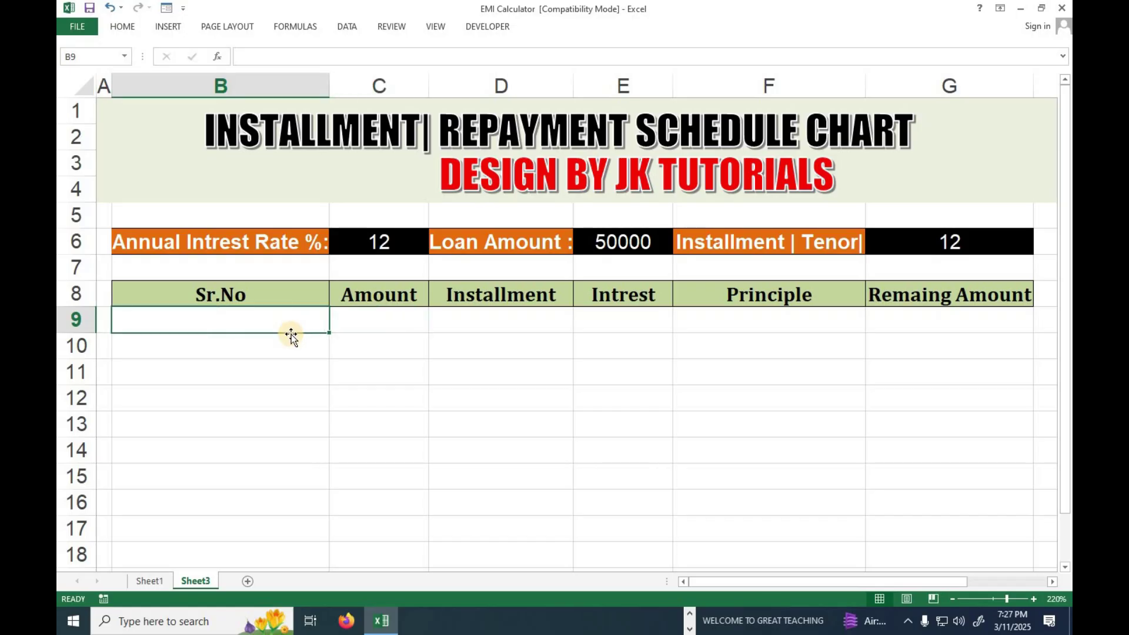
text(=)
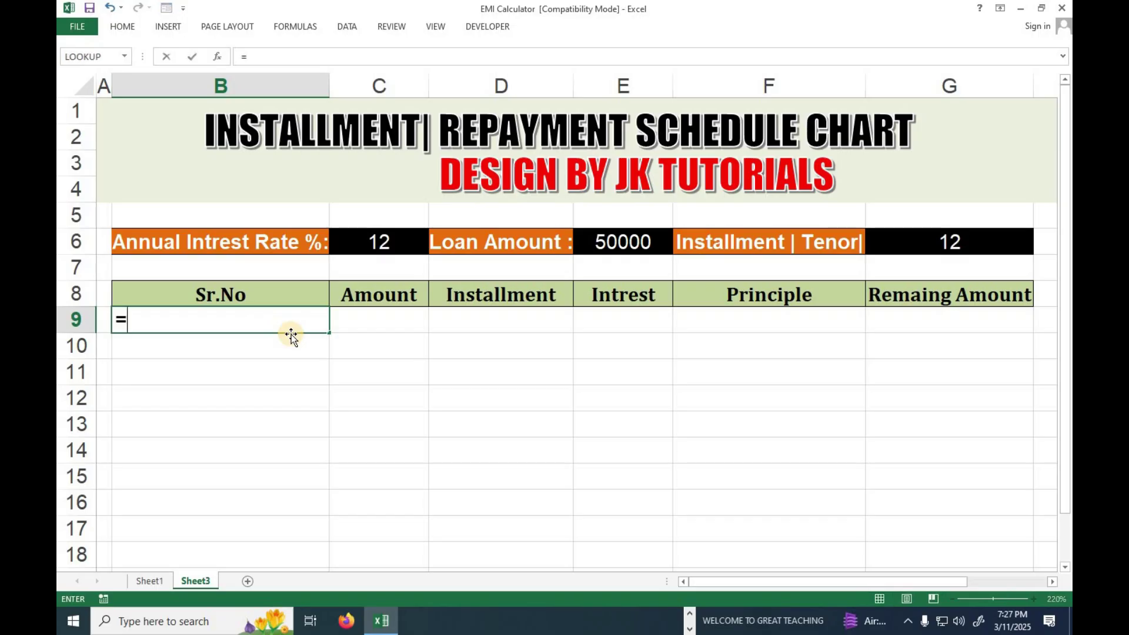
text(if)
key(Tab)
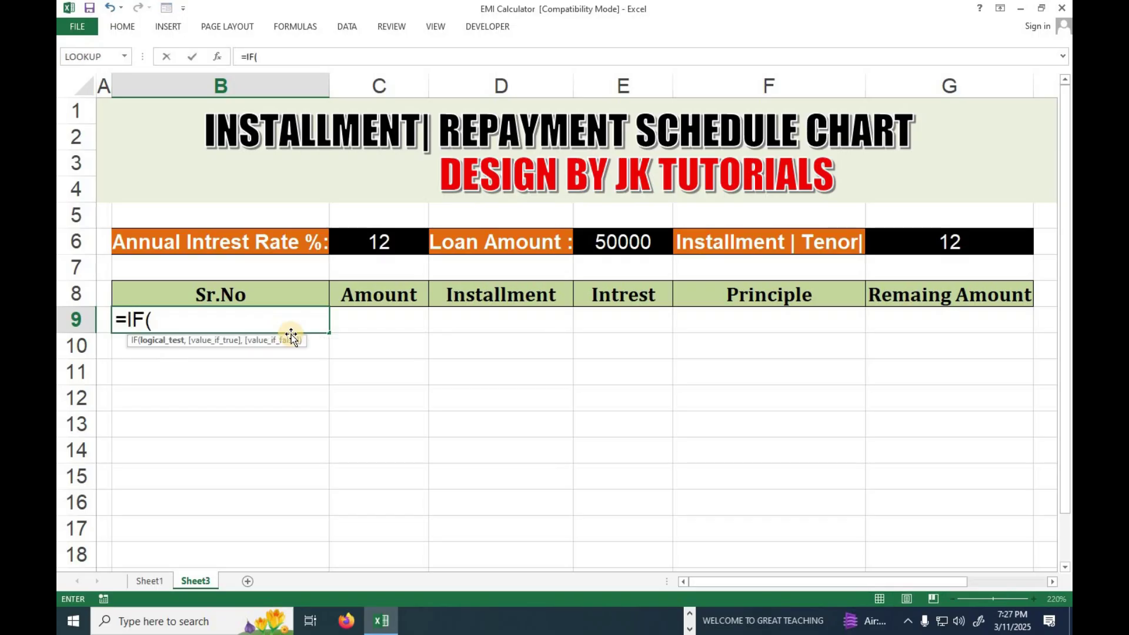
click(360, 320)
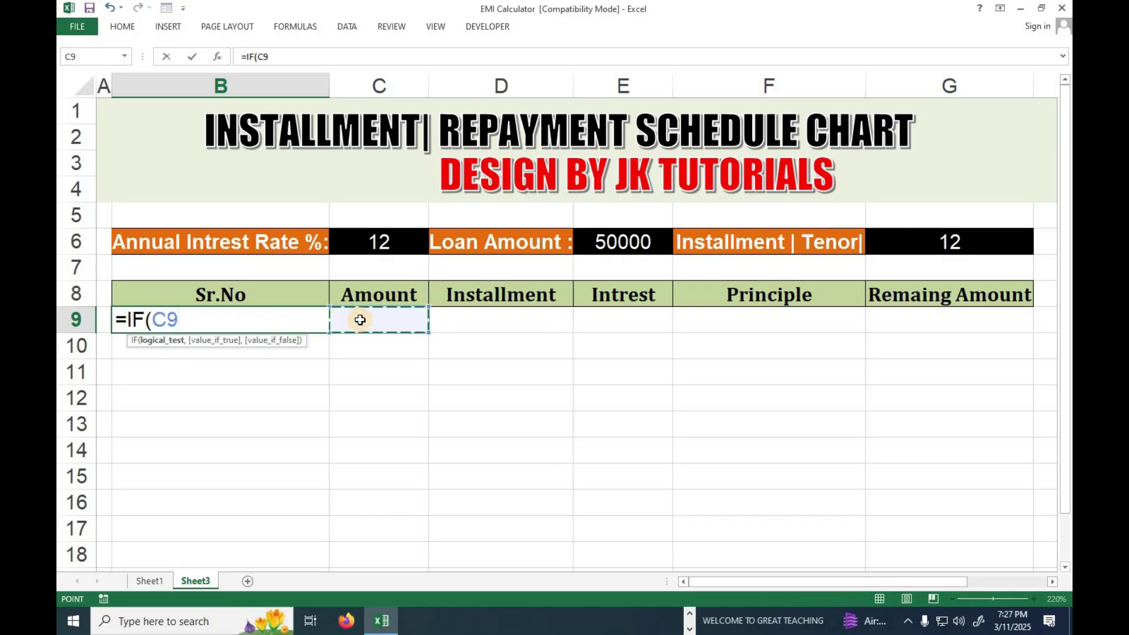
text(=)
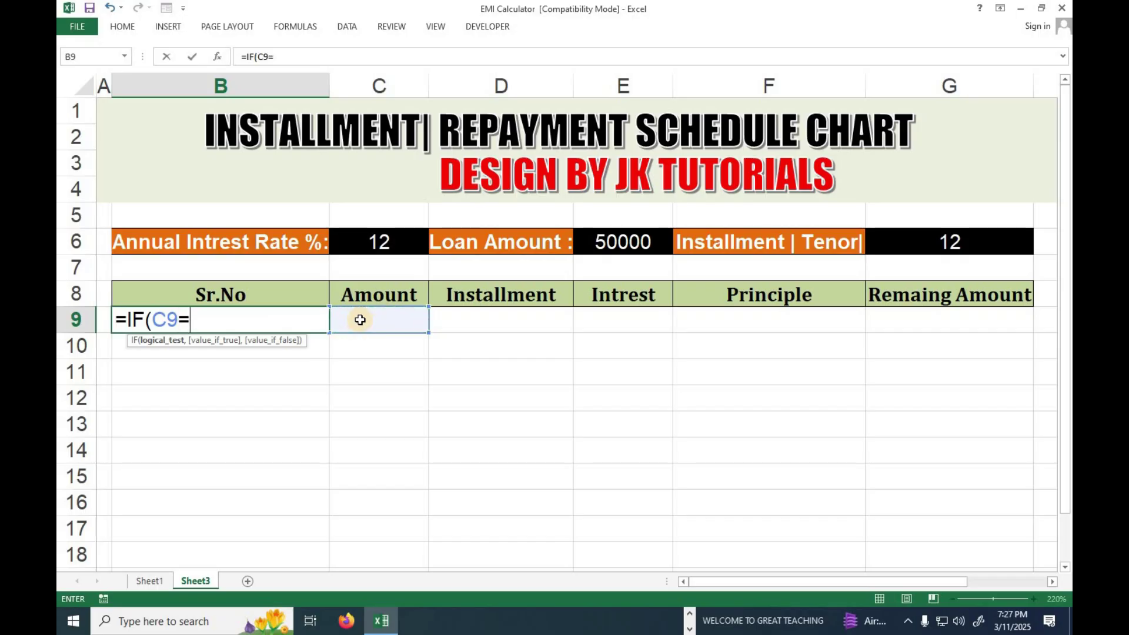
text("", "", 1))
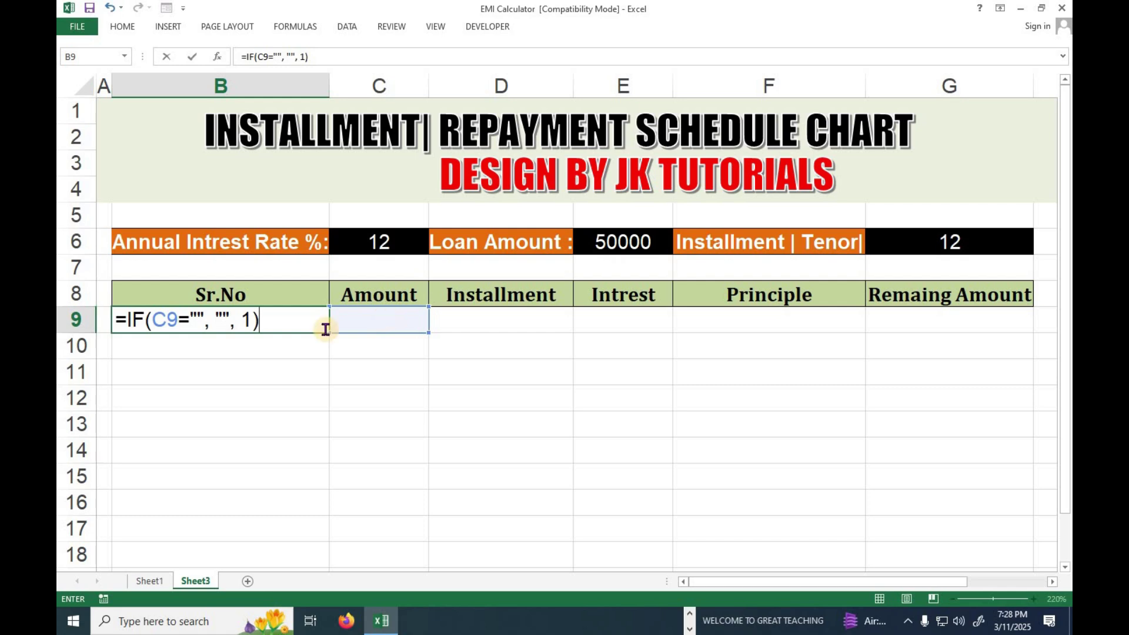
double_click(193, 313)
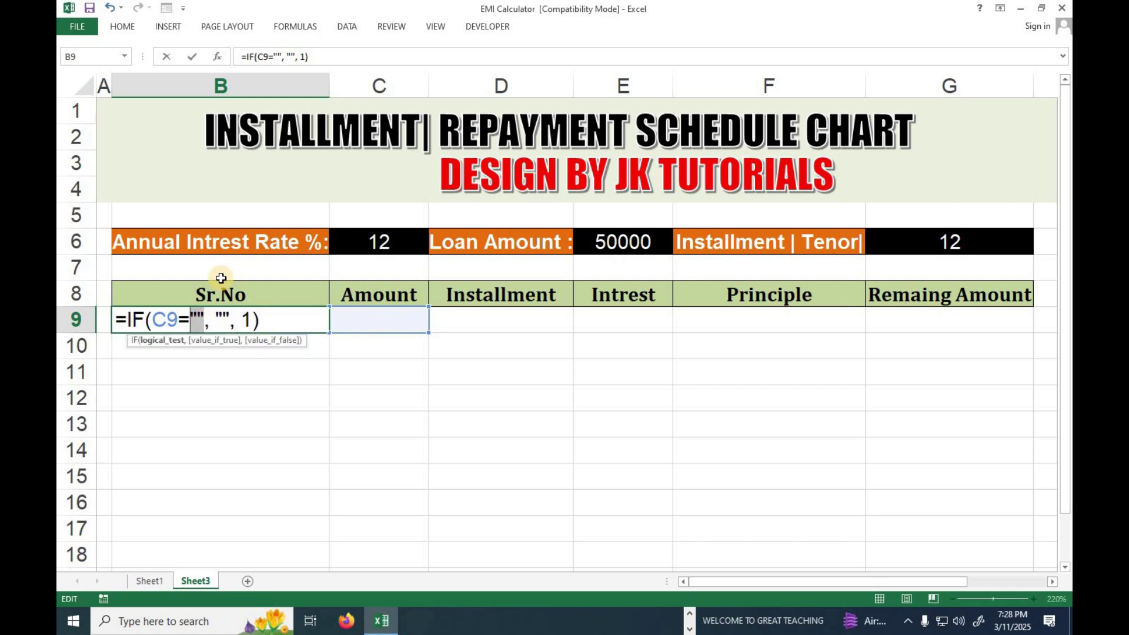
double_click(222, 320)
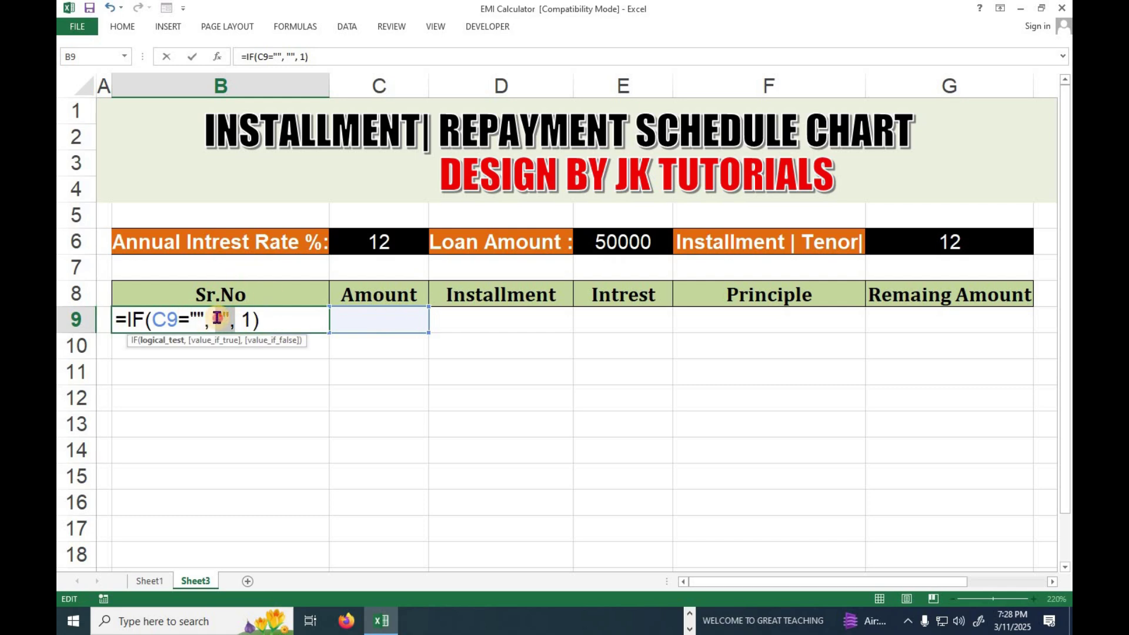
click(265, 320)
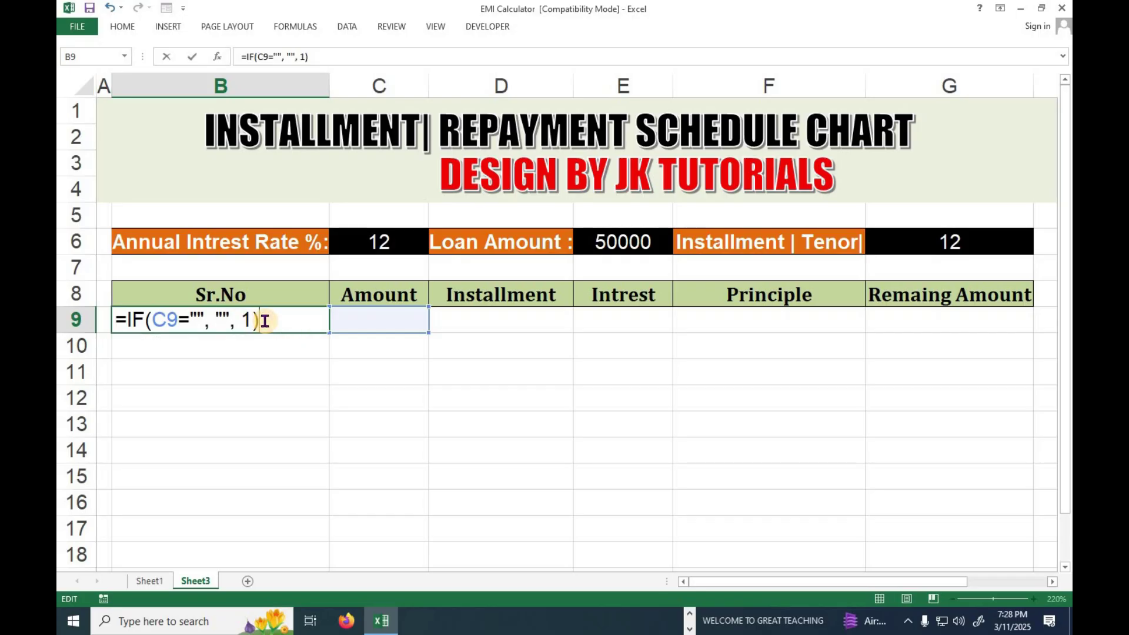
key(Return)
Link the first Amount cell C9 to the loan amount with the formula =E6
key(Up)
key(Down)
key(Up)
key(Right)
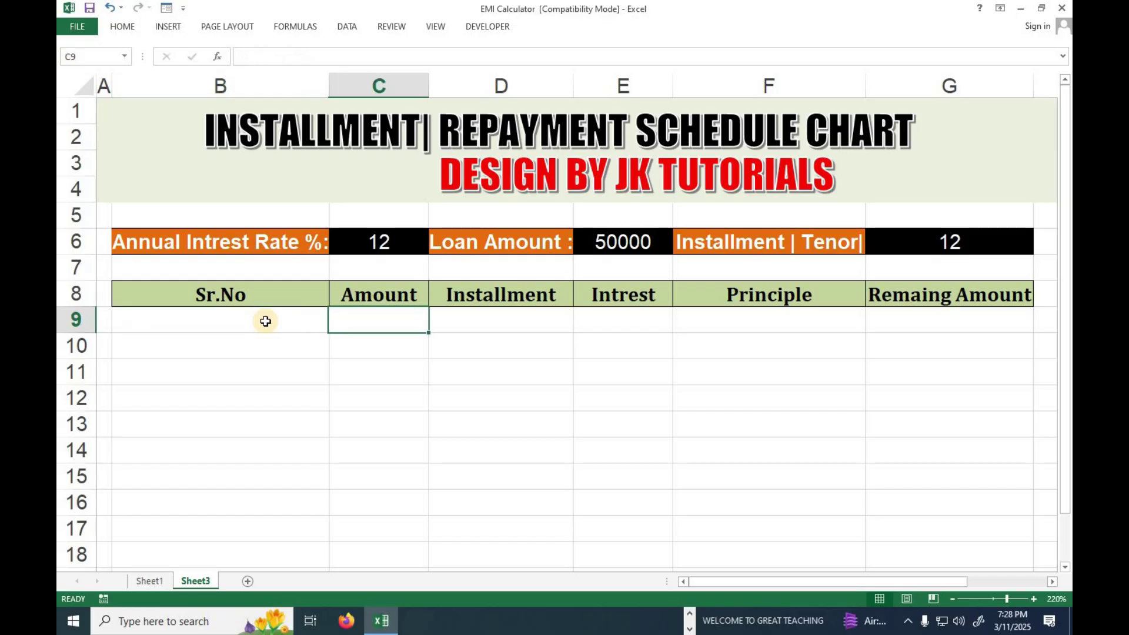
text(=)
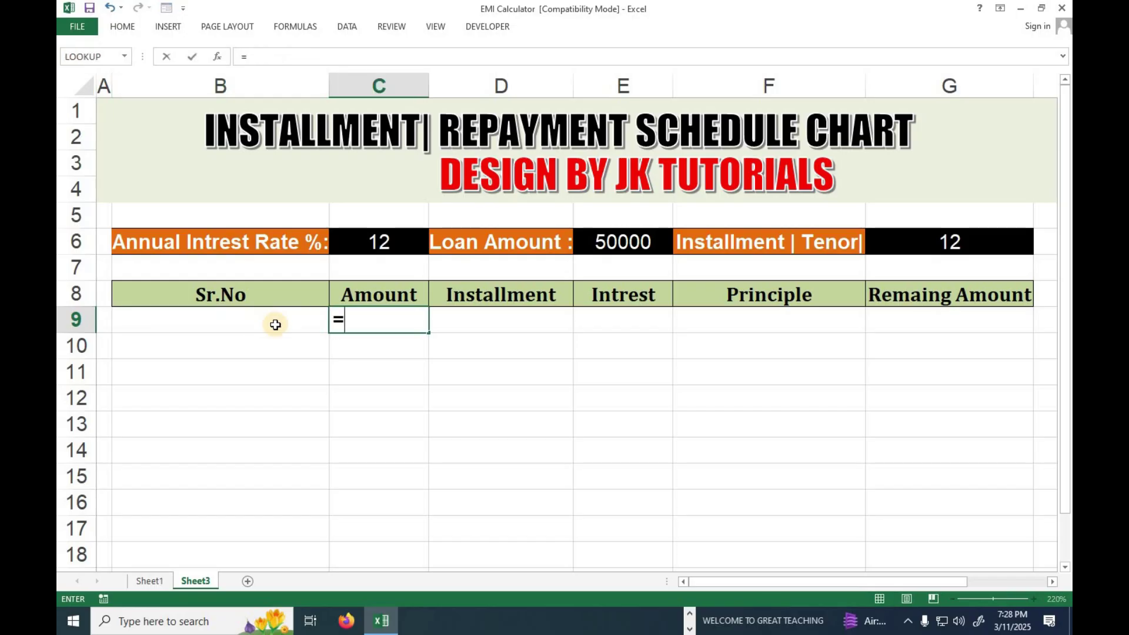
click(653, 241)
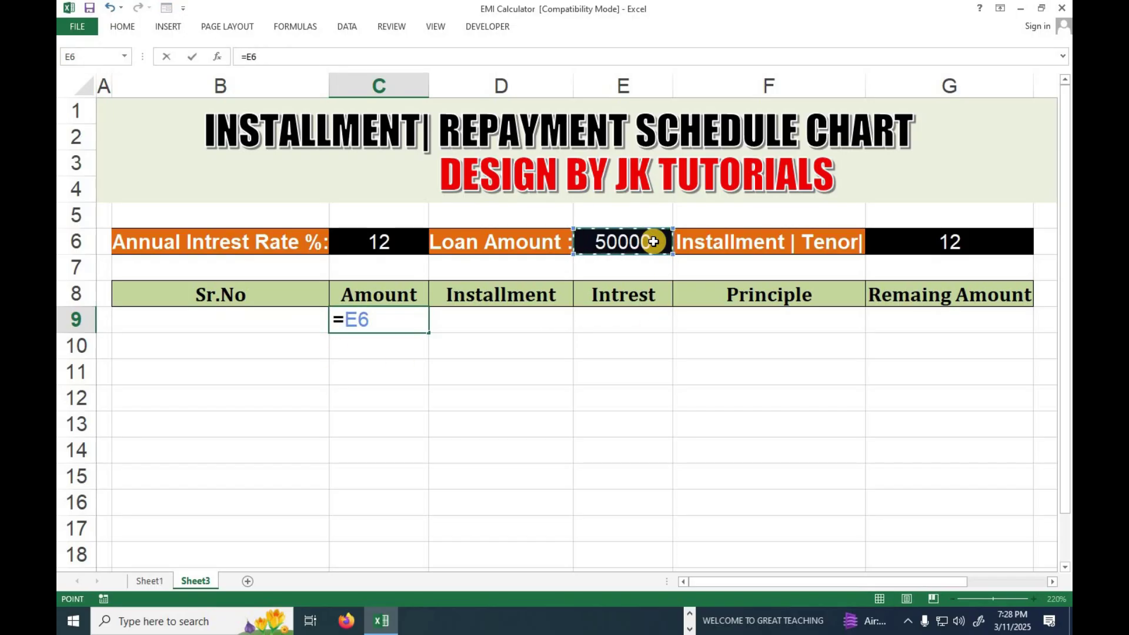
key(Return)
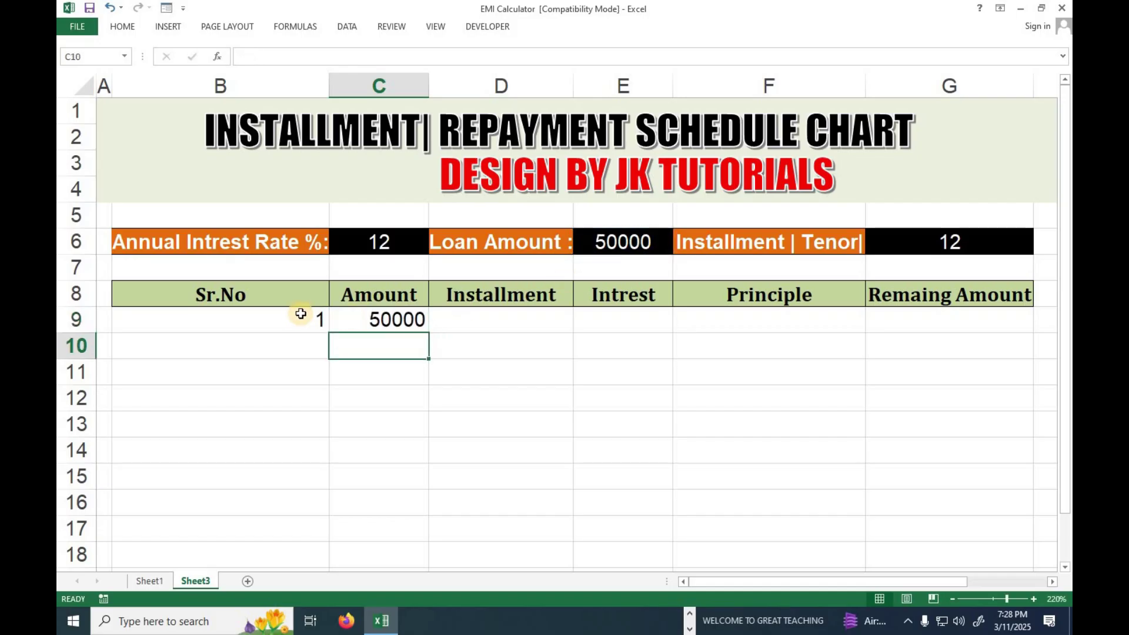
Centre the contents of the schedule cells B9:G24 horizontally and align them to the middle vertically
click(297, 314)
drag(297, 314, 882, 529)
click(123, 27)
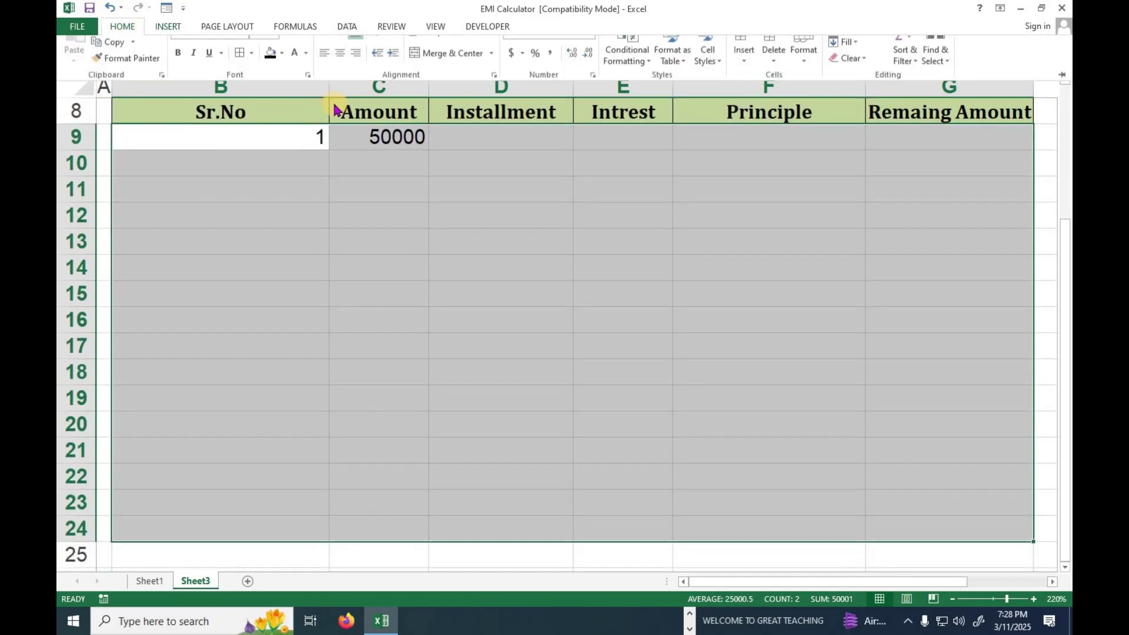
click(340, 71)
click(340, 52)
Make the text in B9:G24 bold without italics and increase its font size by one step
click(194, 72)
click(180, 73)
click(194, 73)
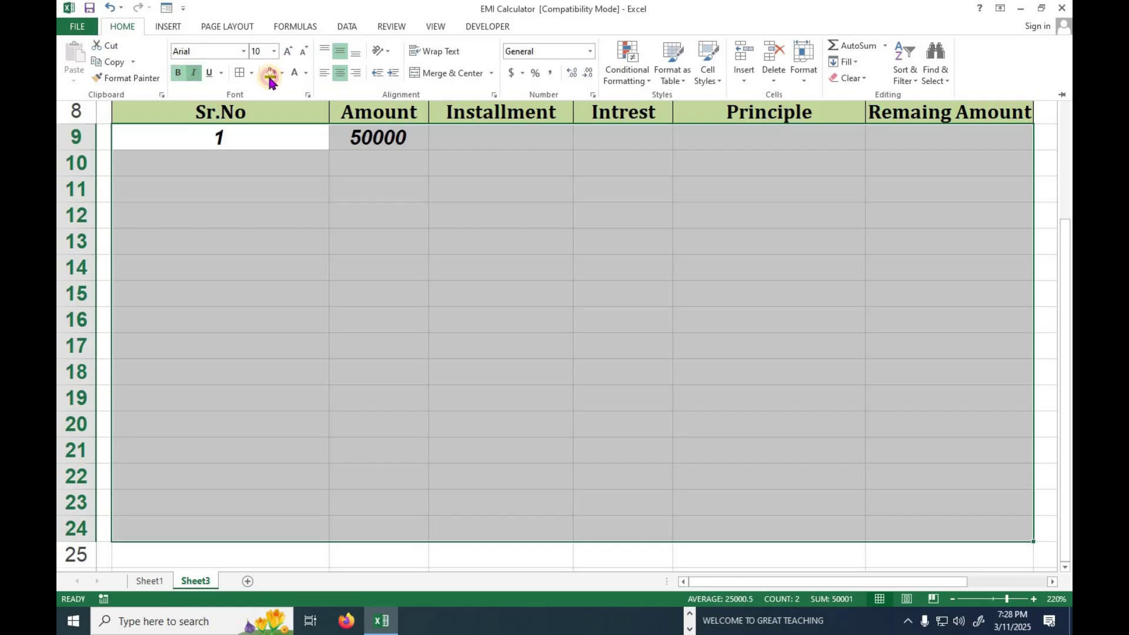
click(287, 51)
click(412, 250)
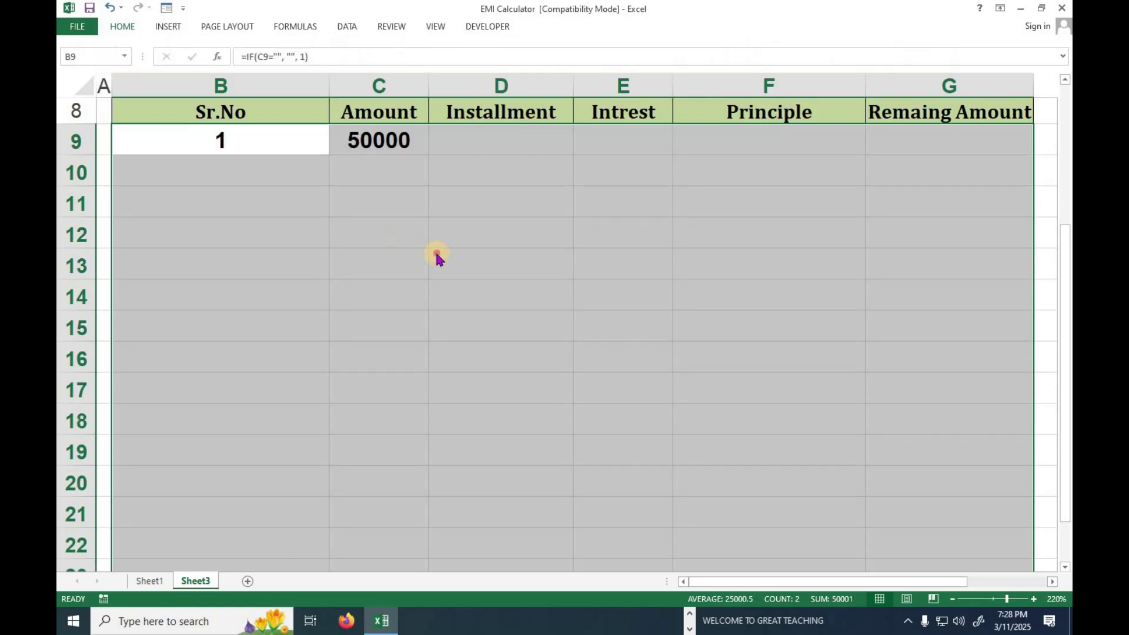
click(436, 255)
scroll(416, 305, up, 3)
click(416, 321)
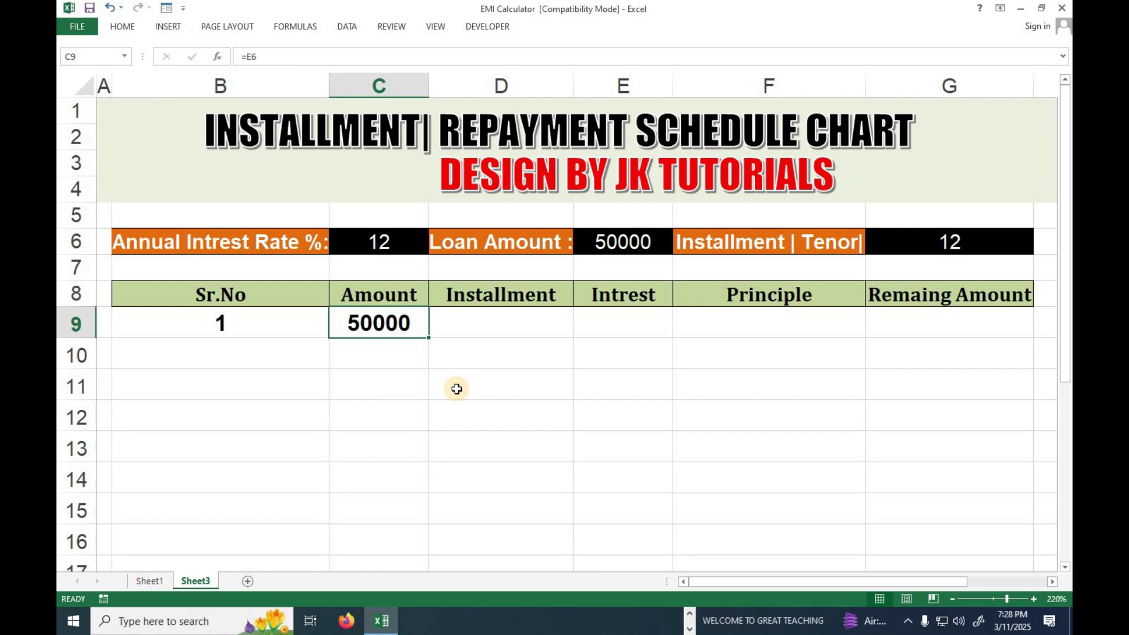
Extend the header in D8 to read "Installment Amt"
key(Right)
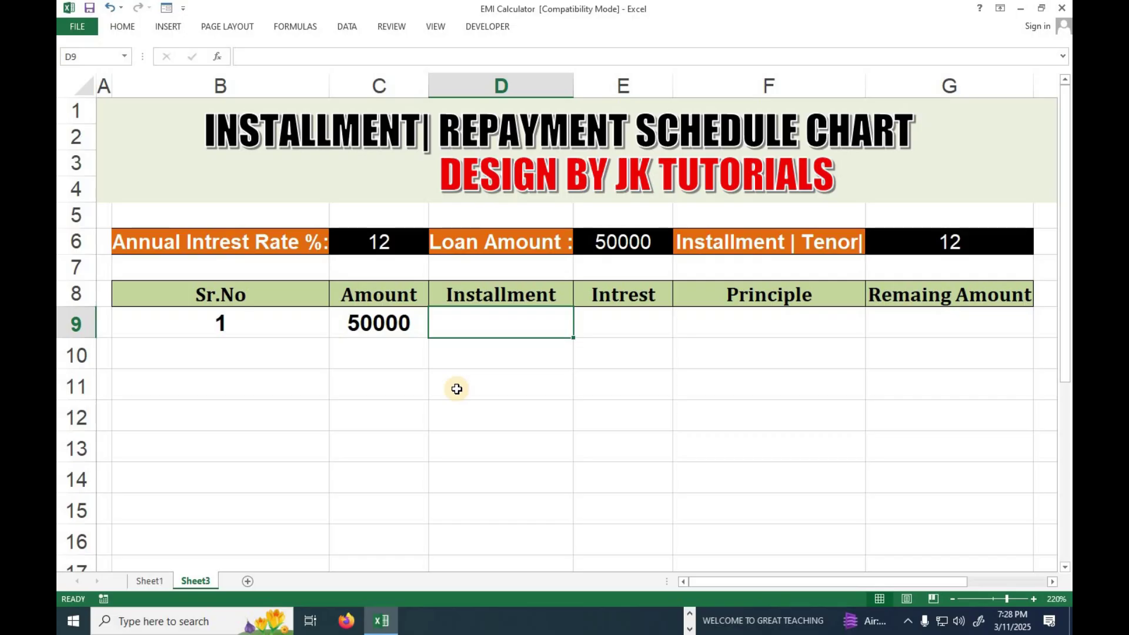
double_click(562, 293)
text(amt)
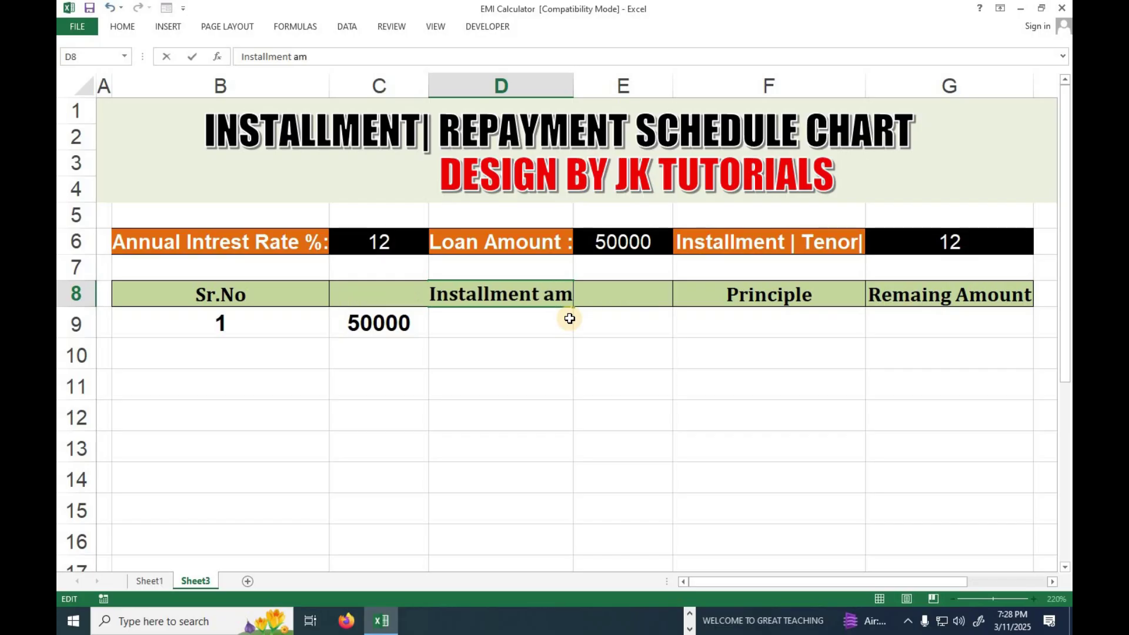
key(BackSpace)
key(BackSpace)
key(BackSpace)
key(BackSpace)
text(Amt)
key(BackSpace)
key(BackSpace)
text(mt)
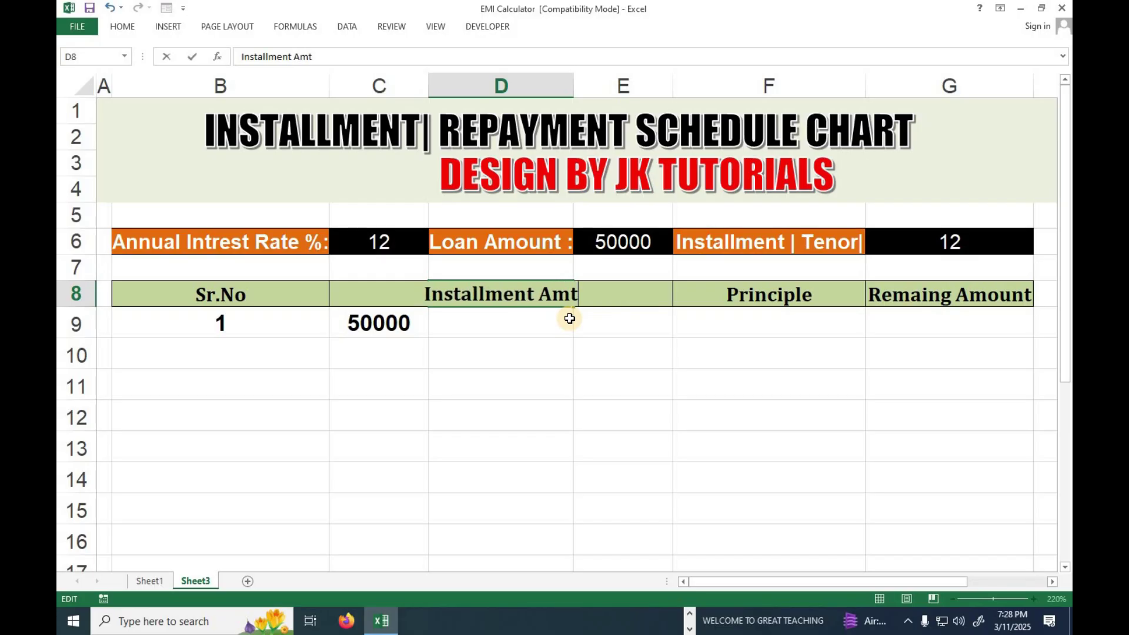
click(614, 342)
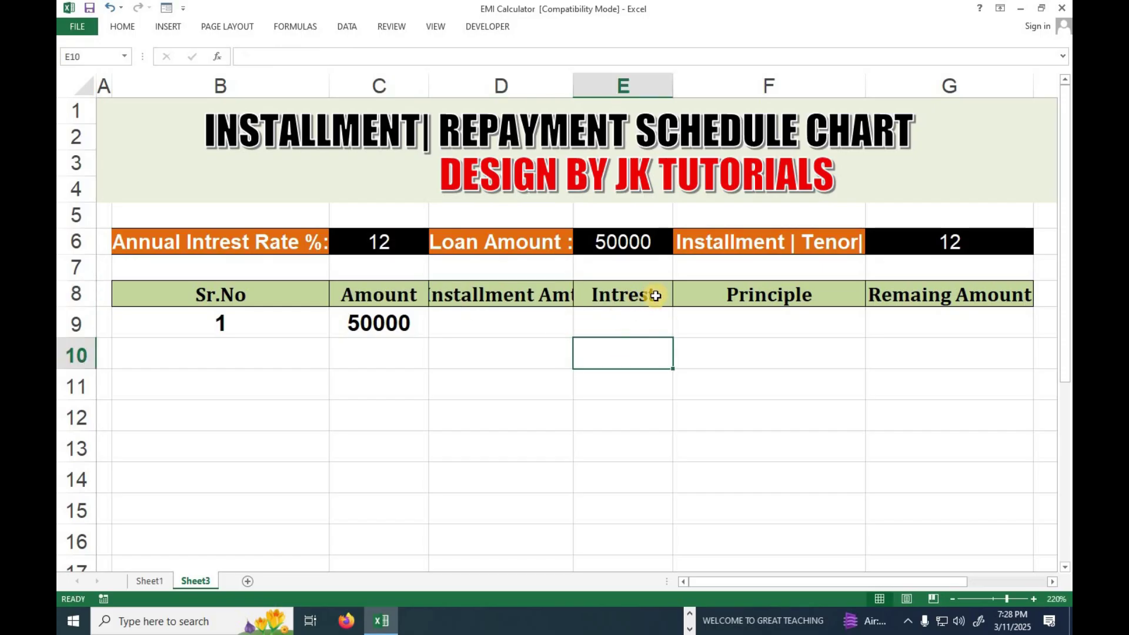
Change the headers in E8 and F8 to "Intrest Amt" and "Principle Amt"
double_click(650, 294)
text(Amt)
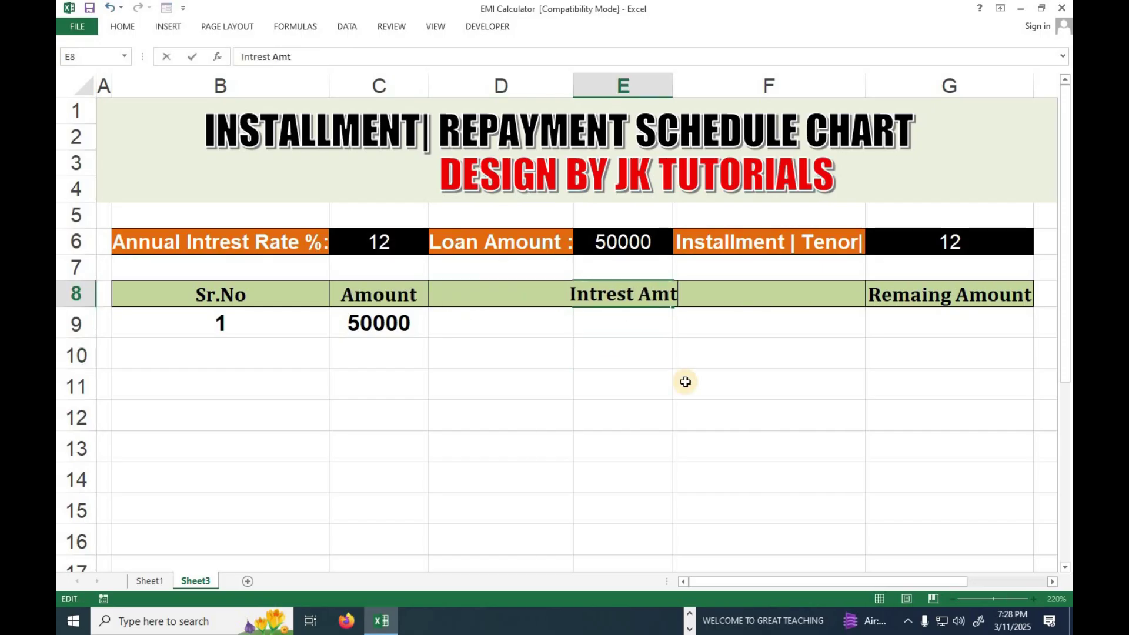
key(Return)
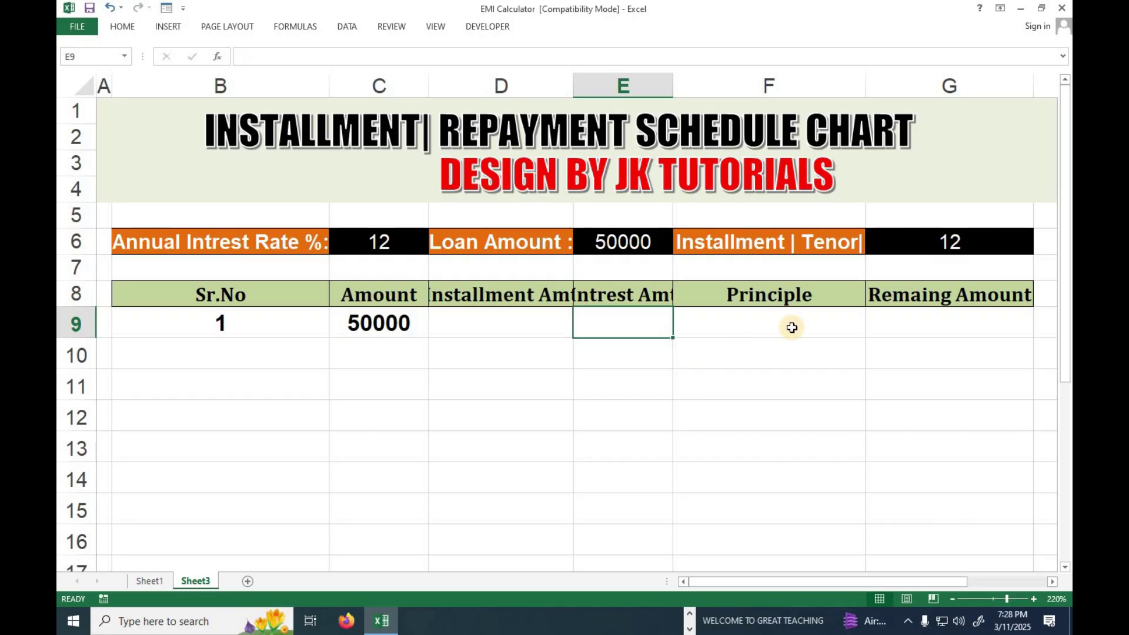
double_click(823, 295)
text(Amt)
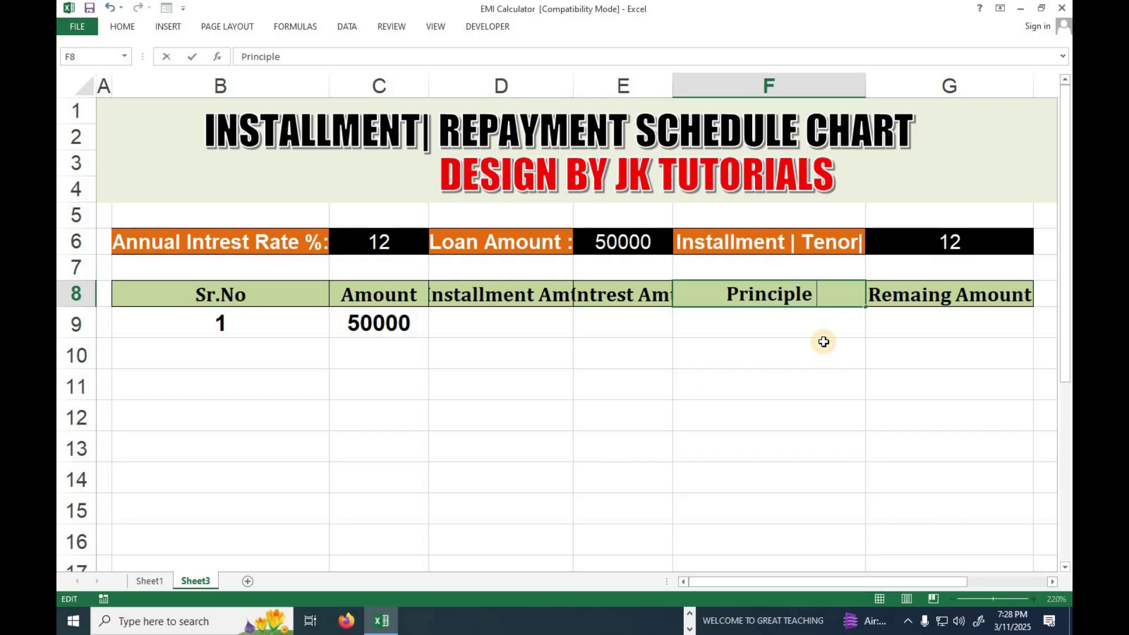
key(Return)
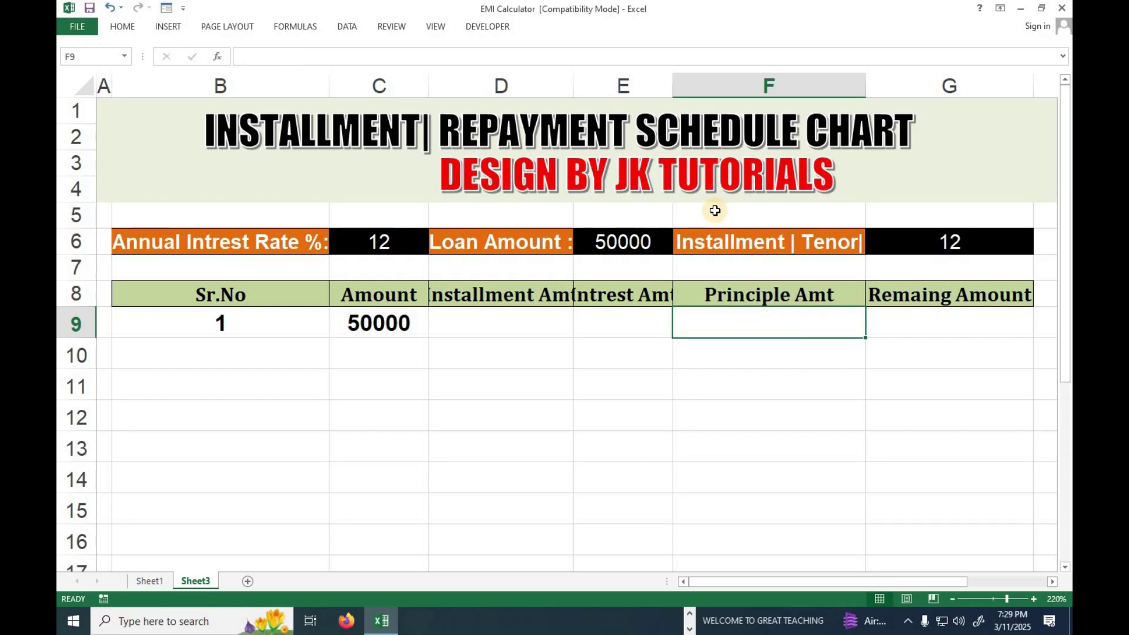
Widen column E to fit its "Intrest Amt" header and narrow column B
drag(673, 87, 693, 88)
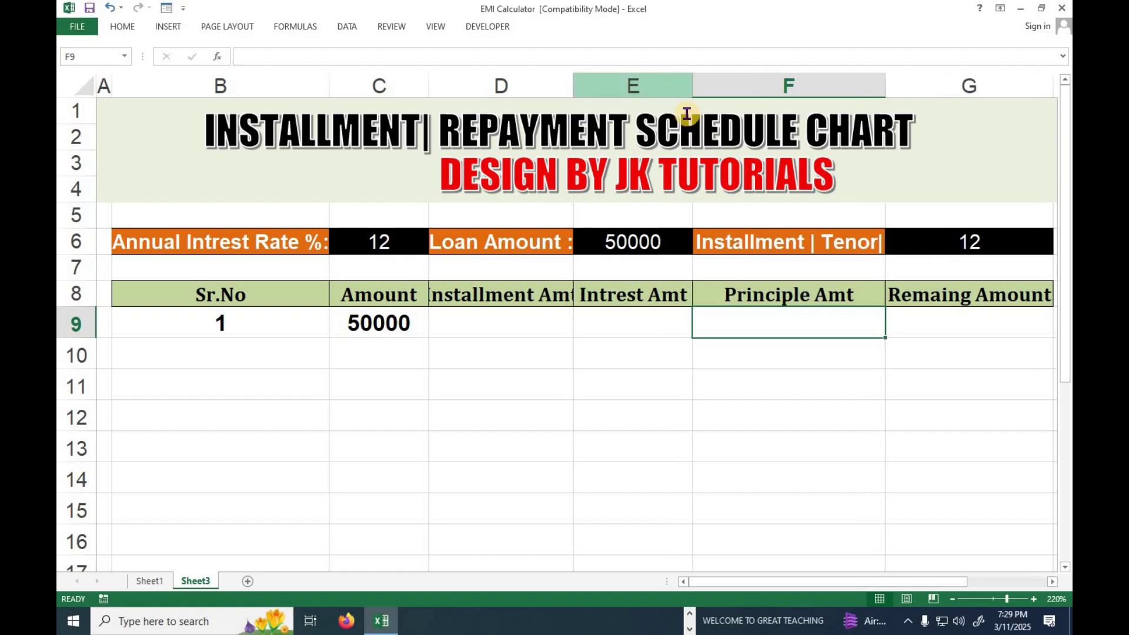
click(700, 443)
drag(328, 91, 298, 91)
Reduce the font size of the loan input row B6:G6 by one step
drag(177, 241, 940, 241)
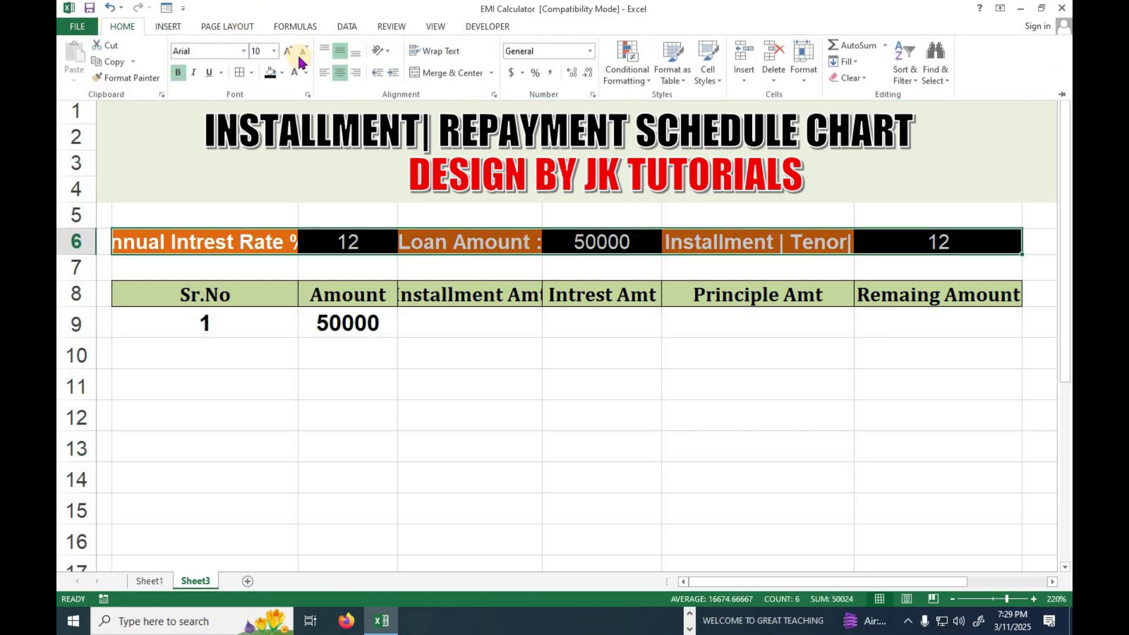
click(301, 52)
click(451, 392)
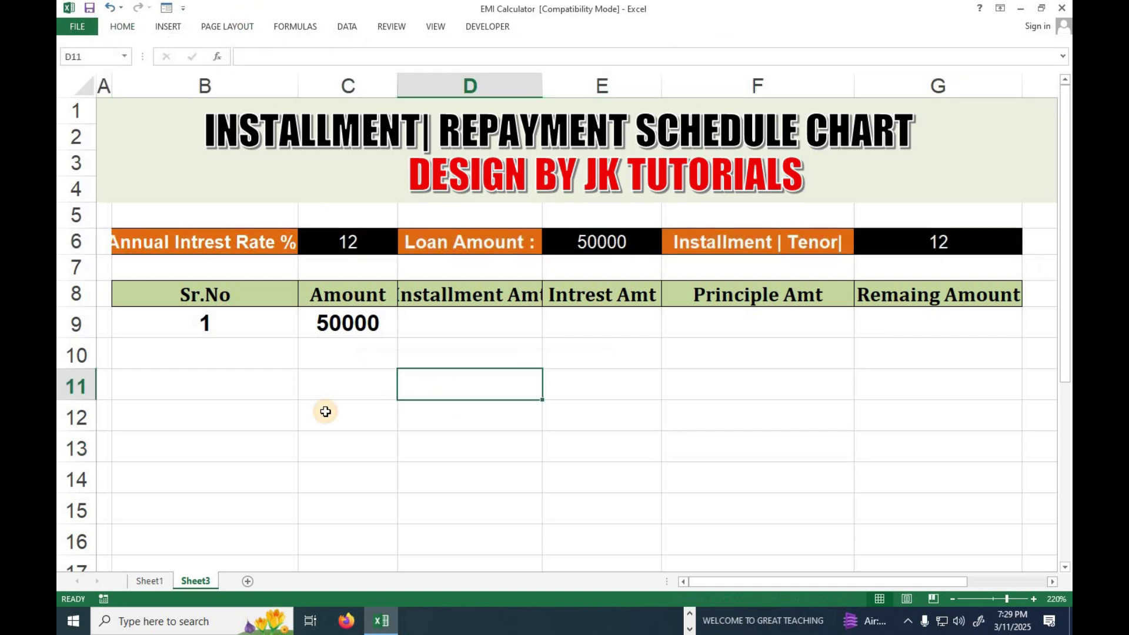
Widen column D so the "Installment Amt" header fits inside its cell
key(Up)
key(Up)
key(Up)
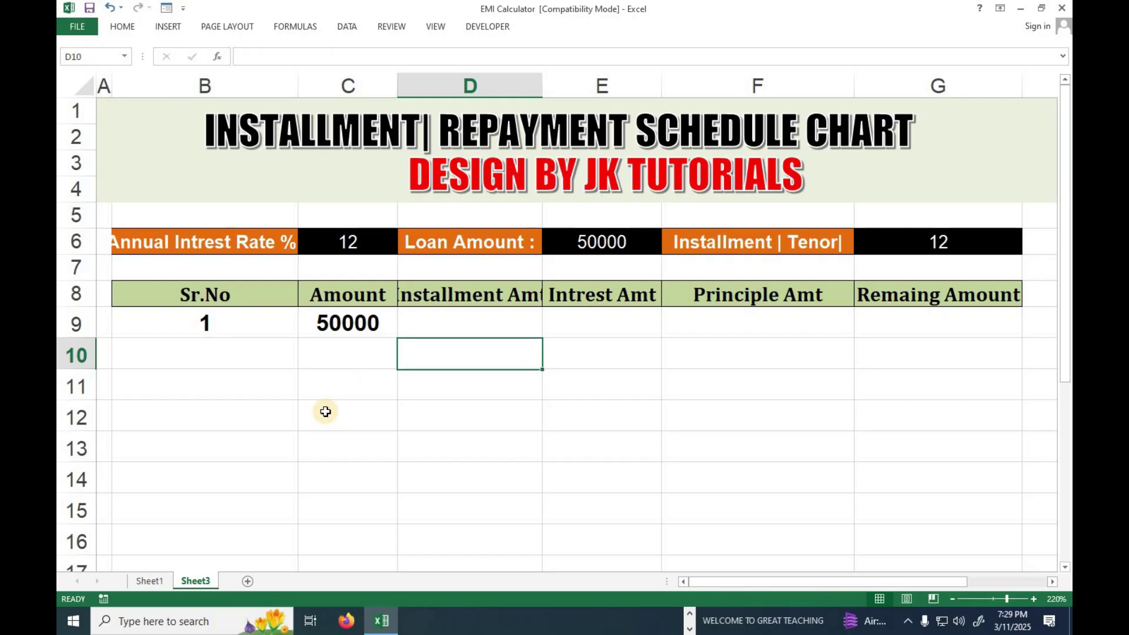
drag(535, 86, 563, 92)
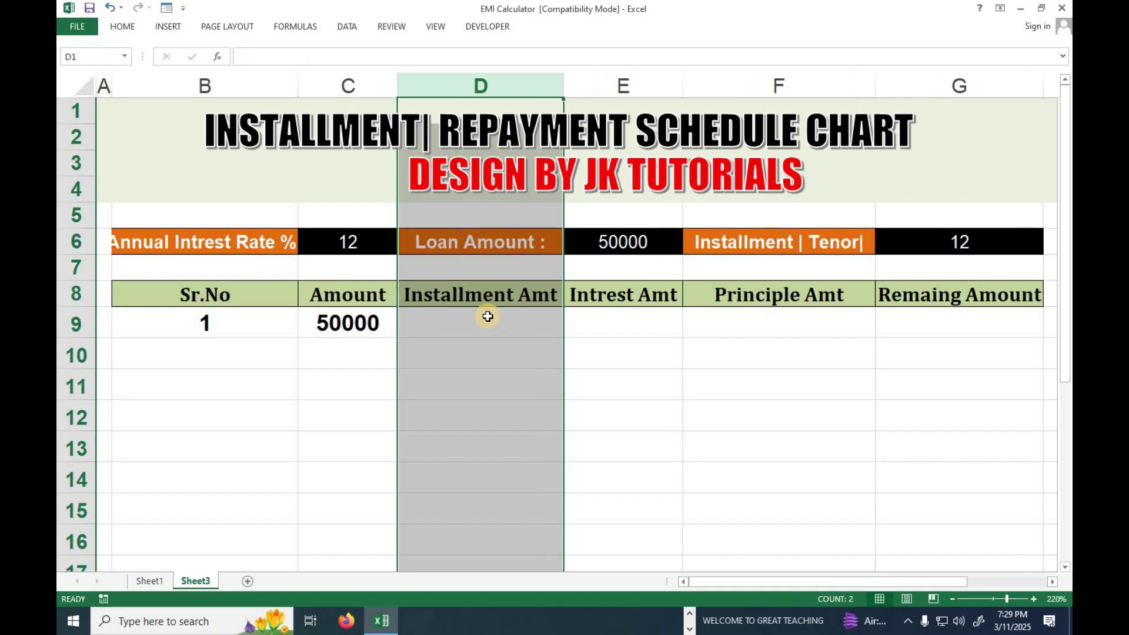
Begin an IF formula in D9 that returns blank when C9 is empty and otherwise calls the PMT function
click(478, 320)
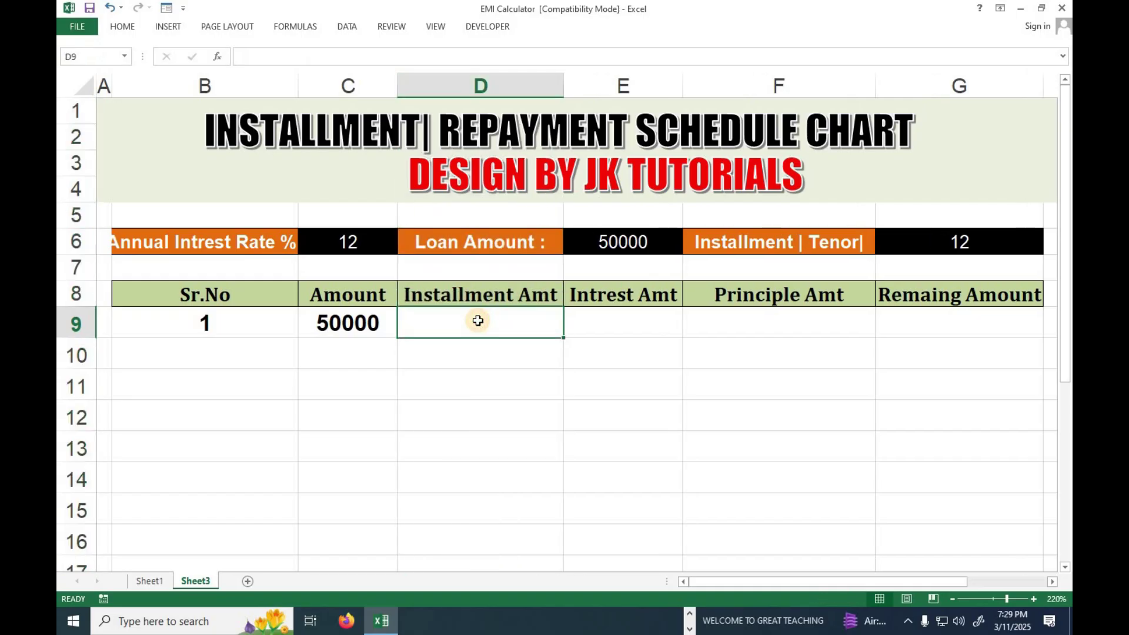
text(=IF()
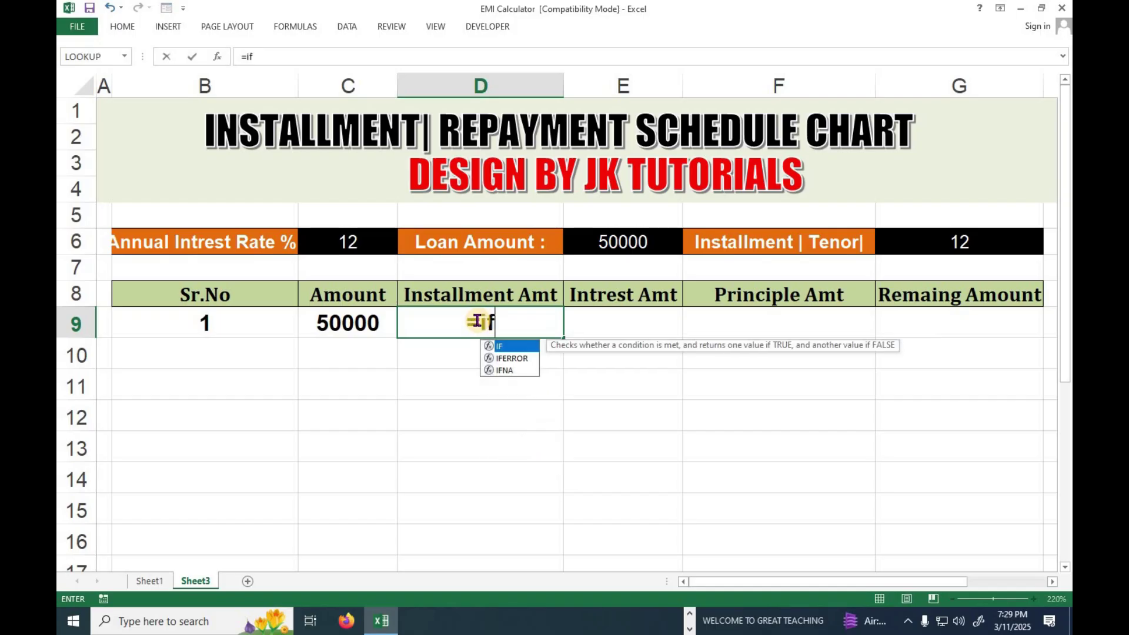
click(358, 322)
text(=)
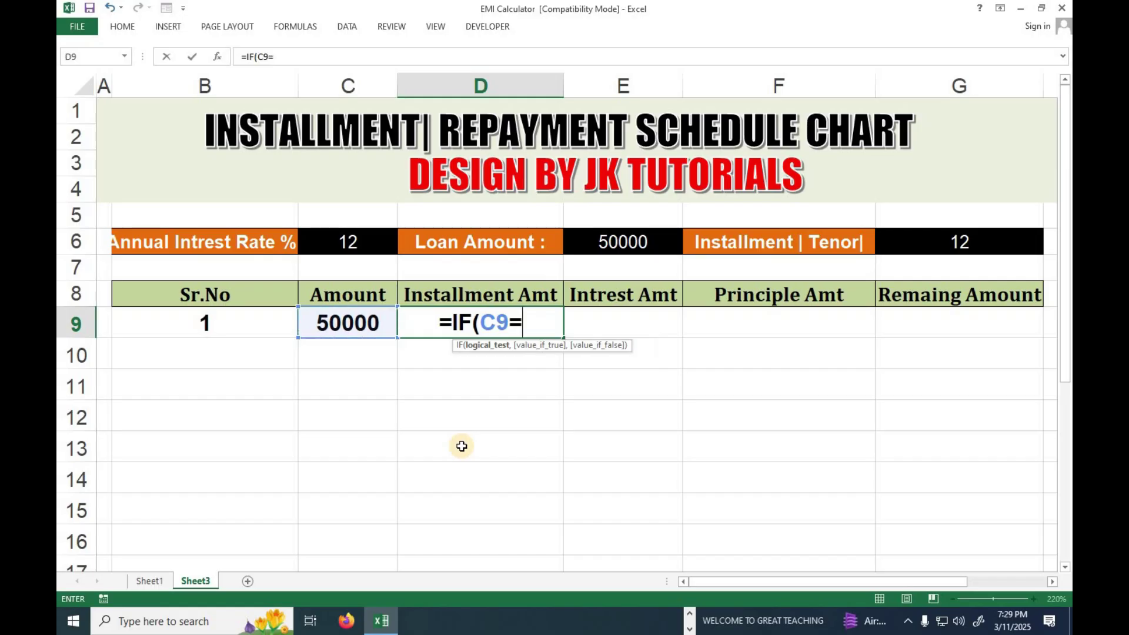
text("",)
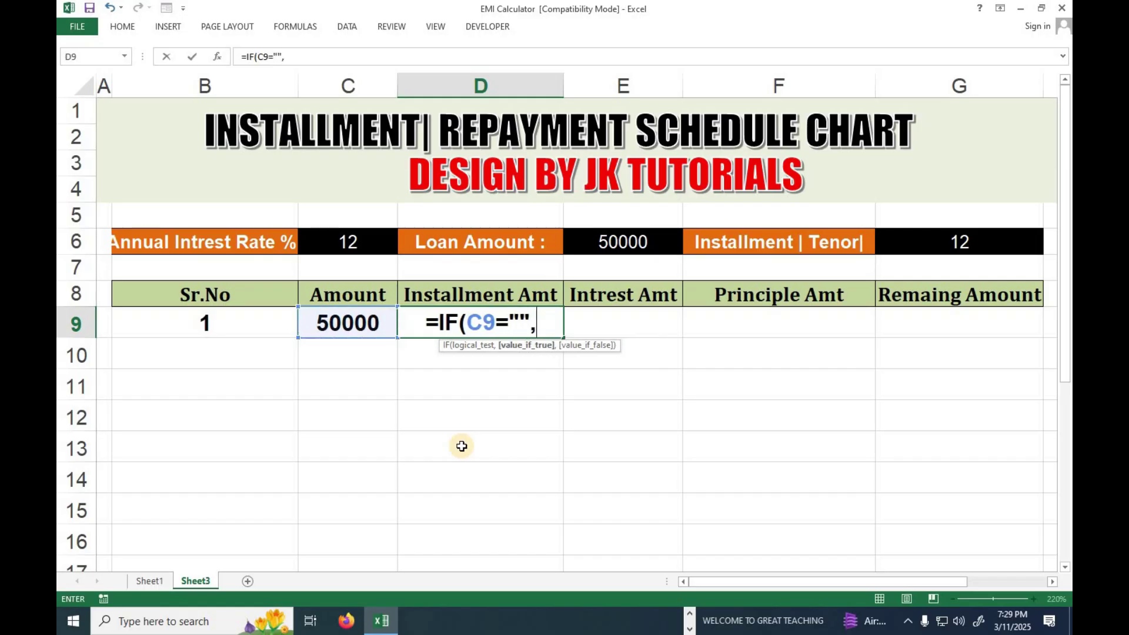
text("")
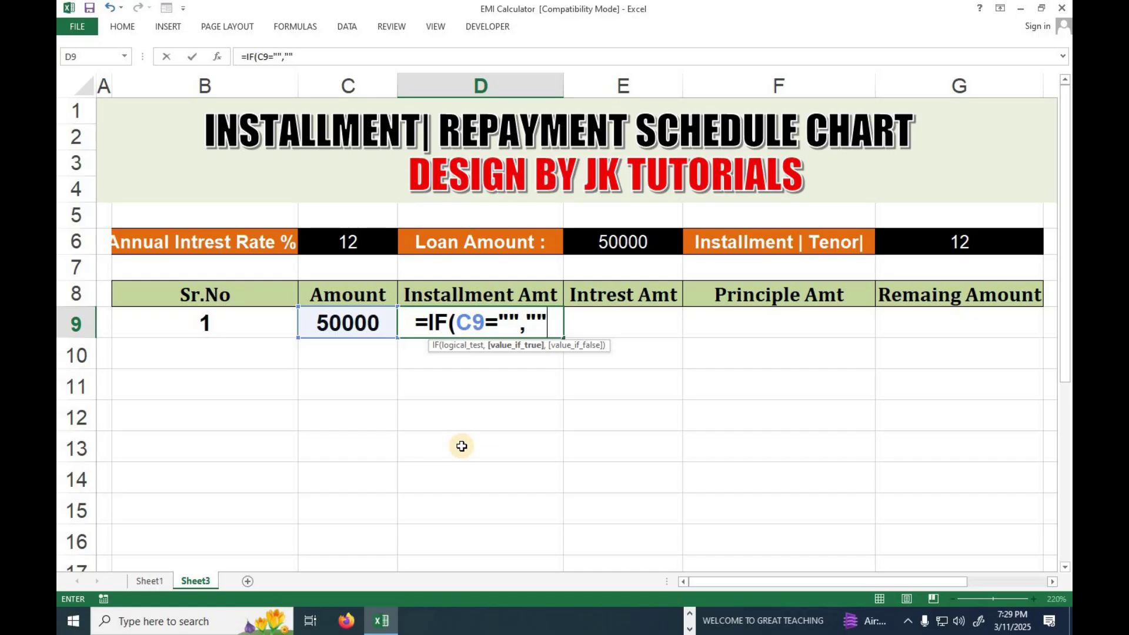
text(,)
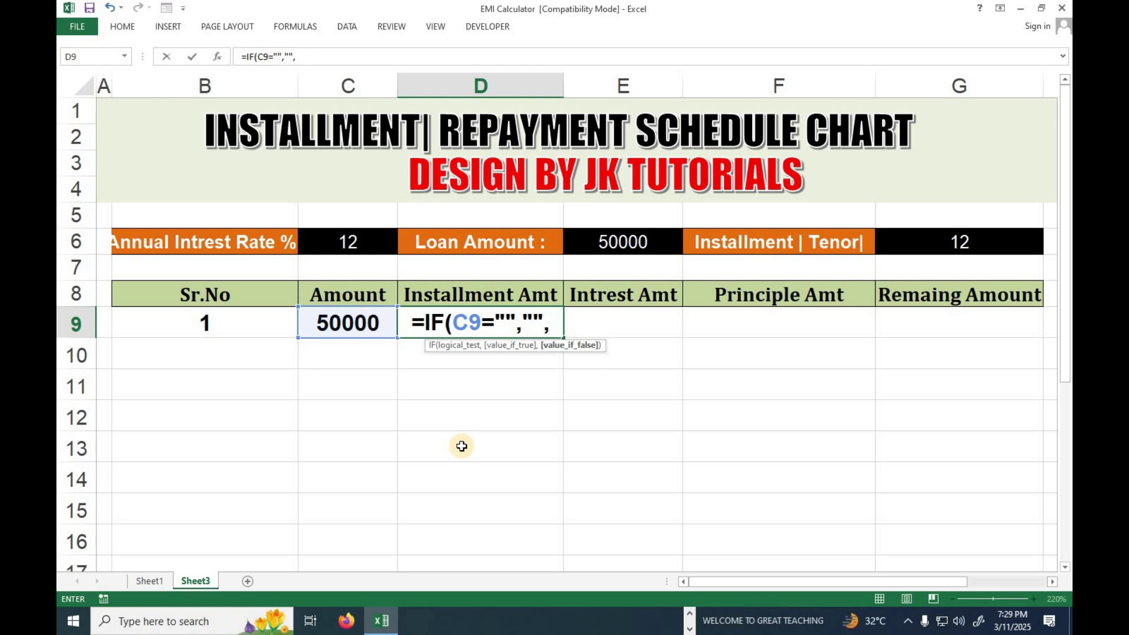
text( pmt)
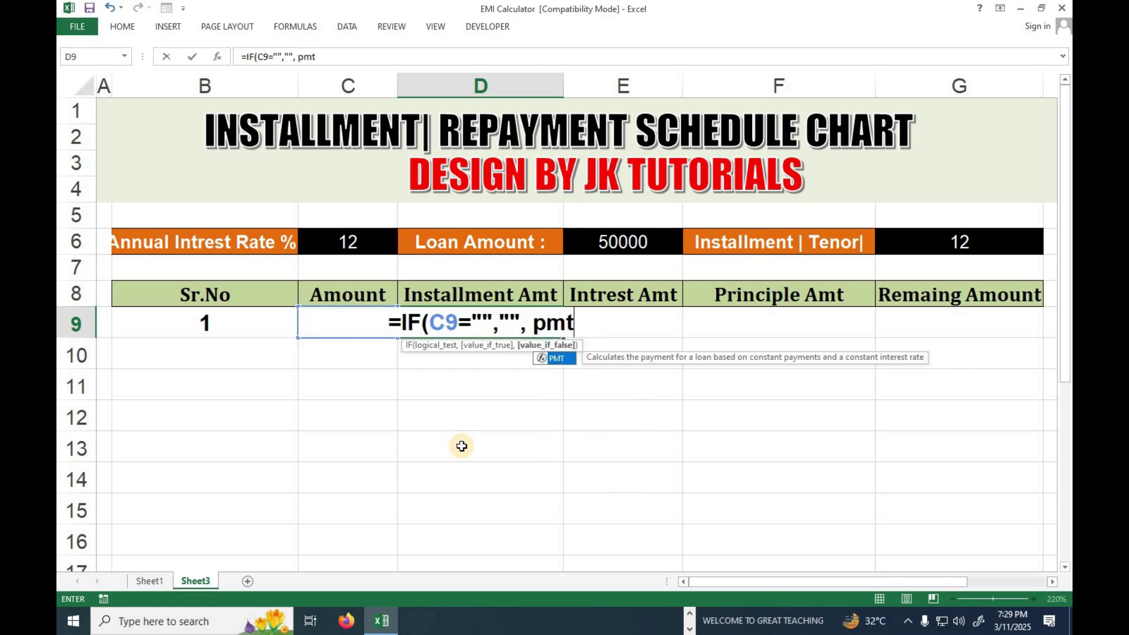
key(Tab)
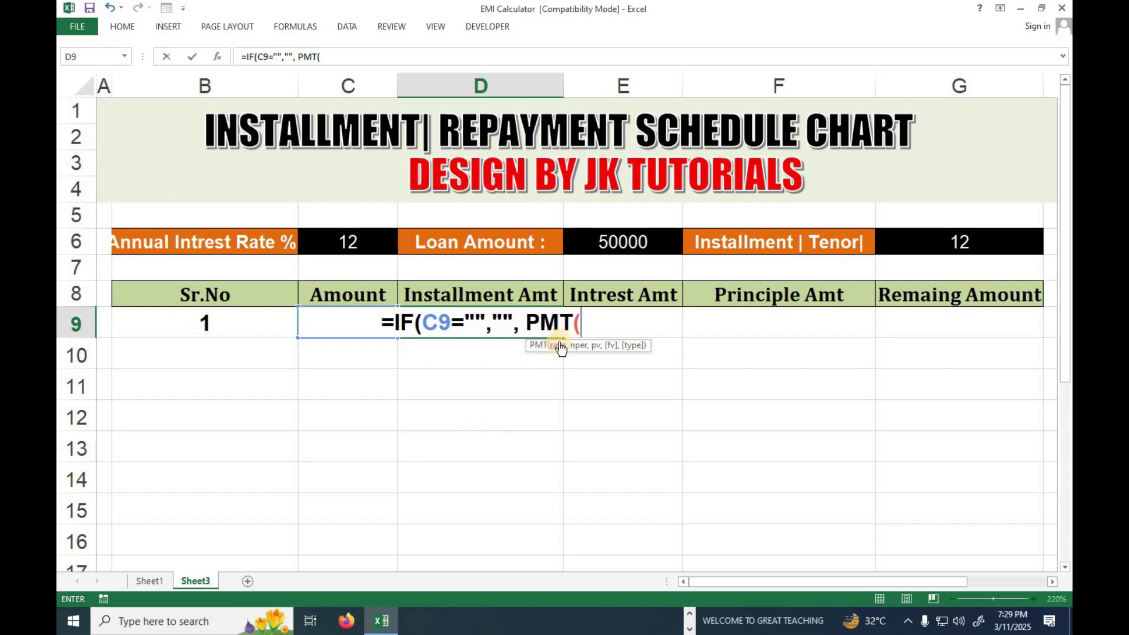
Fill the PMT arguments with $C$6/1200 as the rate, G6 as the number of periods and E6 as the present value
click(360, 243)
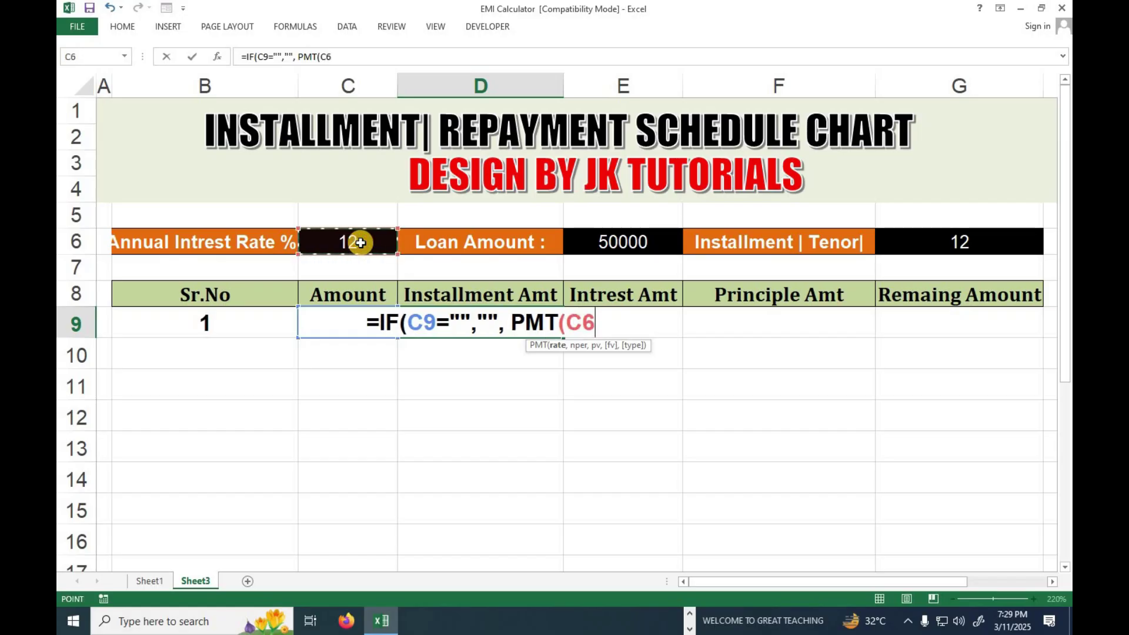
key(F4)
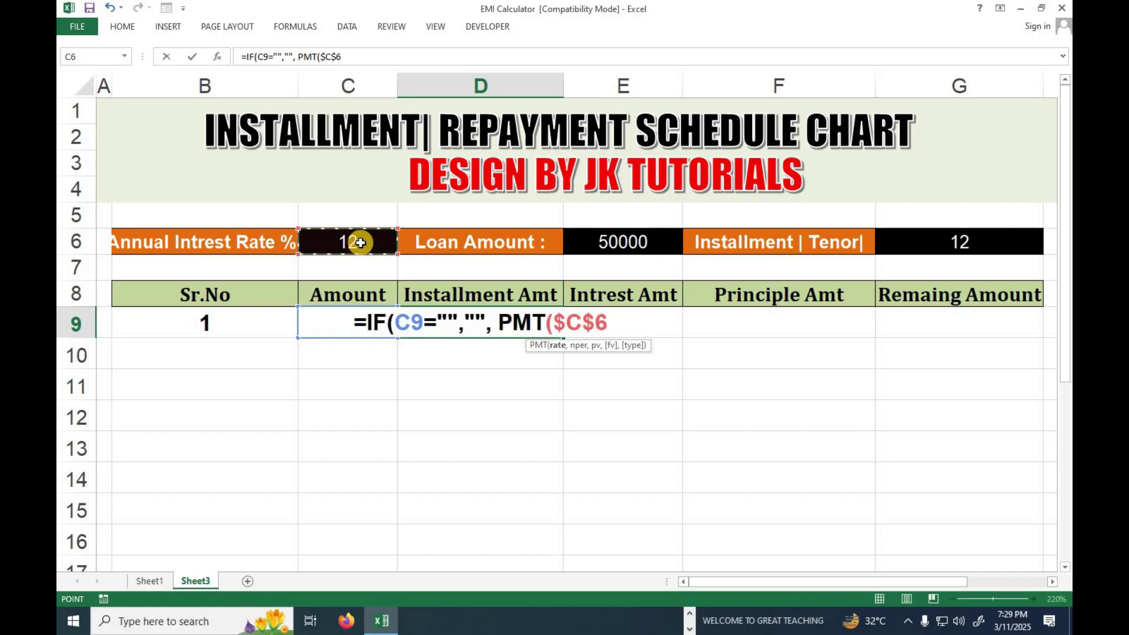
text(/)
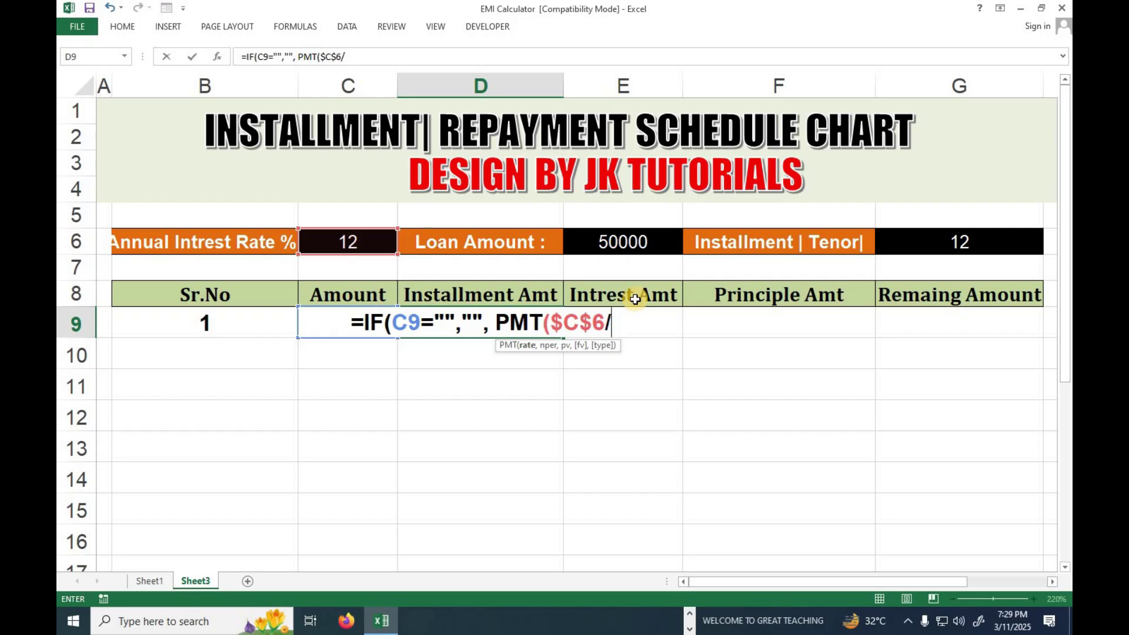
text(120)
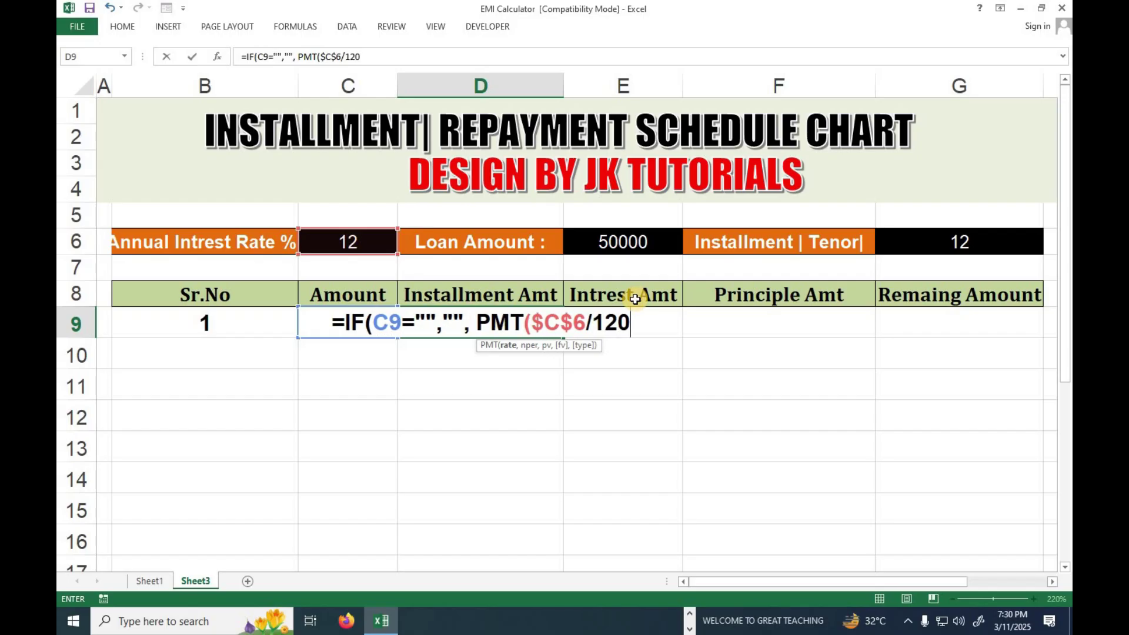
text(0,)
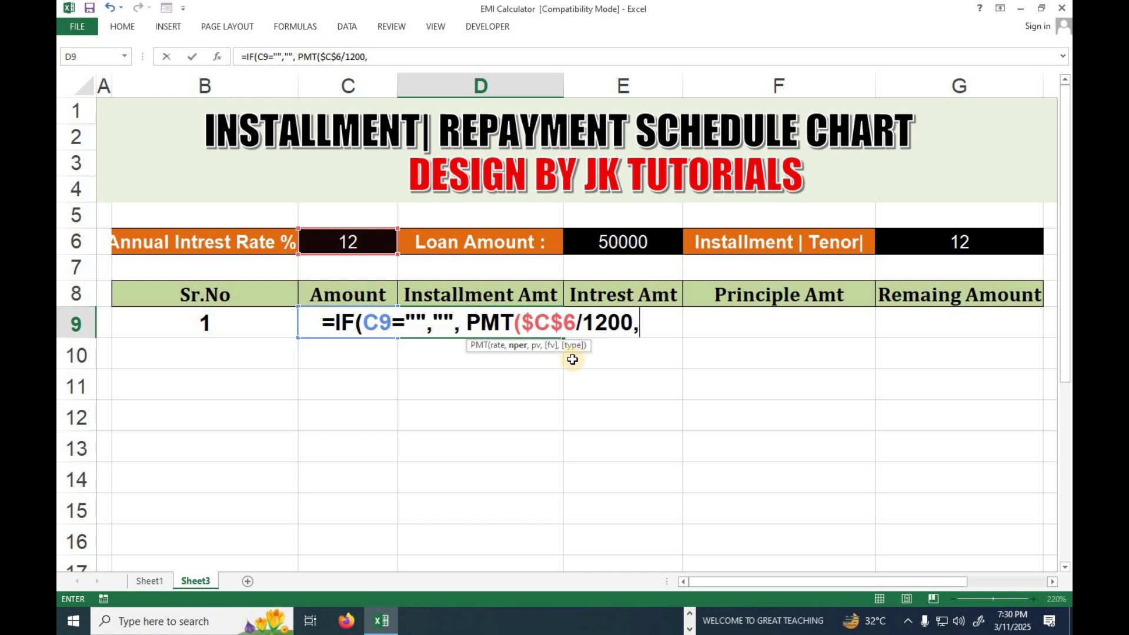
click(968, 246)
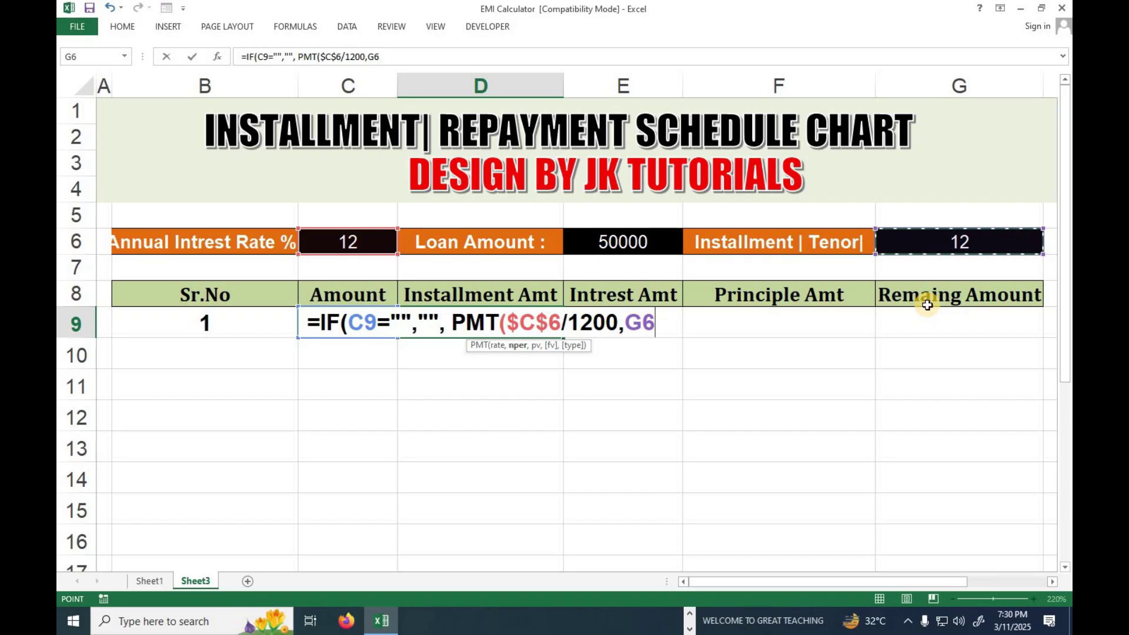
text(,)
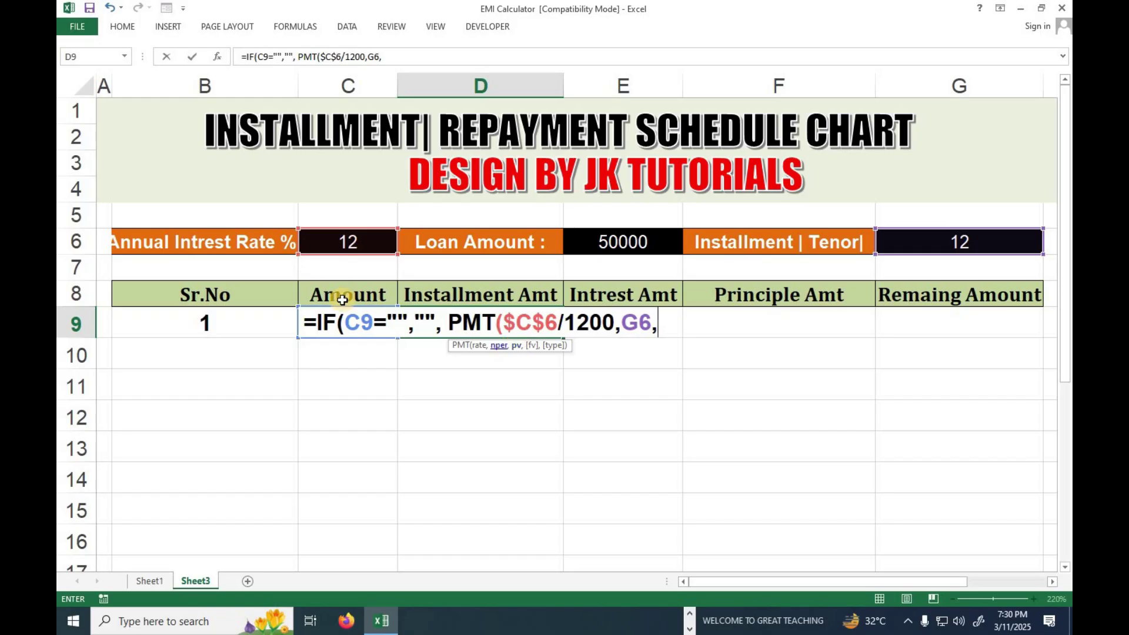
click(586, 242)
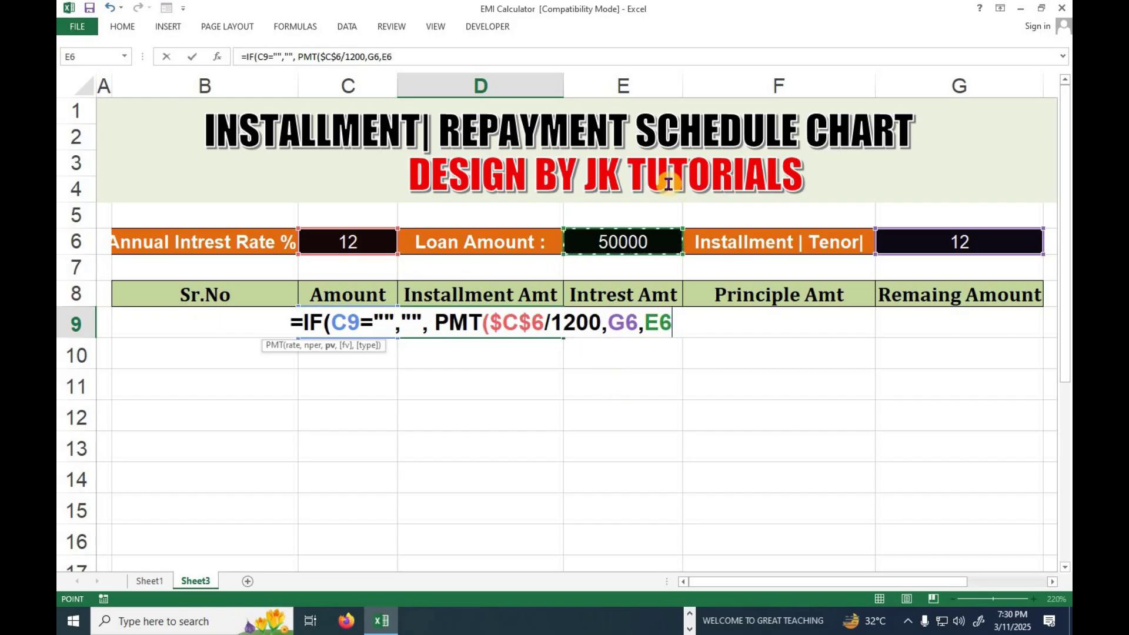
Make the G6 and E6 references absolute and complete the D9 formula as =IF(C9="","", PMT($C$6/1200,$G$6,$E$6))
click(628, 328)
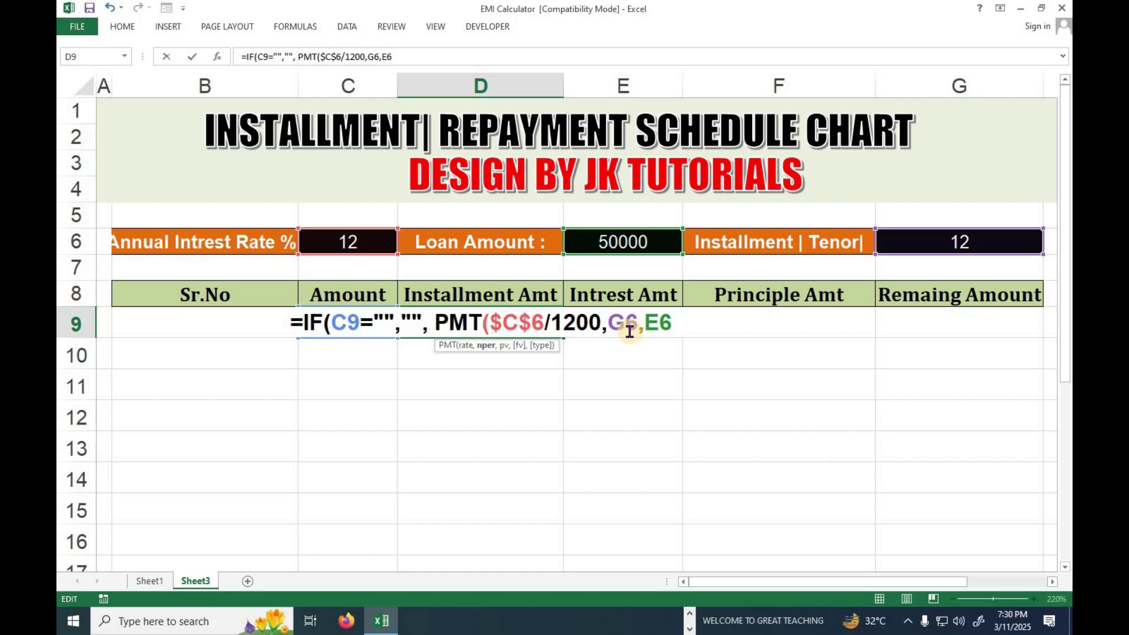
key(F4)
click(672, 323)
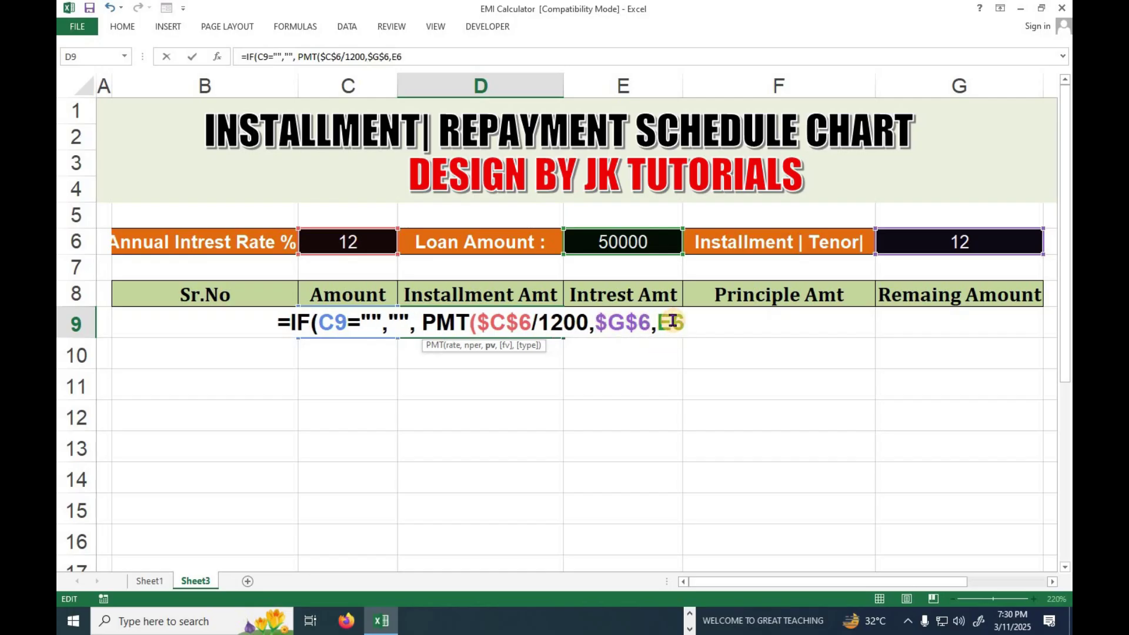
key(F4)
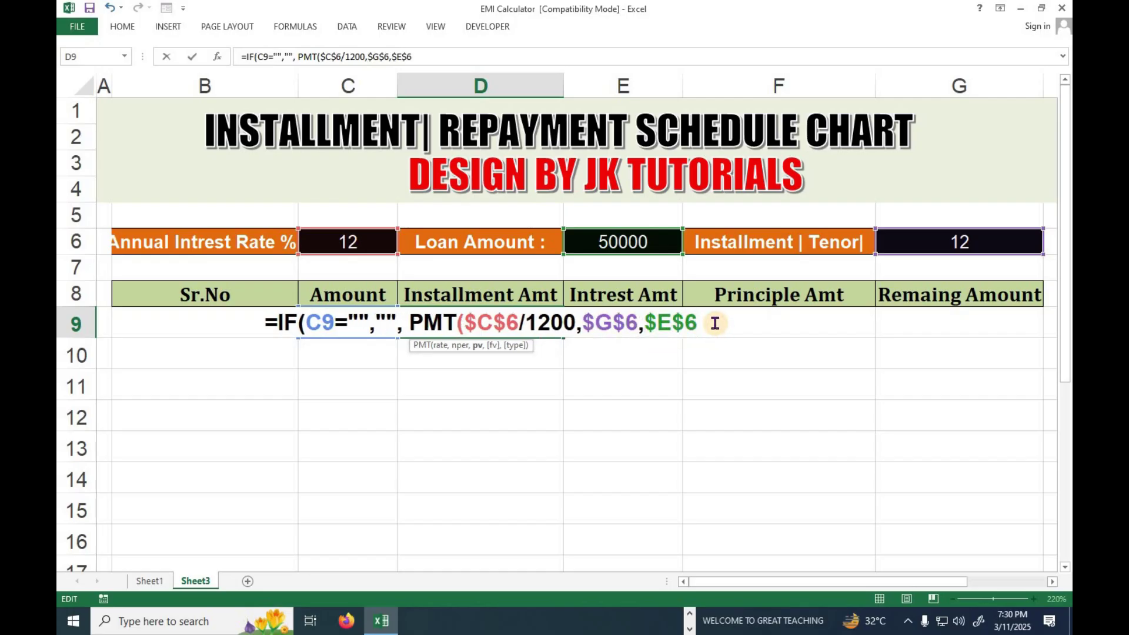
text()))
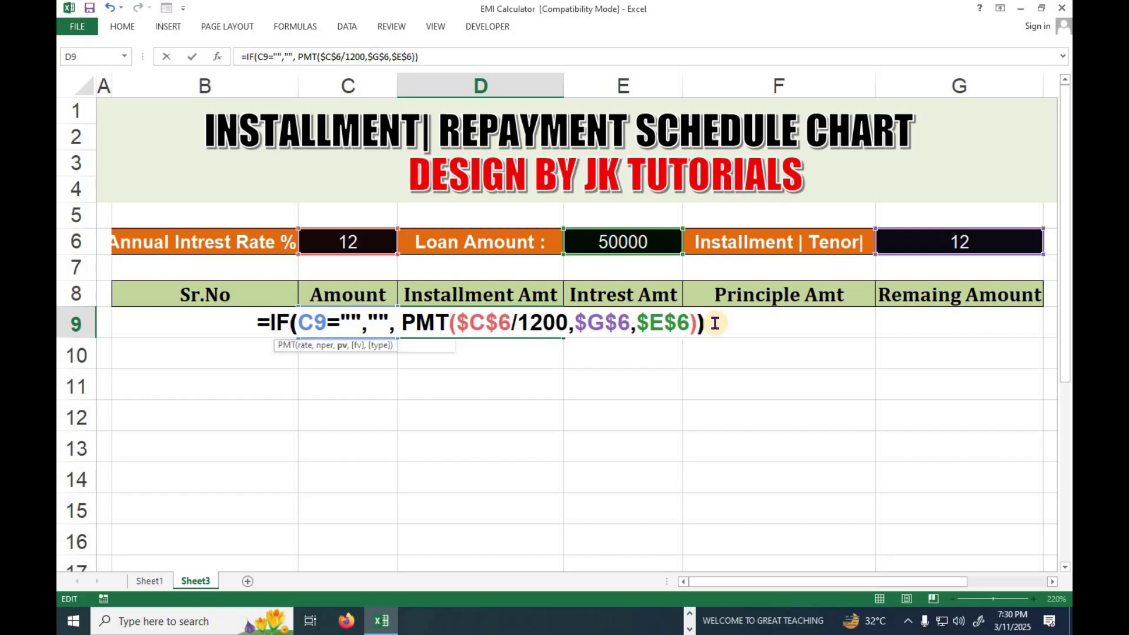
key(Return)
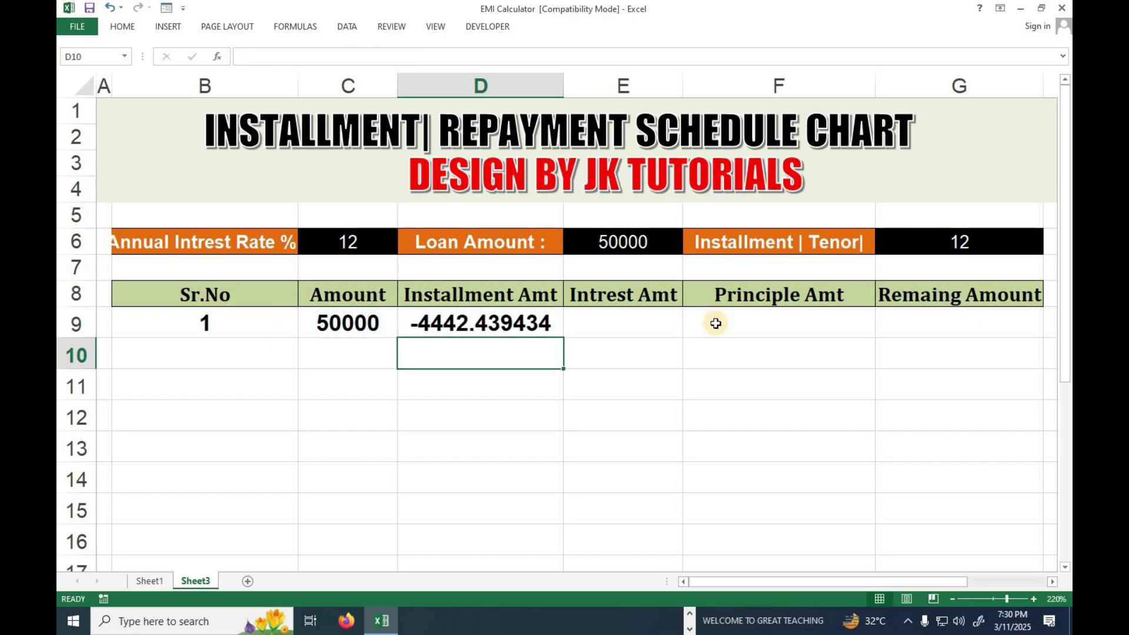
key(Up)
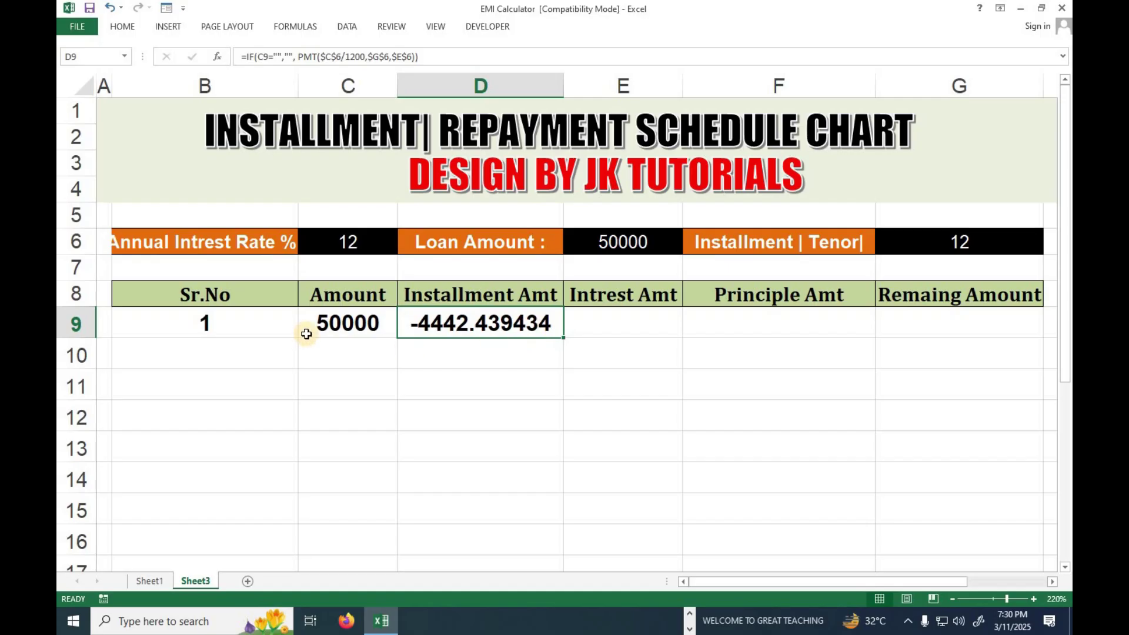
click(925, 243)
click(517, 322)
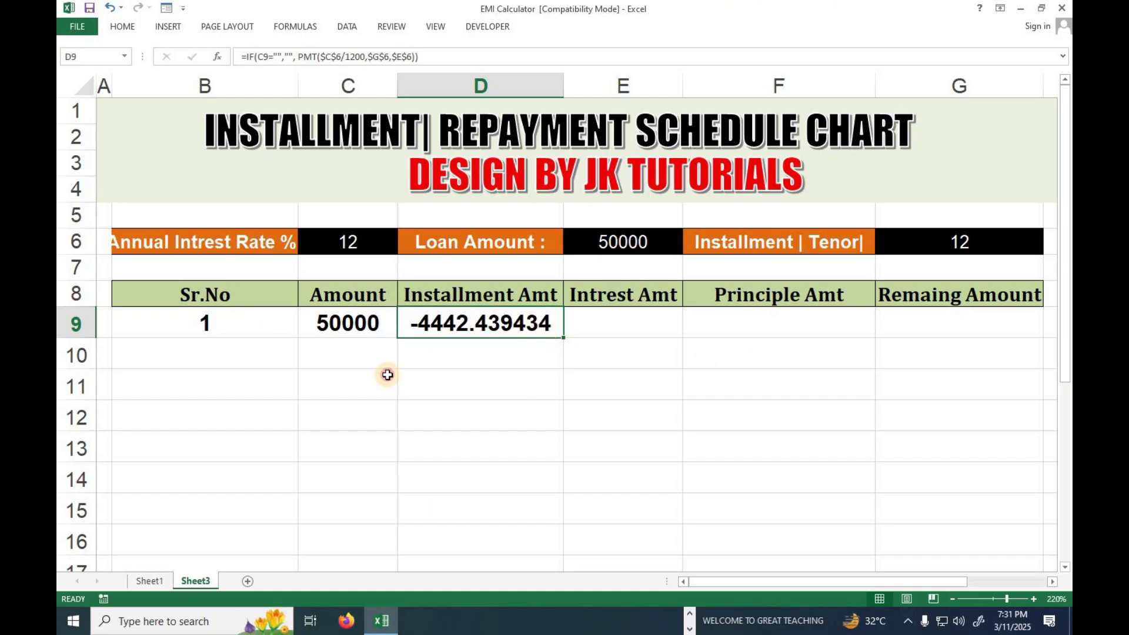
Select the schedule body B9:G22 and reduce its numbers to one decimal place
drag(222, 323, 937, 486)
drag(929, 625, 921, 626)
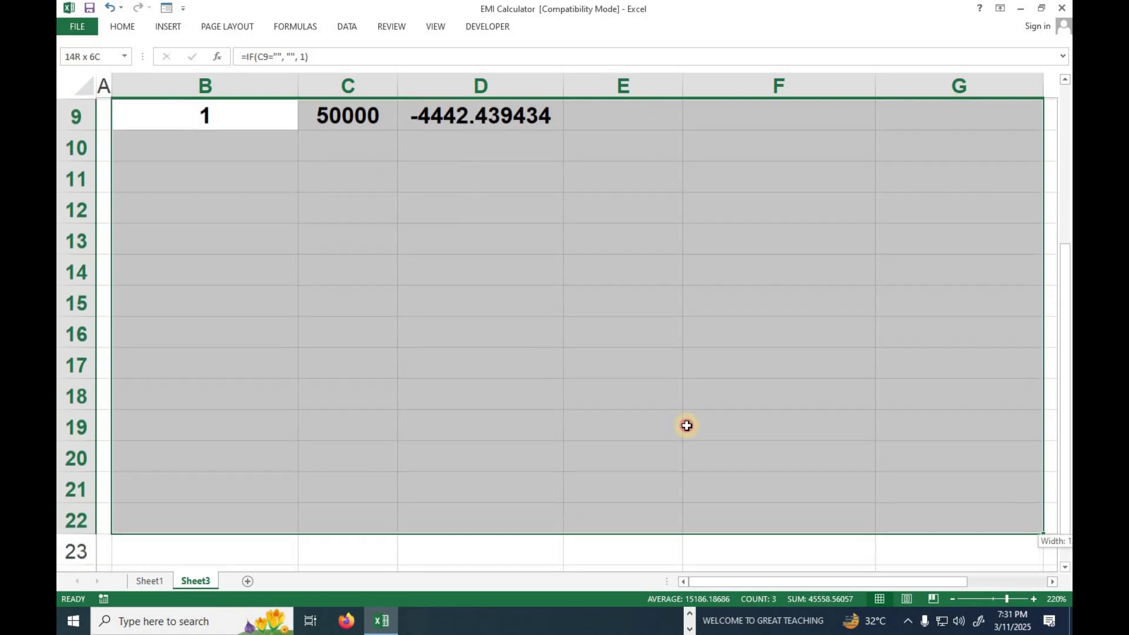
scroll(330, 194, up, 3)
click(122, 27)
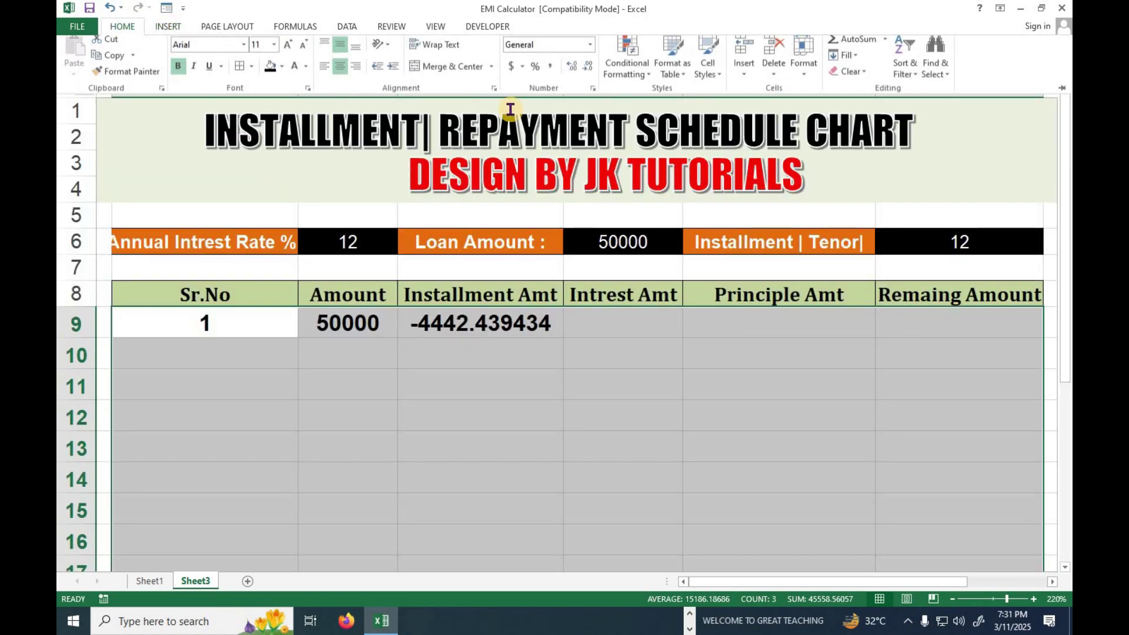
click(587, 74)
click(587, 74)
click(587, 77)
click(587, 77)
click(587, 77)
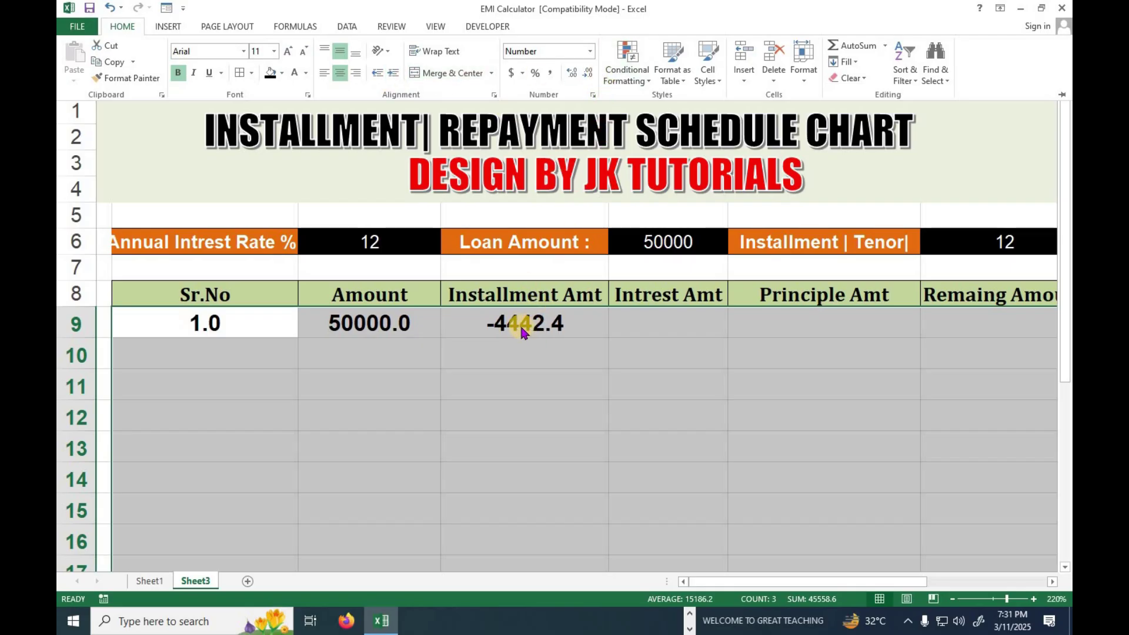
Format the selected schedule cells as numbers with a thousands separator and zero decimal places
click(590, 53)
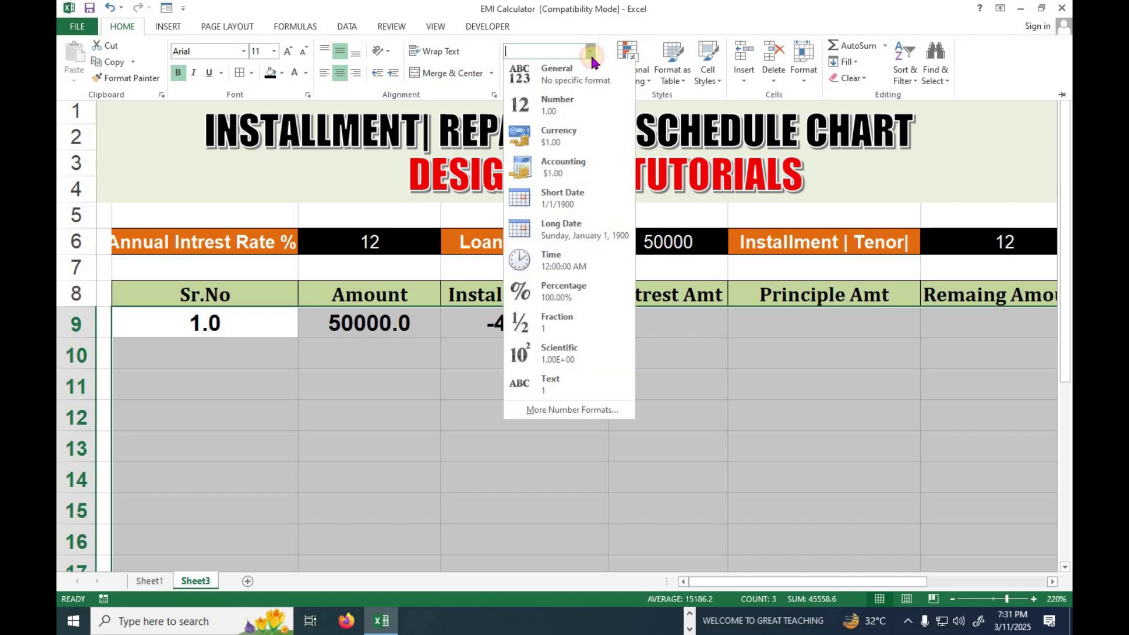
click(560, 413)
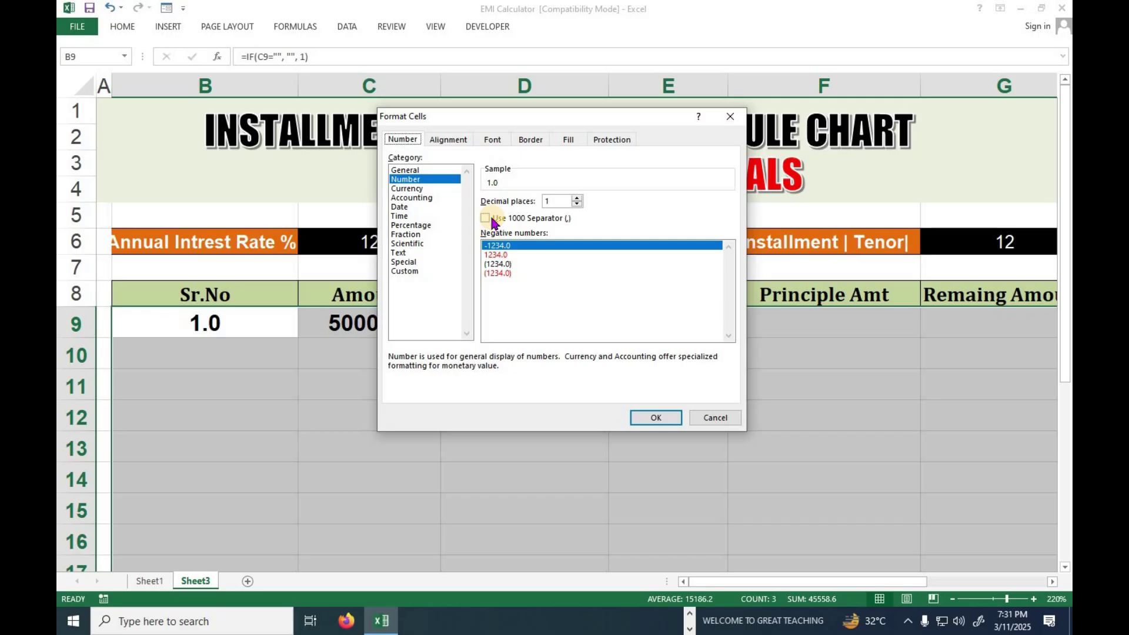
click(485, 218)
click(577, 204)
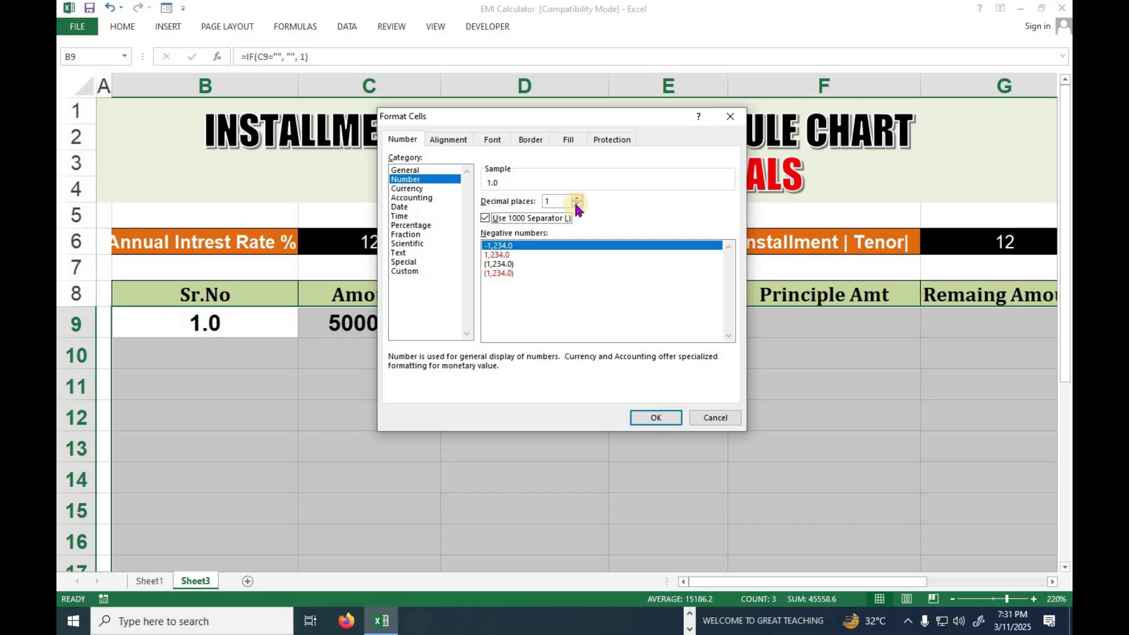
click(655, 418)
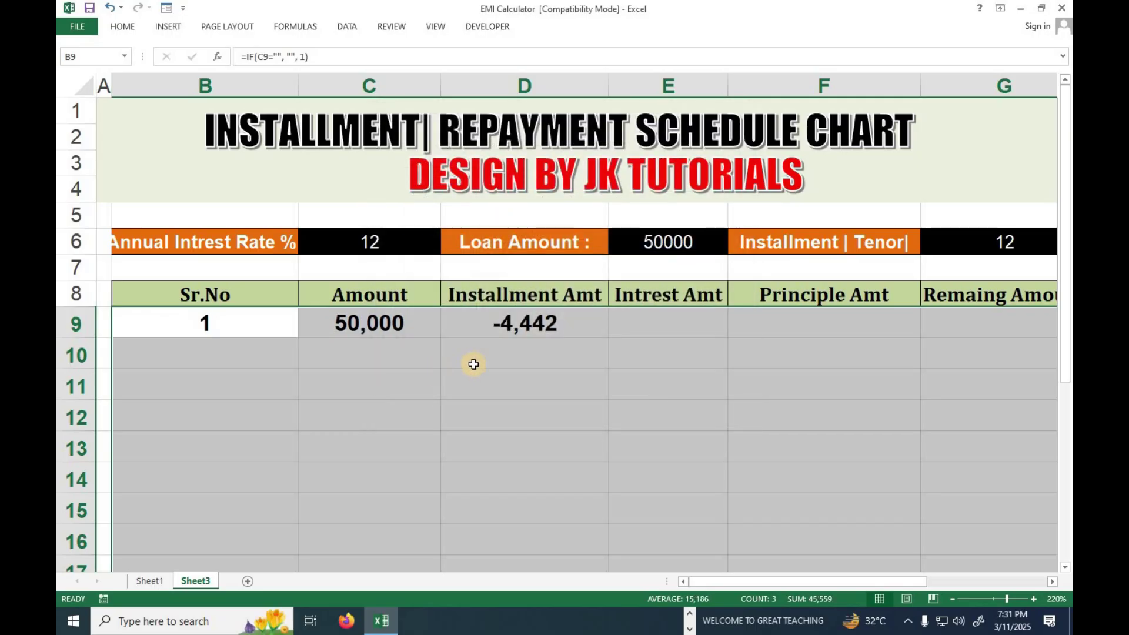
click(474, 363)
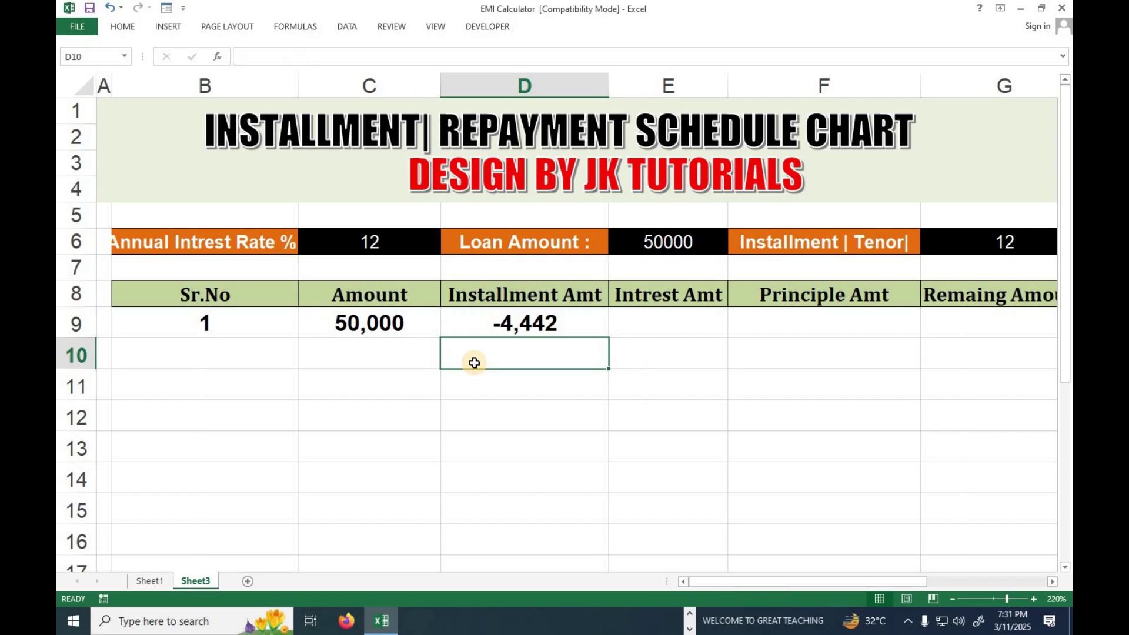
Negate the PMT part of the formula in D9 so the installment amount is positive
click(547, 321)
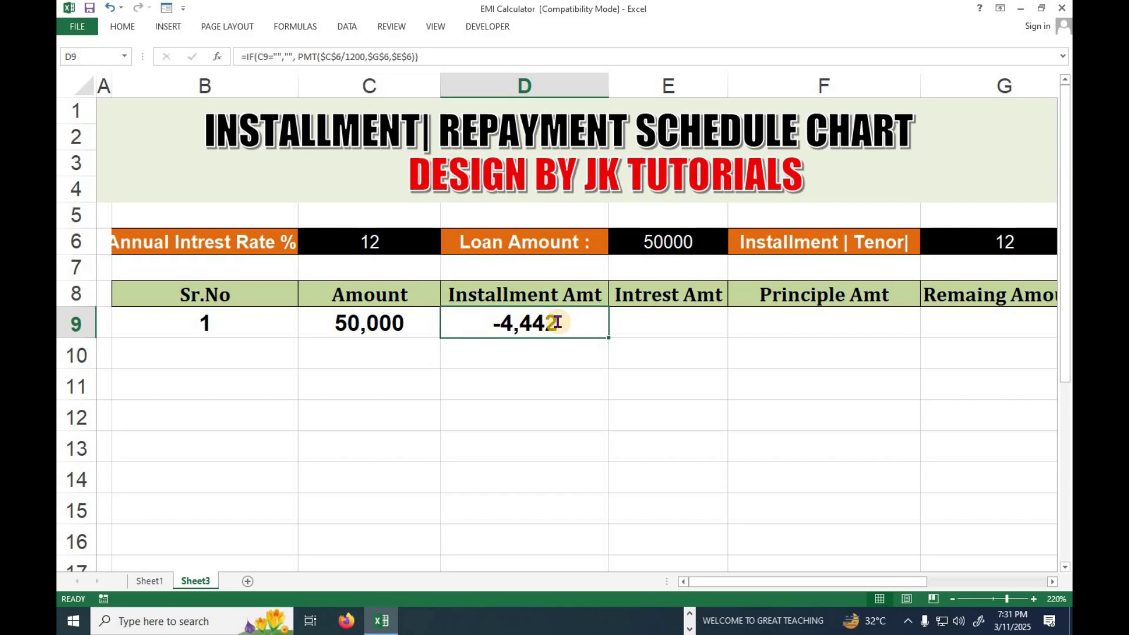
double_click(558, 321)
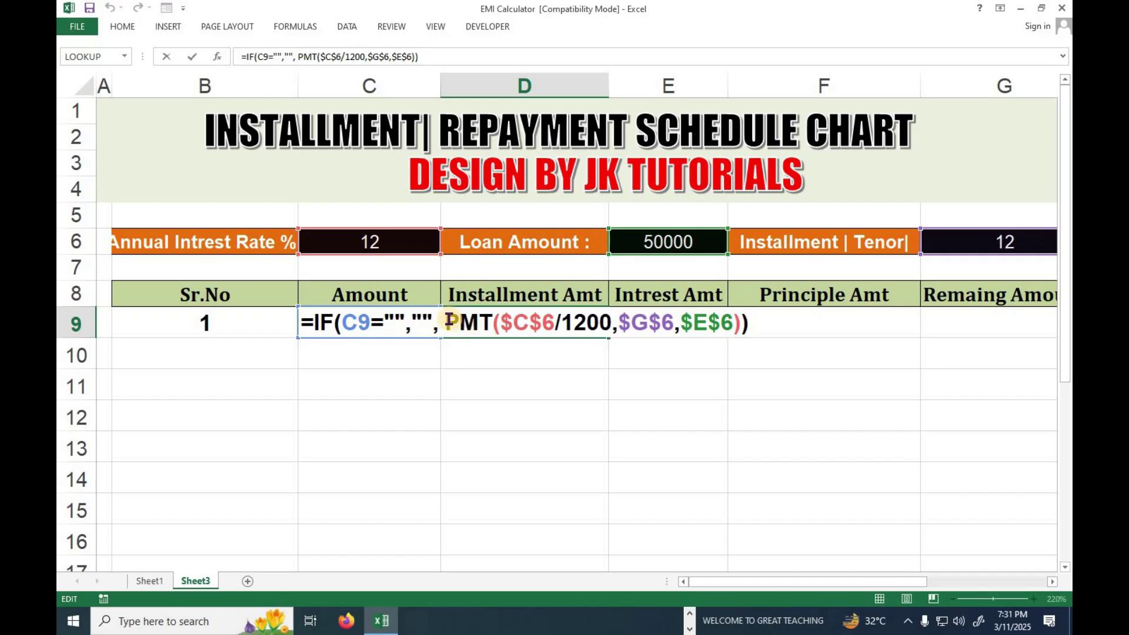
click(454, 336)
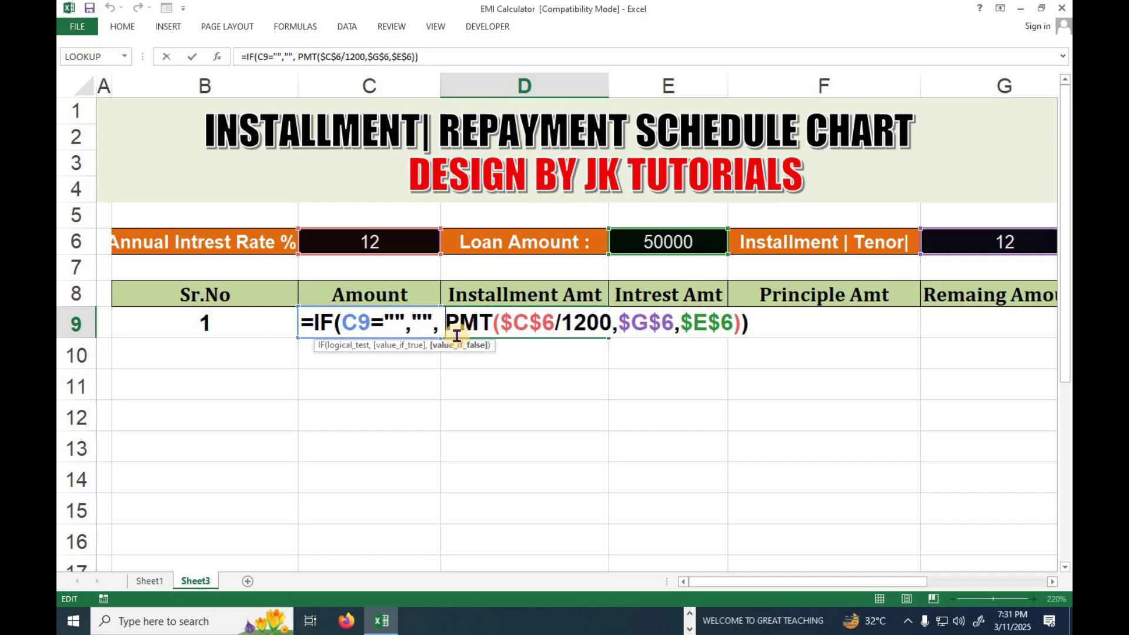
key(Return)
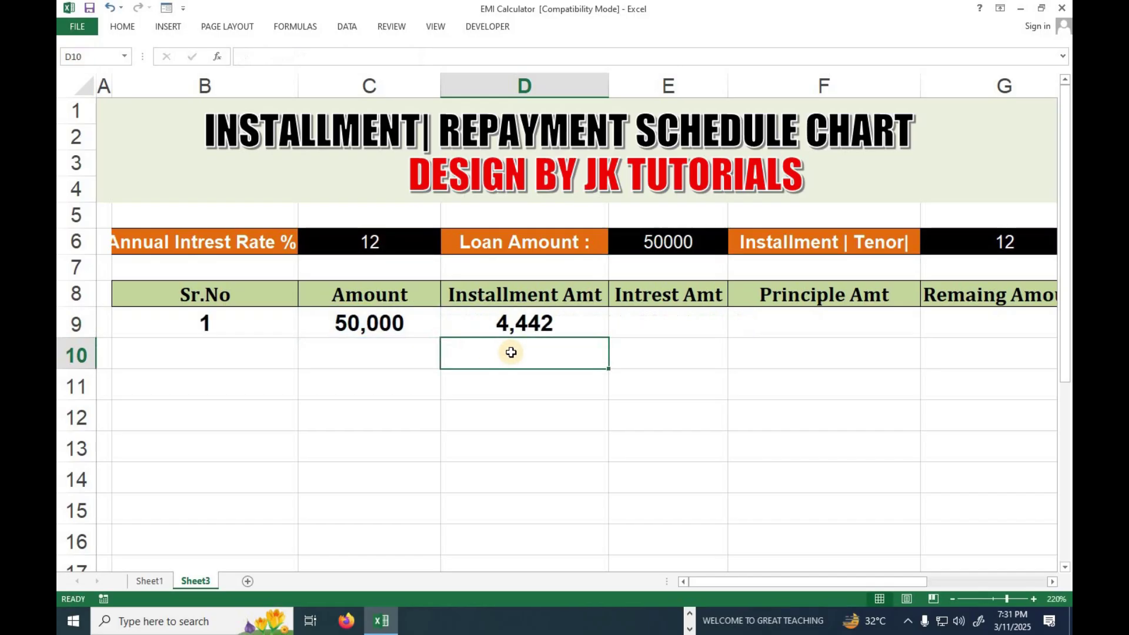
Begin the Intrest Amt formula in E9 with =IF(C9="","", so it stays blank when the amount is empty
click(526, 326)
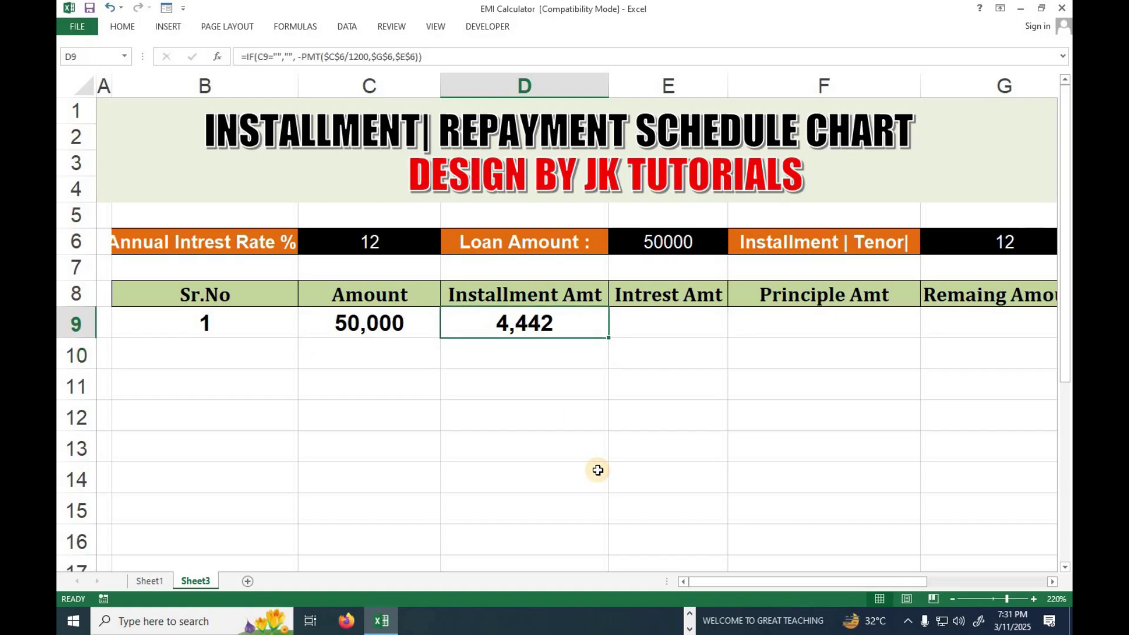
key(Right)
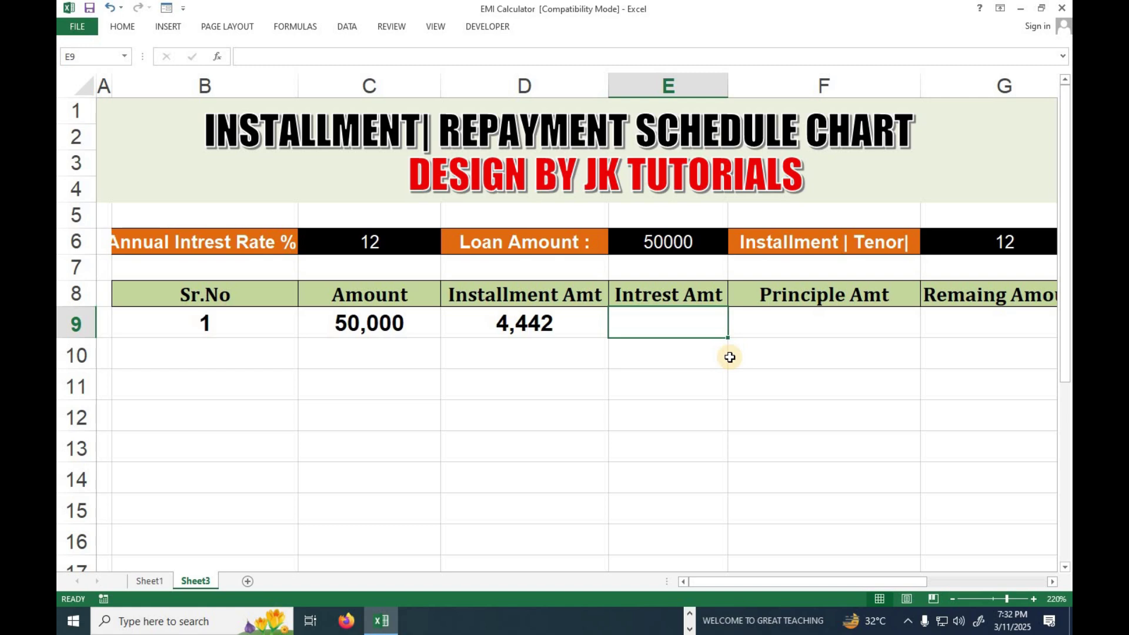
text(=IF()
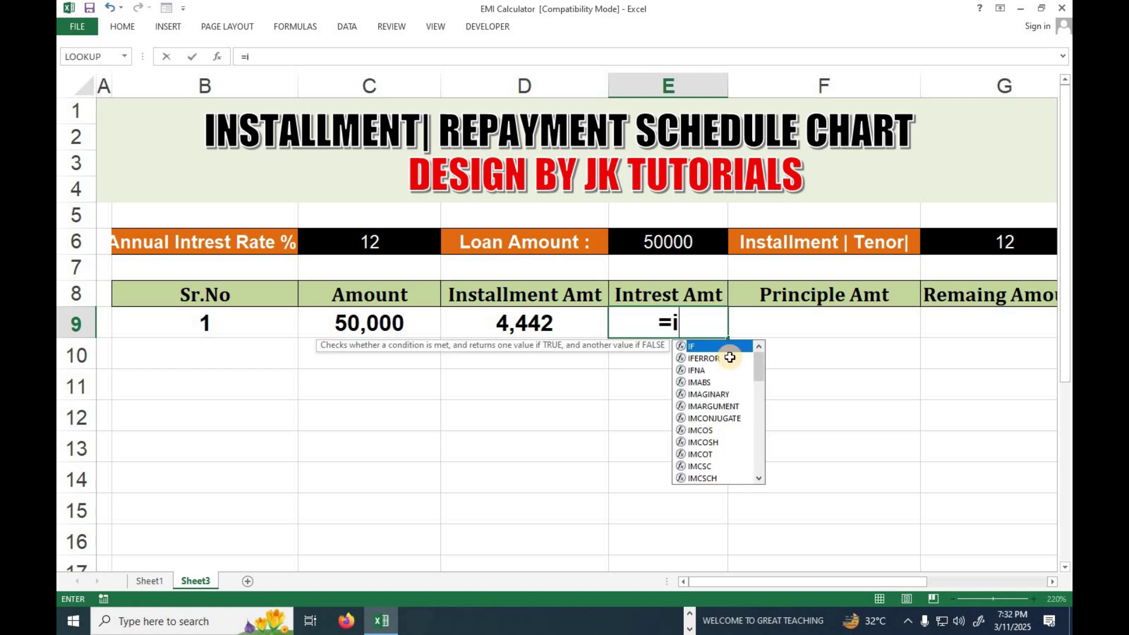
click(422, 324)
text(="",)
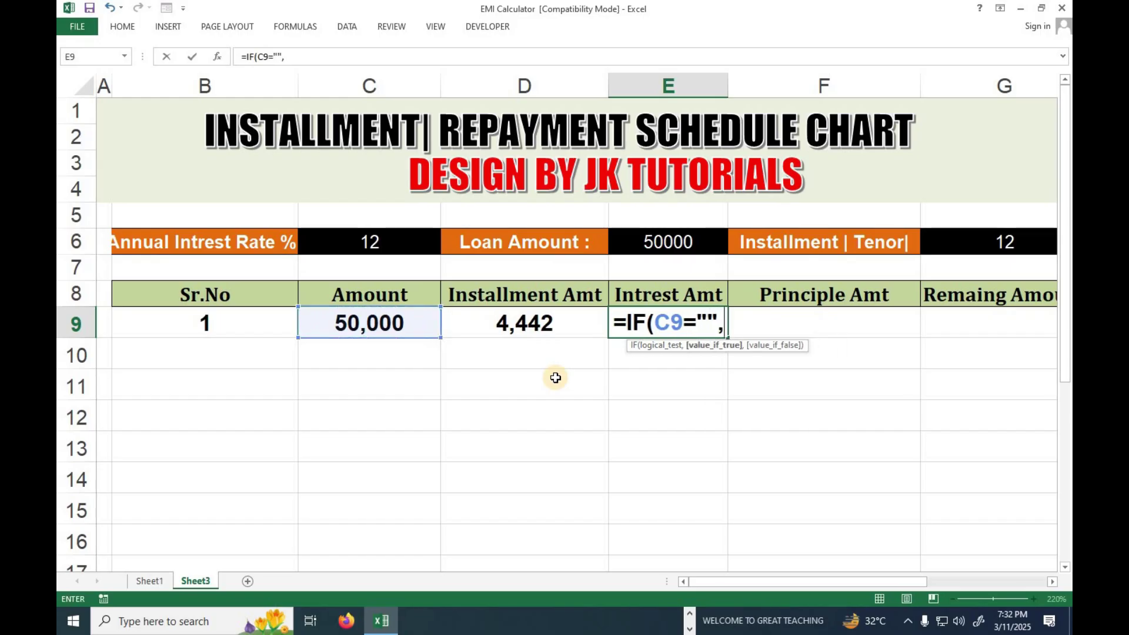
text("")
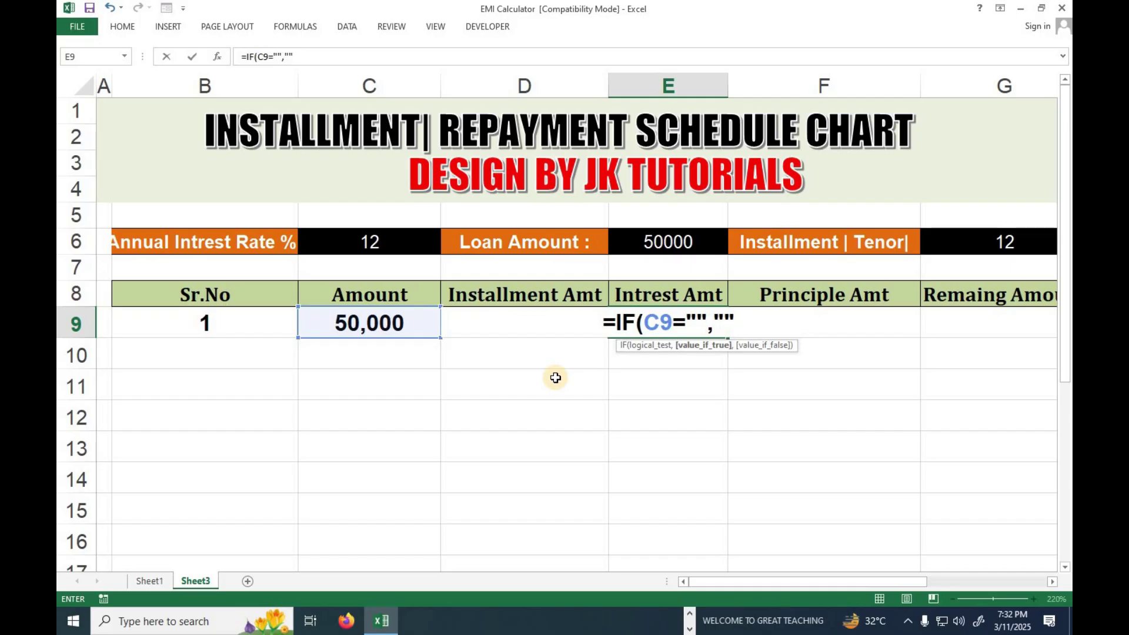
text(,)
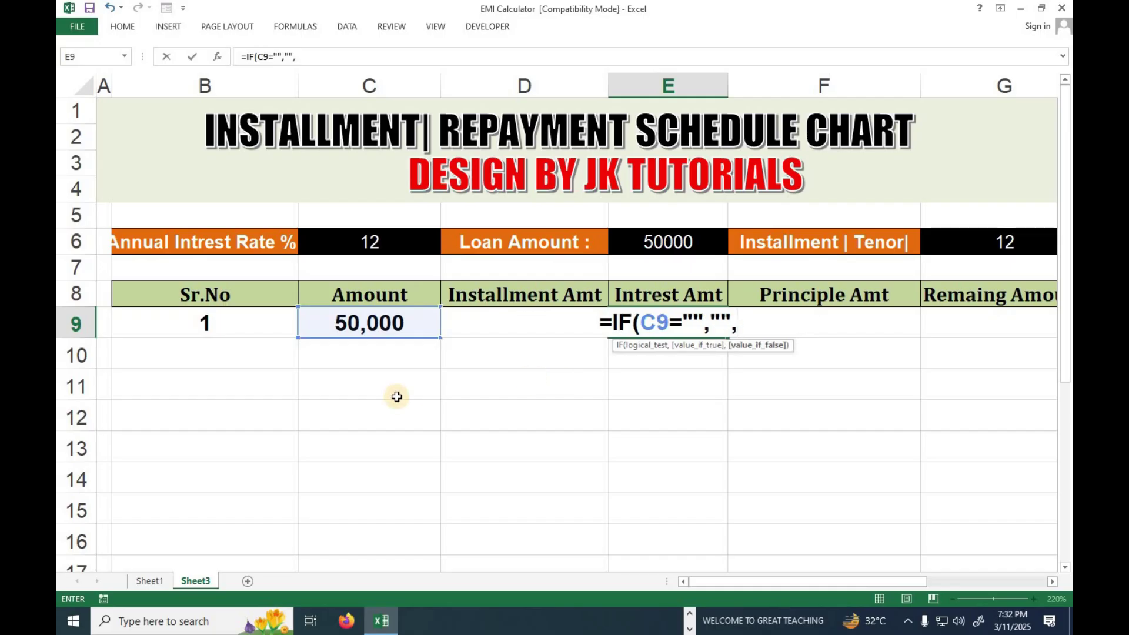
Complete the E9 formula with C9*$C$6/1200 as the value if false, using an absolute reference to the interest rate
click(367, 318)
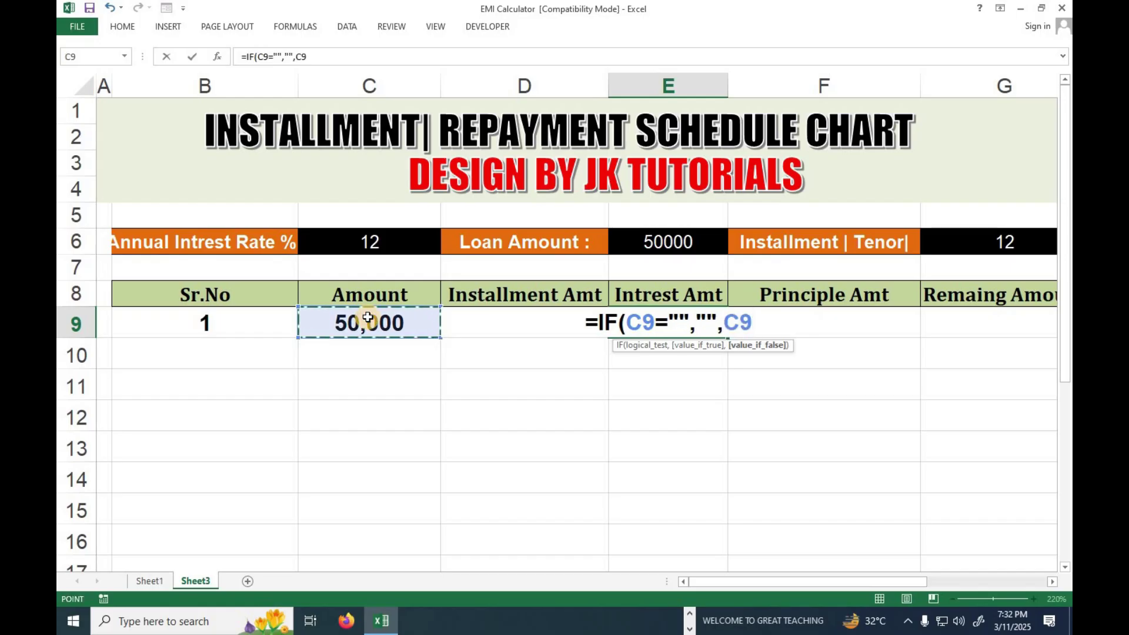
text(*)
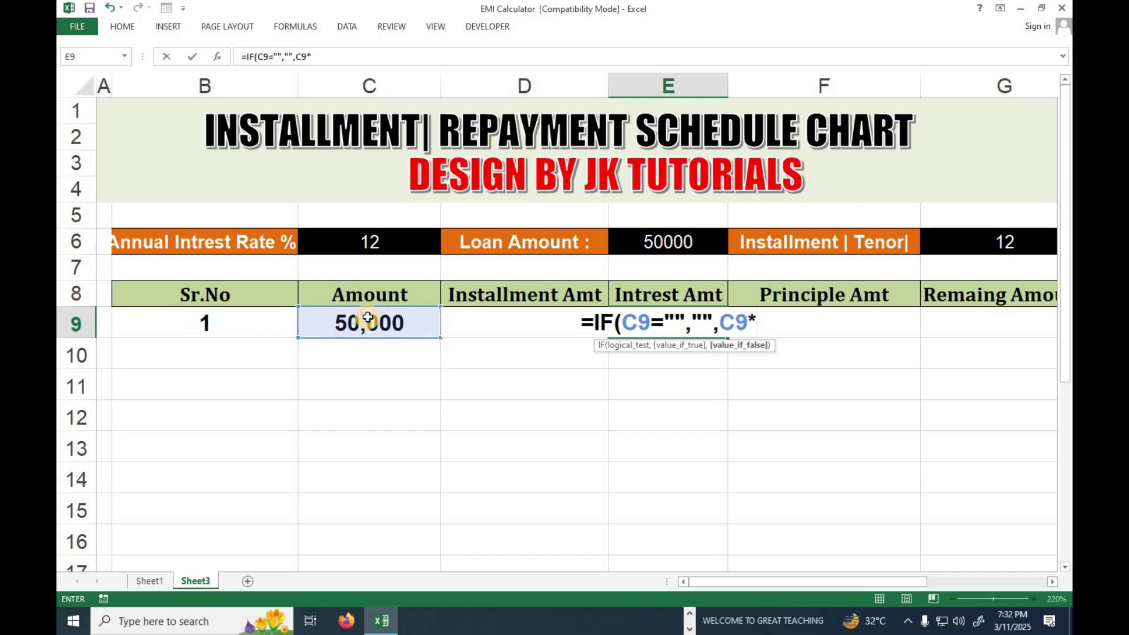
click(378, 243)
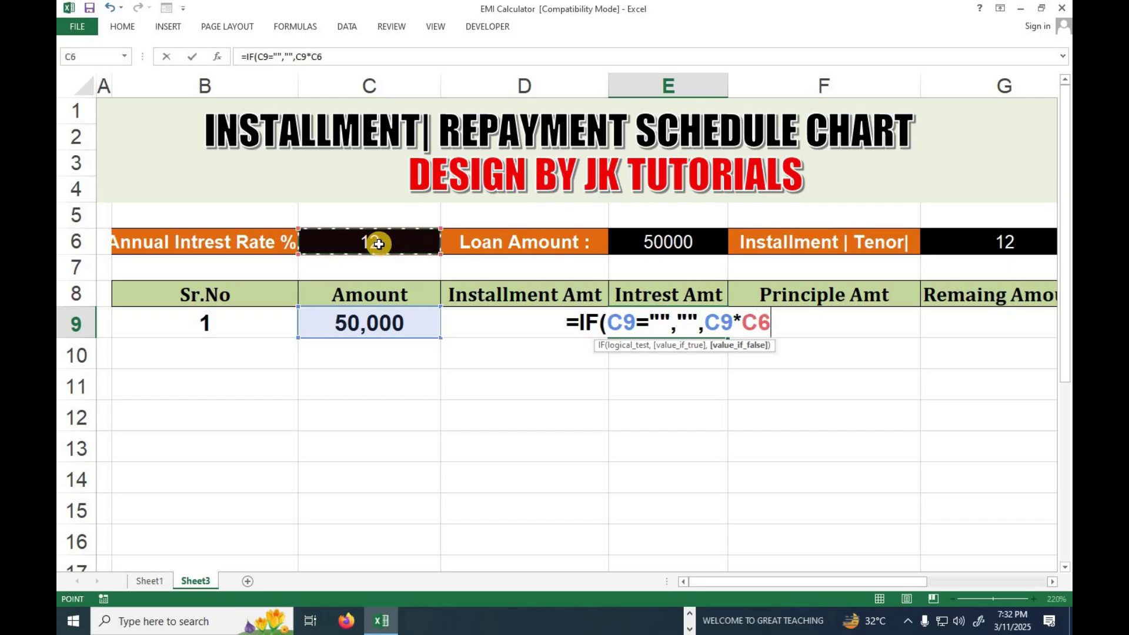
key(F4)
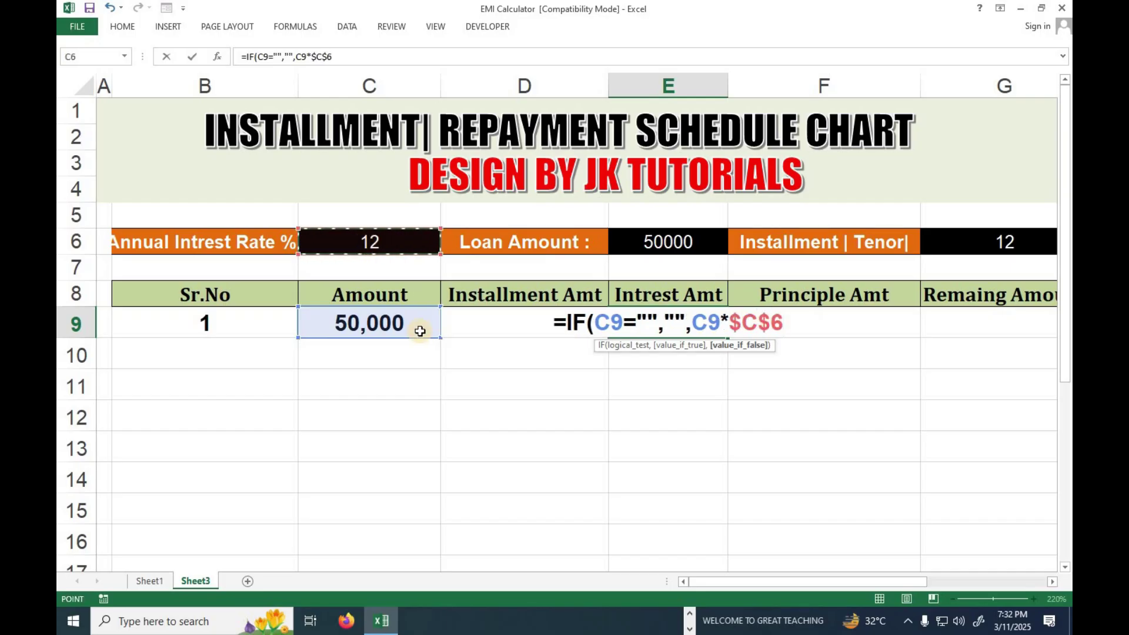
text(/1200)
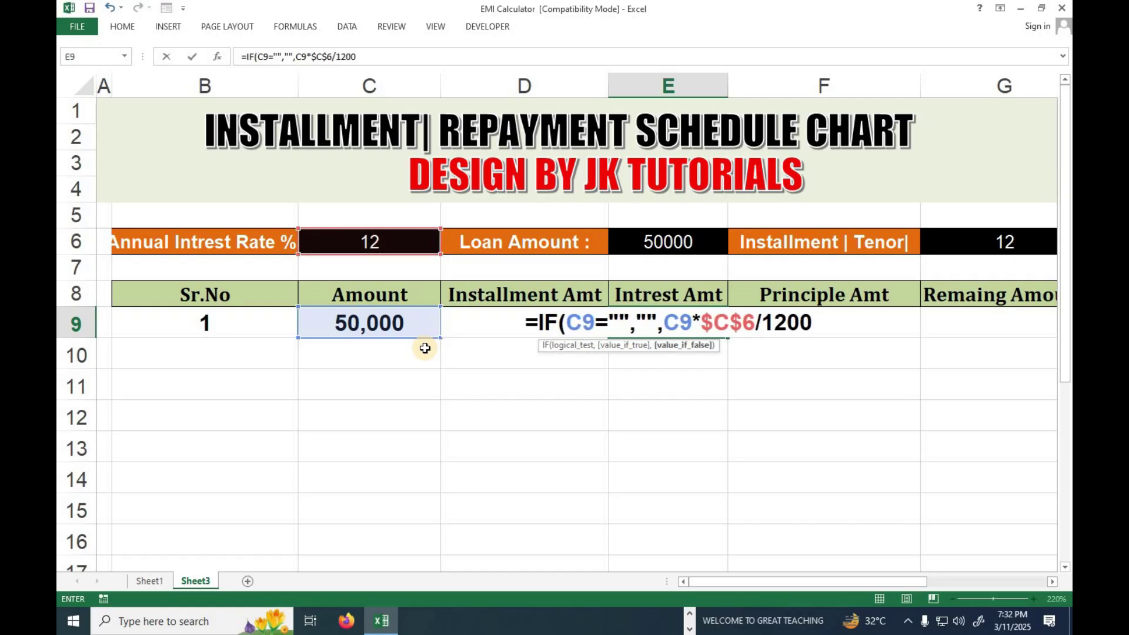
text())
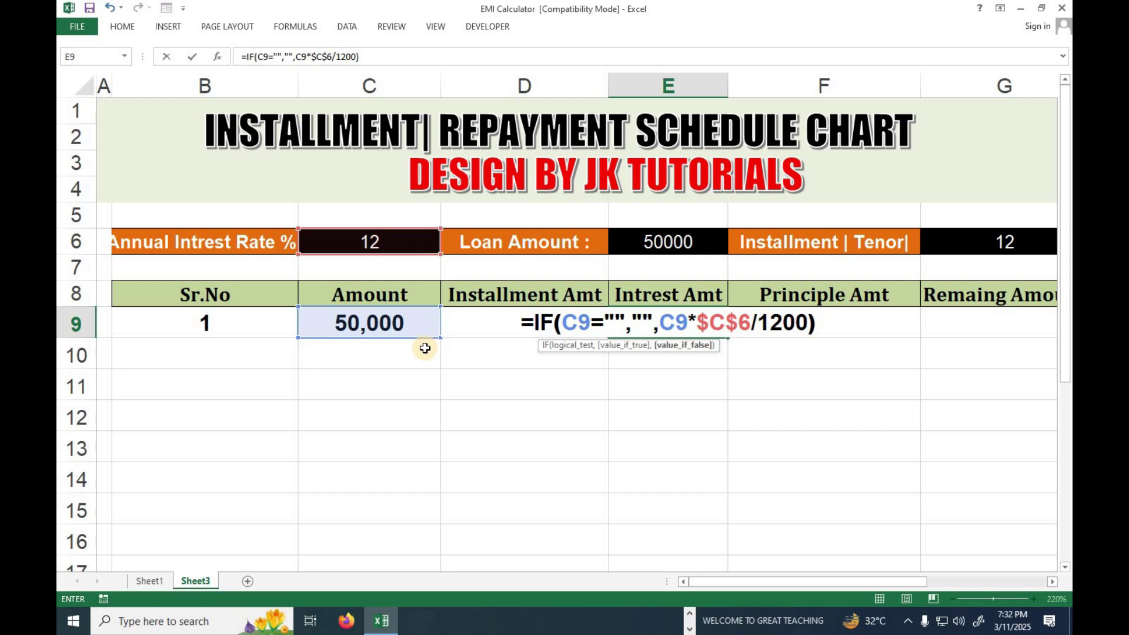
key(Return)
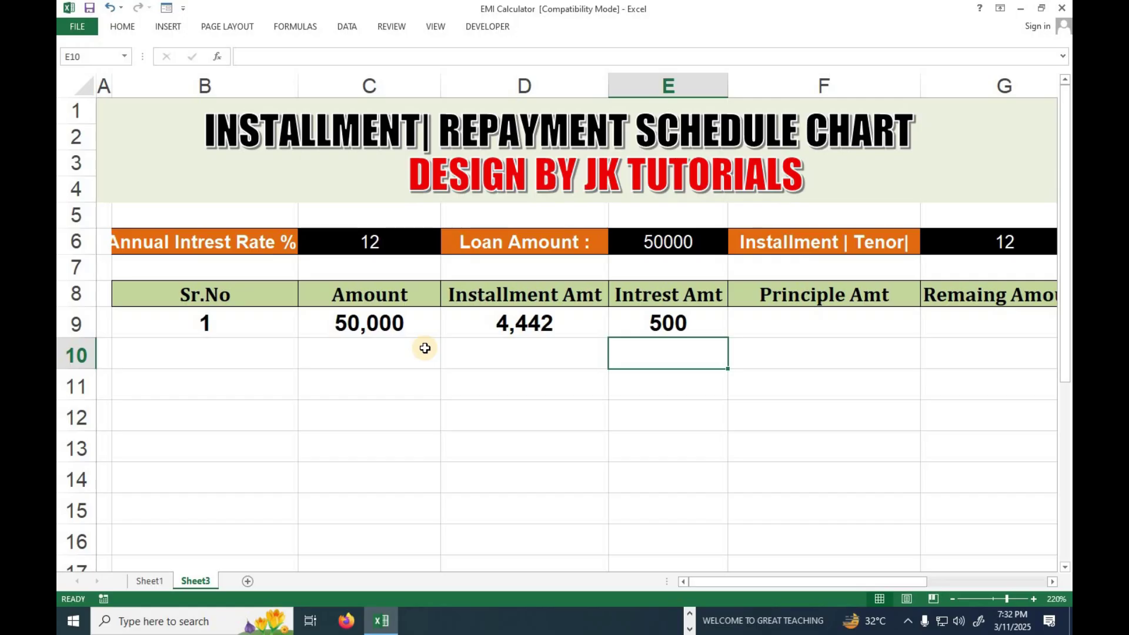
Begin the Principle Amt formula in F9 with =IF(C9="", "", as the blank check on the amount
key(Up)
key(Right)
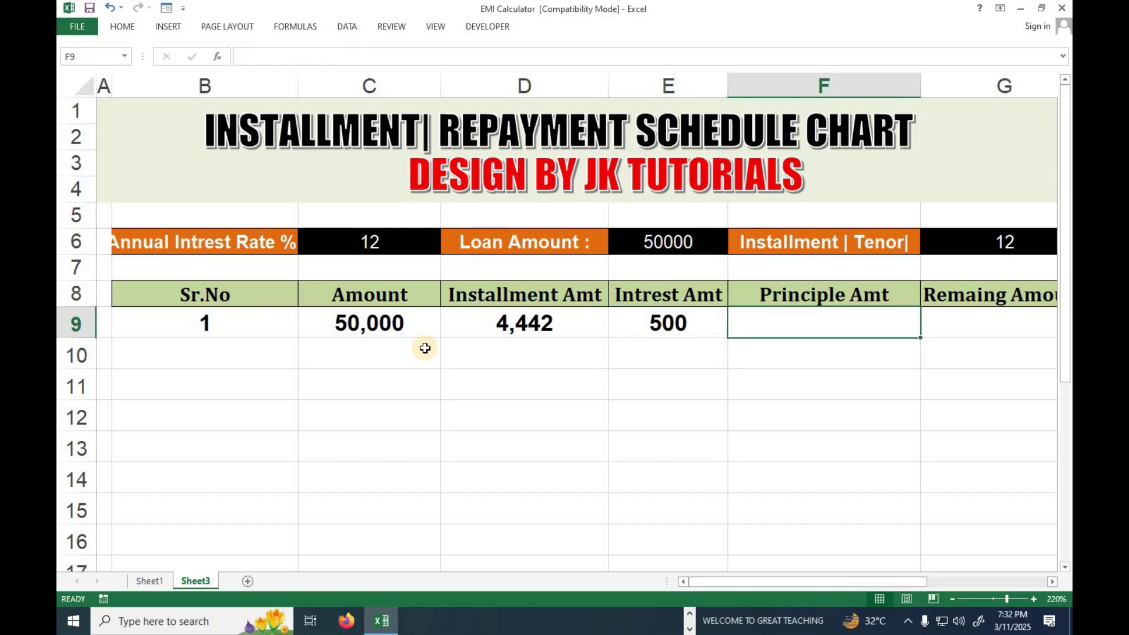
text(=)
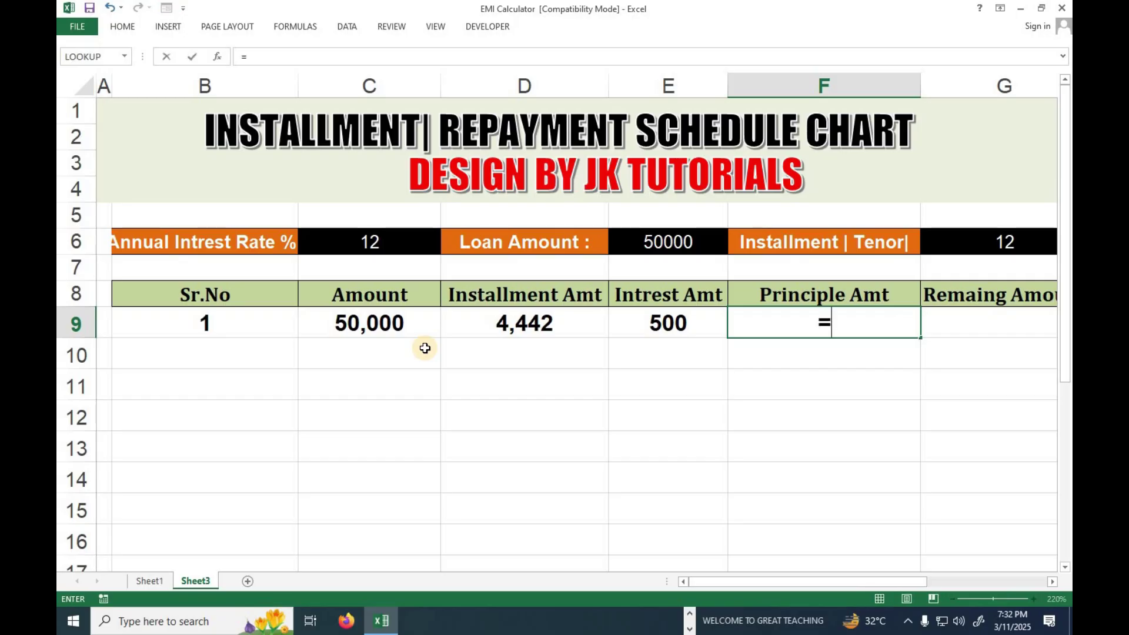
text(of)
key(BackSpace)
key(BackSpace)
text(o)
key(BackSpace)
text(if)
key(Tab)
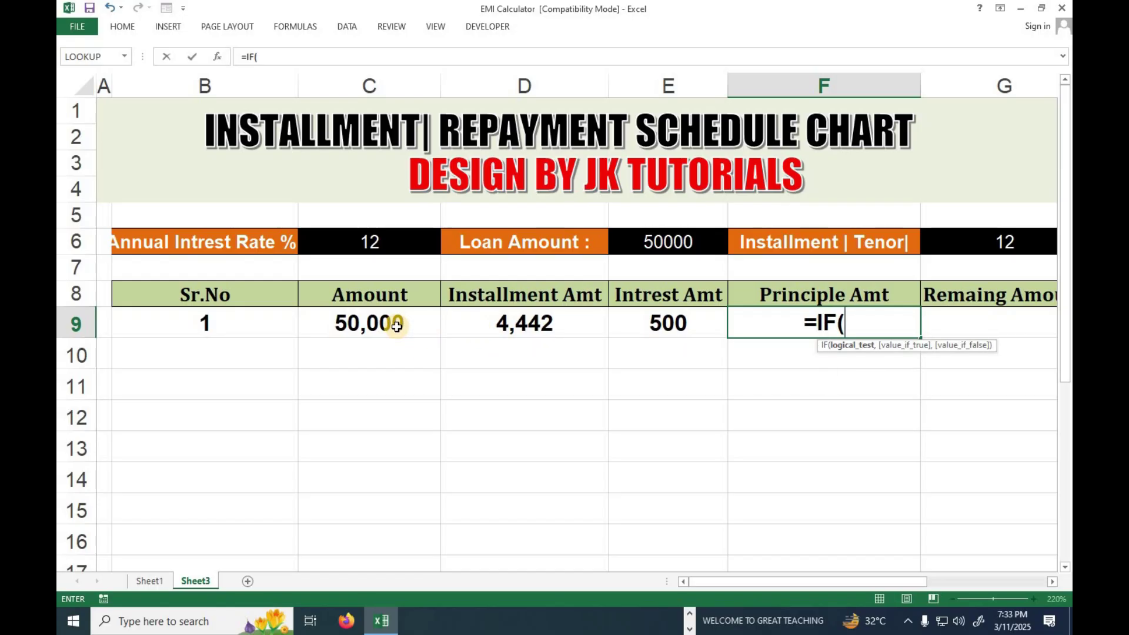
click(409, 327)
text(="",)
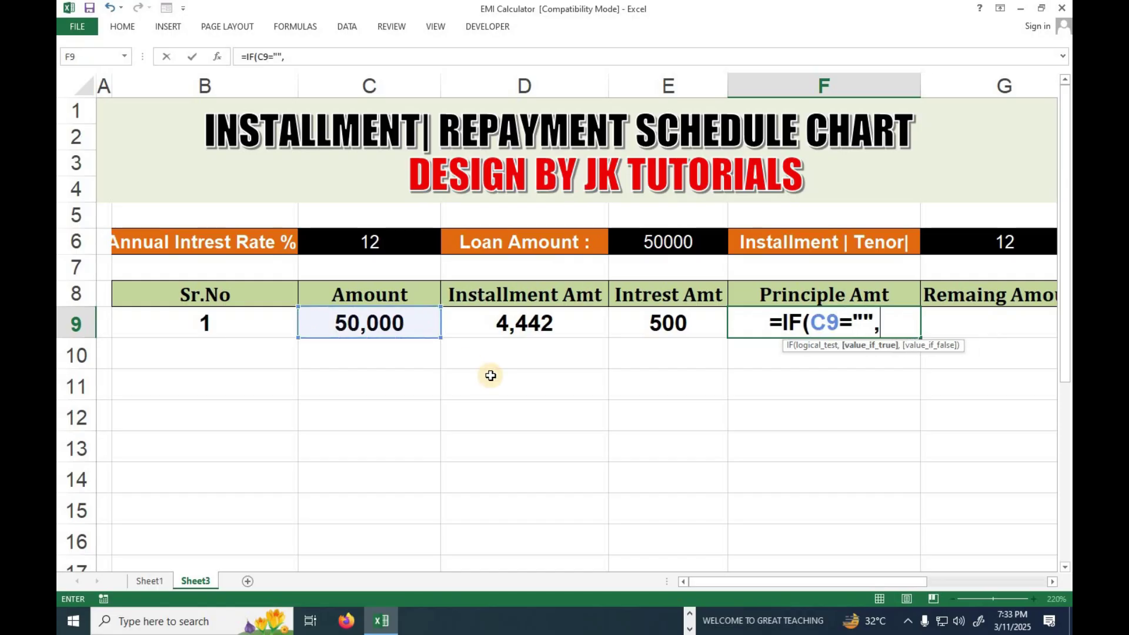
text( "")
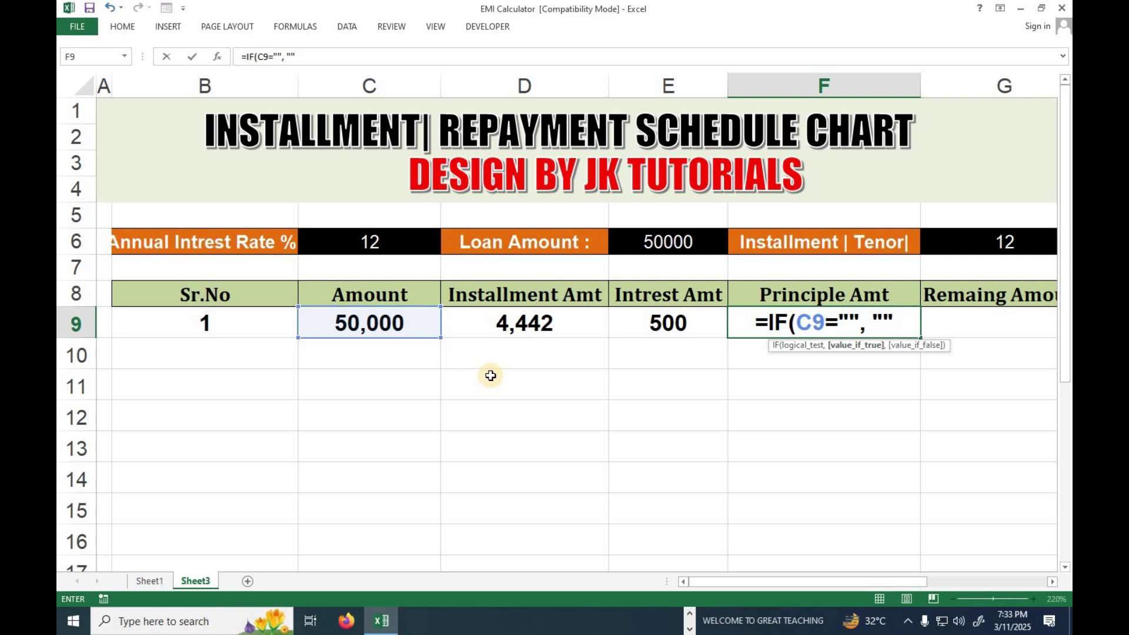
text(,)
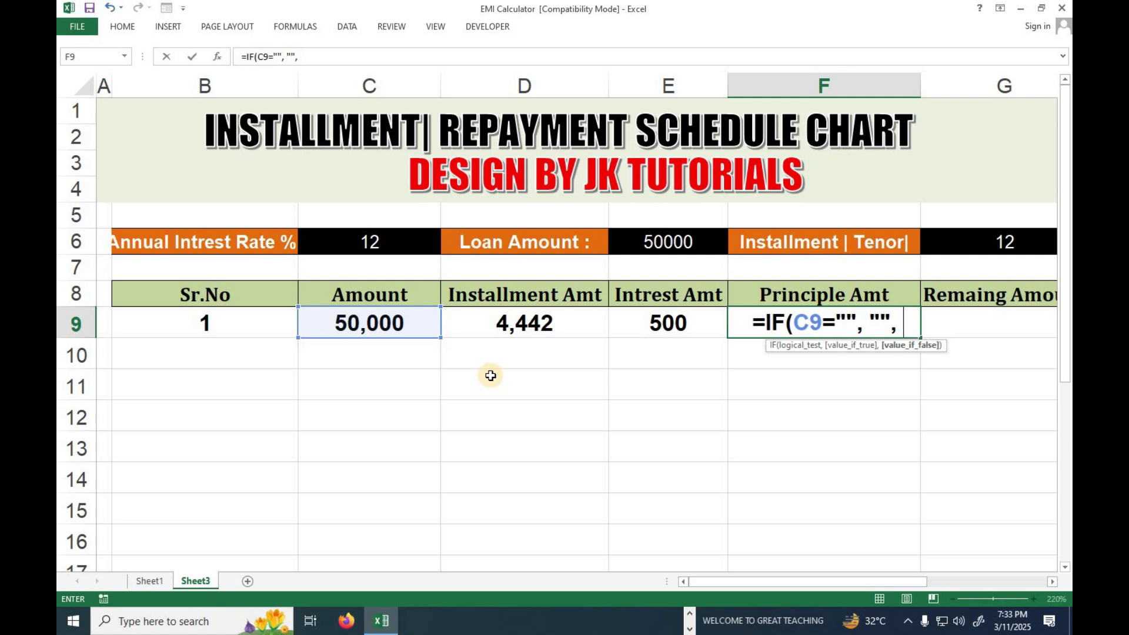
Complete the F9 formula with D9-E9, subtracting the interest from the installment
click(528, 321)
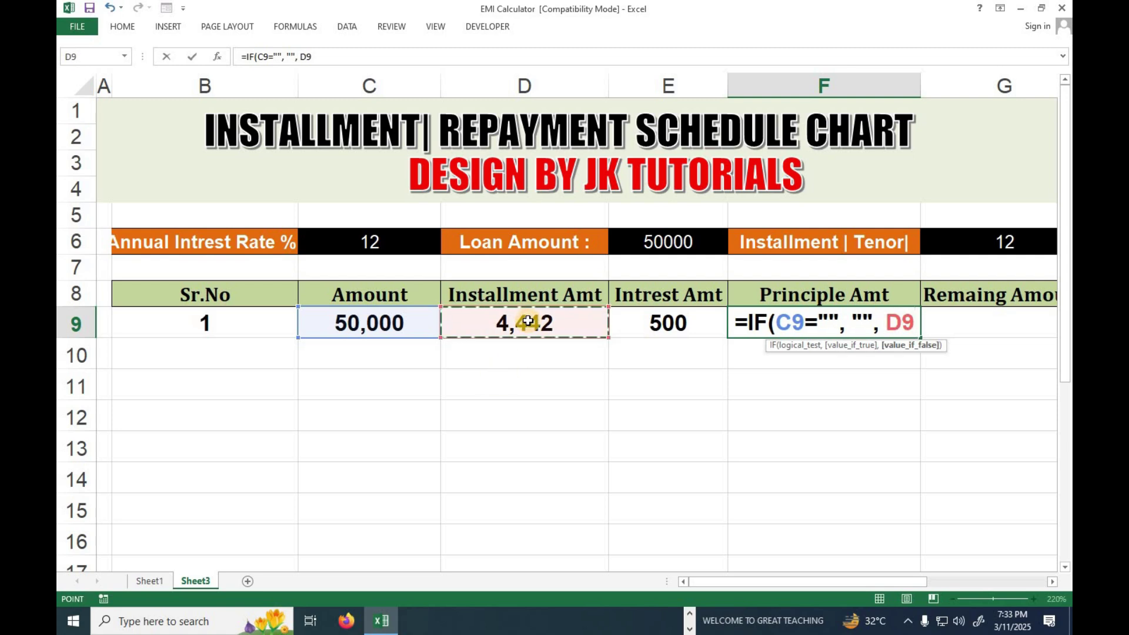
text(-)
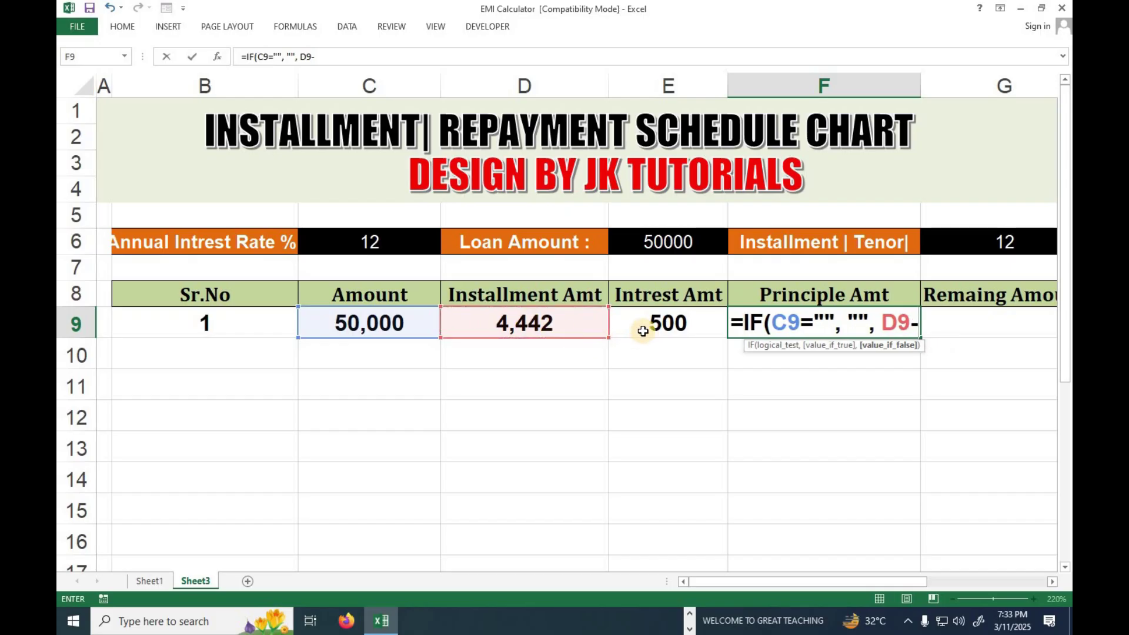
click(643, 331)
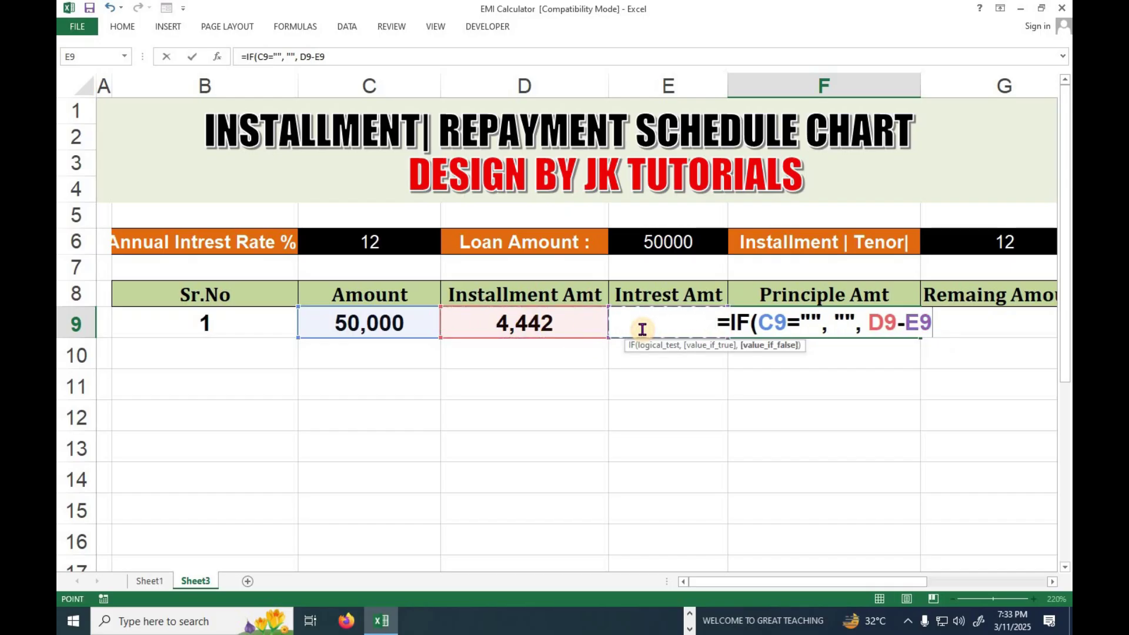
text())
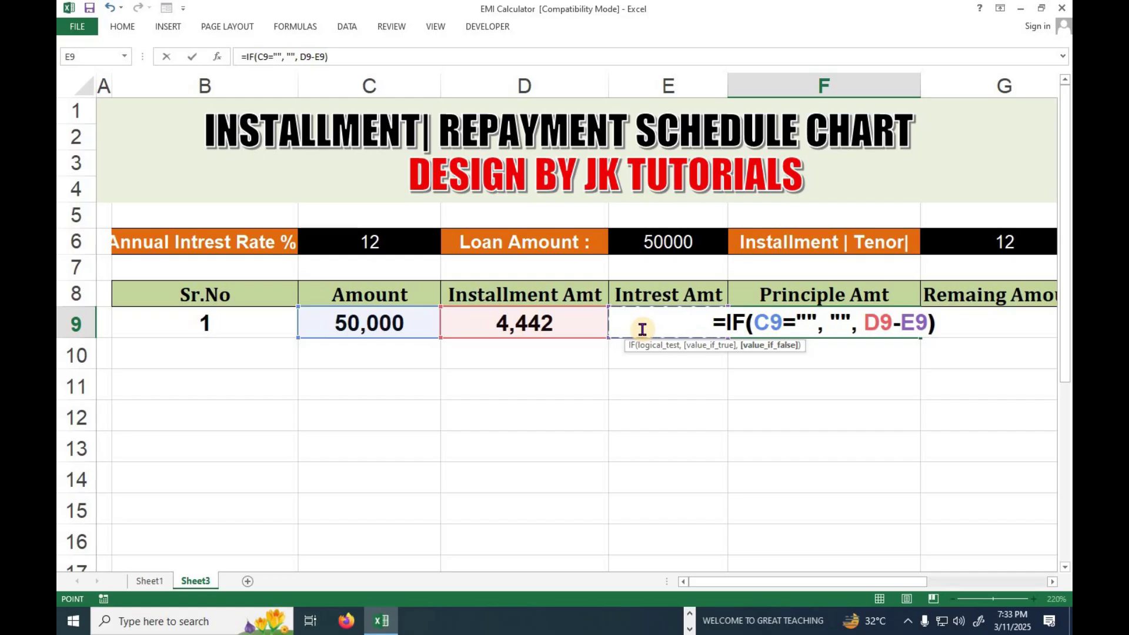
key(Return)
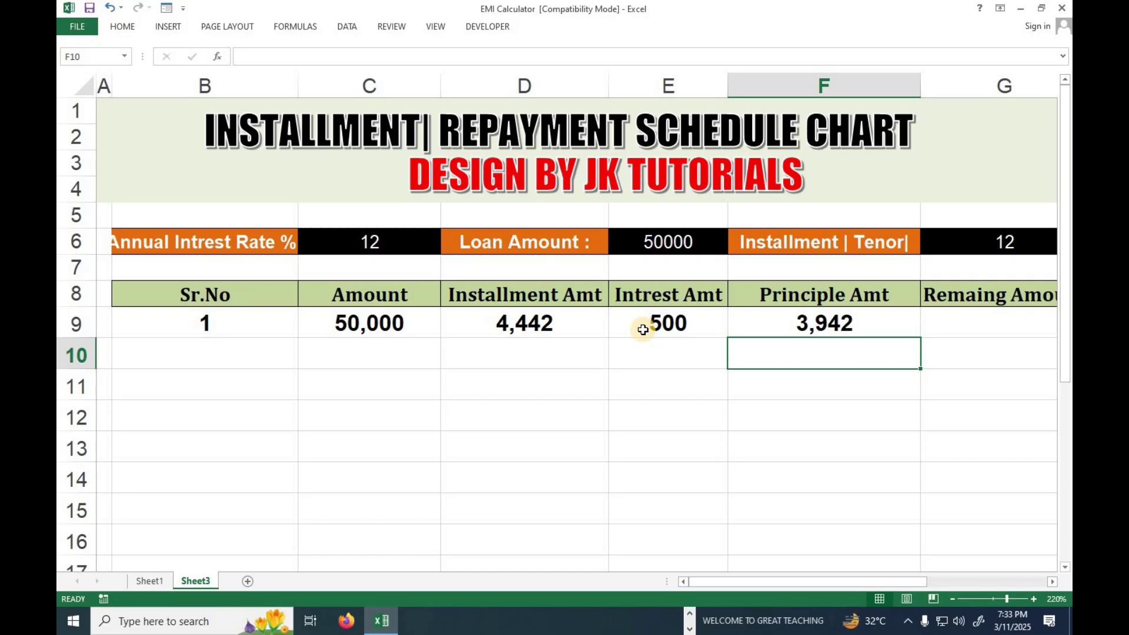
Begin the Remaing Amount formula in G9 with =IF(C9="", "", as the blank check on the amount
key(Up)
key(Right)
text(=if)
key(Tab)
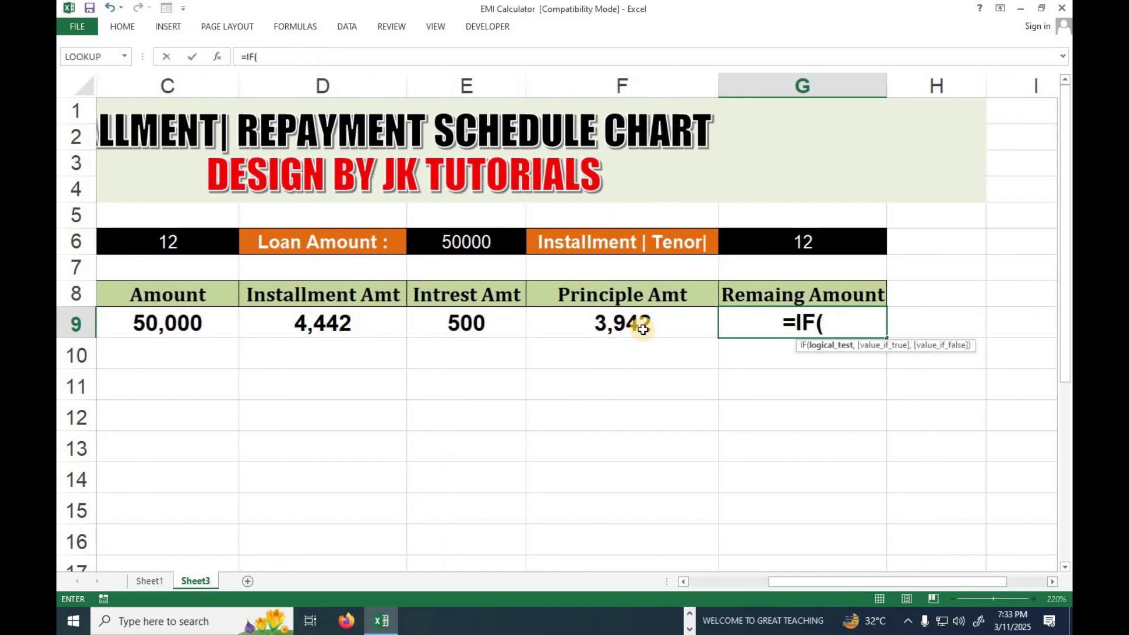
click(206, 321)
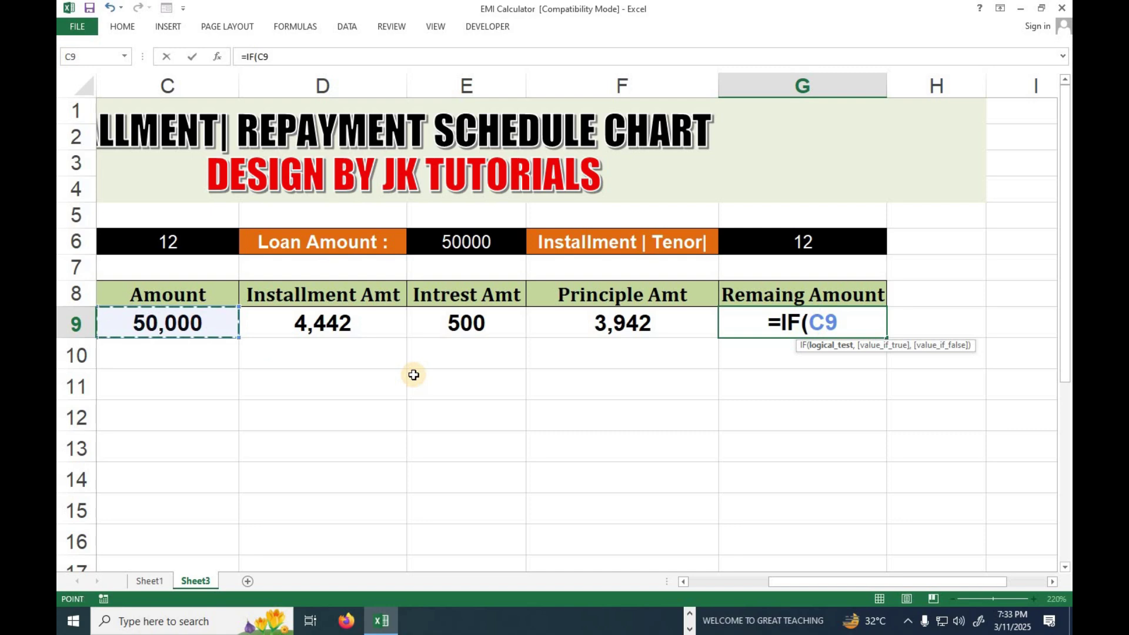
text(="")
text(,)
key(BackSpace)
text(, "",)
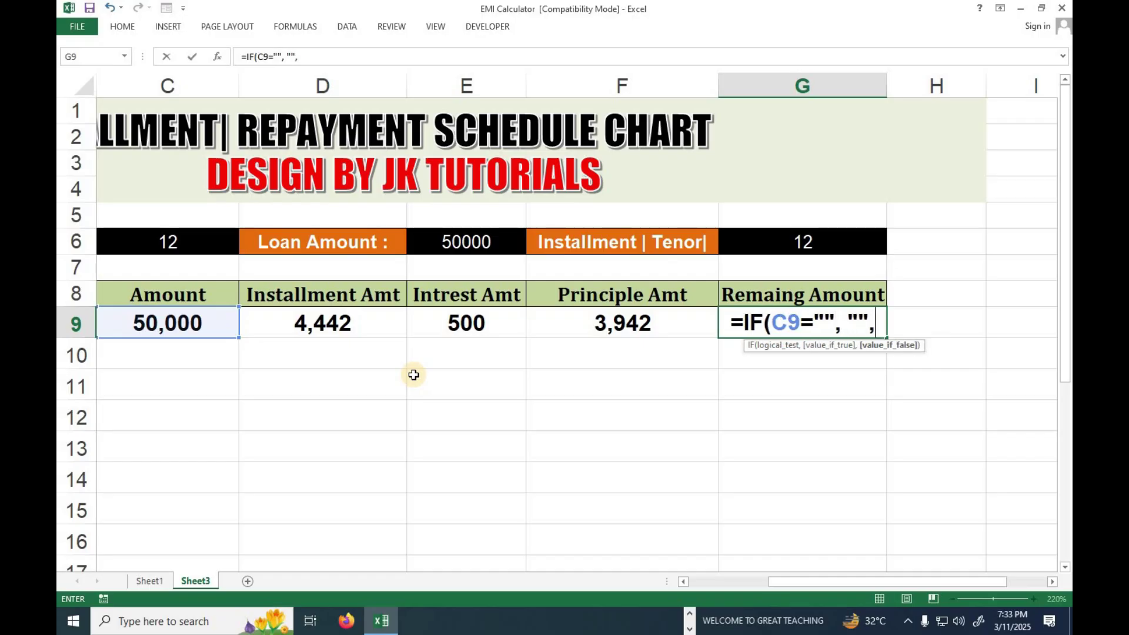
Complete the G9 formula with C9-F9, subtracting the principal from the amount
click(200, 322)
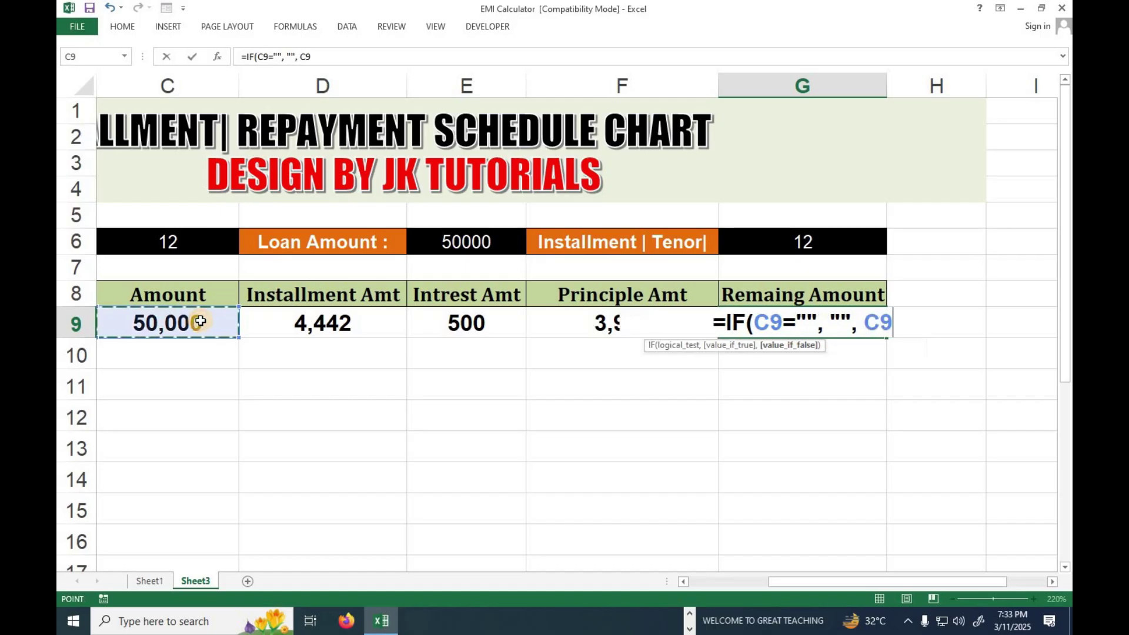
text(-)
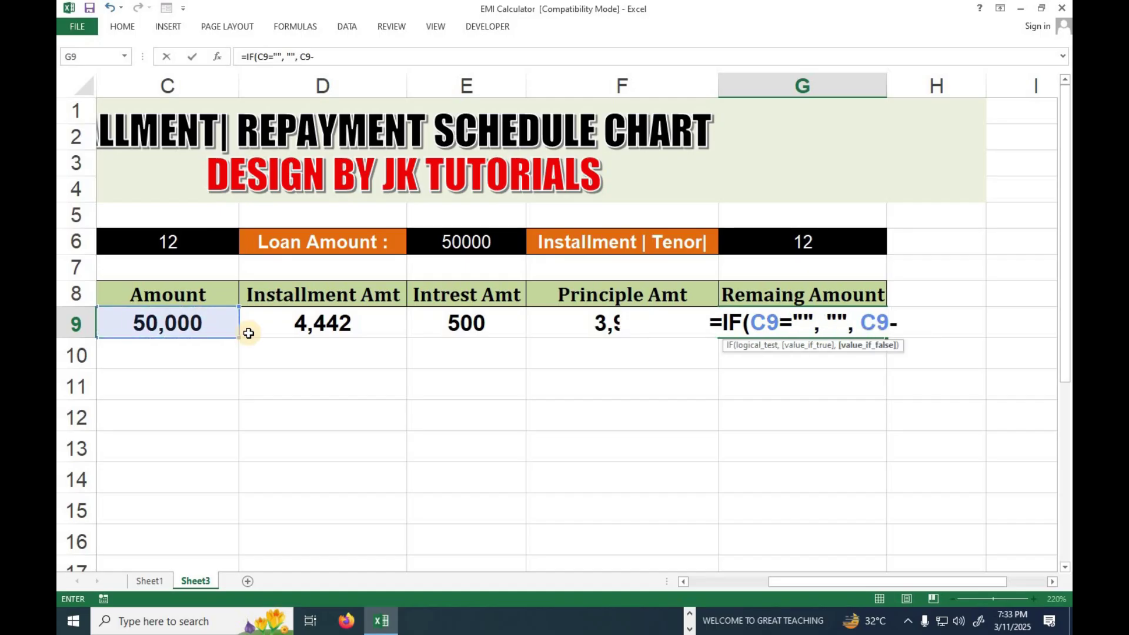
click(598, 321)
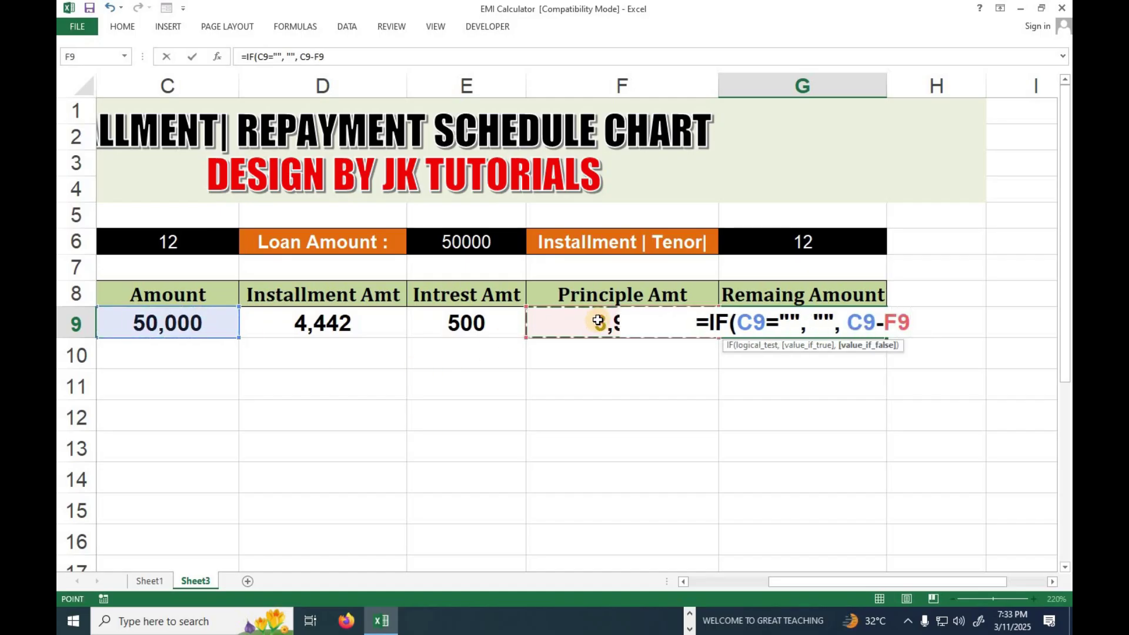
text())
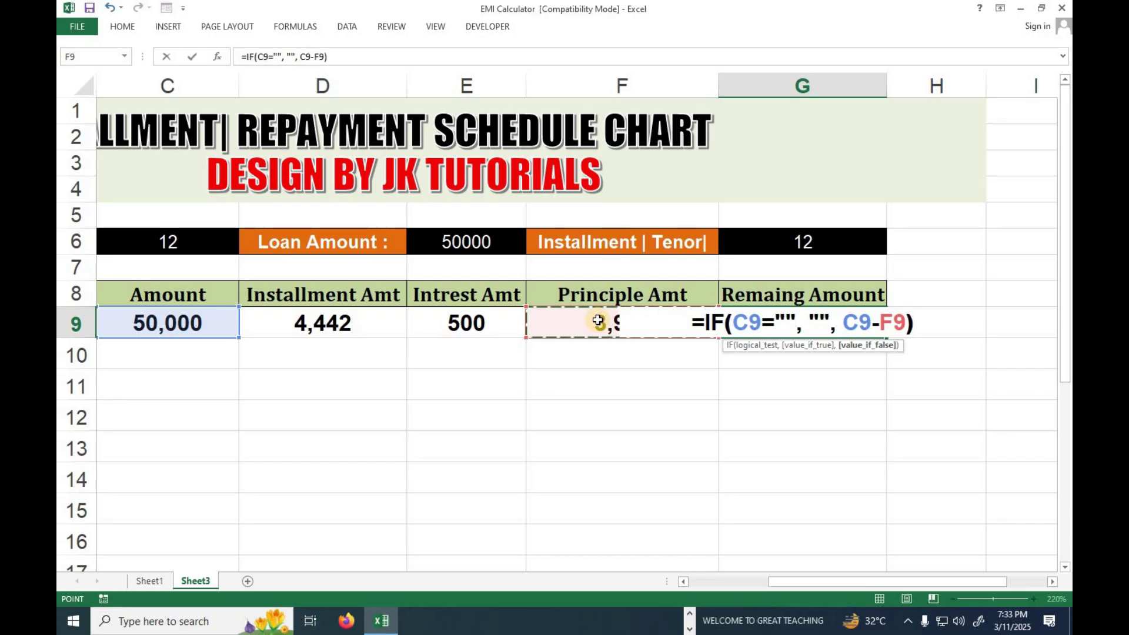
key(Return)
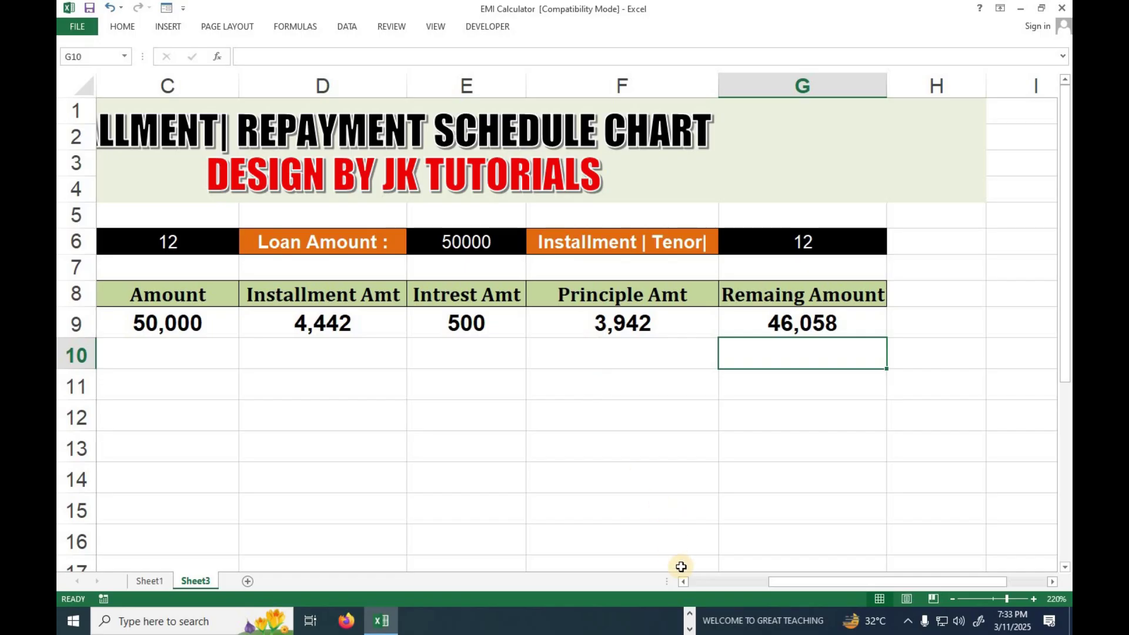
Begin the second Sr.No formula in B10 with =IF(C10="", "", as the blank check on the amount
drag(785, 583, 689, 579)
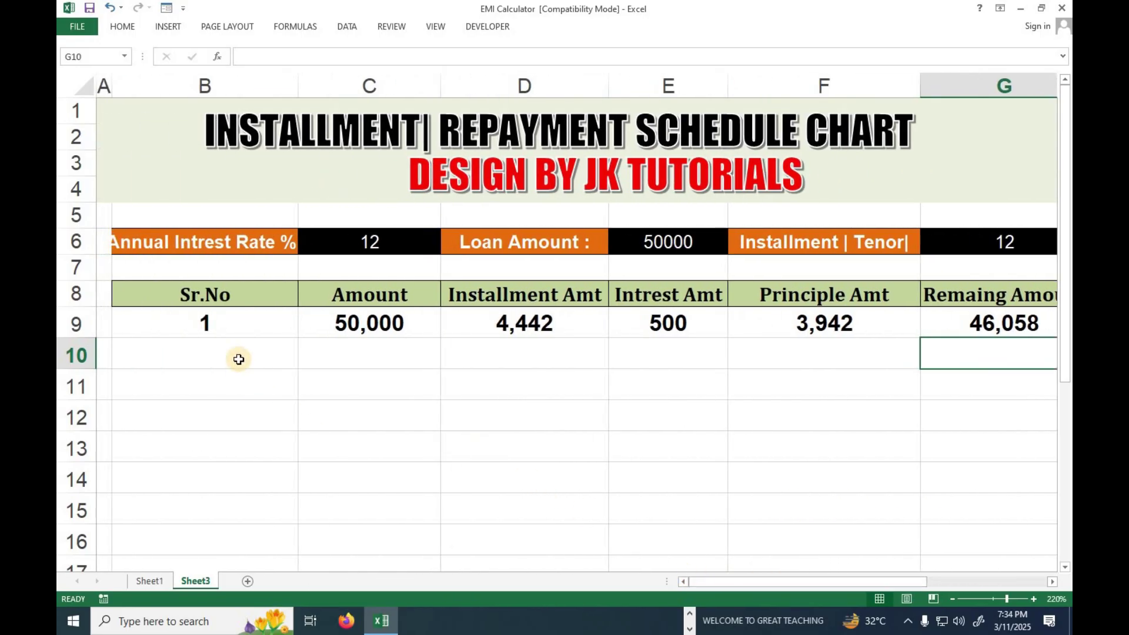
click(276, 362)
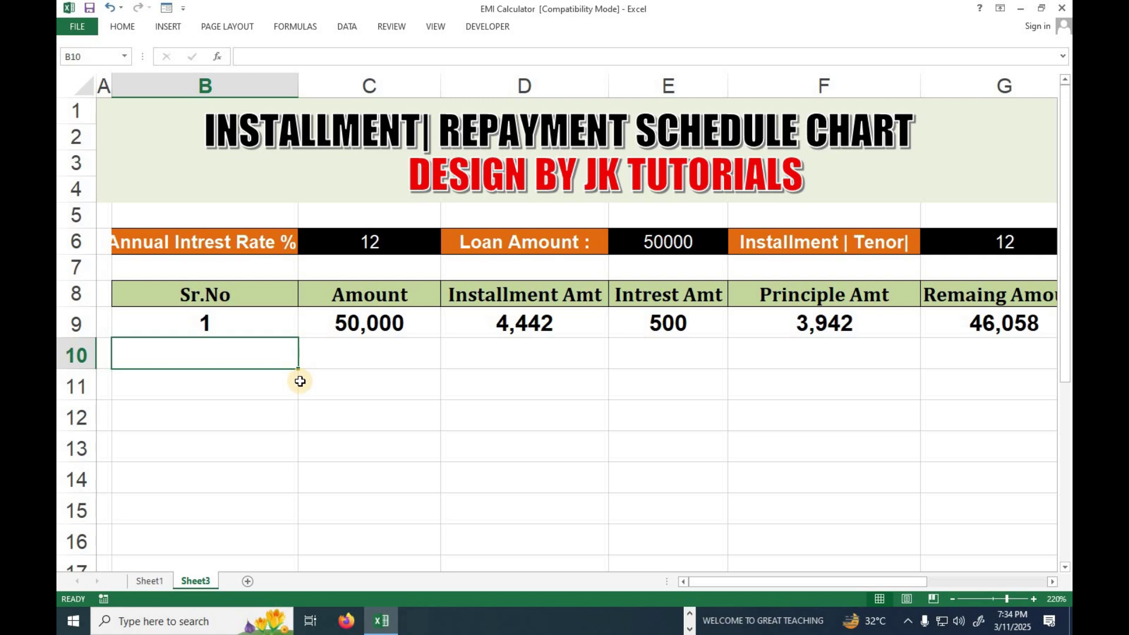
text(=i)
key(Tab)
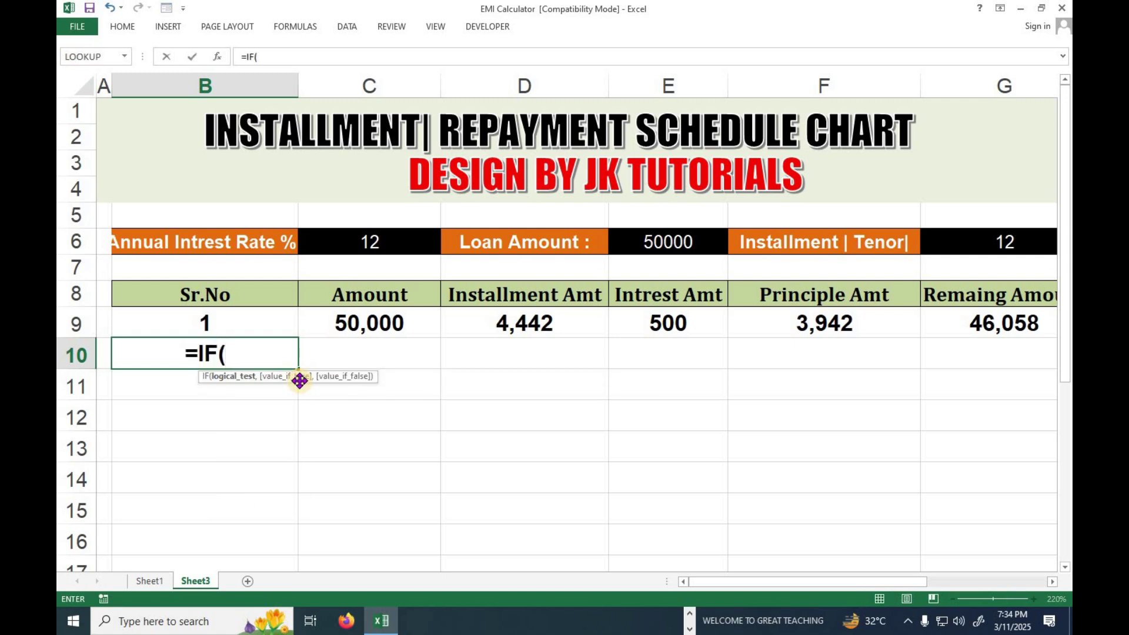
click(358, 356)
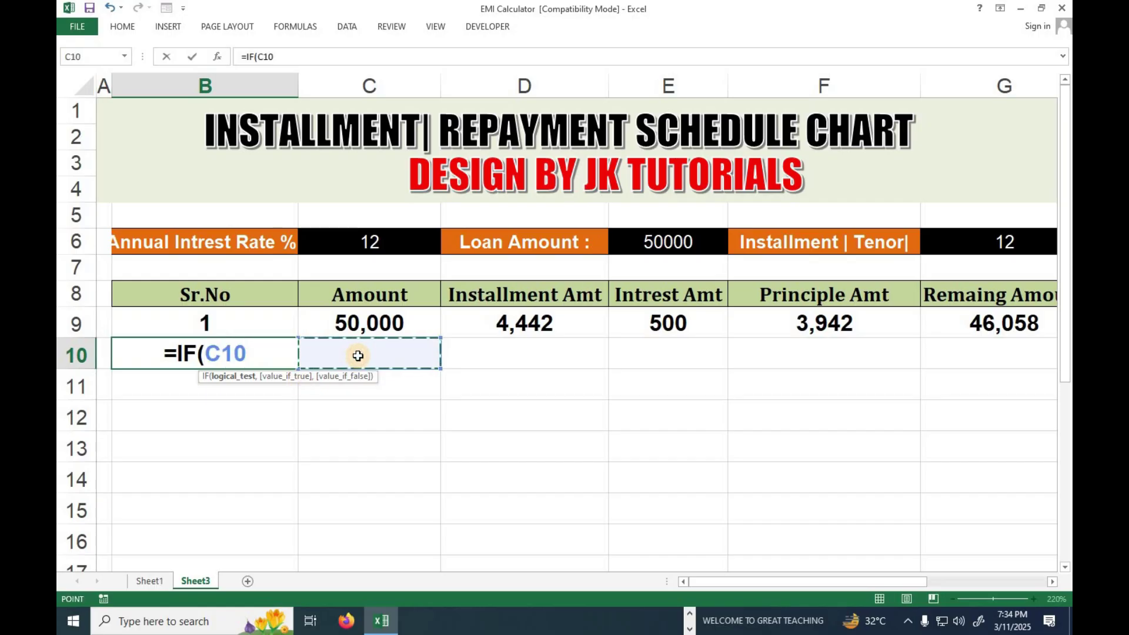
text(="",)
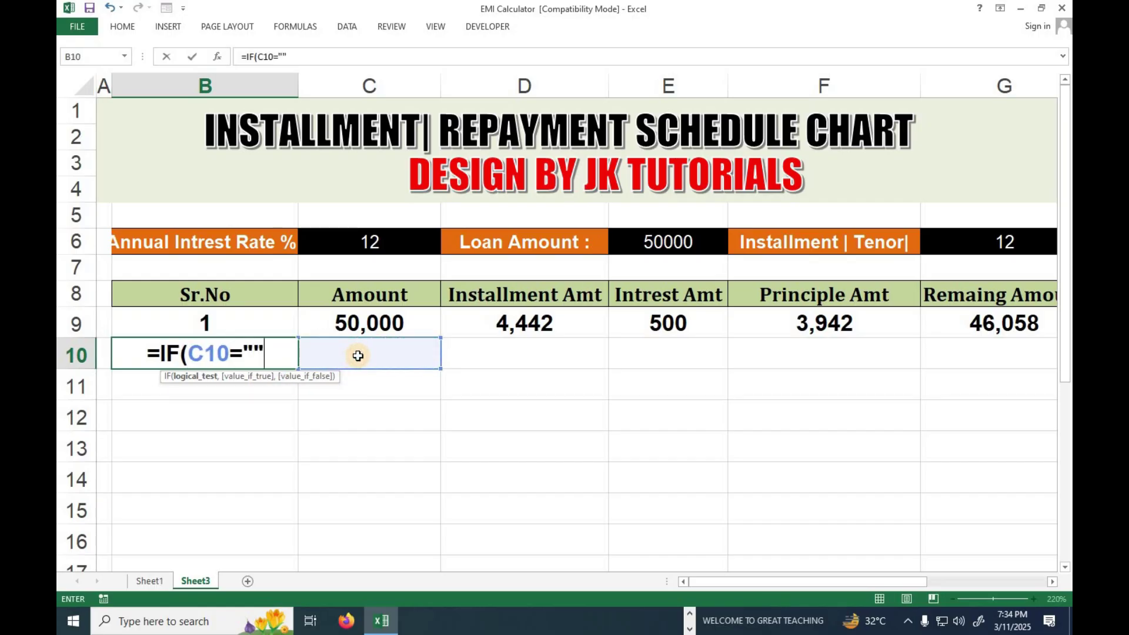
text( "".)
key(alt)
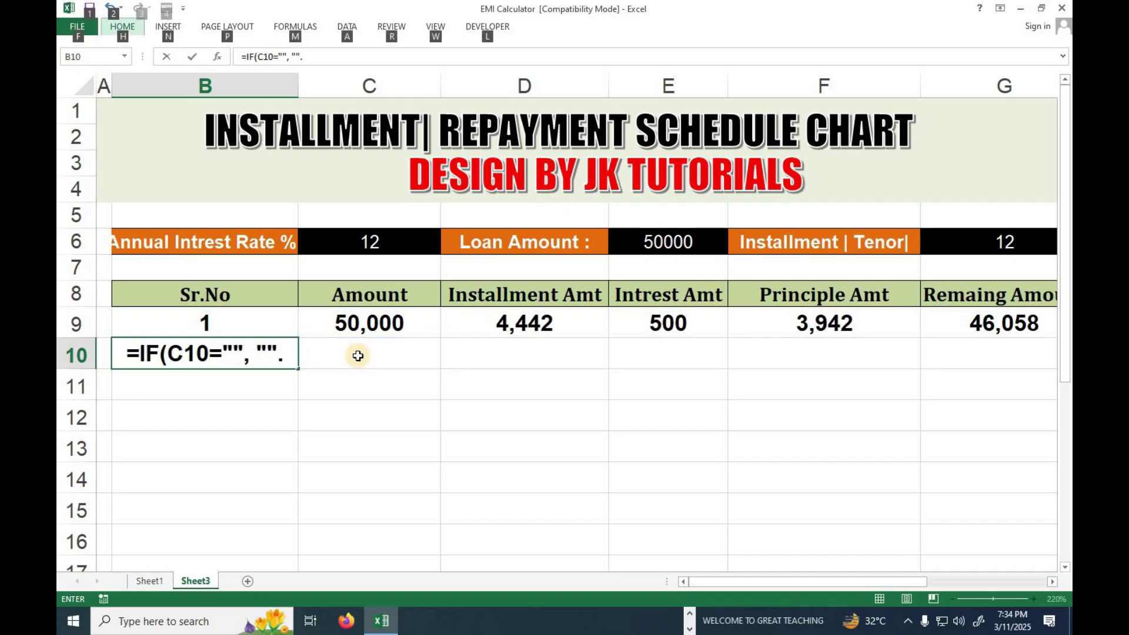
click(287, 356)
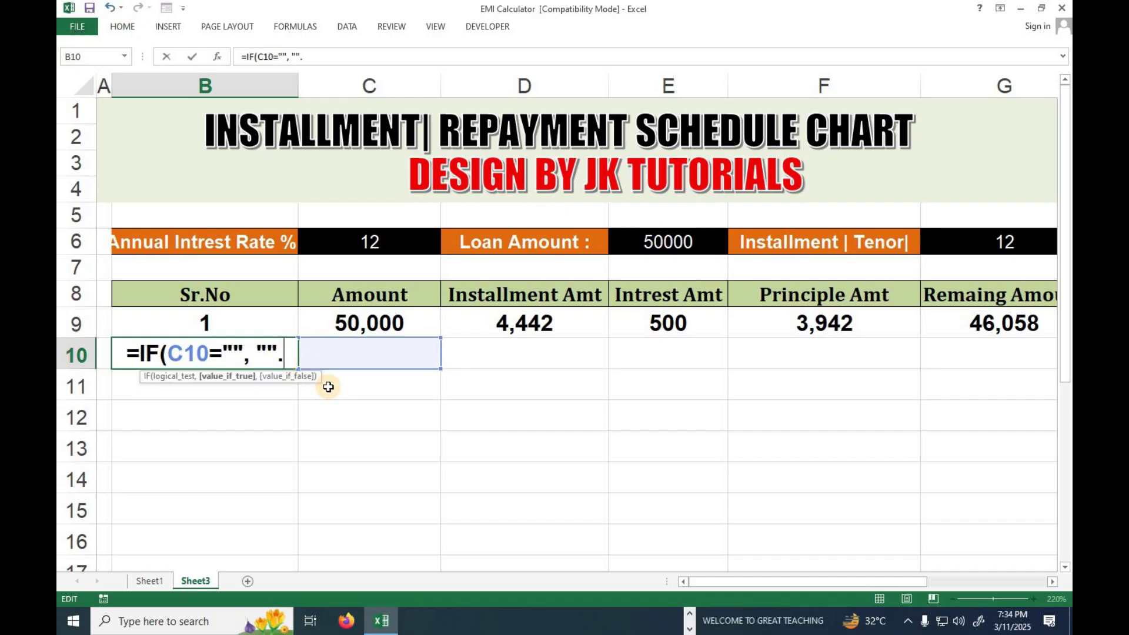
key(BackSpace)
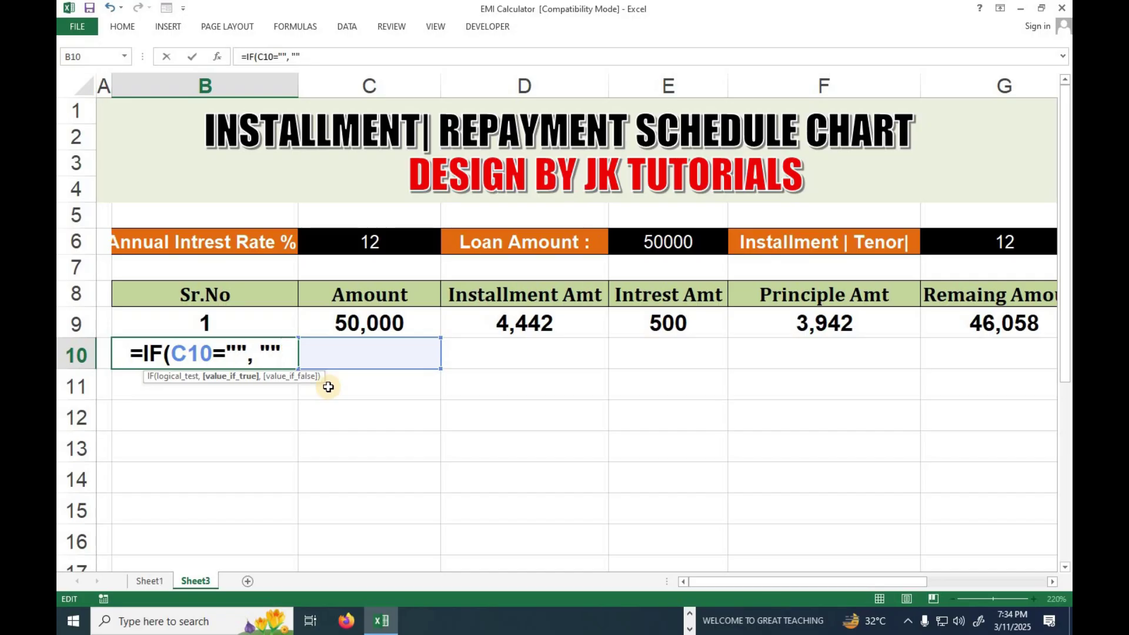
text(,)
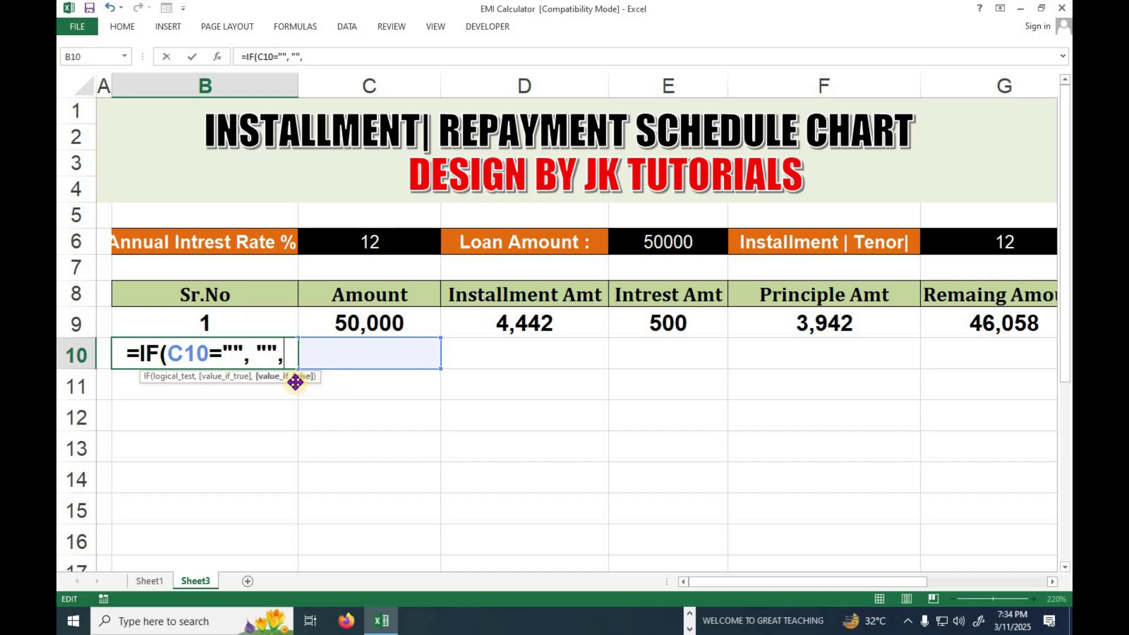
Complete the B10 formula with B9+1, incrementing the previous serial number
click(229, 324)
text(+1))
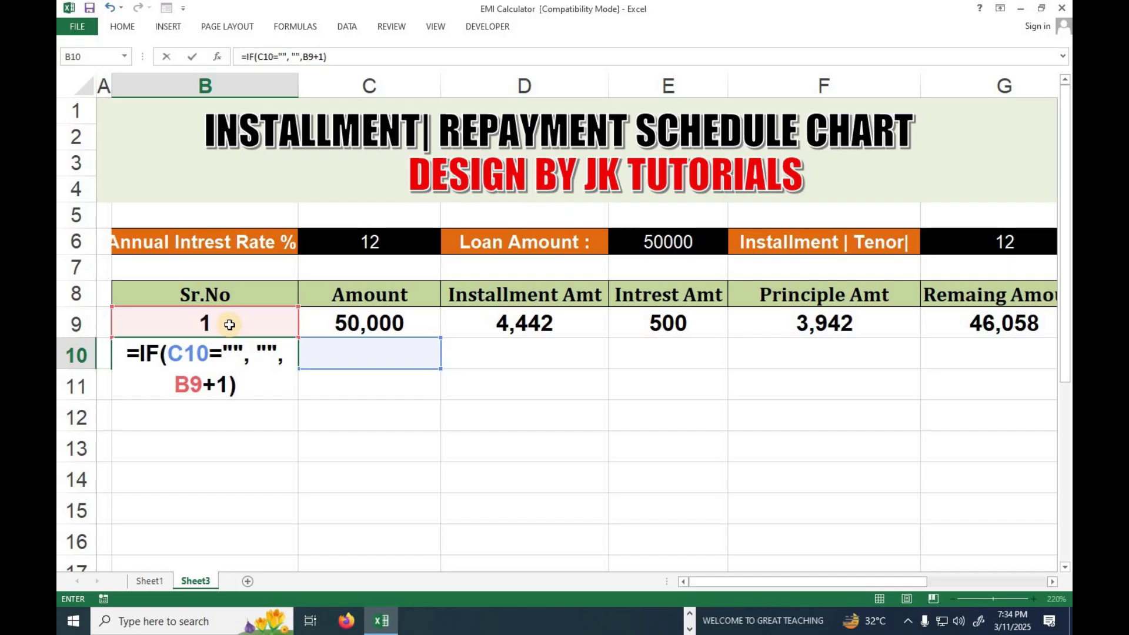
key(Return)
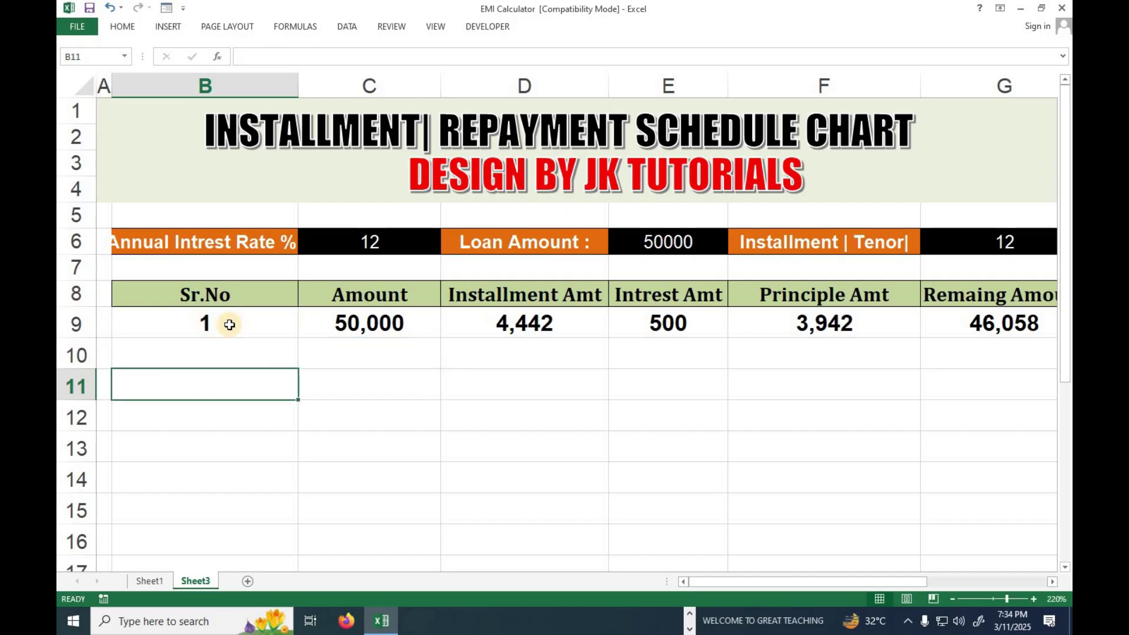
Begin the second Amount formula in C10 with =IF(G9<1, "", testing the previous row's remaining amount
click(381, 357)
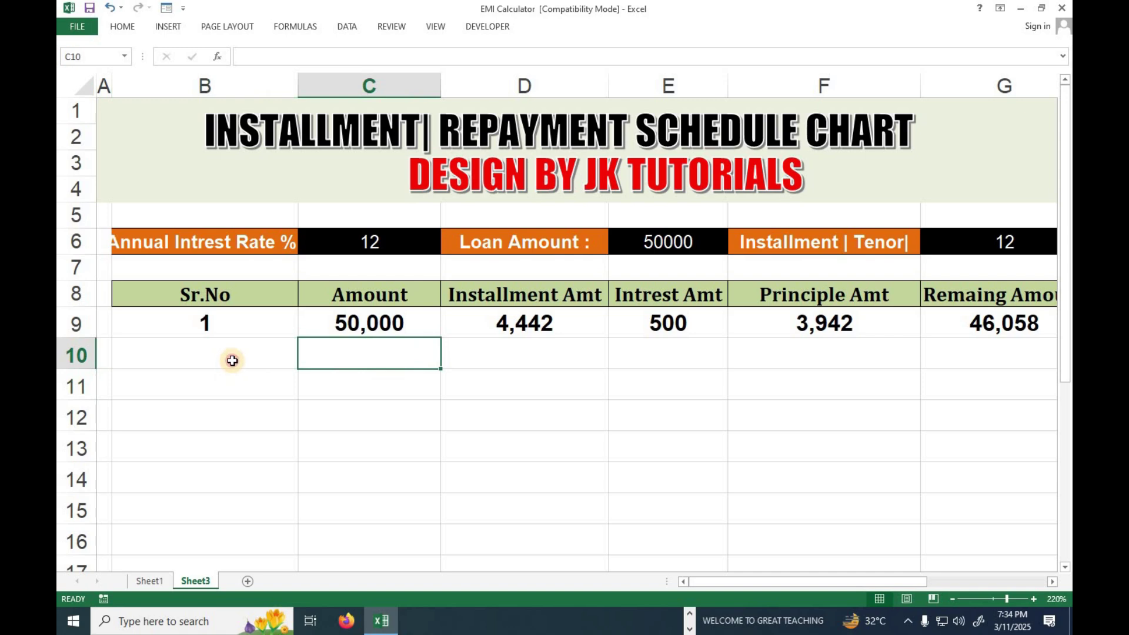
click(232, 360)
click(352, 356)
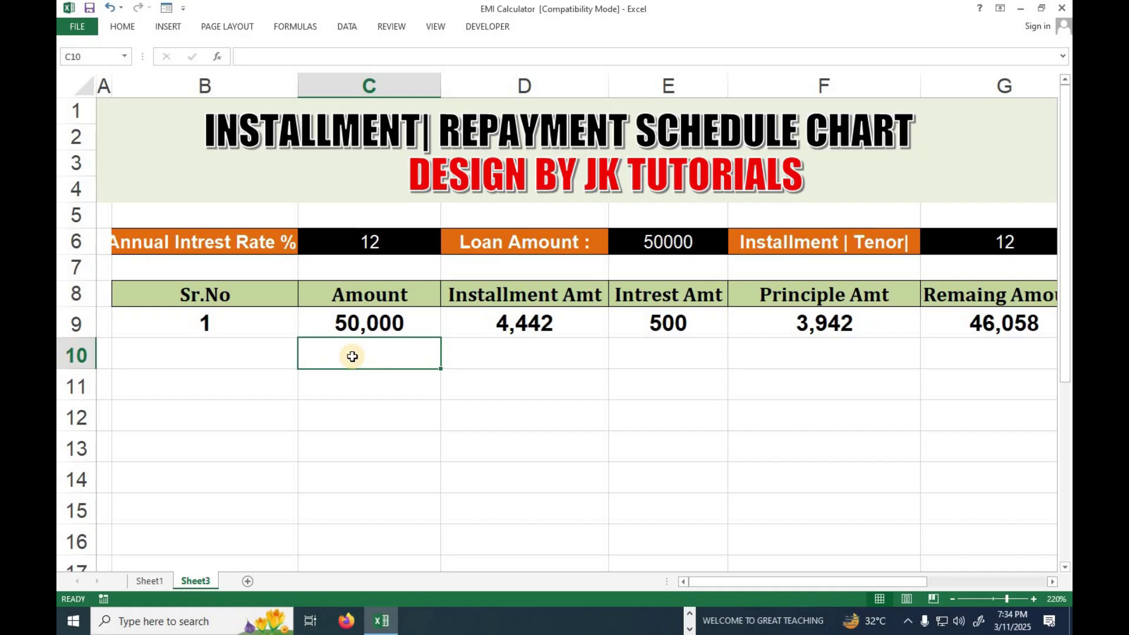
text(=if)
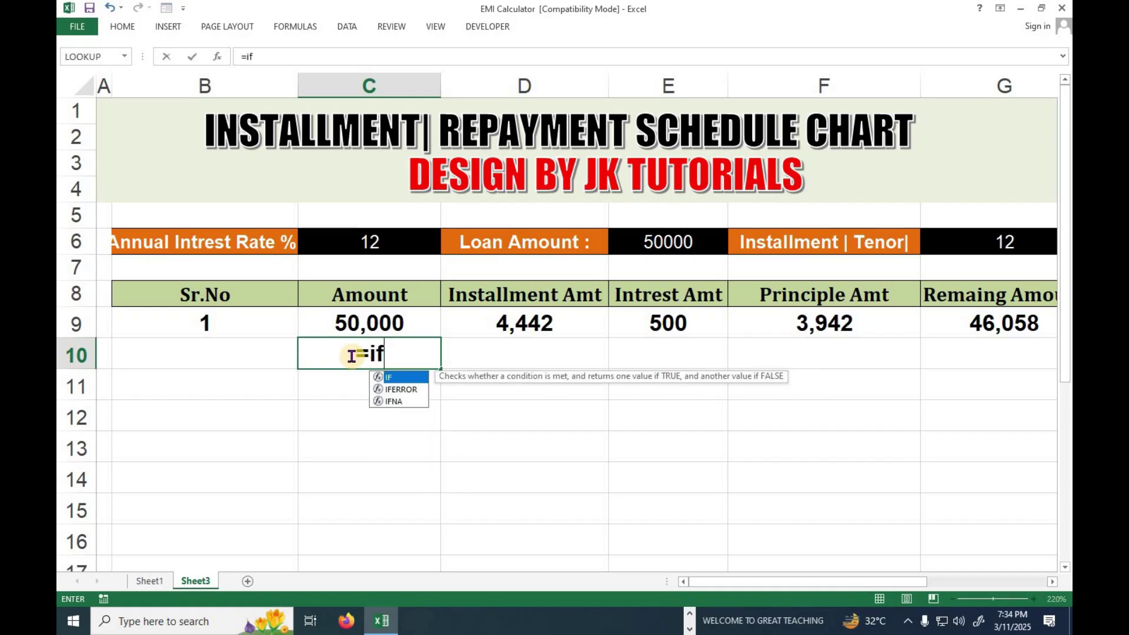
key(Tab)
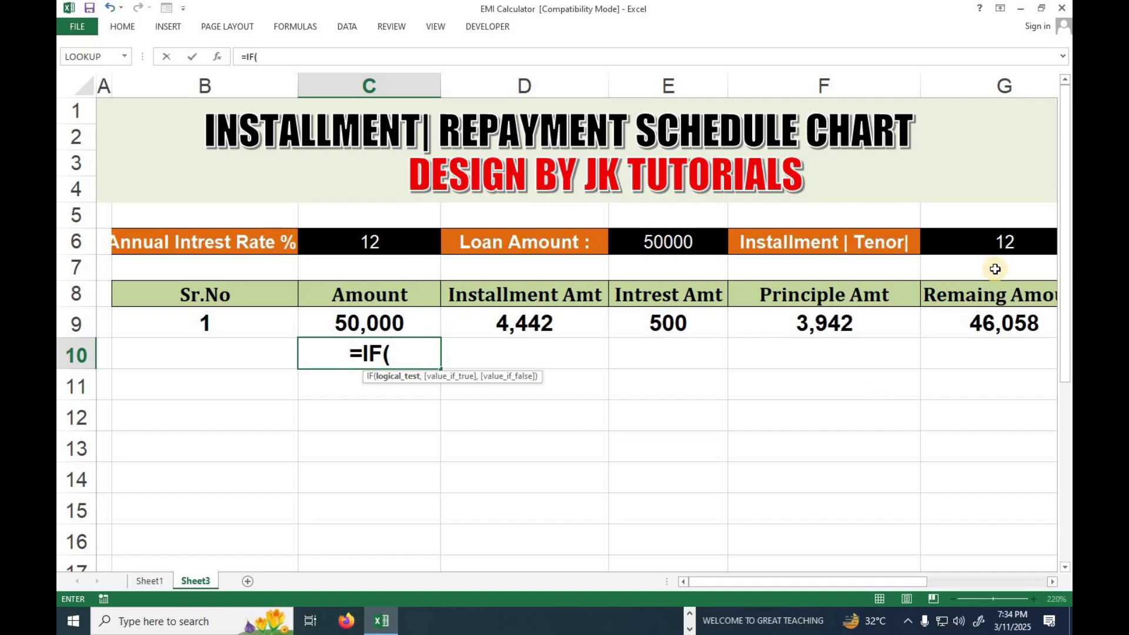
drag(851, 582, 898, 563)
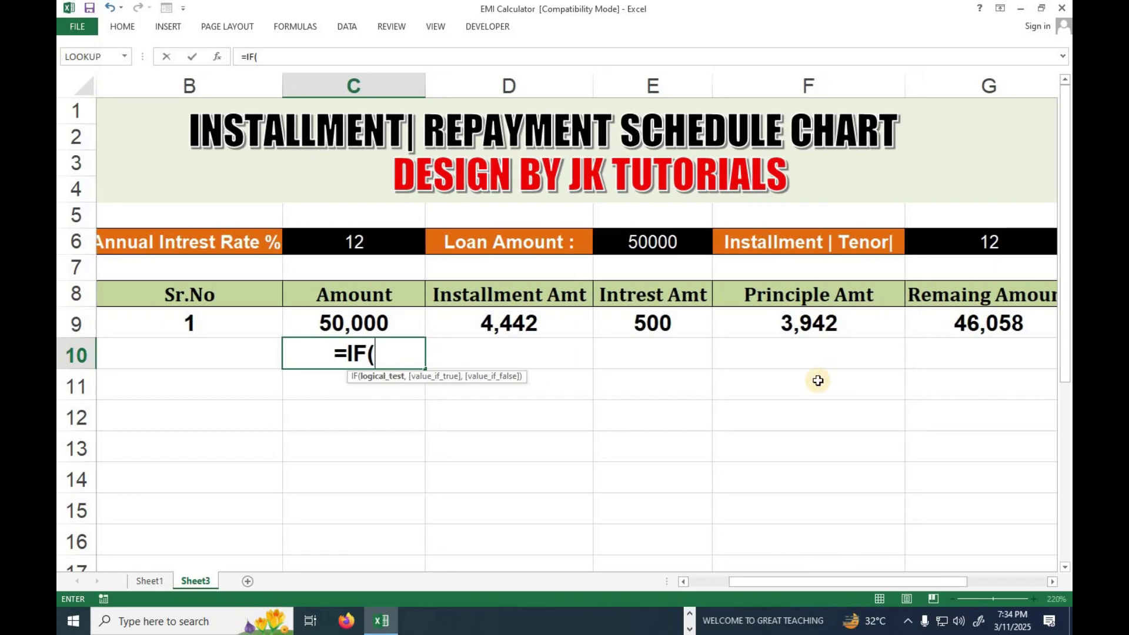
click(979, 318)
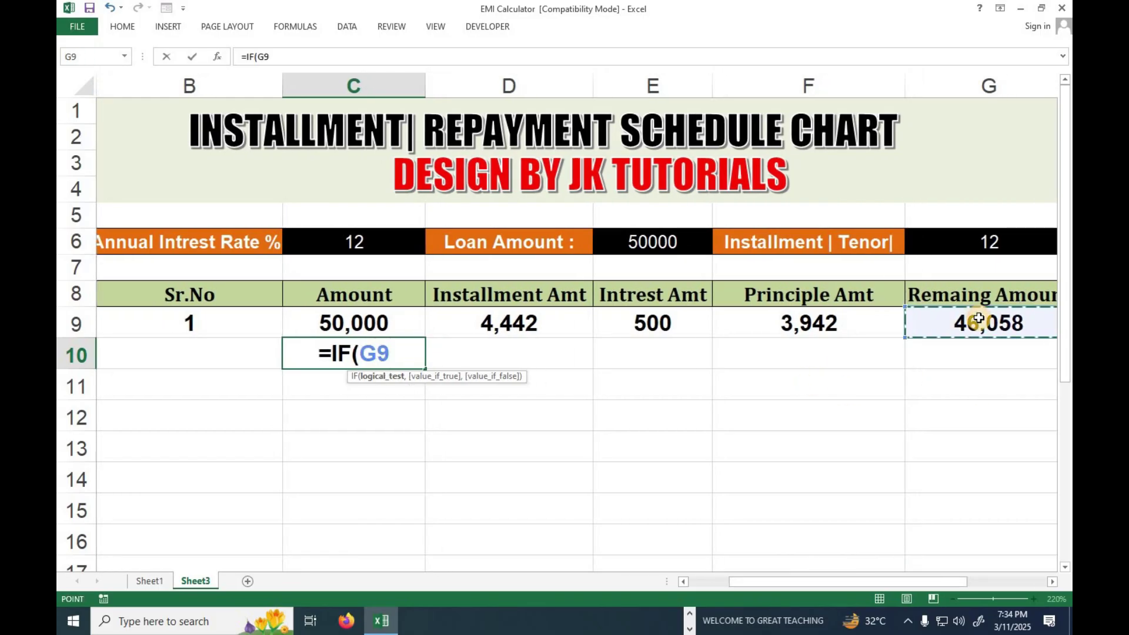
text(<)
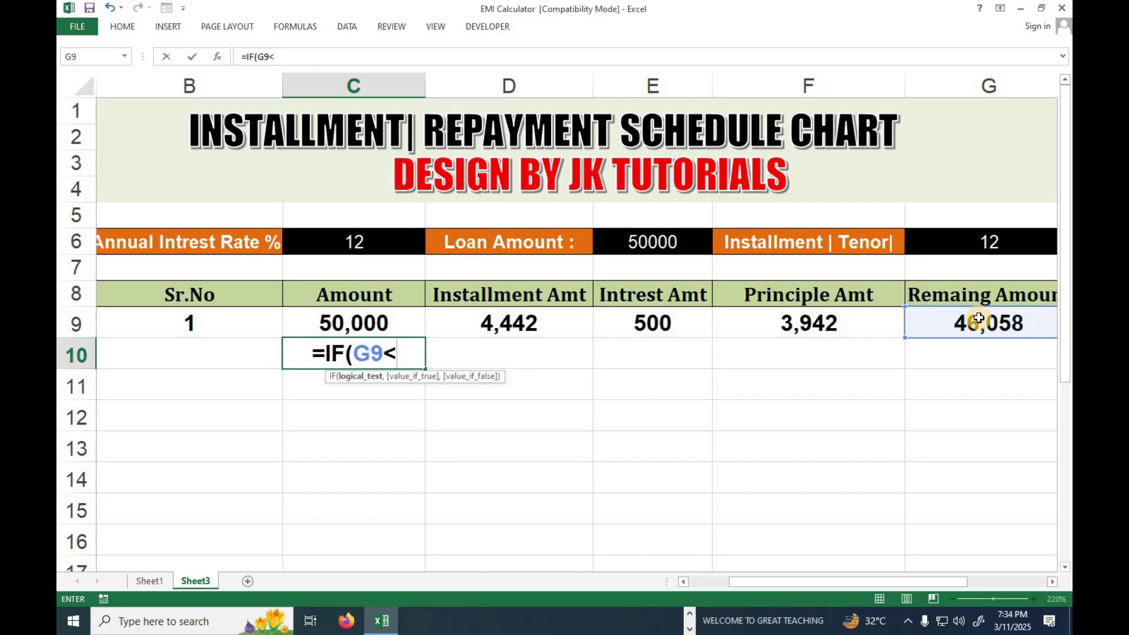
text(1)
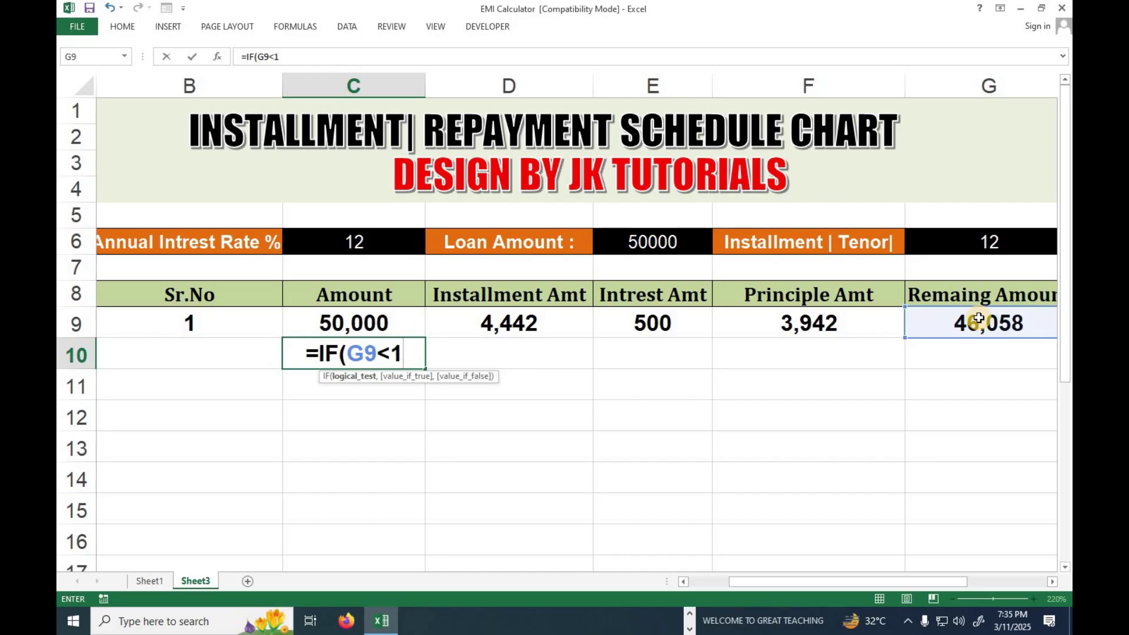
text(, "")
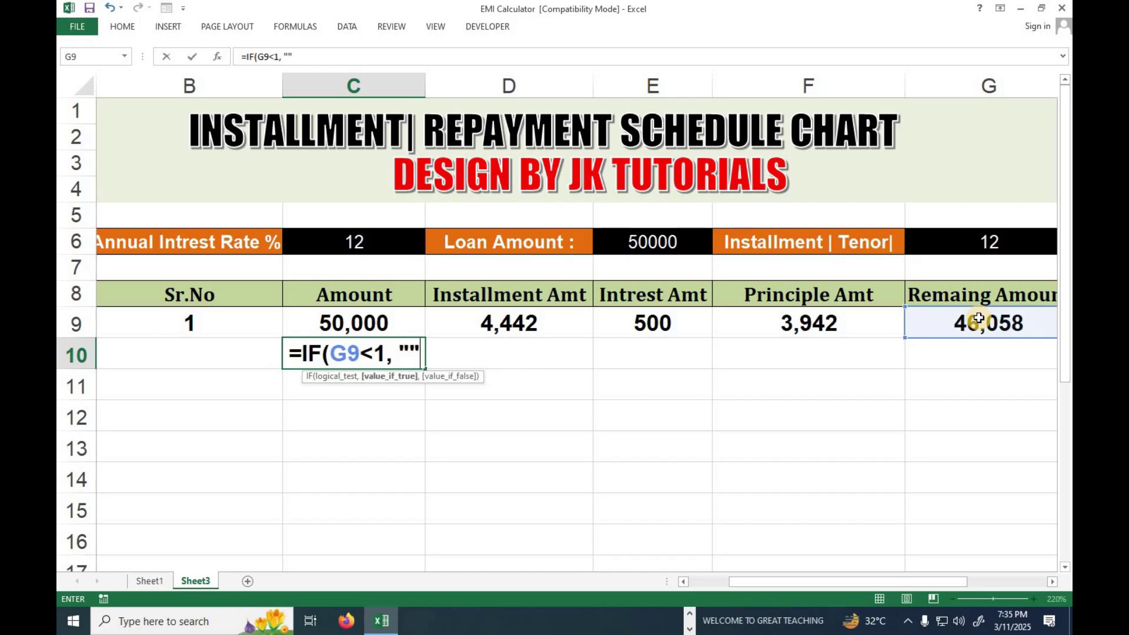
text(,)
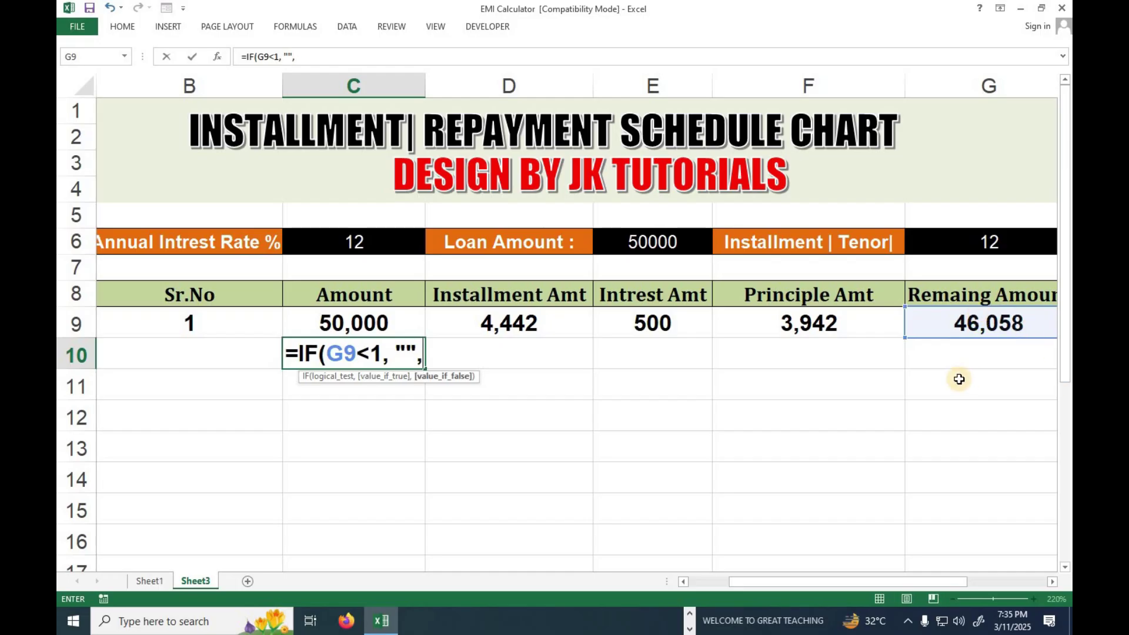
Complete the C10 formula with G9, carrying the remaining amount forward
click(980, 324)
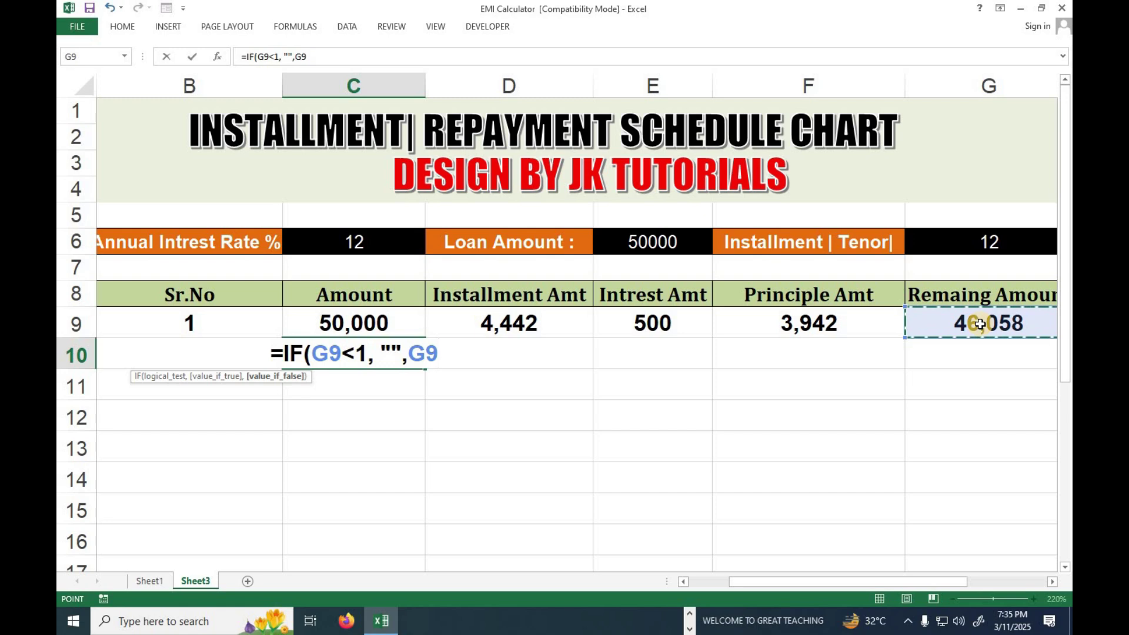
text())
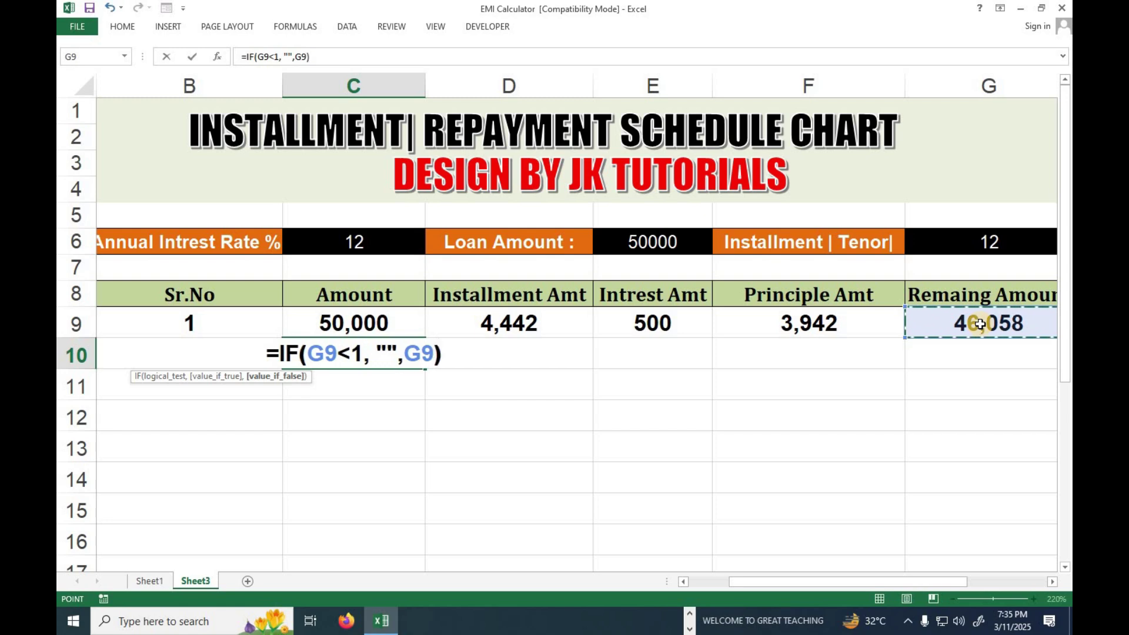
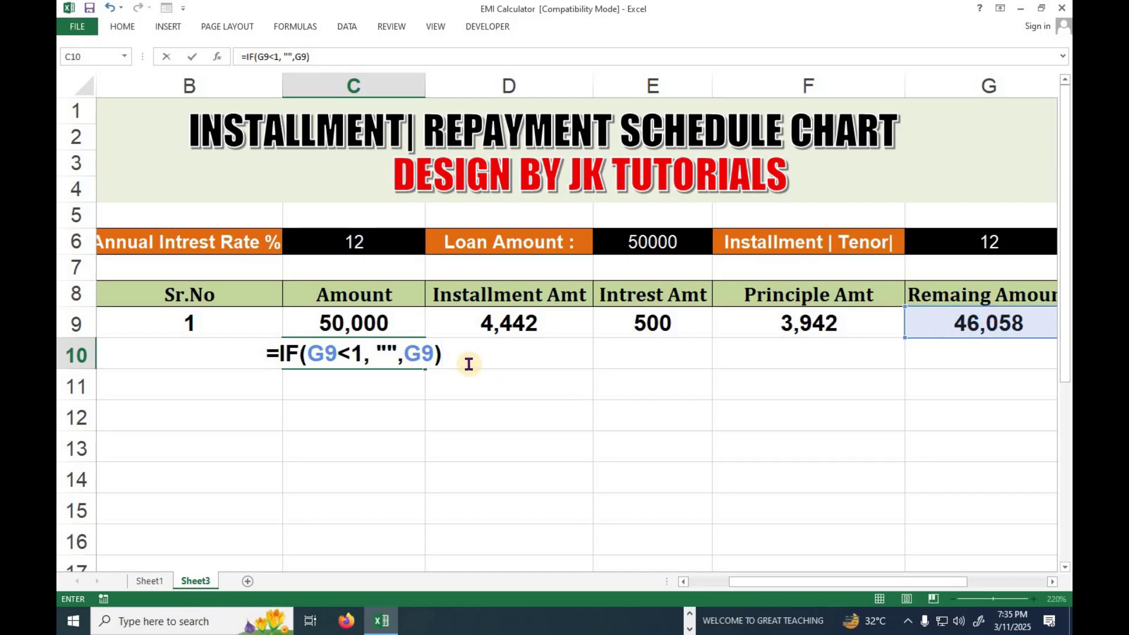
key(Return)
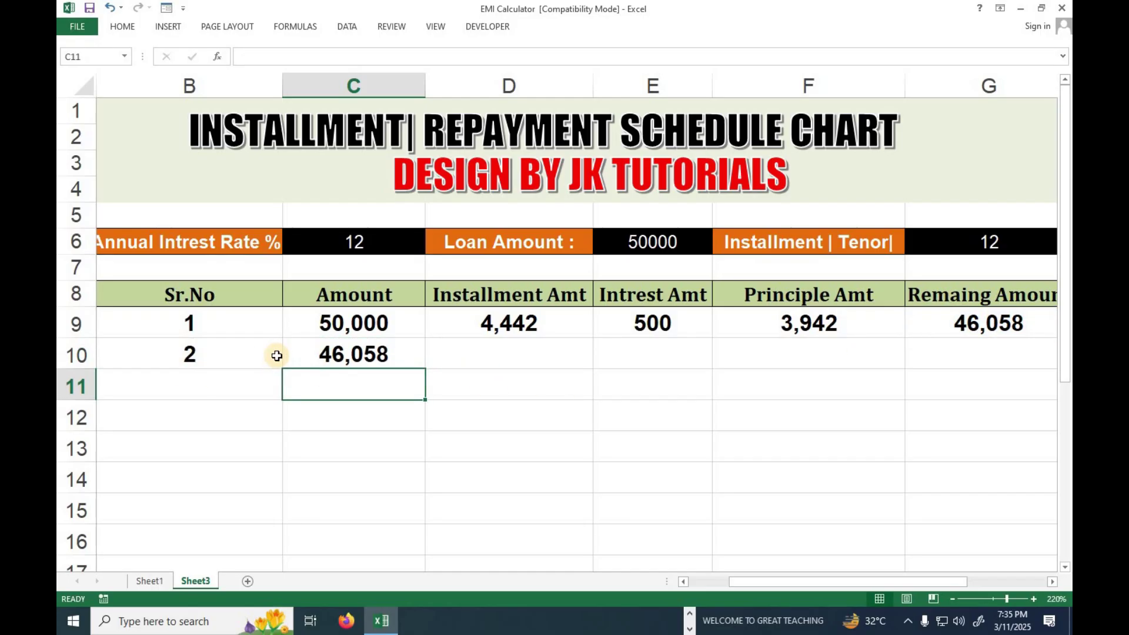
Begin the second Installment Amt formula in D10 with =IF(C10="", "", as the blank check on the amount
click(319, 350)
click(485, 357)
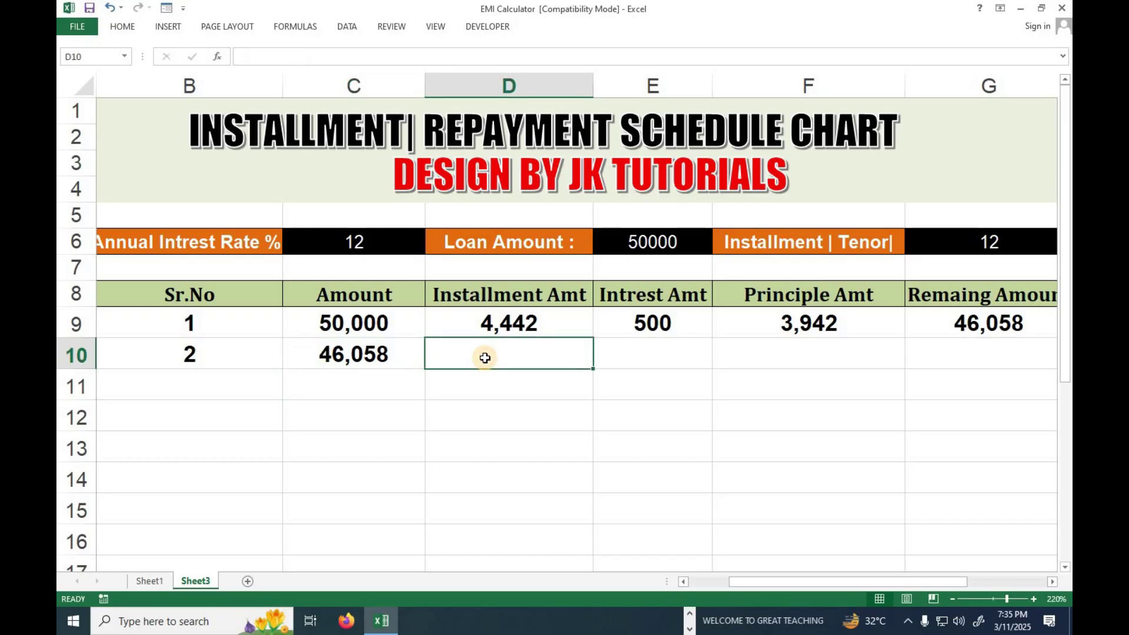
text(=if)
key(Tab)
click(374, 351)
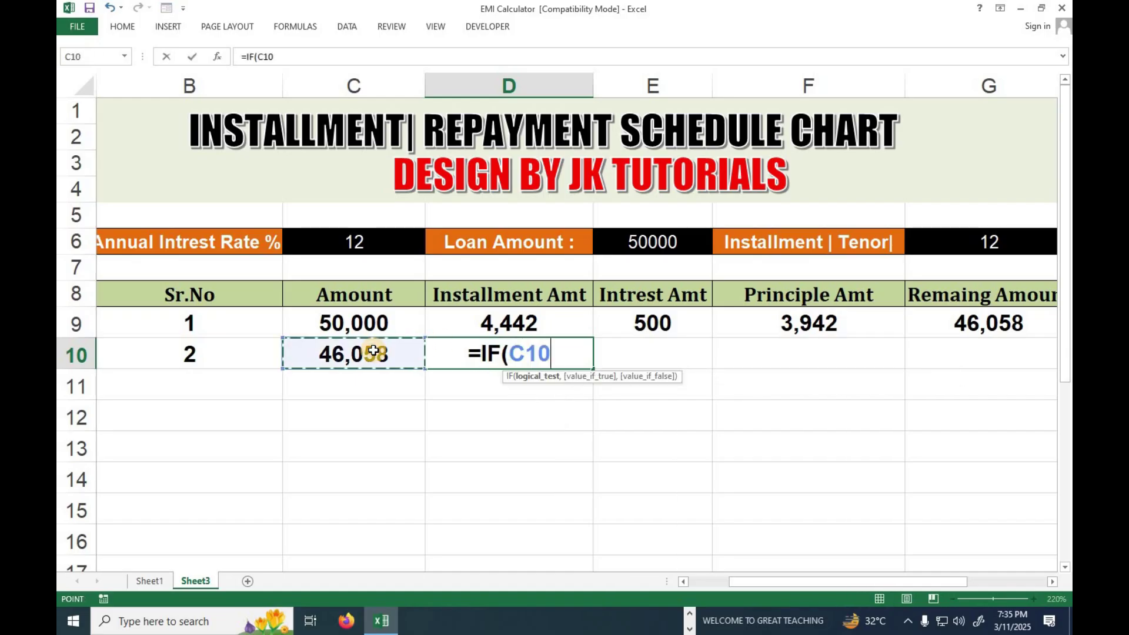
text(="")
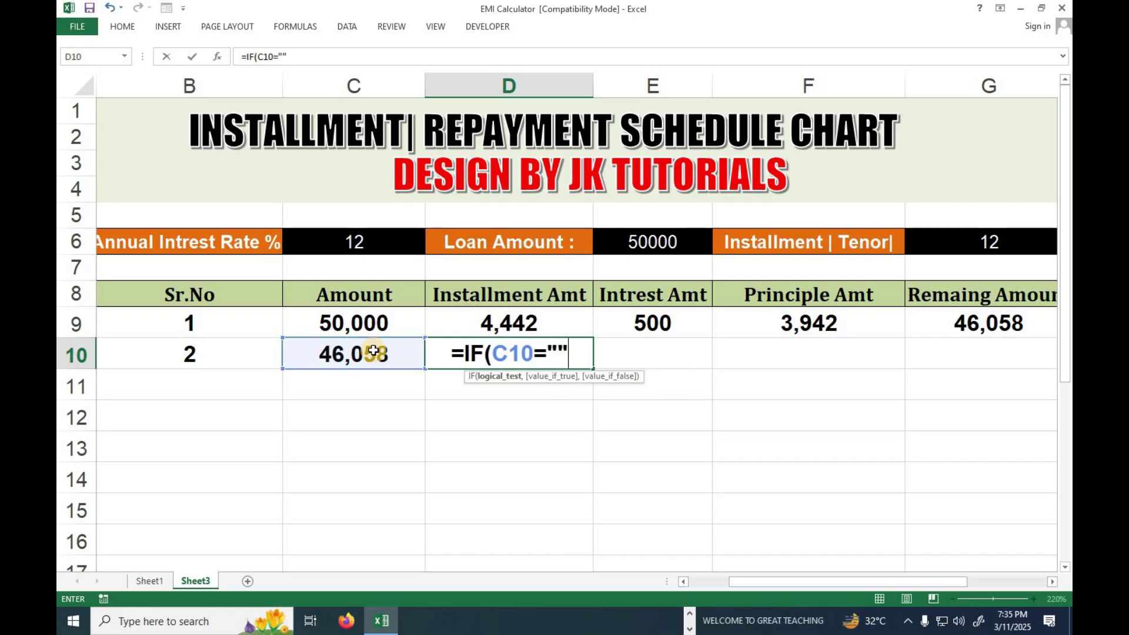
text(, "",)
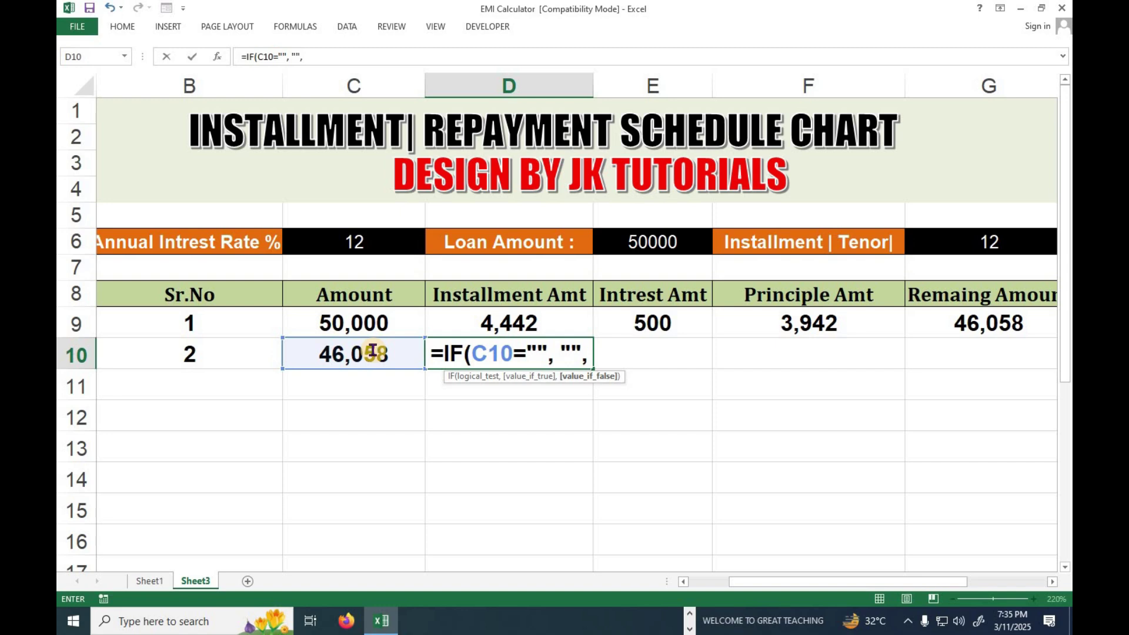
Add -PMT( to the D10 formula as the value if false, with $C$6/1200 as the monthly rate
text( -pmt)
key(Tab)
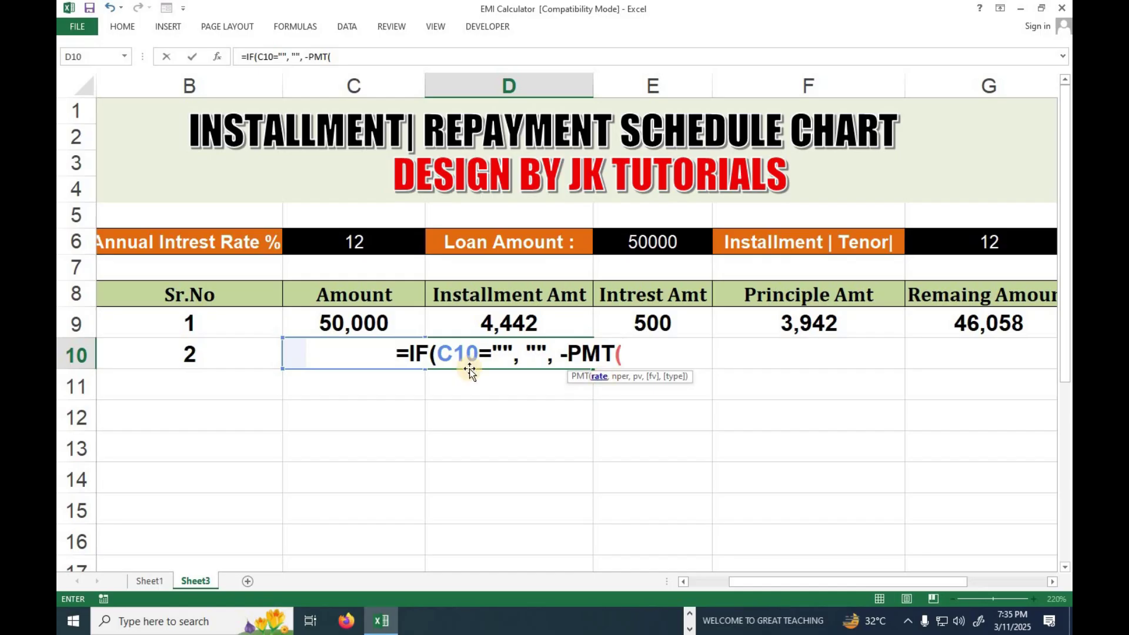
click(362, 243)
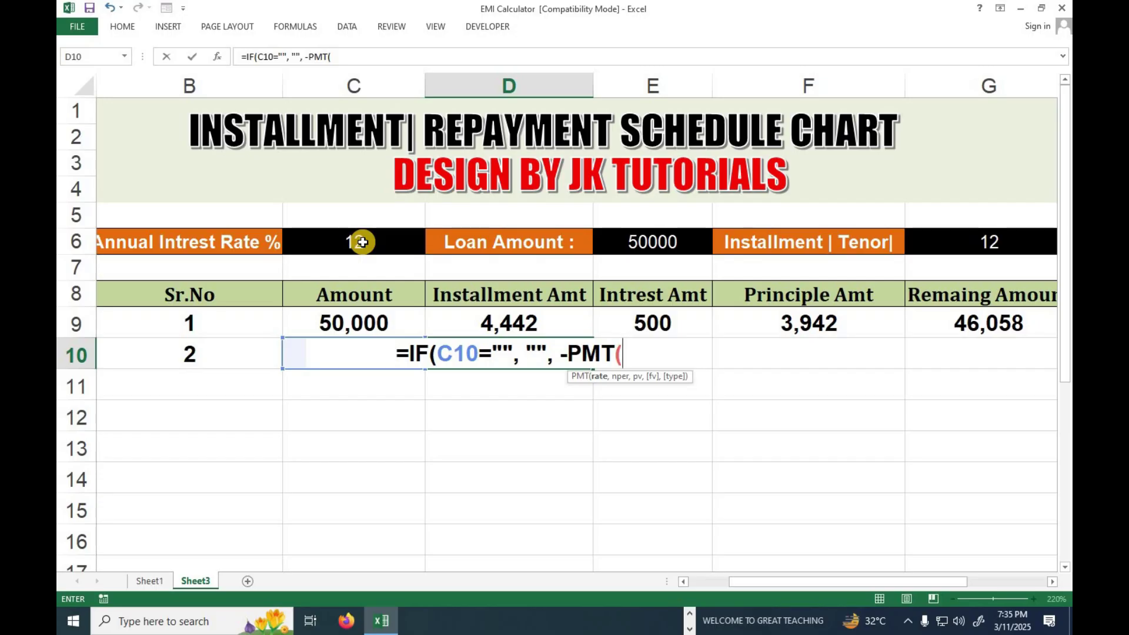
click(362, 243)
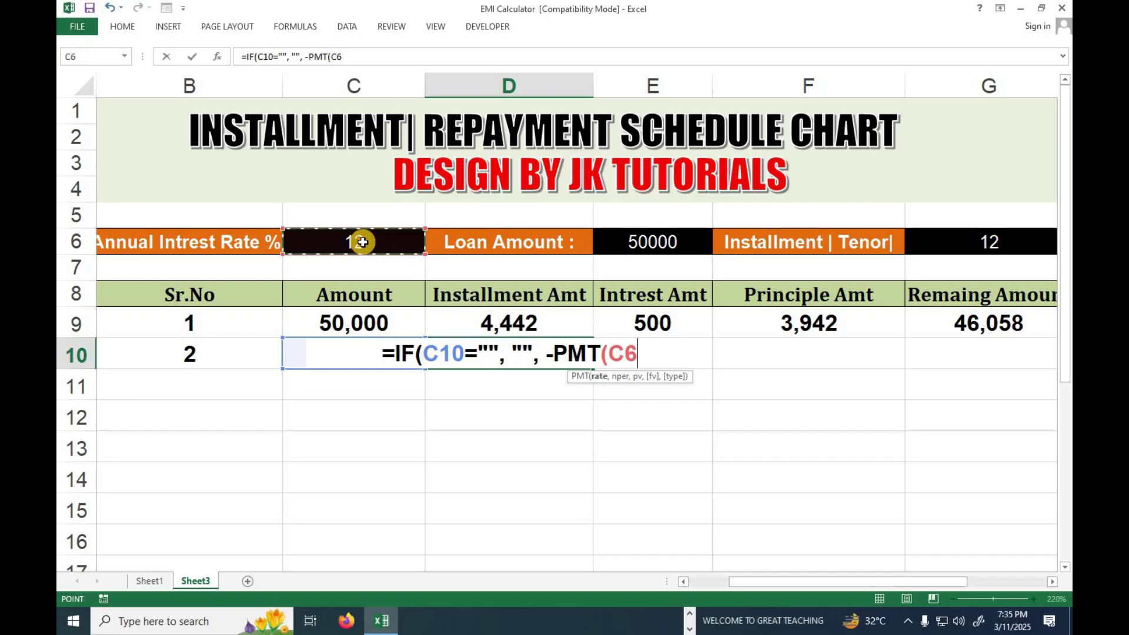
key(F4)
text(/12)
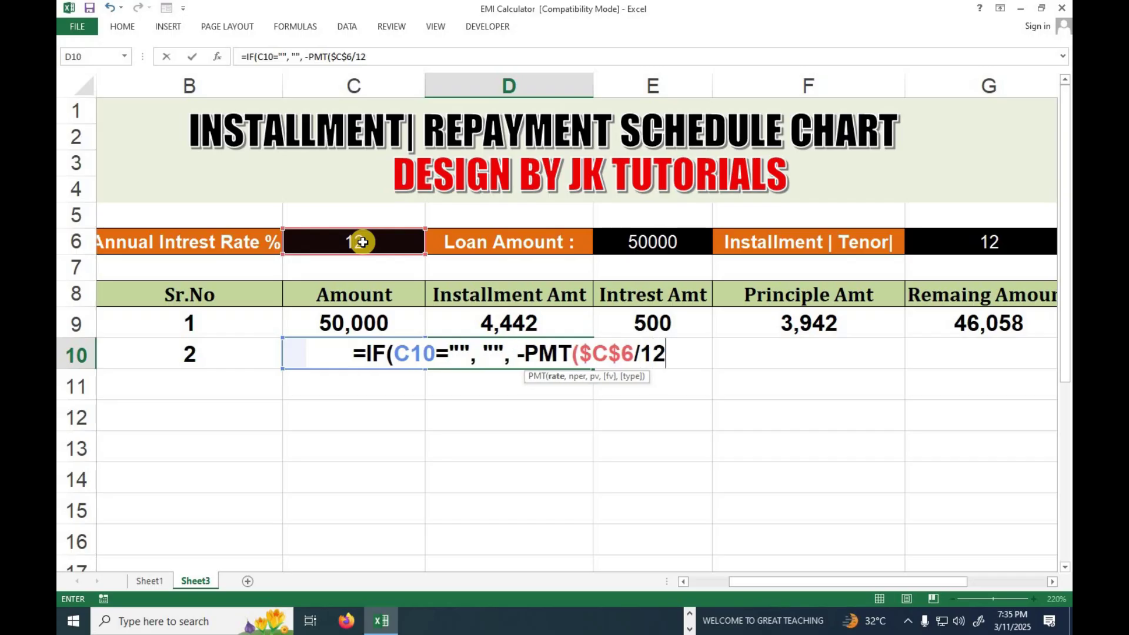
text(00,)
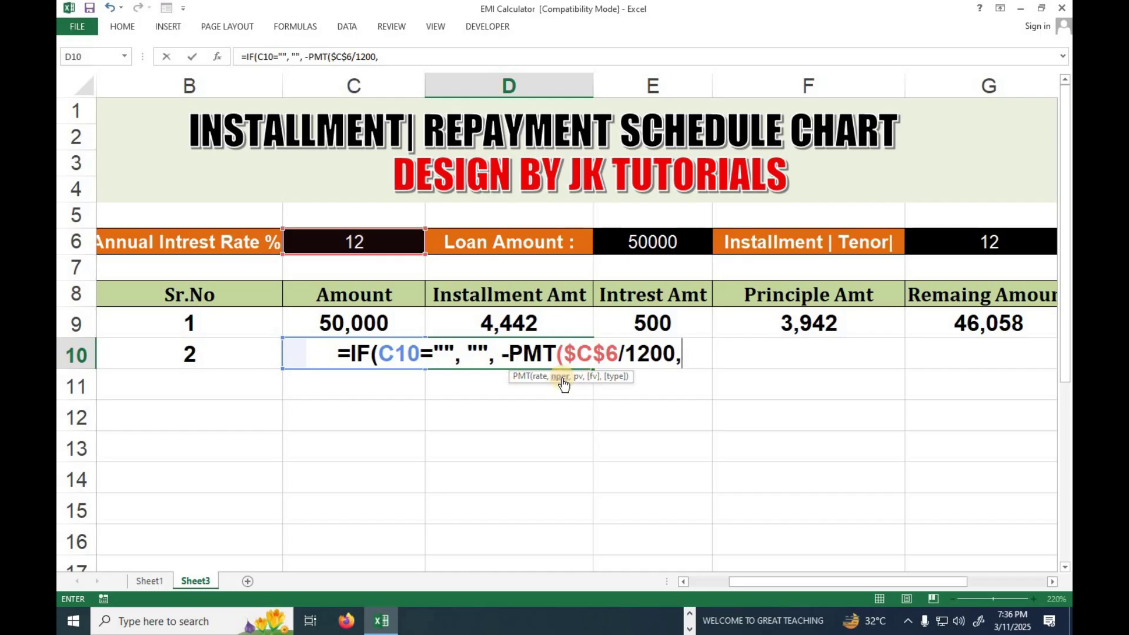
Complete the D10 formula with $G$6 as the number of periods and E6 as the loan amount
click(959, 243)
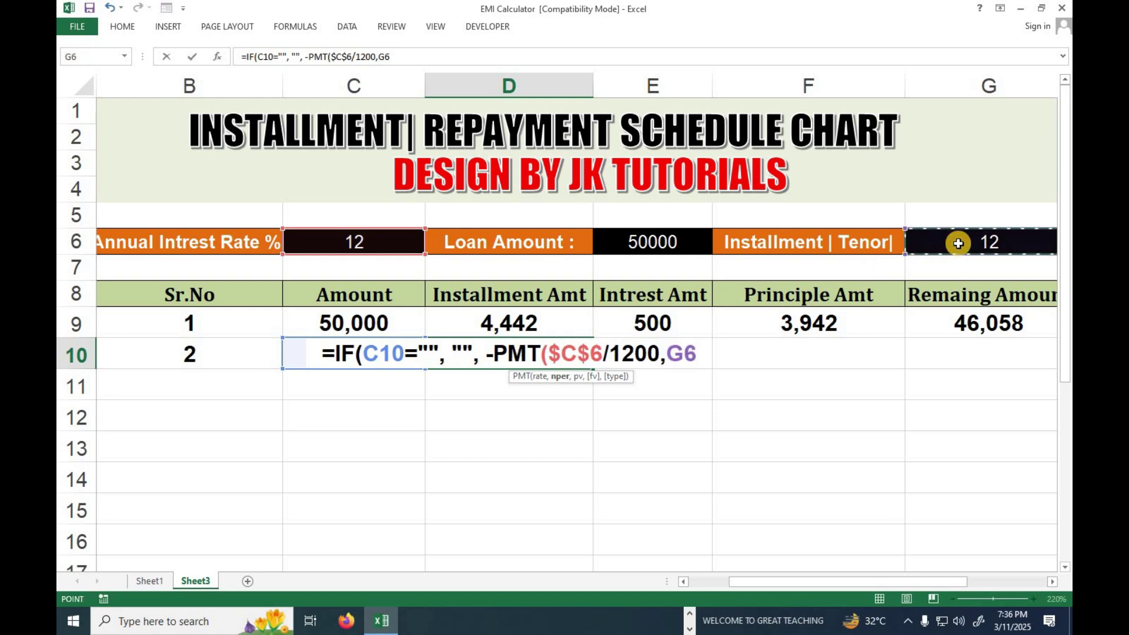
key(F4)
text(,)
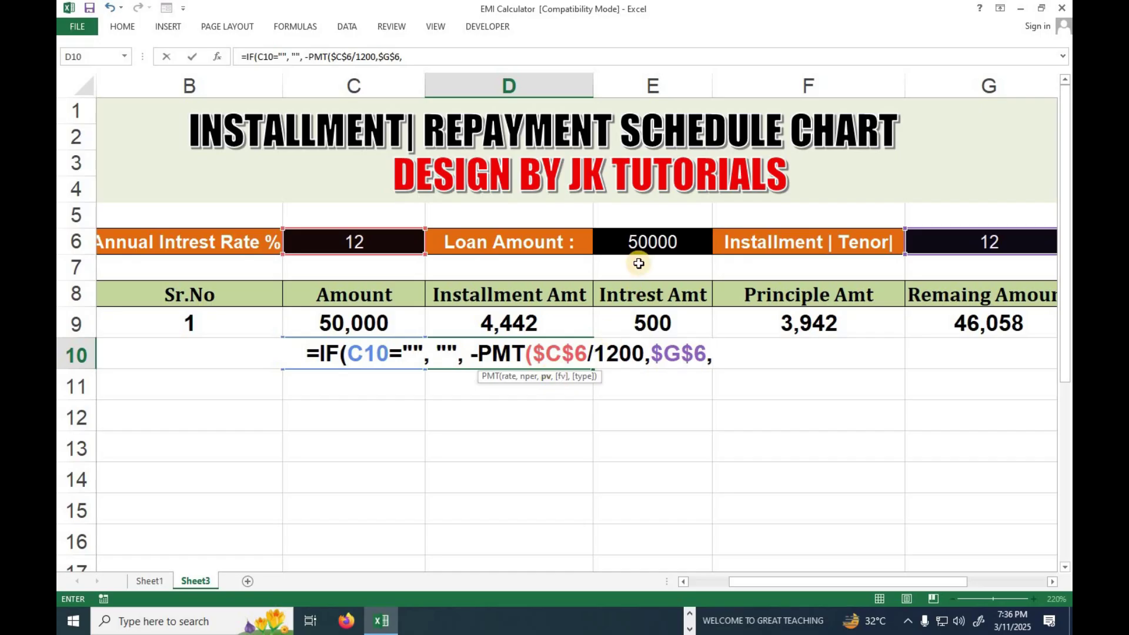
click(642, 243)
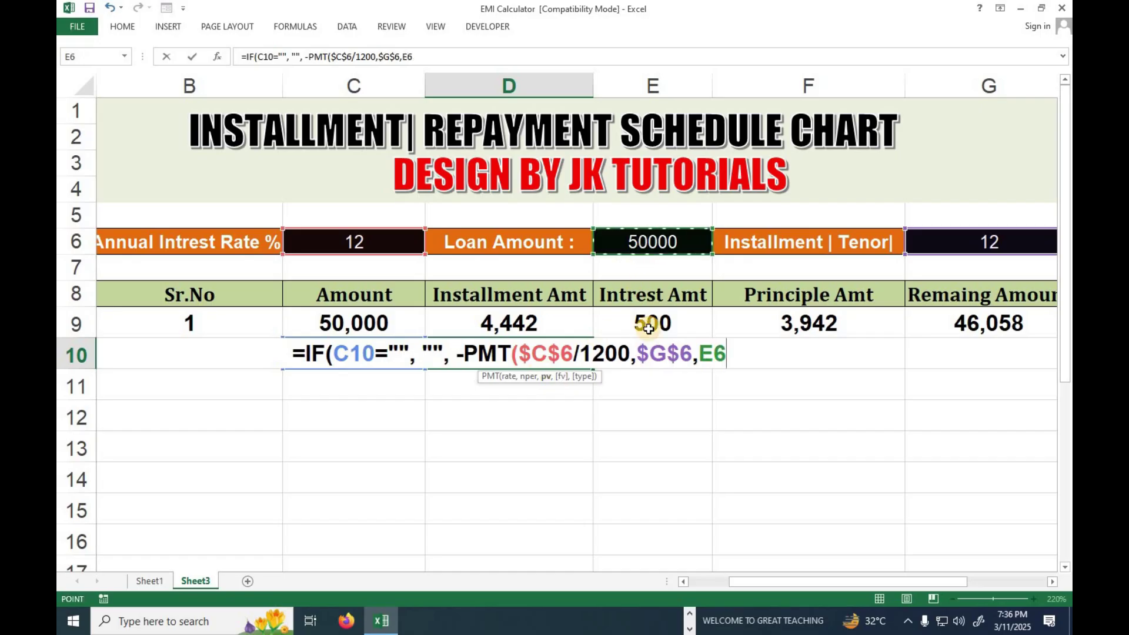
text())
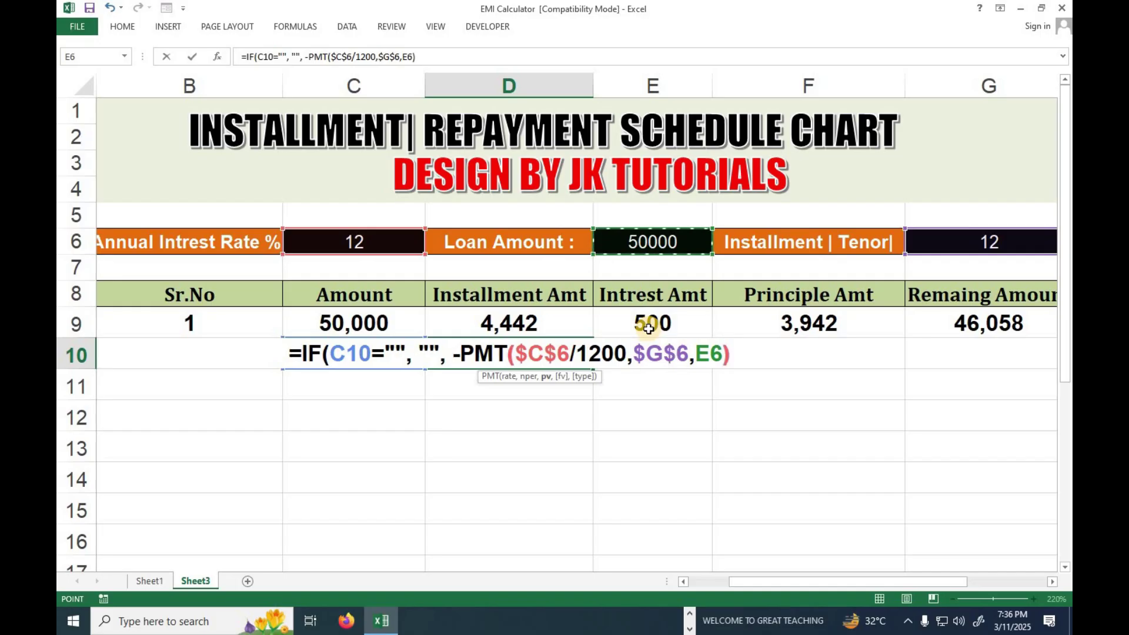
text())
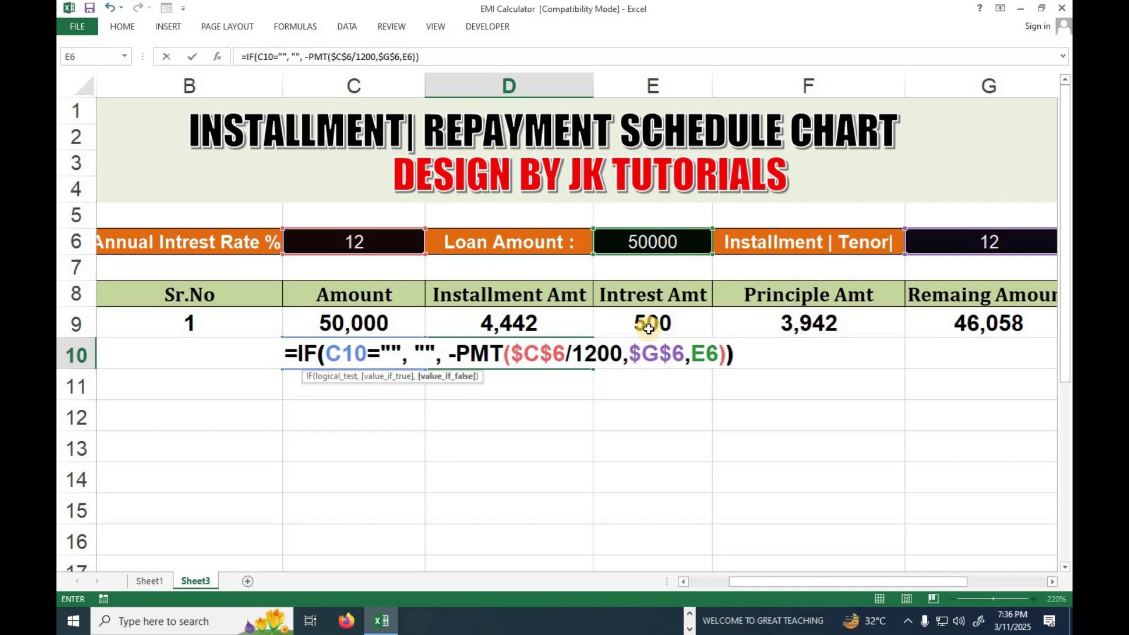
key(Return)
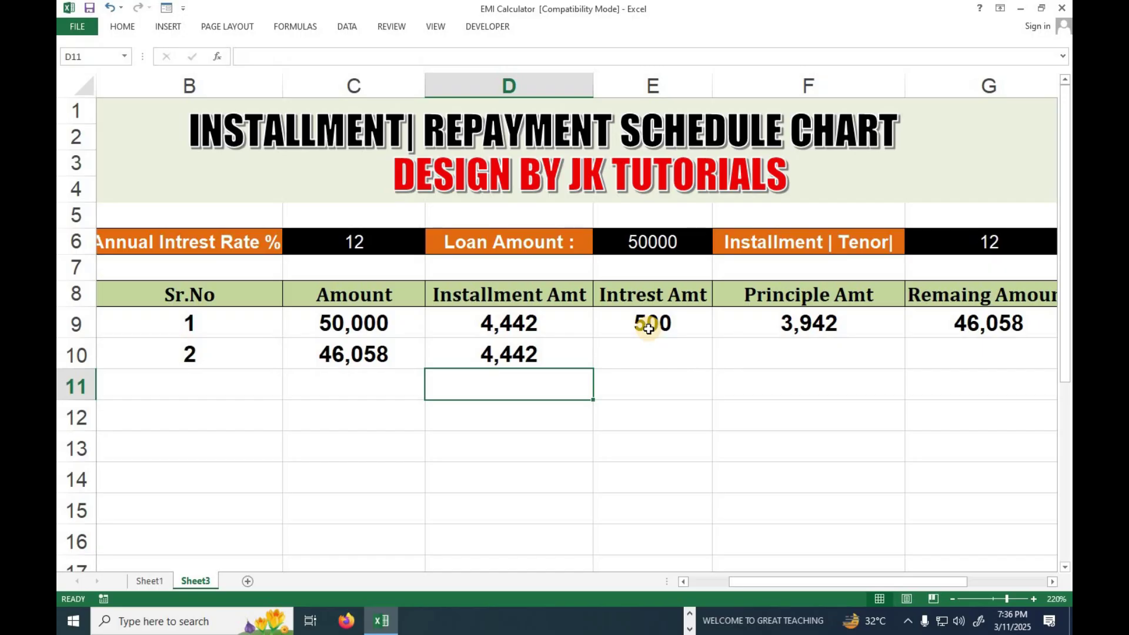
key(Up)
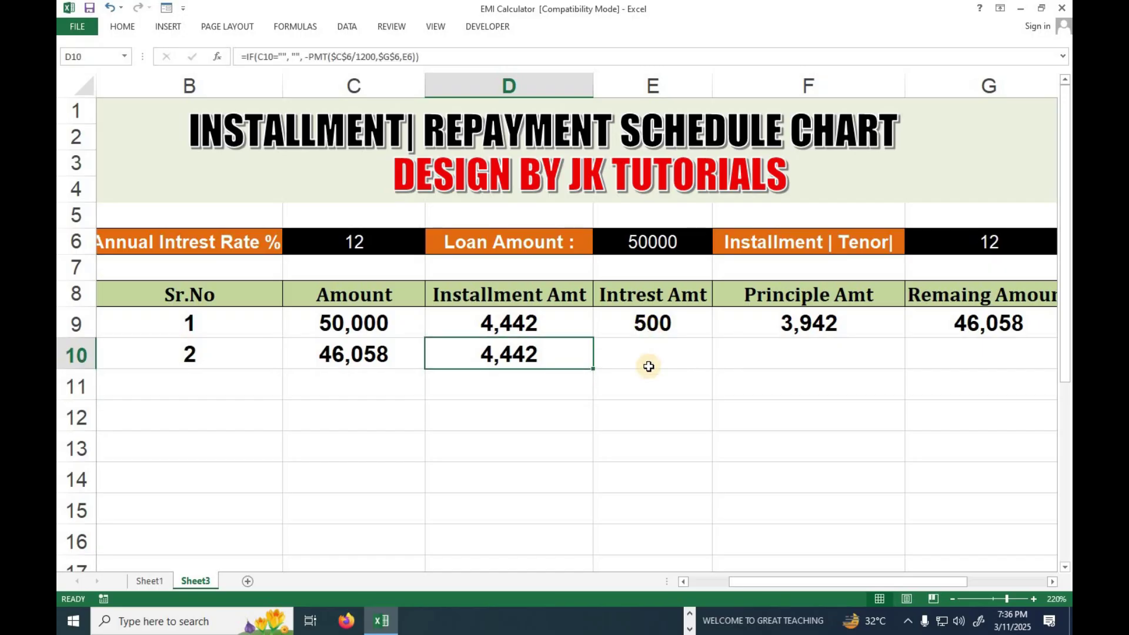
Begin the second Intrest Amt formula in E10 with =IF(C10="", "", as the blank check on the amount
click(654, 358)
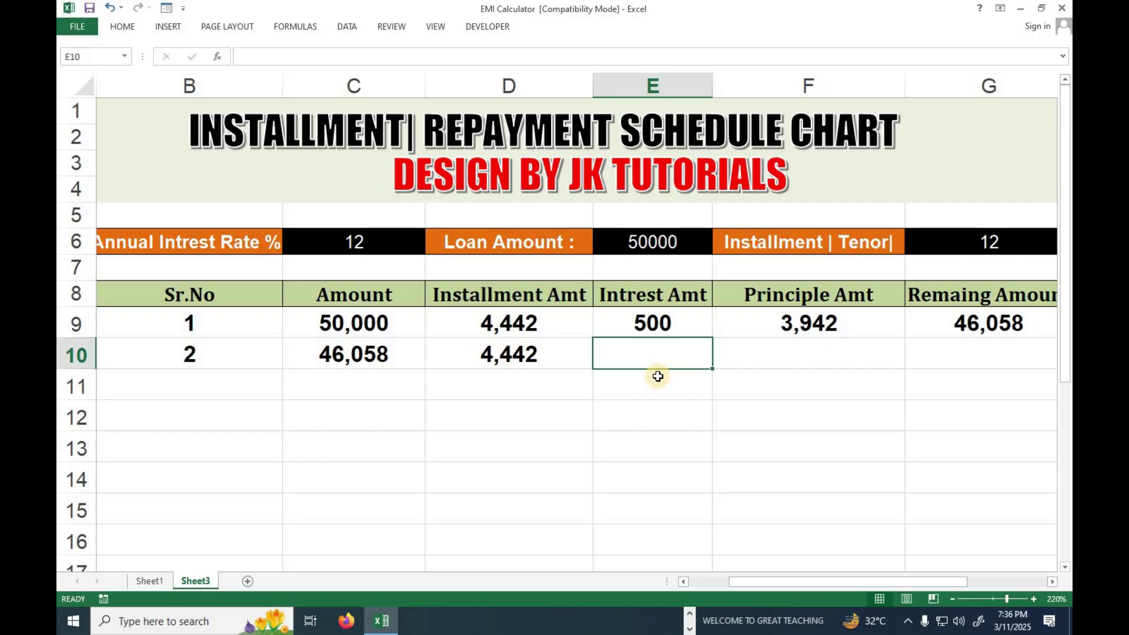
text(=)
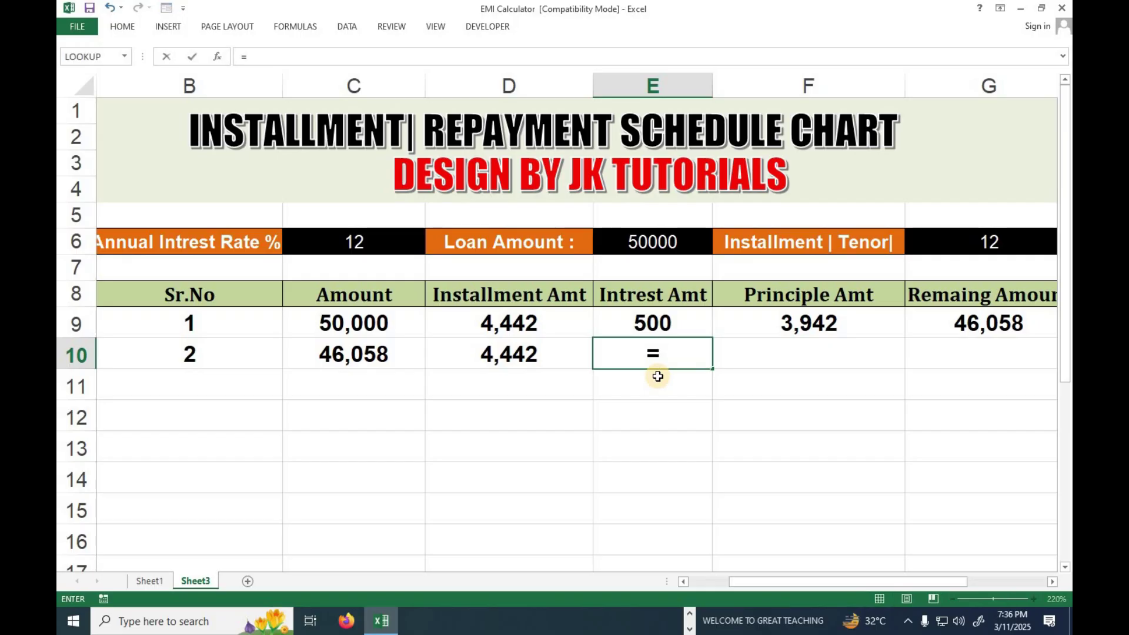
text(if)
key(Tab)
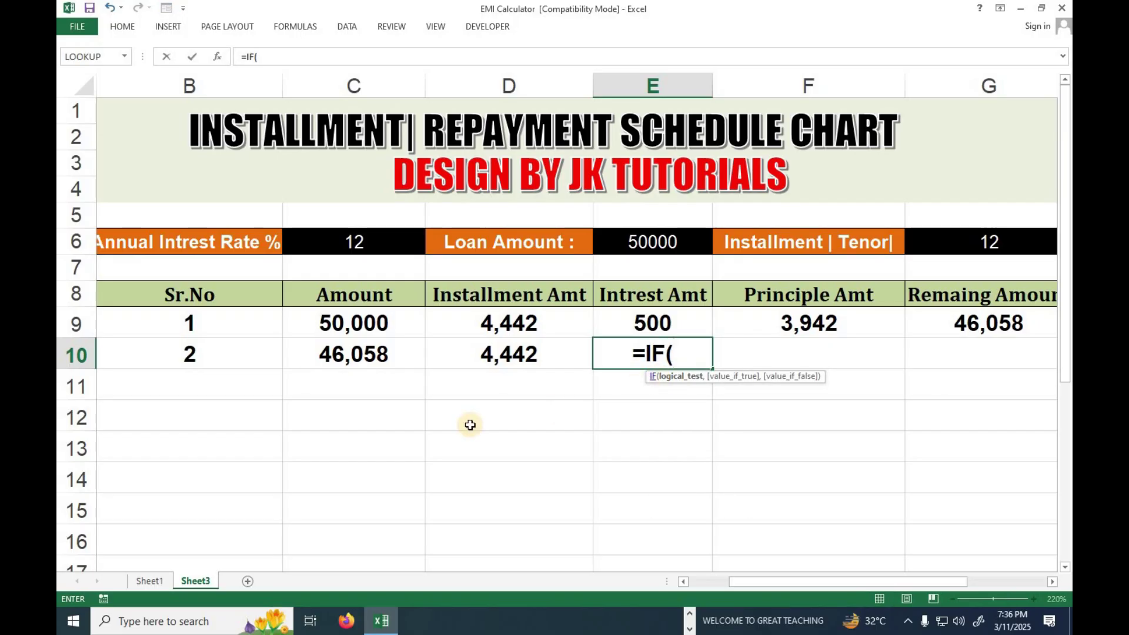
click(355, 354)
text(="")
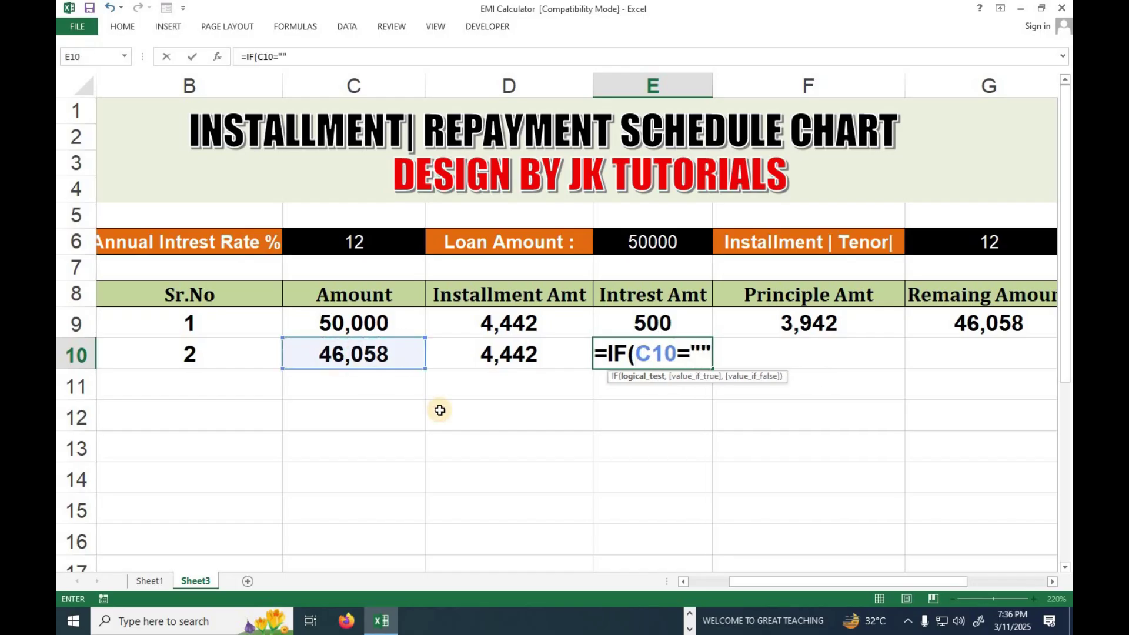
text(,)
text( "")
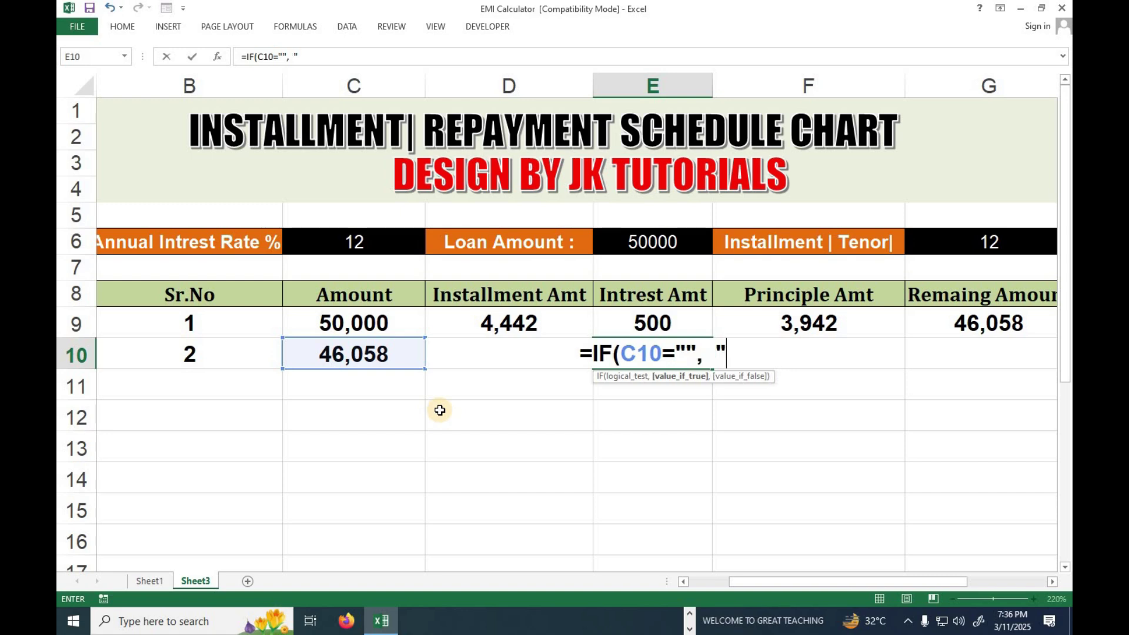
text(,)
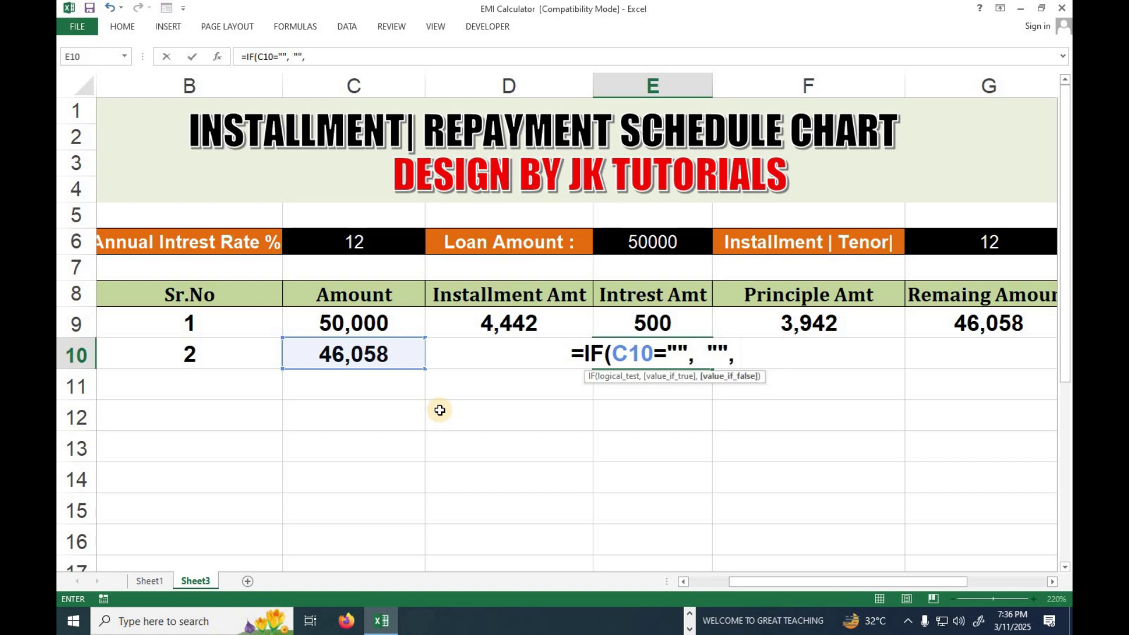
Complete the E10 formula with C10*$C$6/1200, calculating the monthly interest on the amount
click(356, 356)
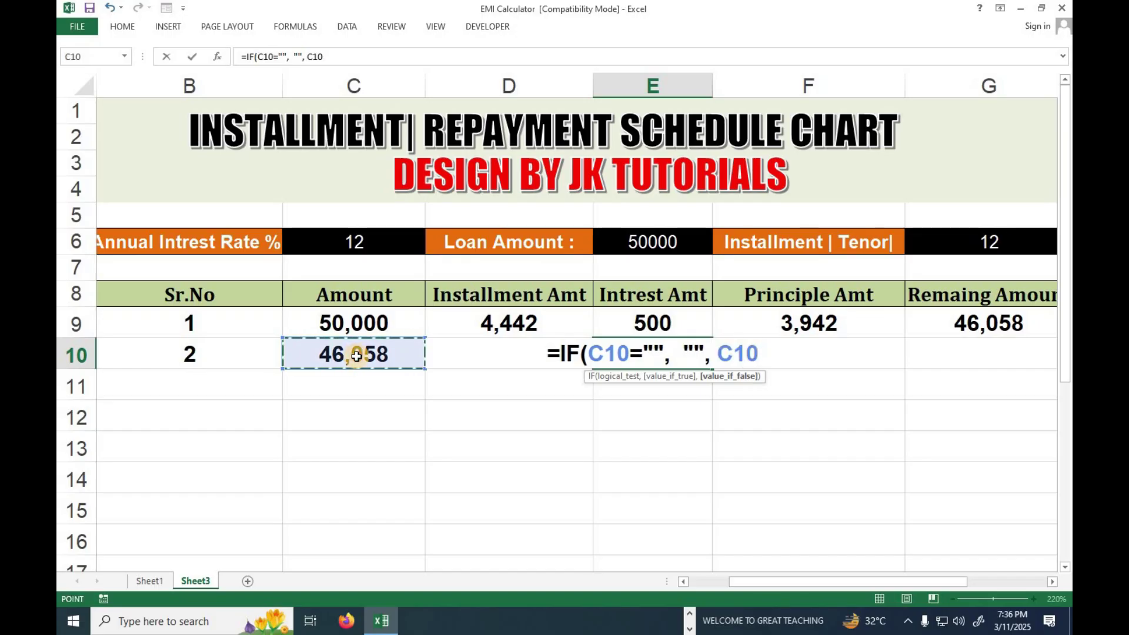
text(*)
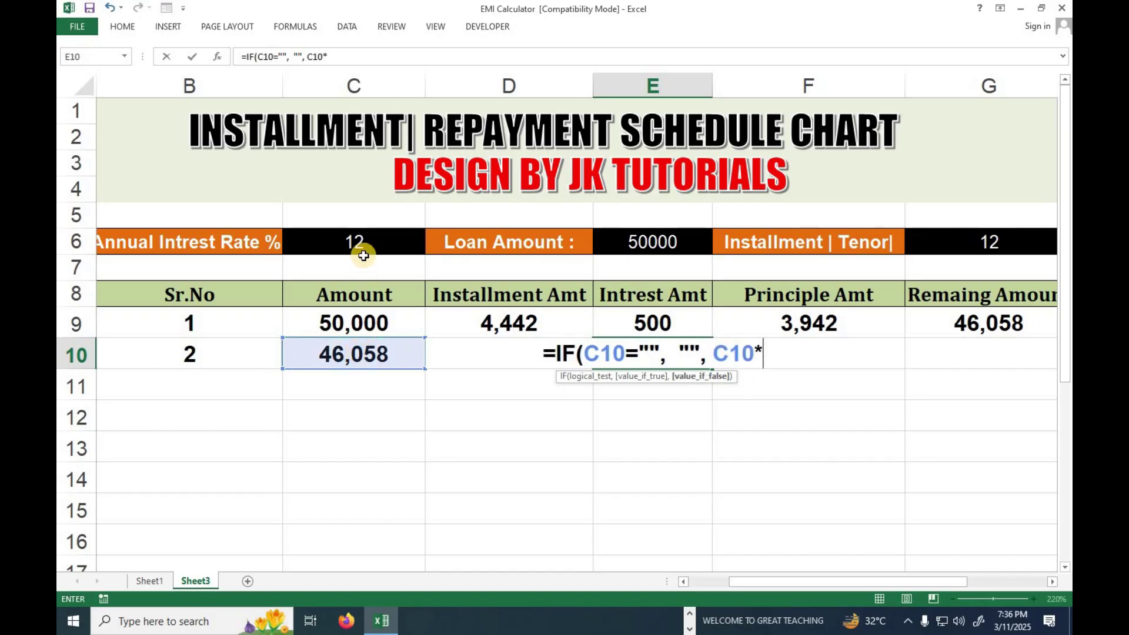
click(366, 243)
key(F4)
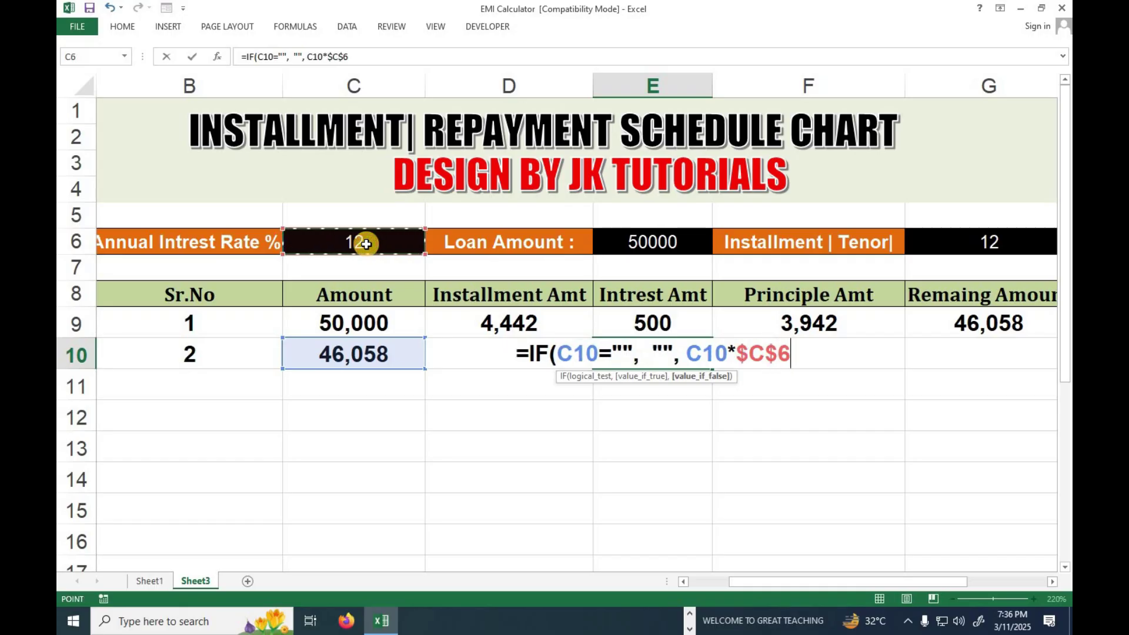
text(/1200)
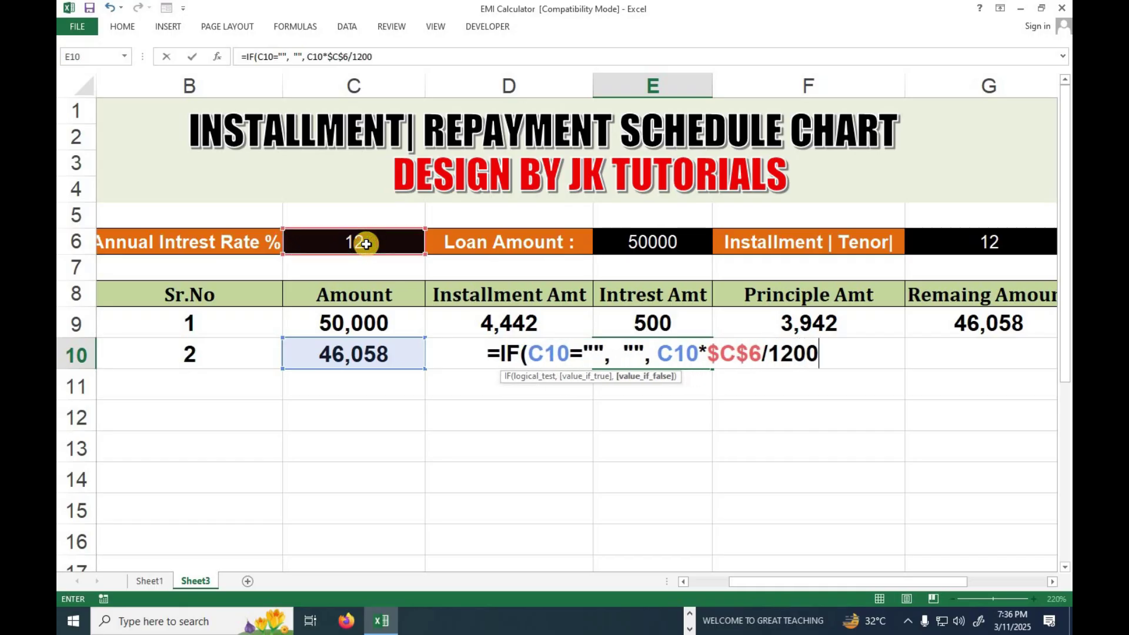
text())
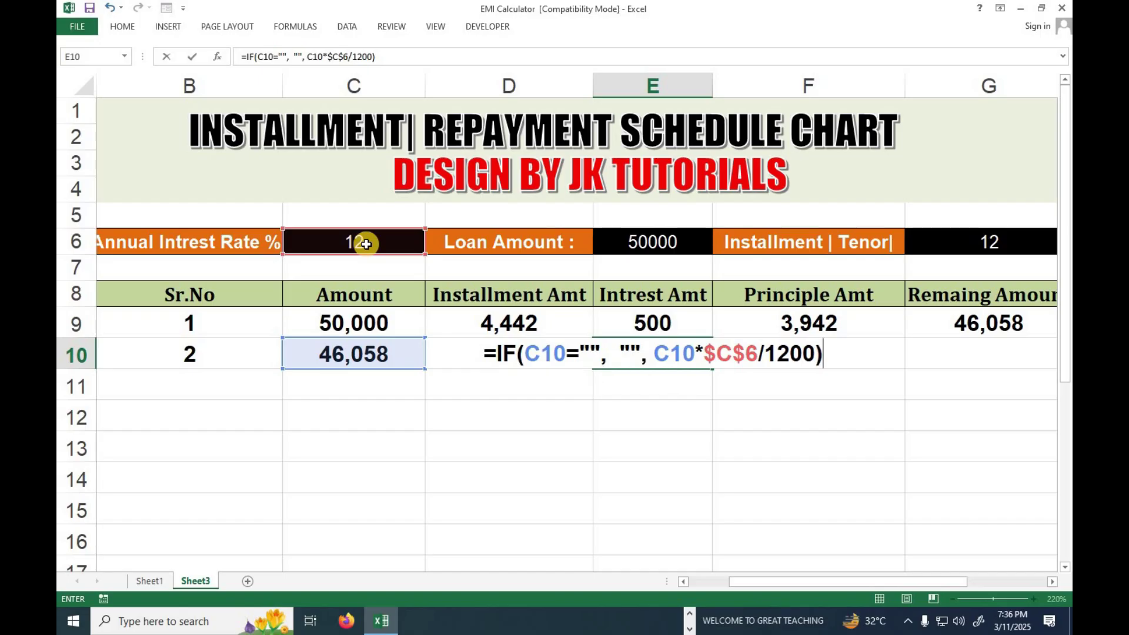
key(Return)
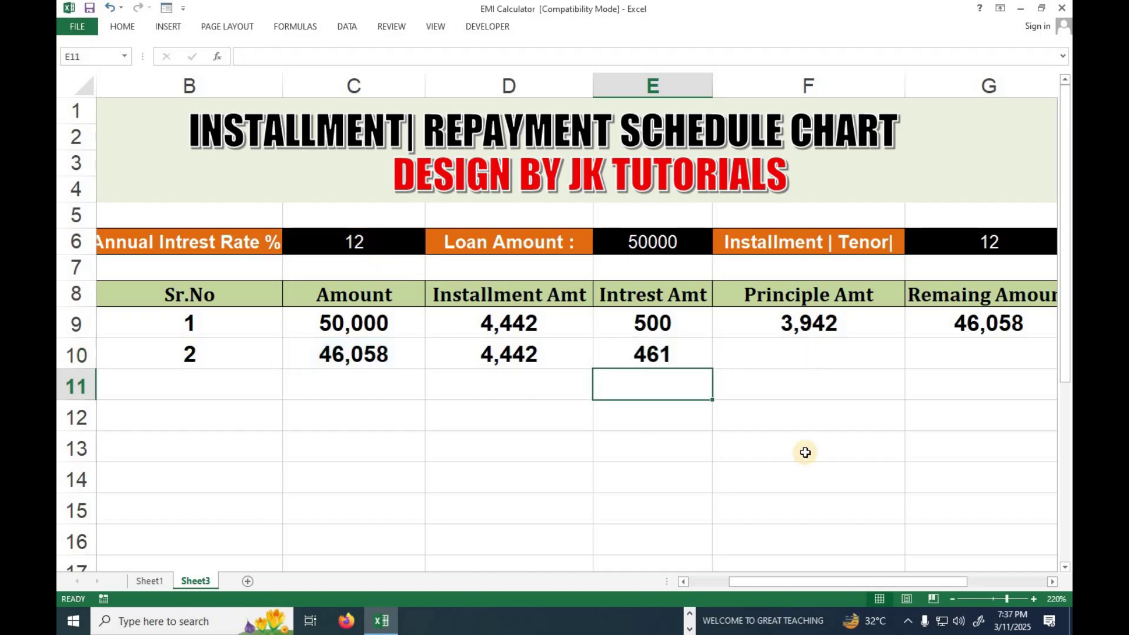
Begin the second Principle Amt formula in F10 with =IF(C10="", "", as the blank check
click(777, 360)
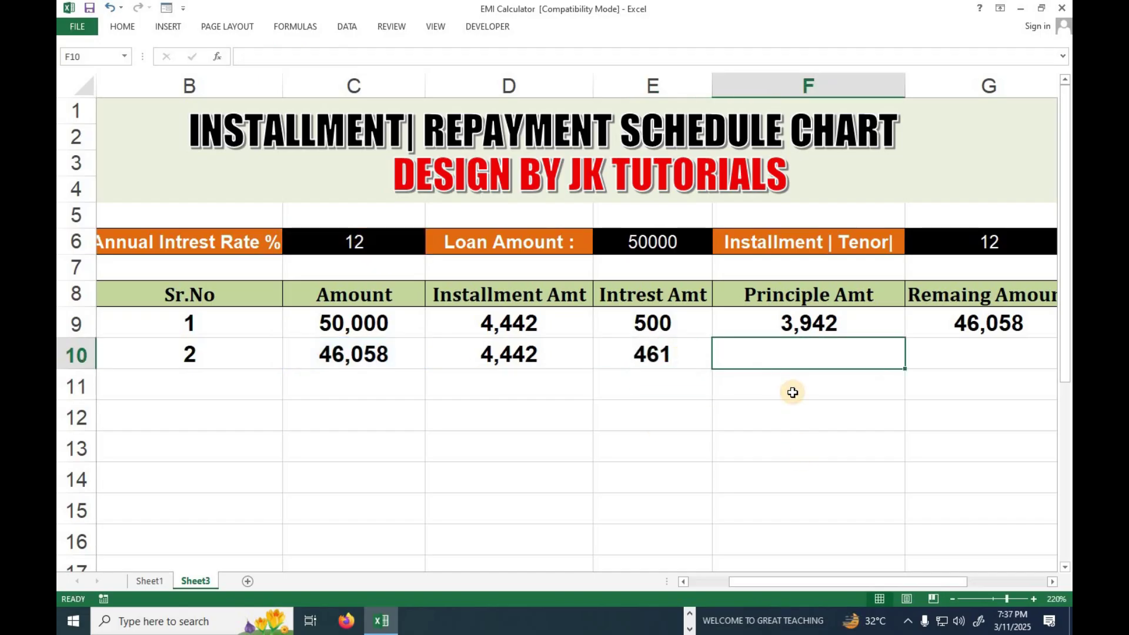
text(=)
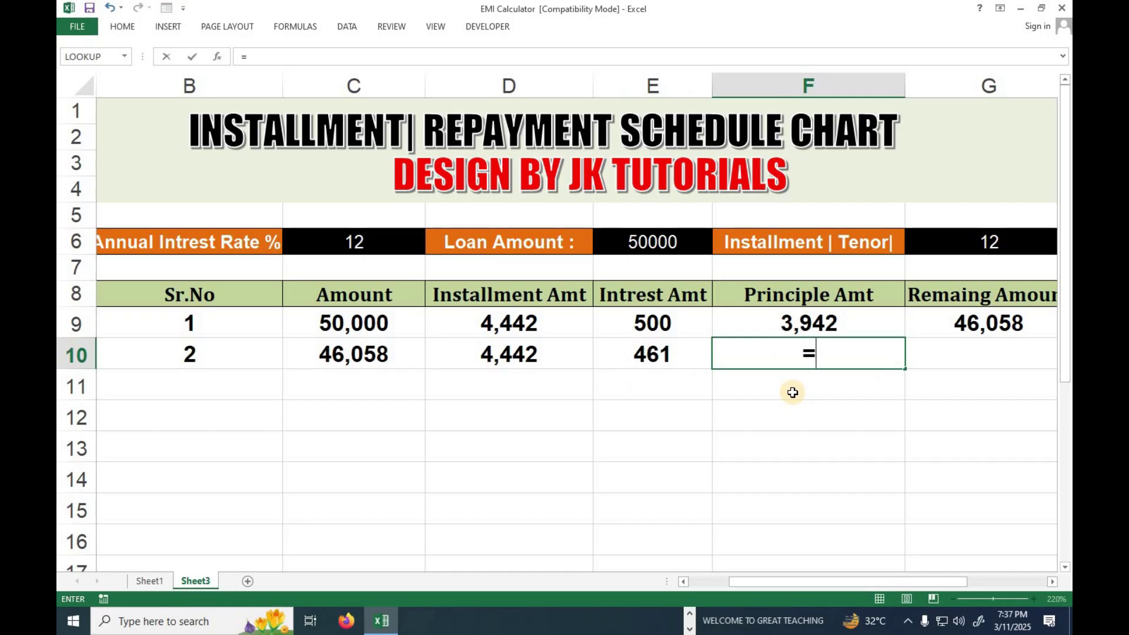
text(if)
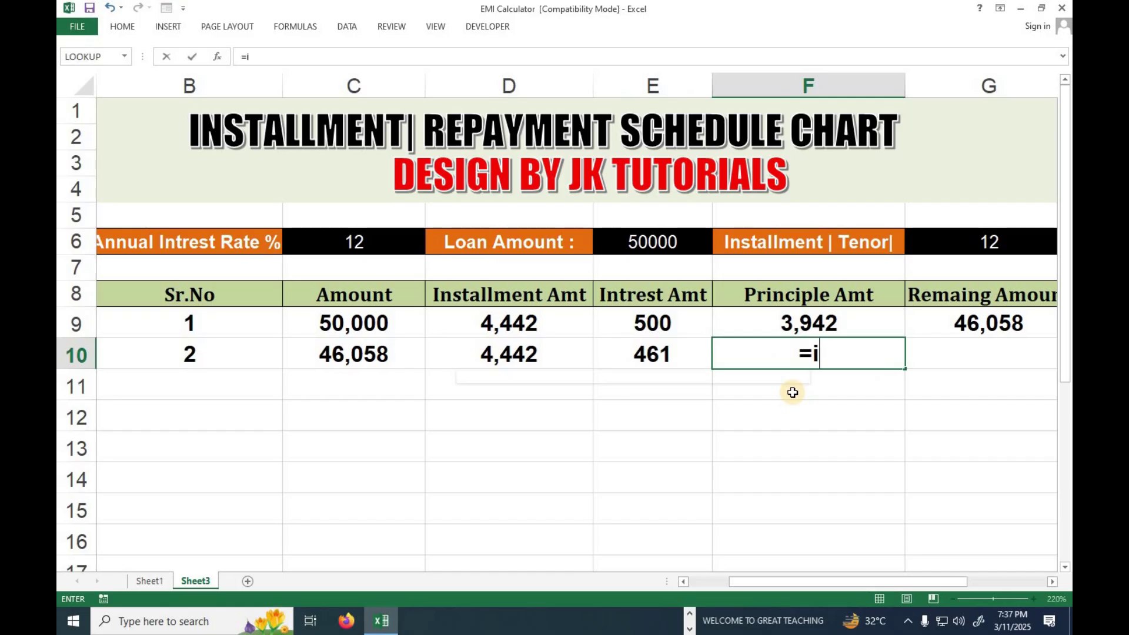
key(Tab)
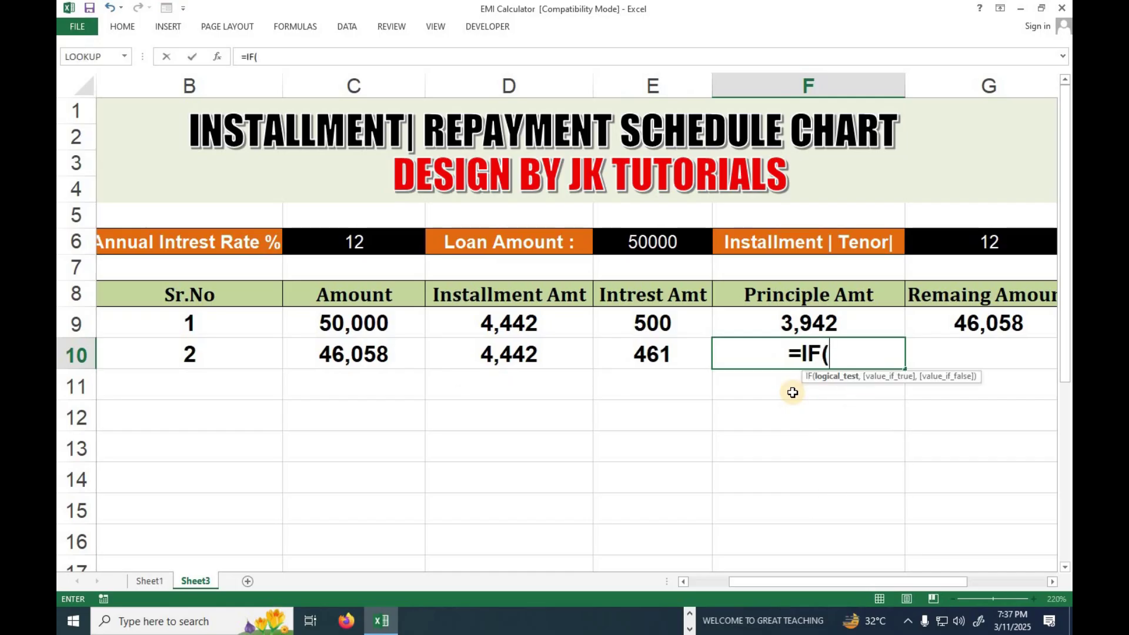
click(376, 356)
text(="", "",)
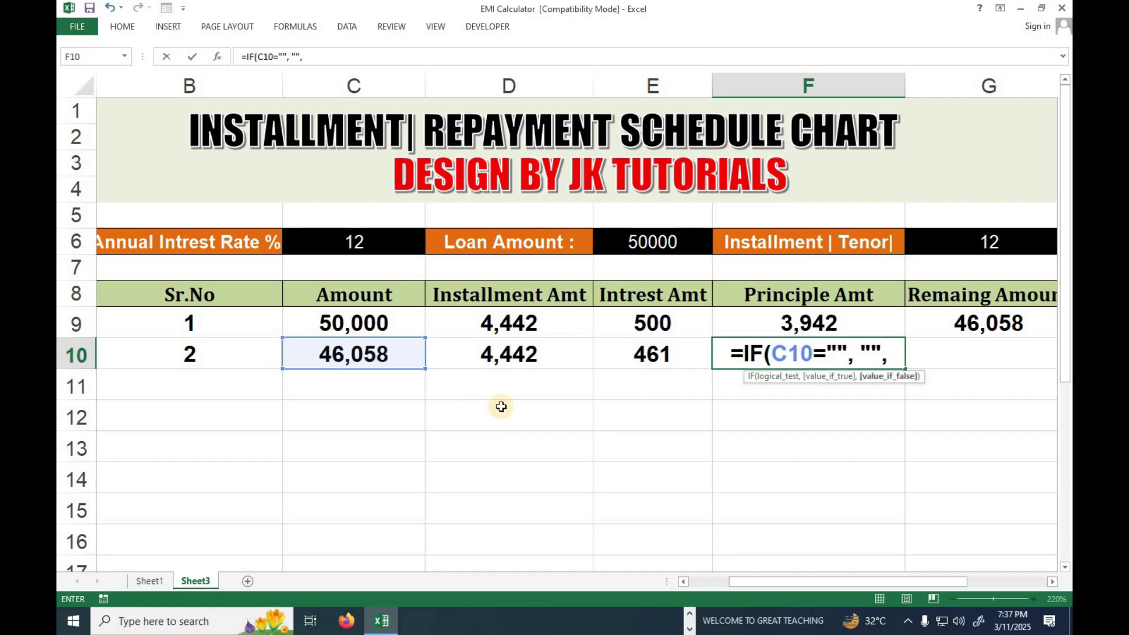
Complete the F10 formula with D10-E10, subtracting the interest from the installment
click(516, 355)
text(-)
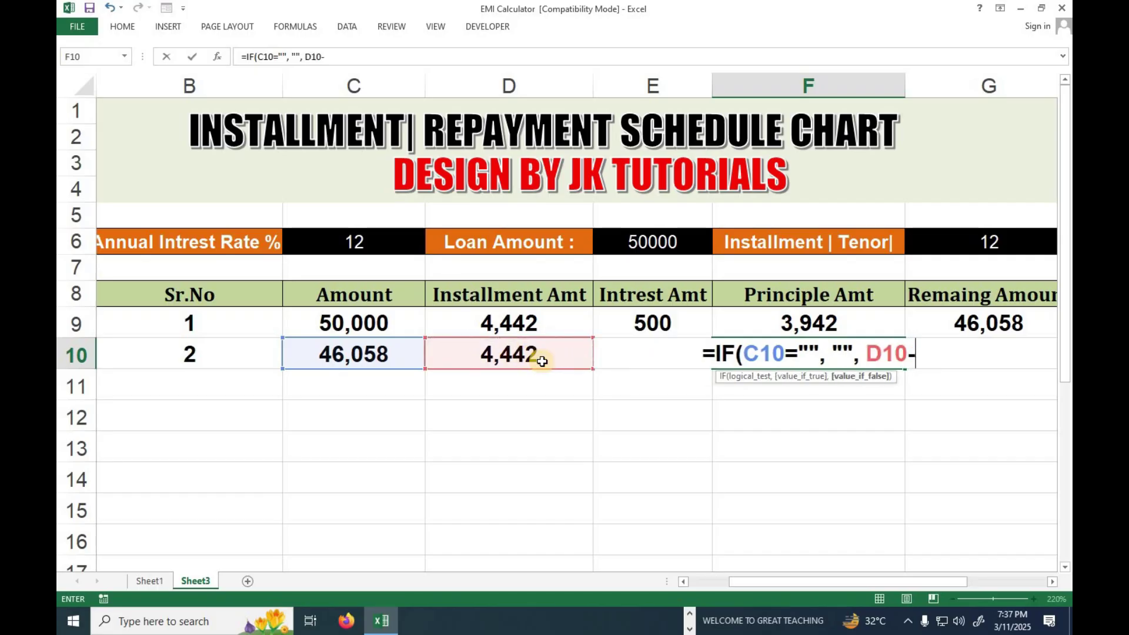
click(632, 331)
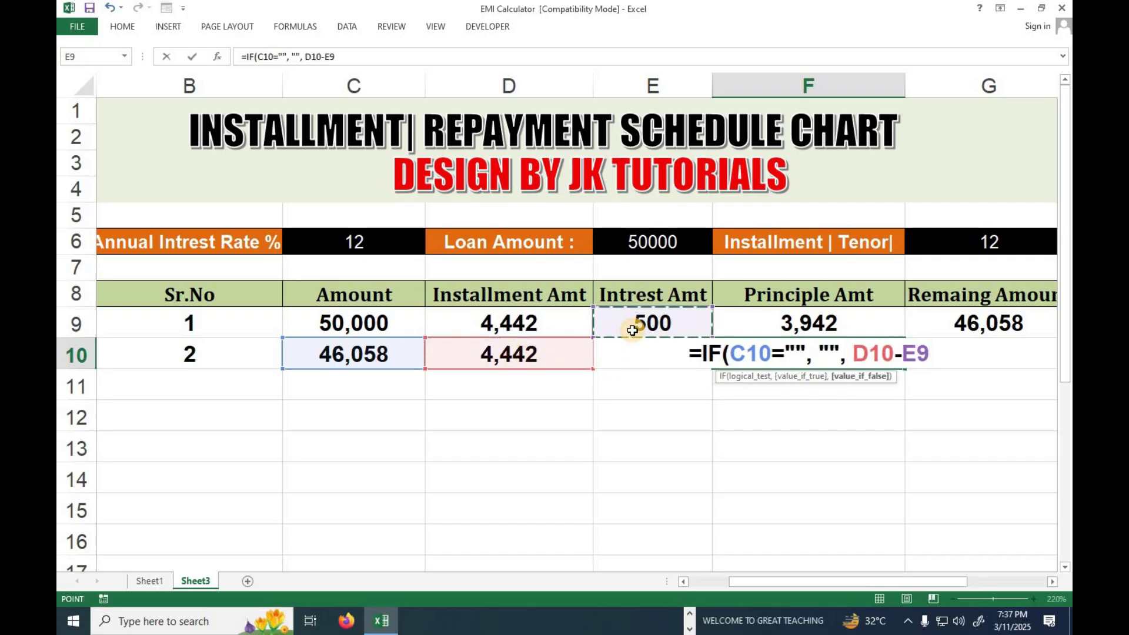
key(Down)
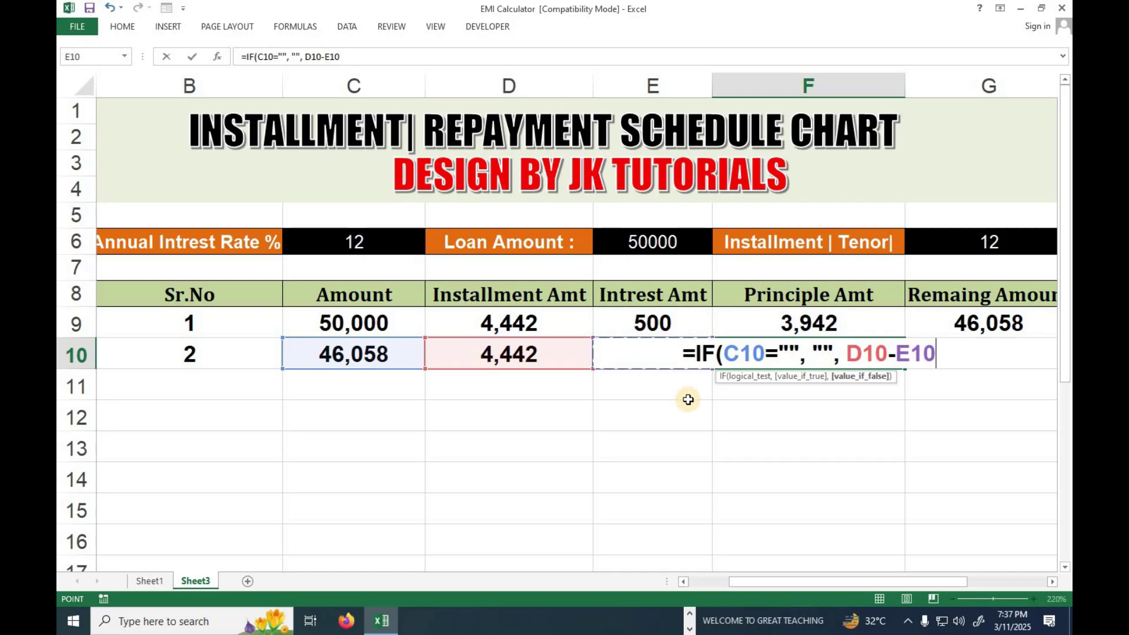
text())
key(Return)
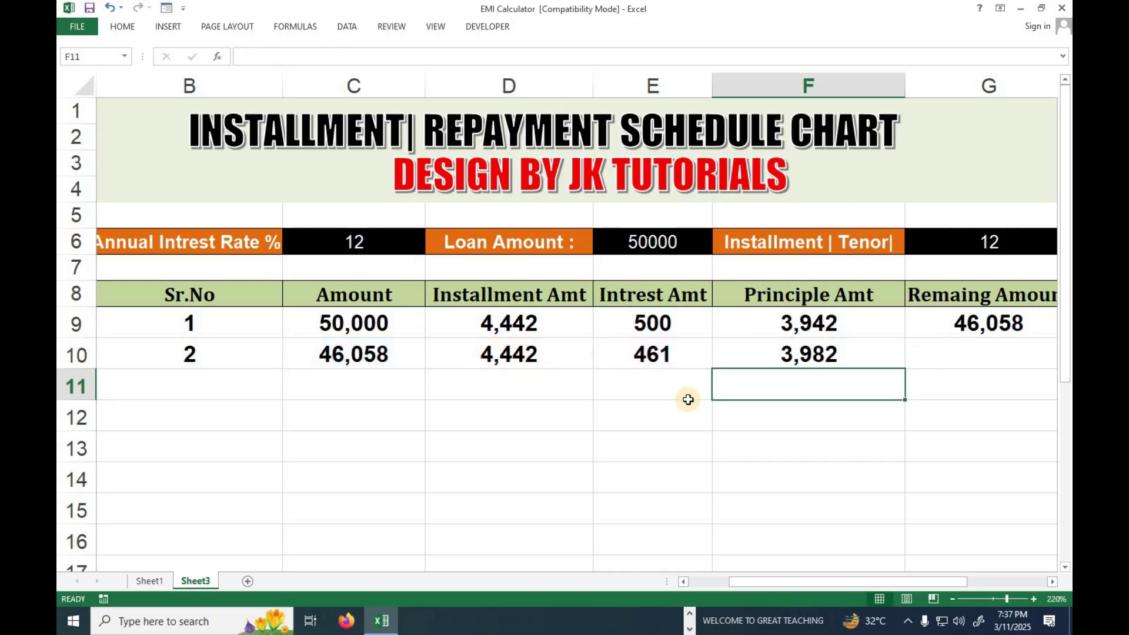
Start a formula with = in G10 for the second Remaing Amount
key(Up)
key(Right)
text(=)
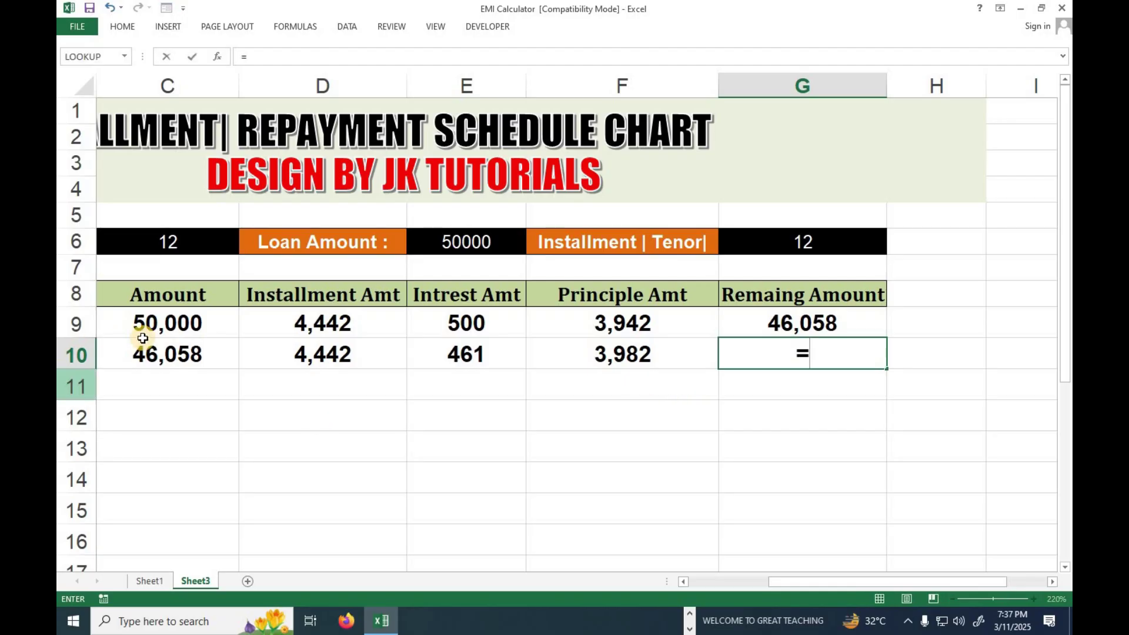
click(158, 349)
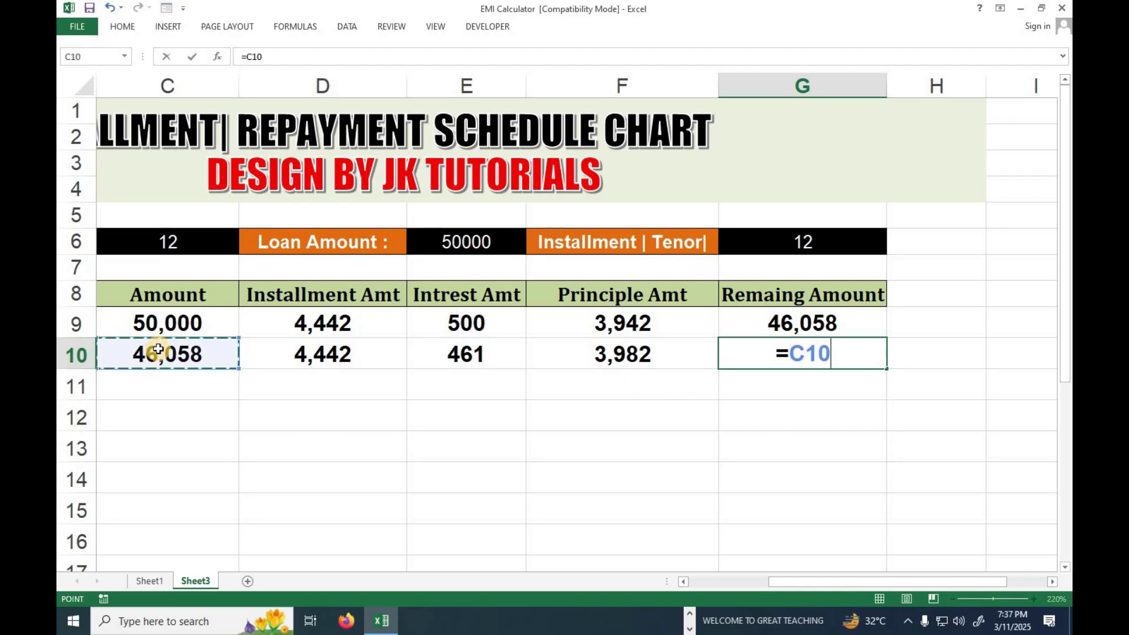
text(-)
key(BackSpace)
key(BackSpace)
key(BackSpace)
key(BackSpace)
text(i)
key(BackSpace)
Enter IF(C10="", "", in the G10 formula as the blank check on the amount
text(if()
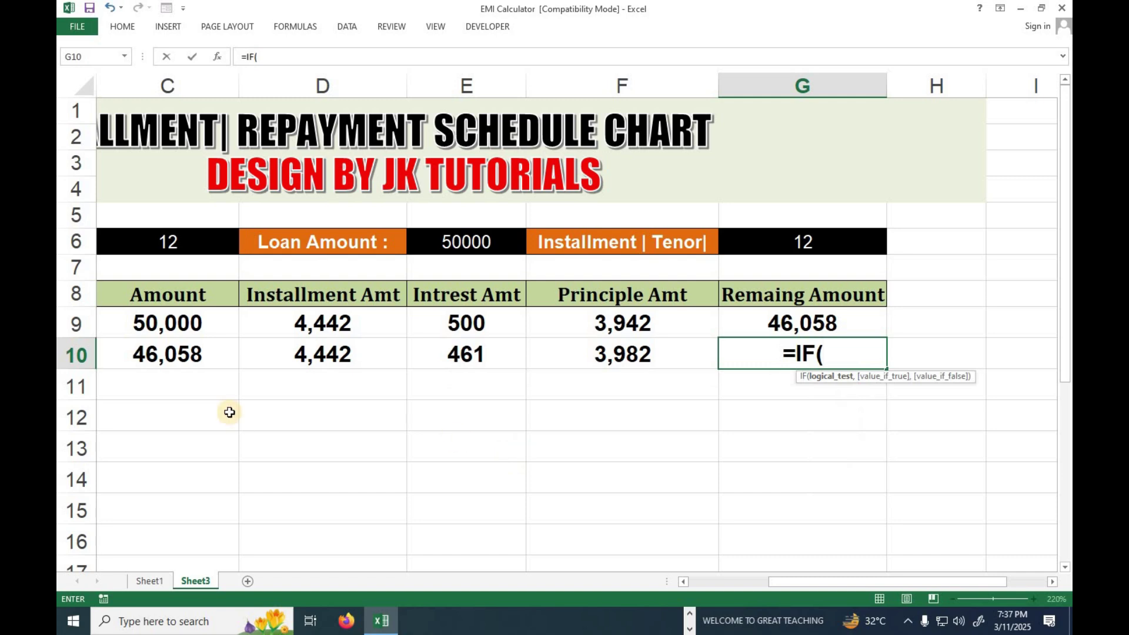
click(187, 360)
text(="", "",)
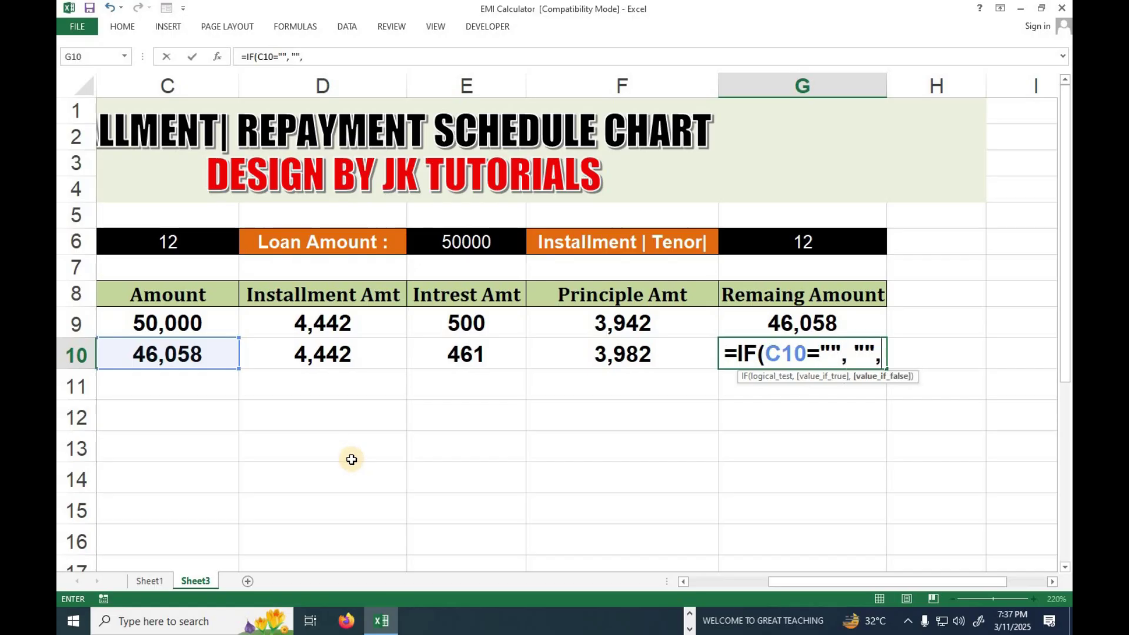
Try completing the G10 formula with D10-F10, subtracting the principal from the installment
click(334, 361)
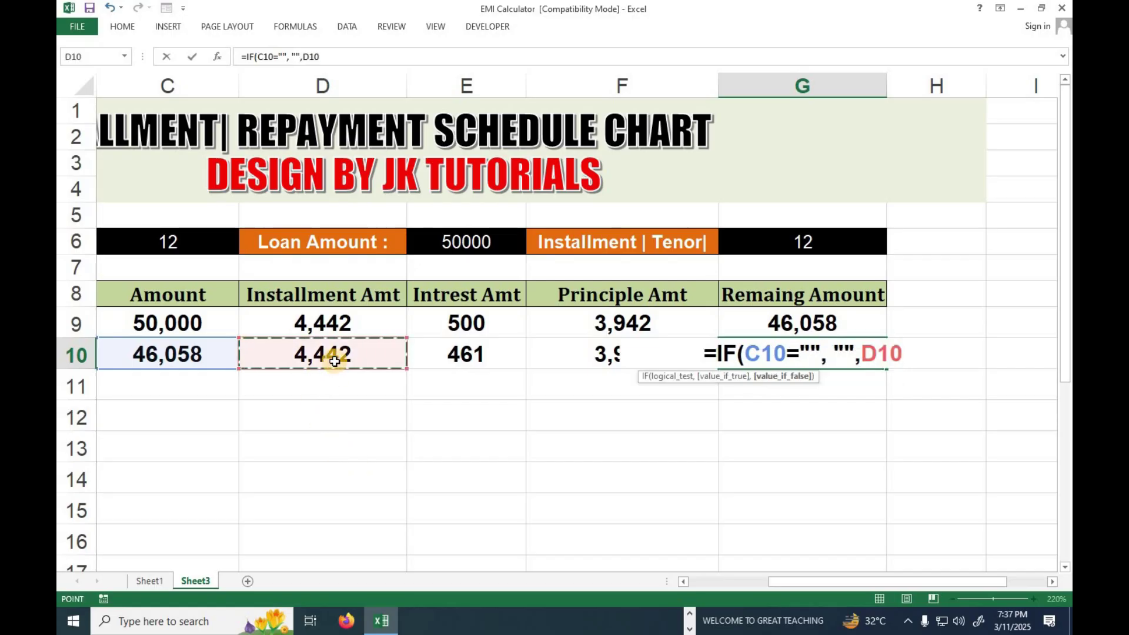
text(-)
click(581, 356)
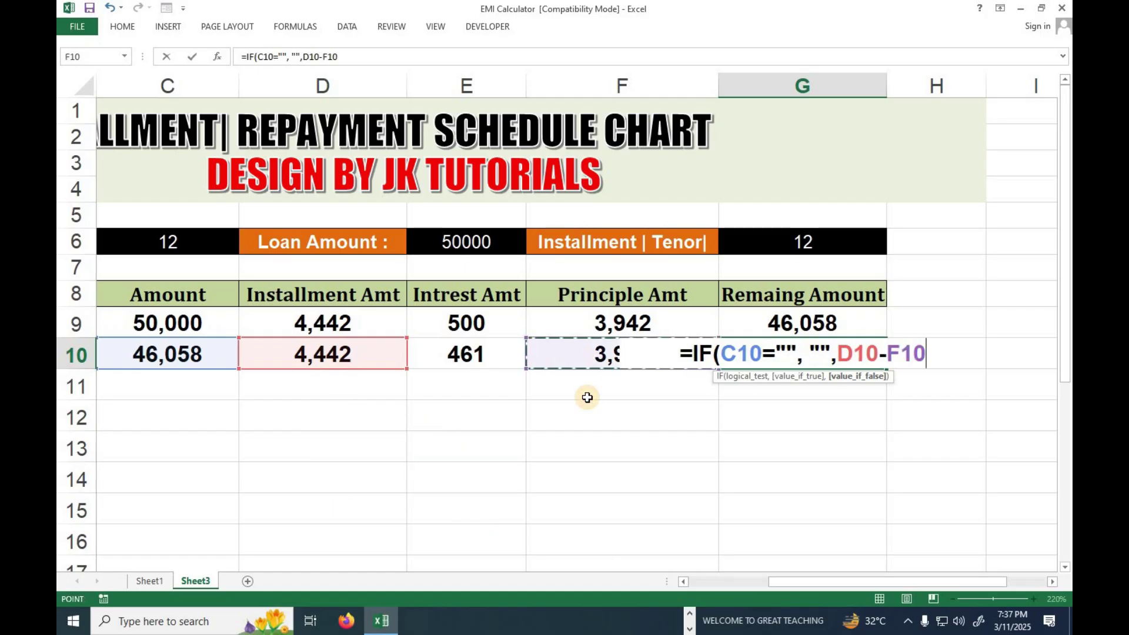
text())
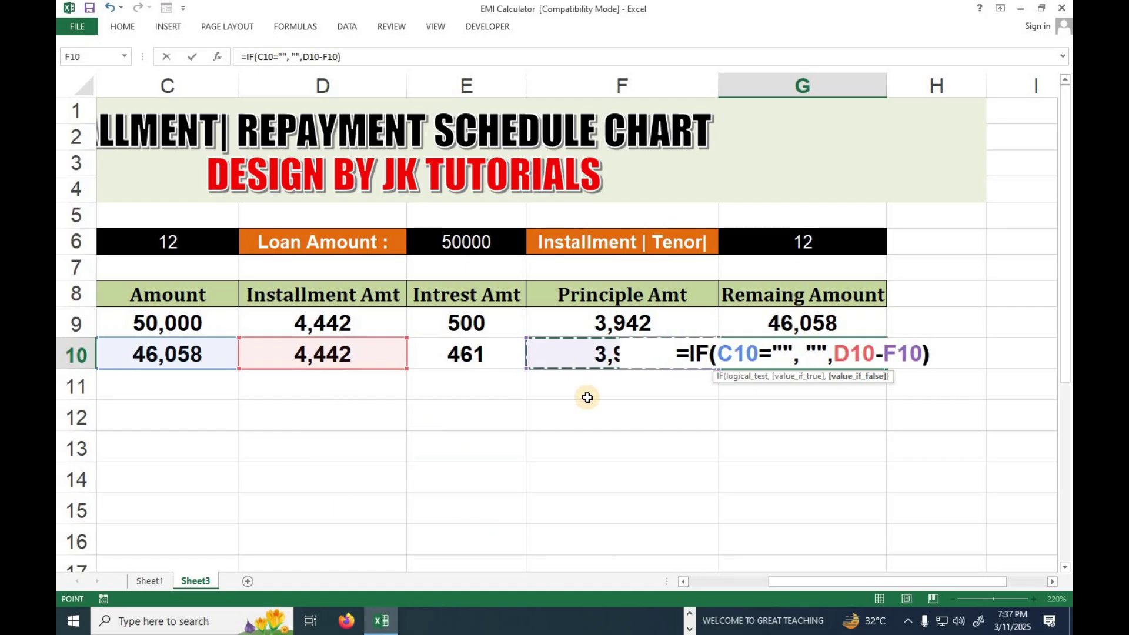
key(Return)
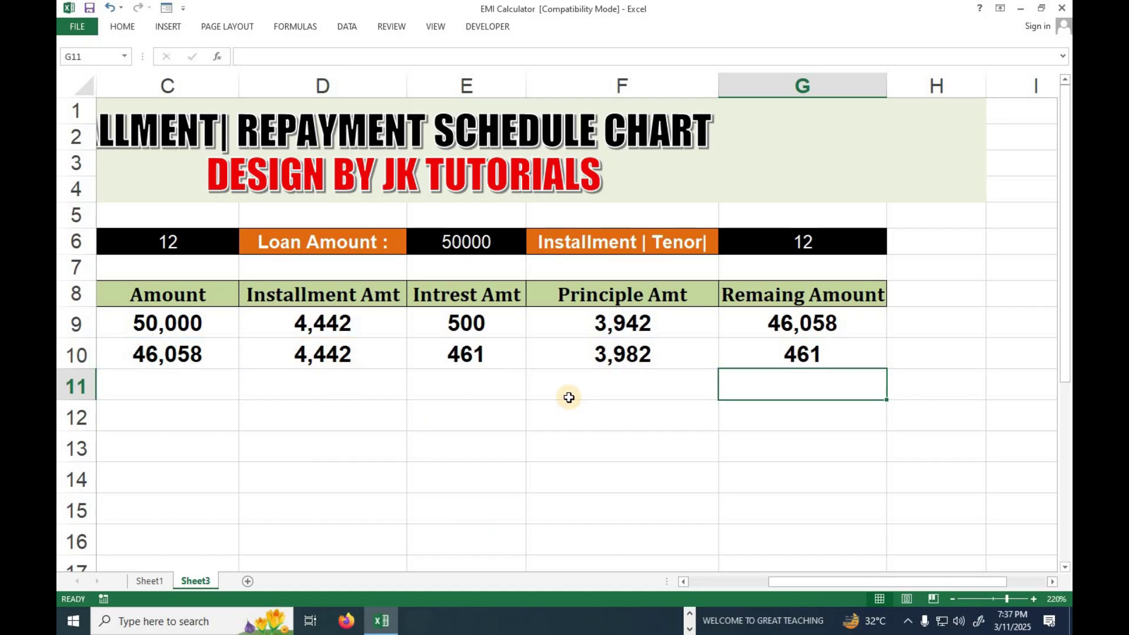
Correct the G10 formula by replacing D10-F10 with C10-F10, subtracting the principal from the amount
drag(887, 581, 865, 582)
click(996, 361)
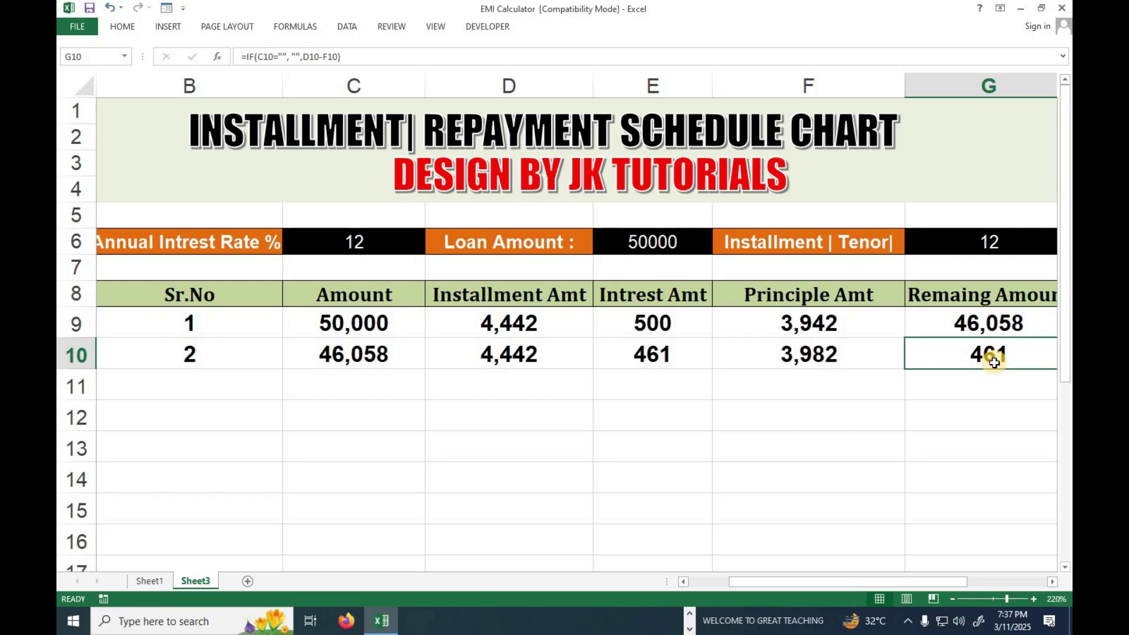
double_click(994, 363)
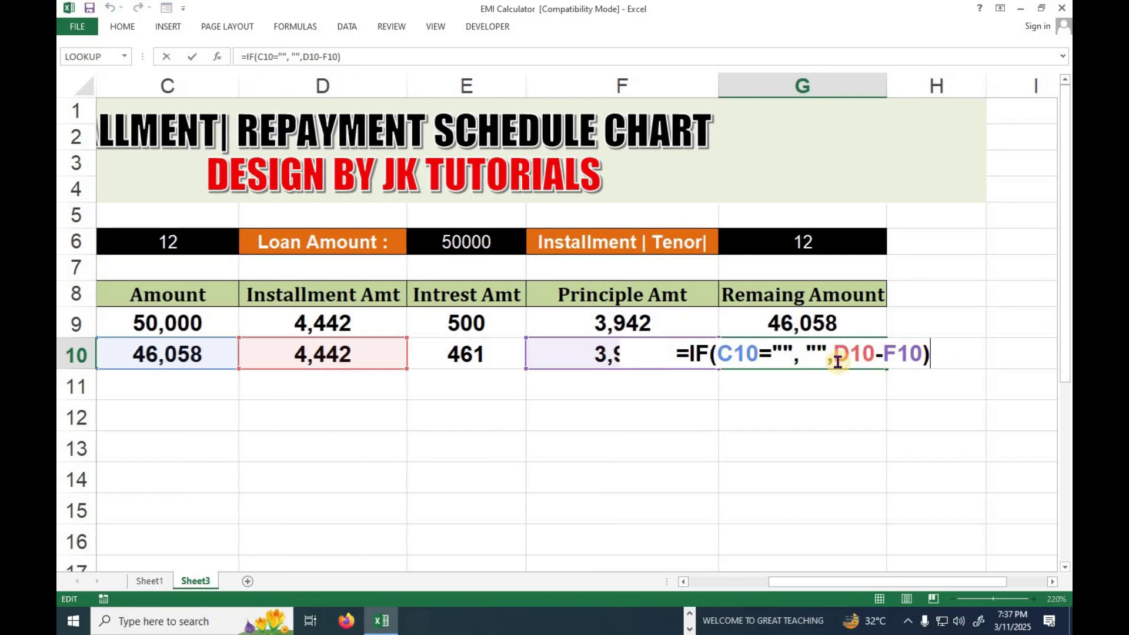
click(838, 355)
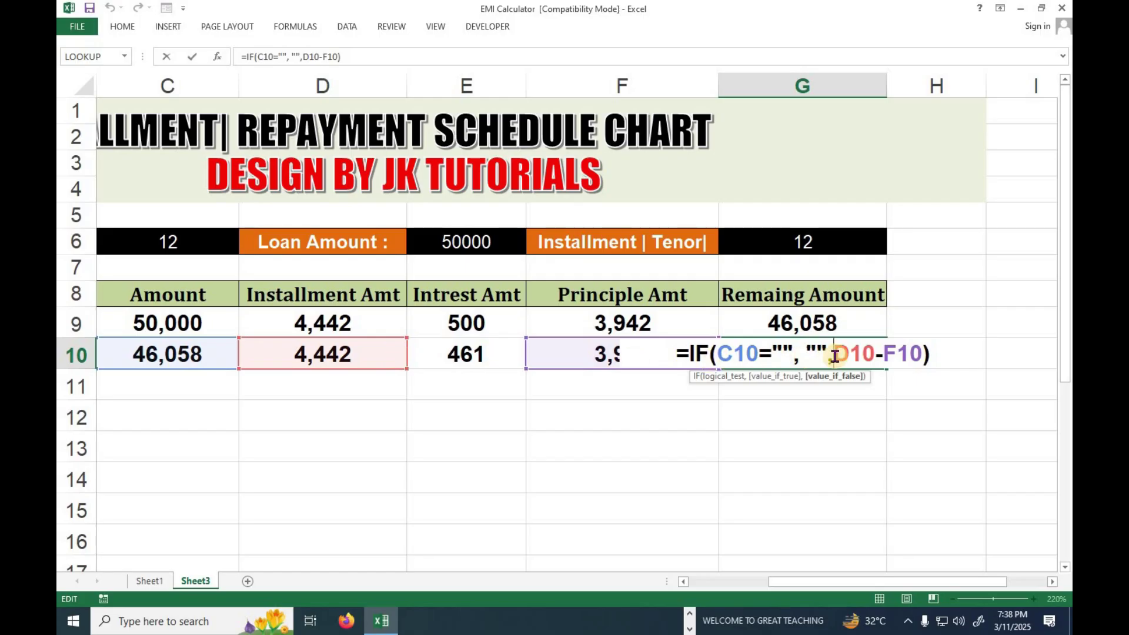
drag(835, 355, 922, 354)
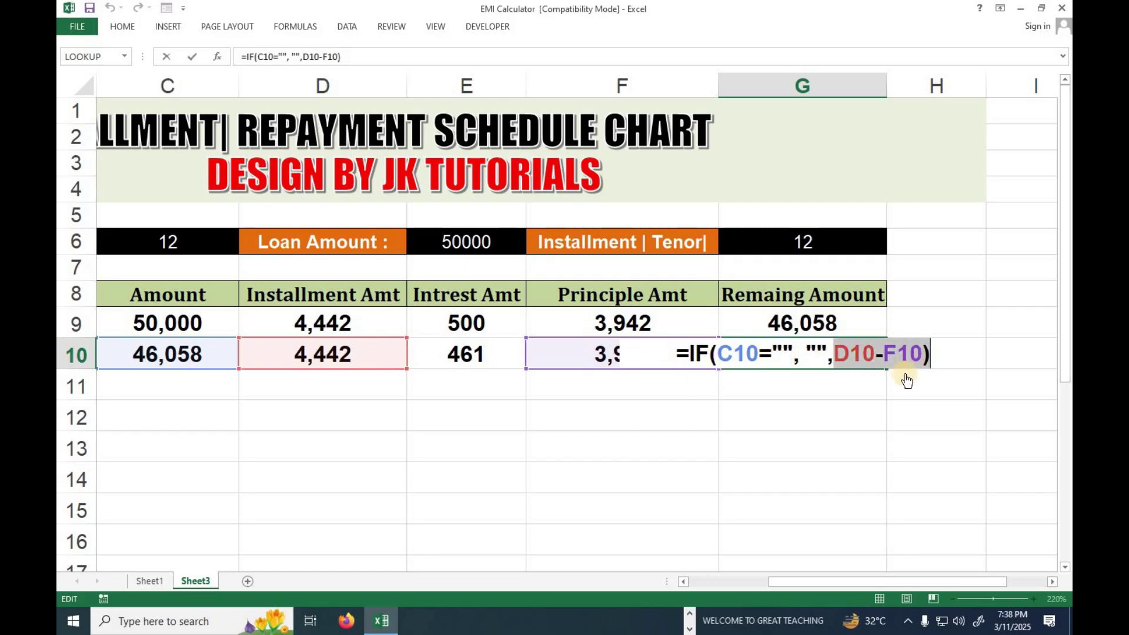
key(BackSpace)
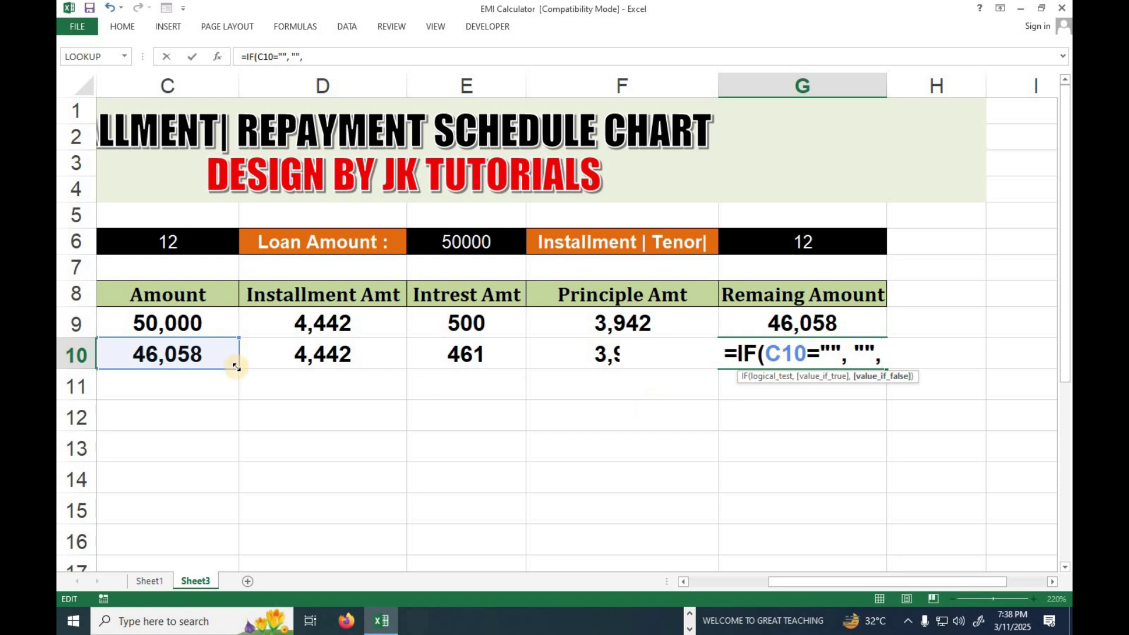
click(194, 353)
text(-)
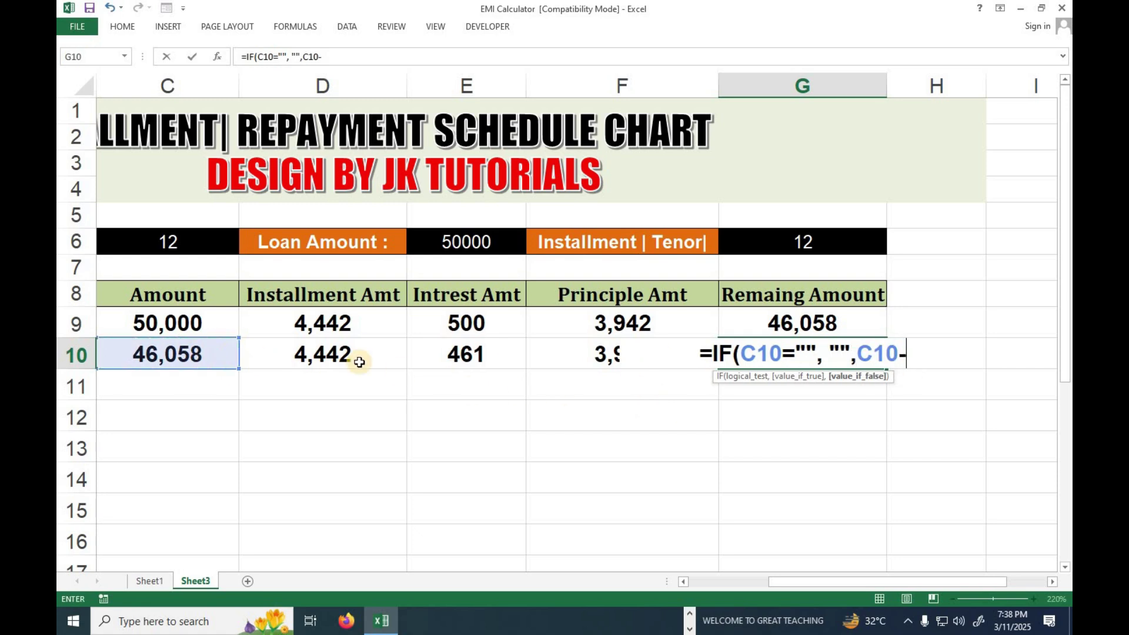
click(576, 362)
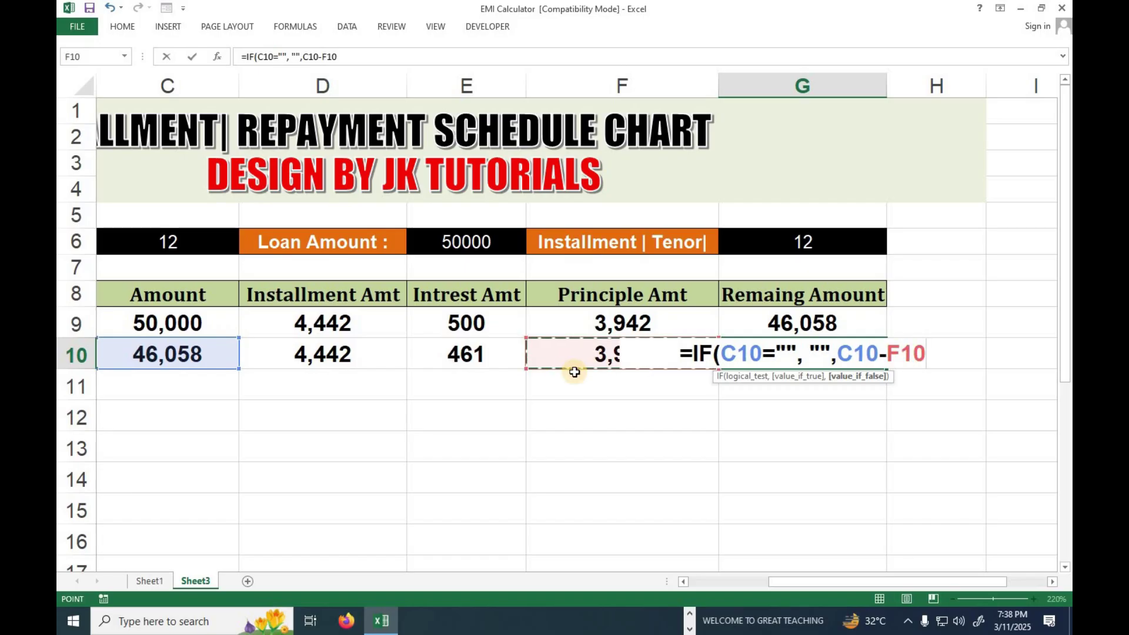
key(Return)
click(783, 357)
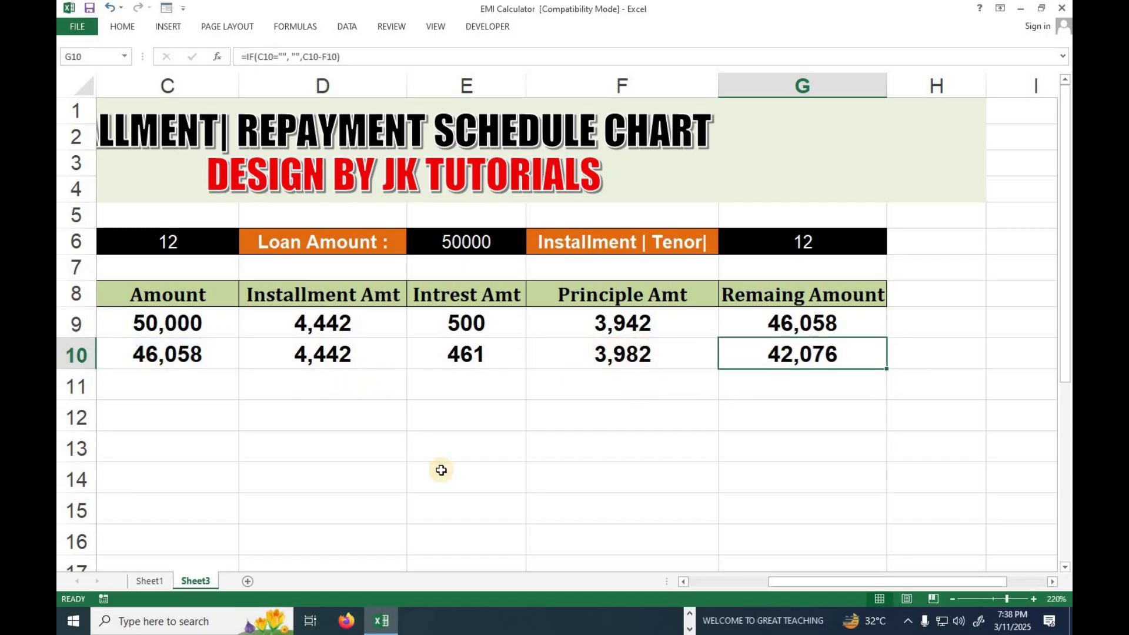
Fill the second schedule row's formulas, B10 through G10, down to row 23
drag(792, 587, 752, 587)
drag(235, 360, 873, 585)
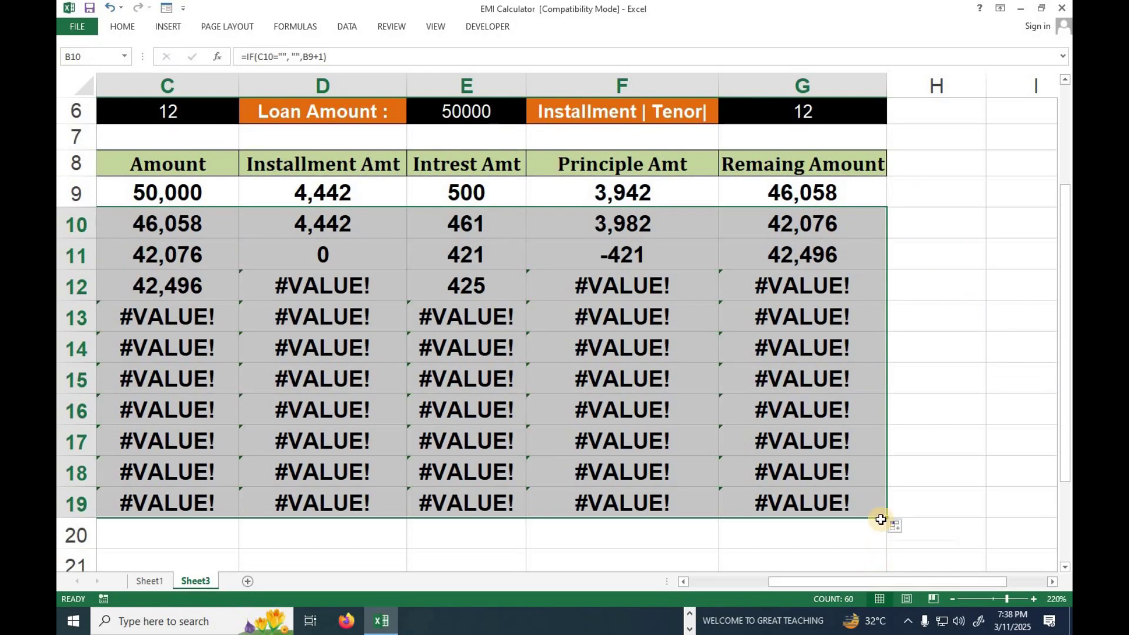
drag(885, 521, 881, 578)
scroll(582, 482, up, 2)
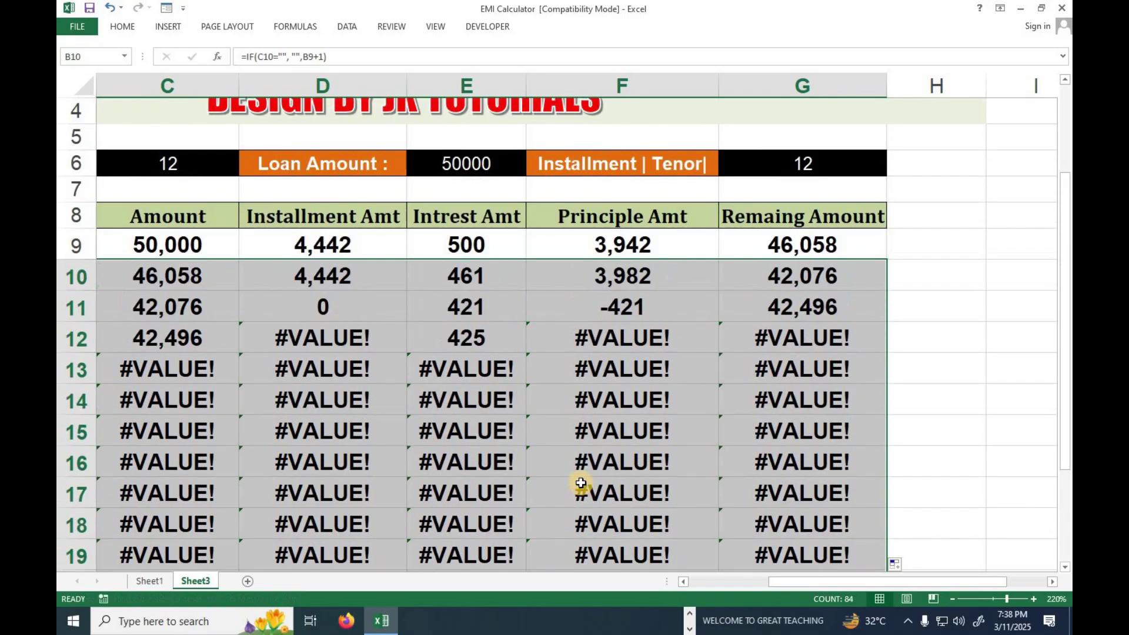
Check the Installment Amt formulas in rows 10 to 12 and try refilling the column from D10
click(332, 338)
click(177, 336)
click(303, 337)
click(395, 288)
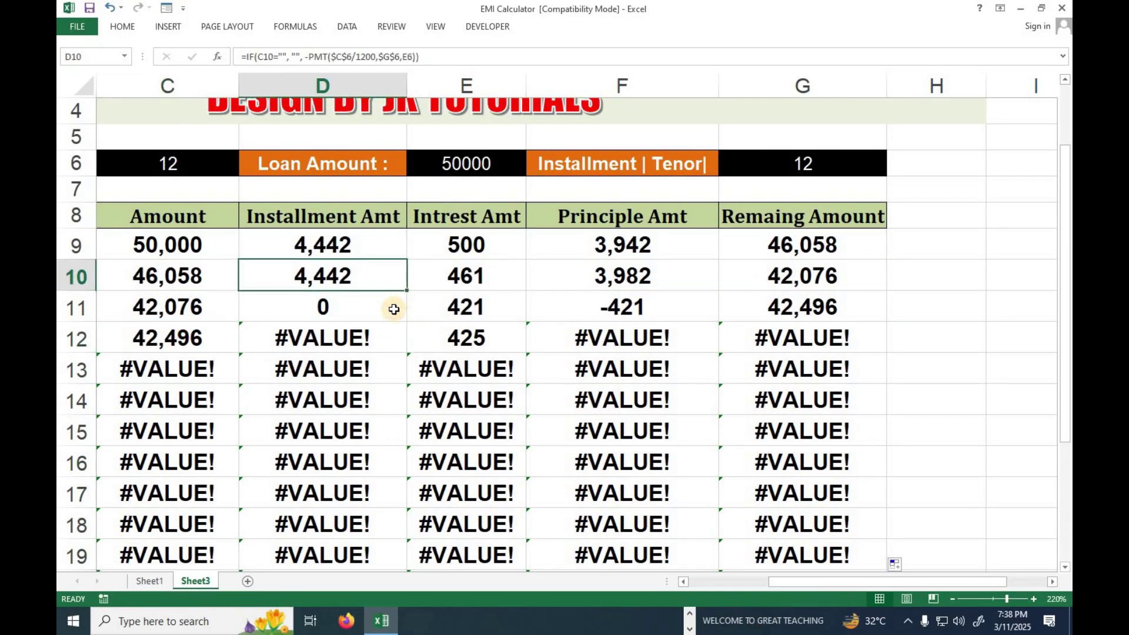
click(400, 308)
click(389, 285)
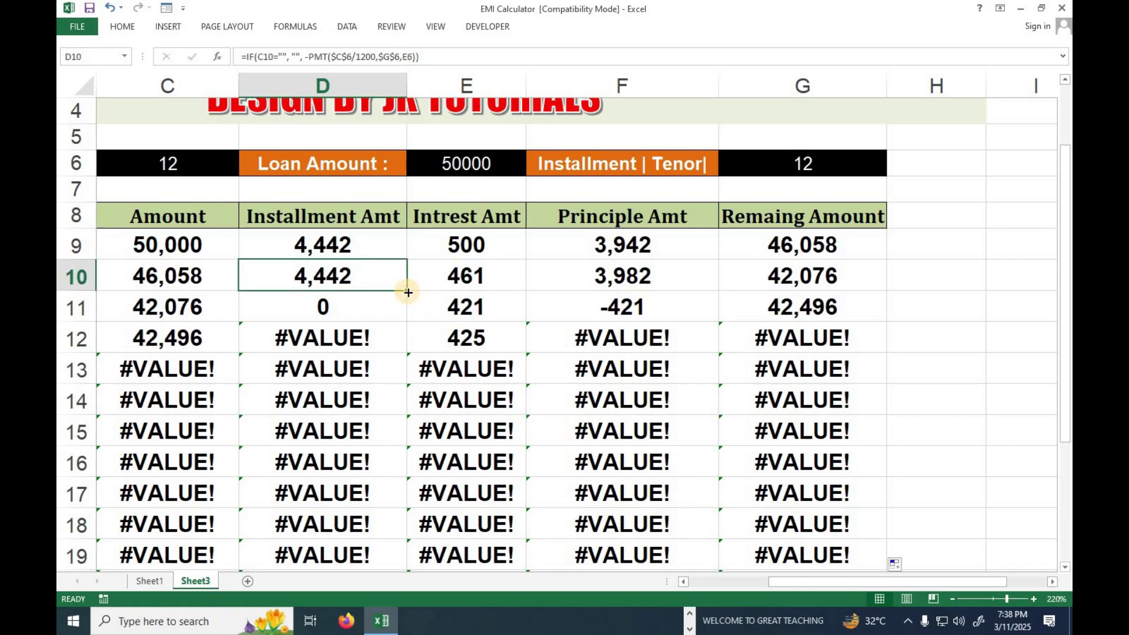
double_click(406, 292)
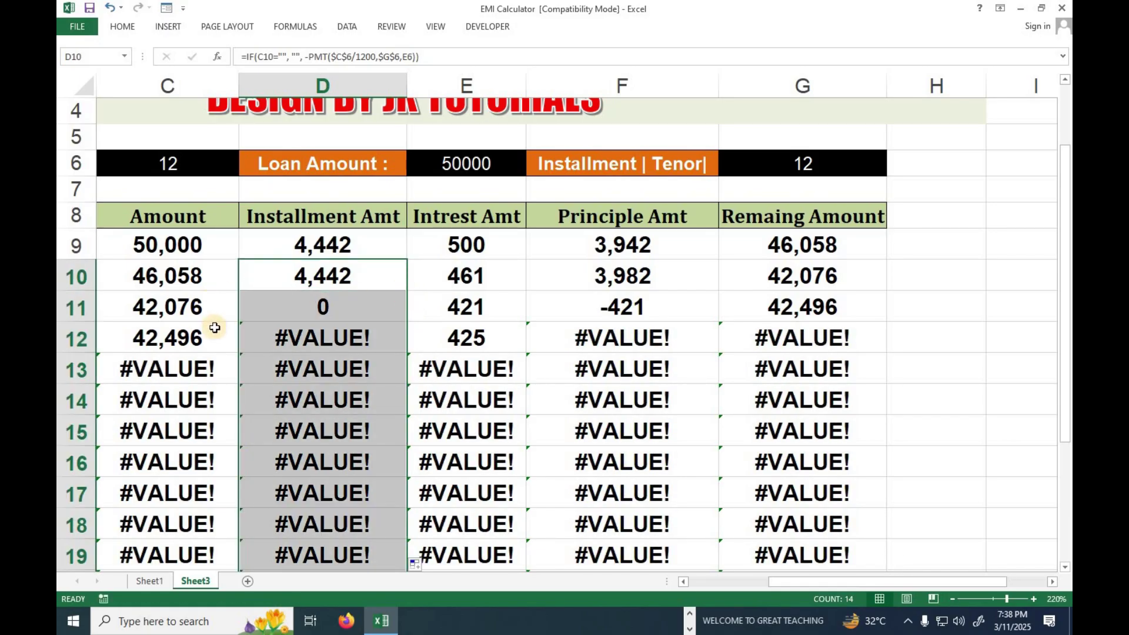
Examine the formulas in rows 11 and 12 across the schedule columns to find the source of the errors
click(624, 307)
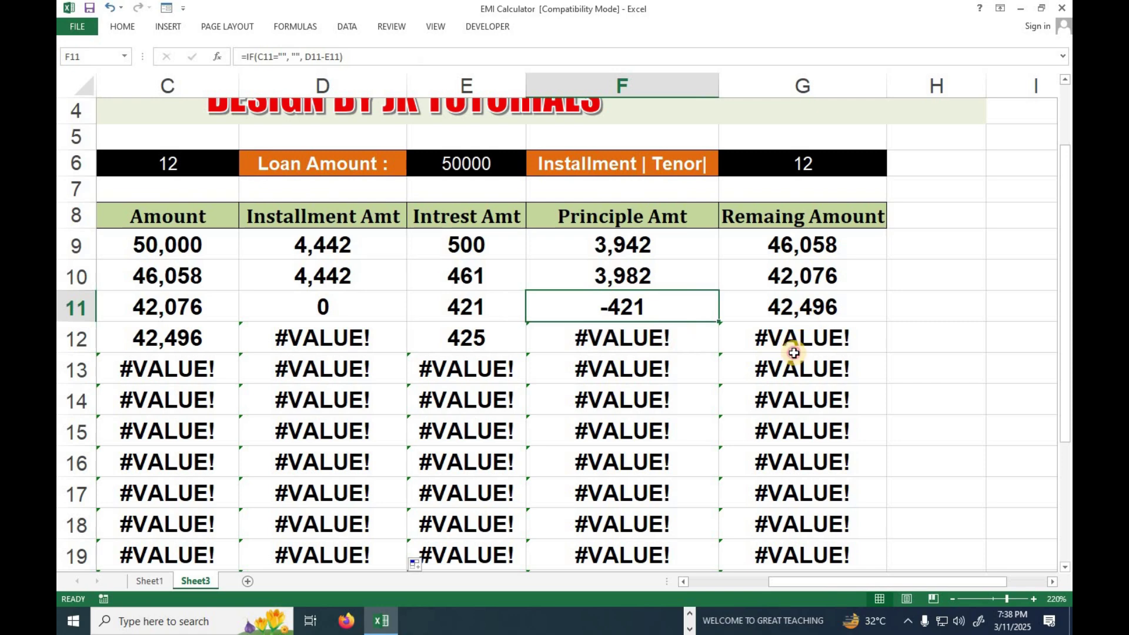
key(Right)
drag(882, 582, 733, 568)
click(294, 344)
click(416, 334)
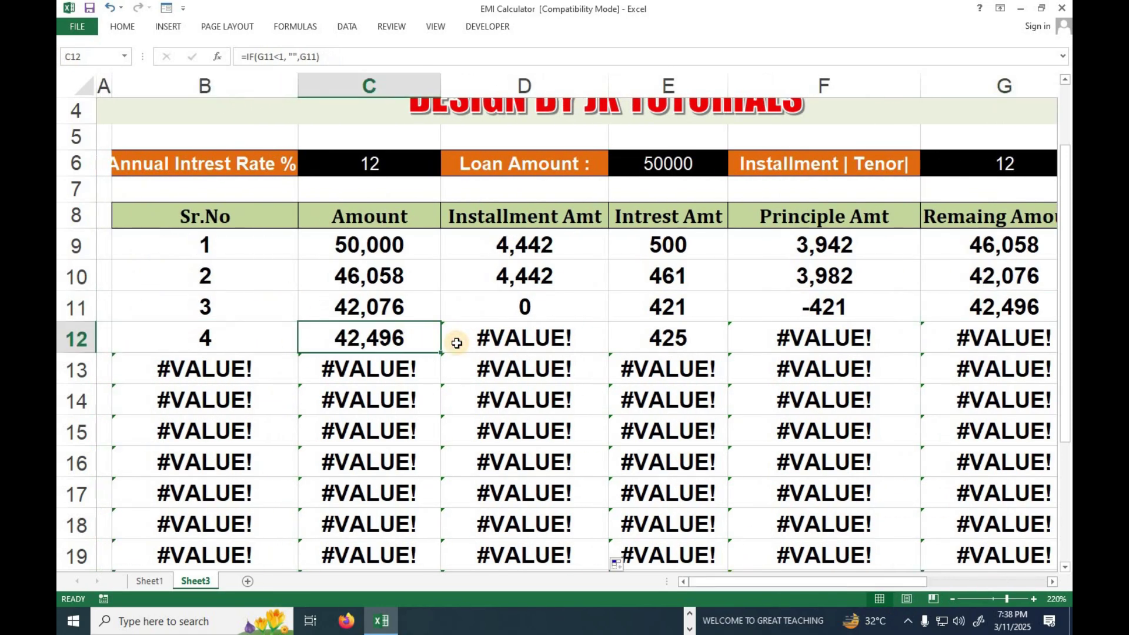
click(386, 300)
click(400, 343)
click(501, 344)
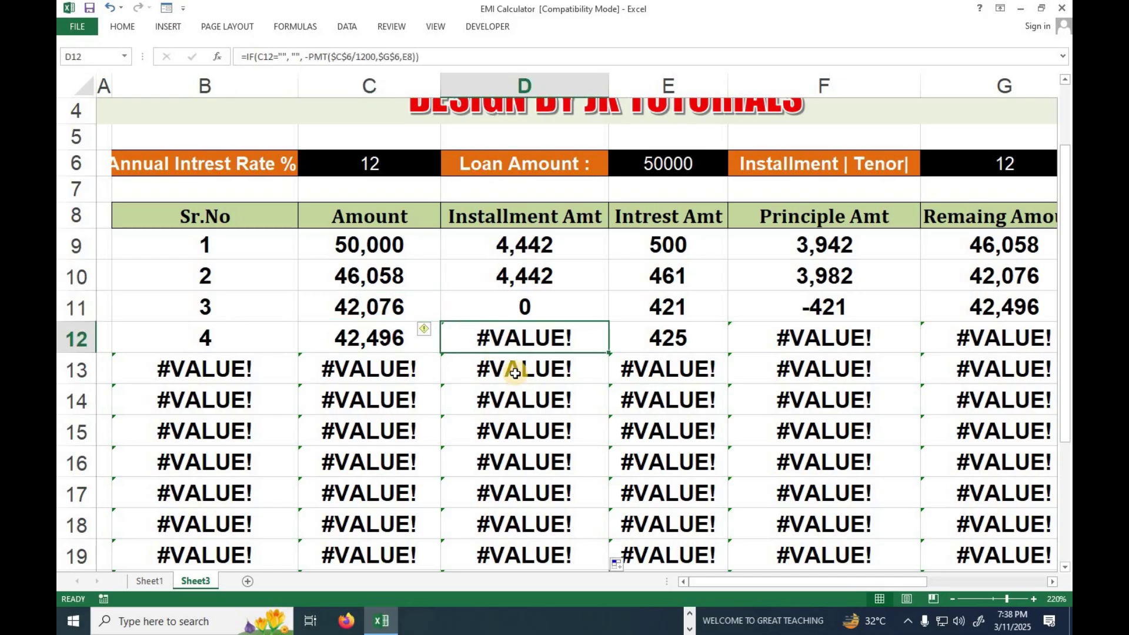
Open the D12 installment formula and examine which cells its PMT arguments refer to
scroll(521, 382, up, 1)
double_click(522, 419)
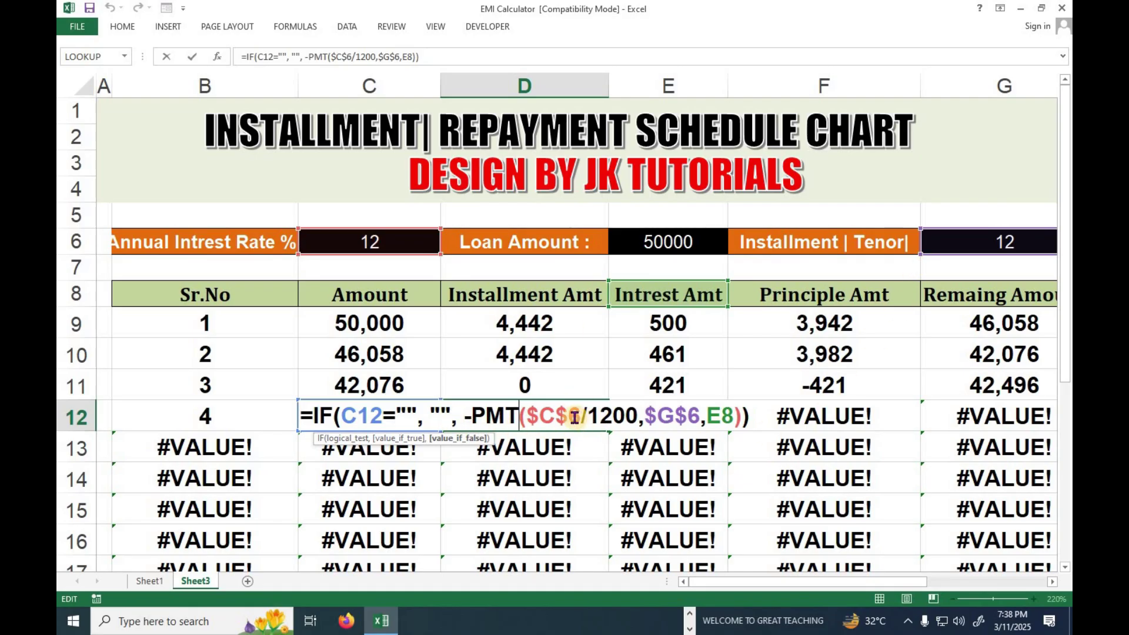
click(680, 416)
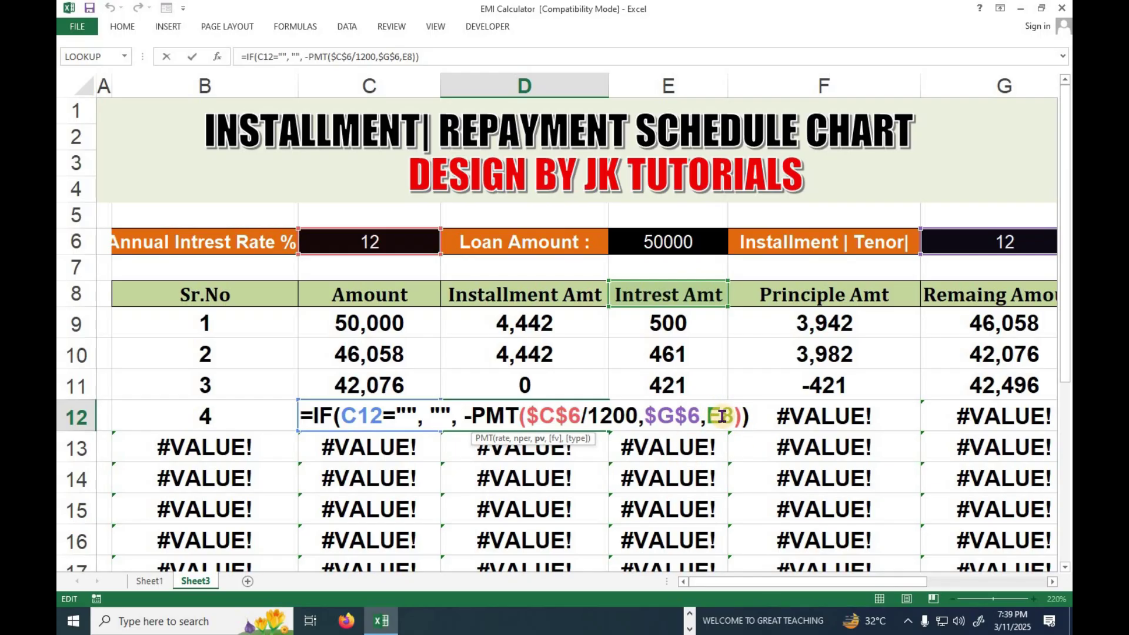
key(Return)
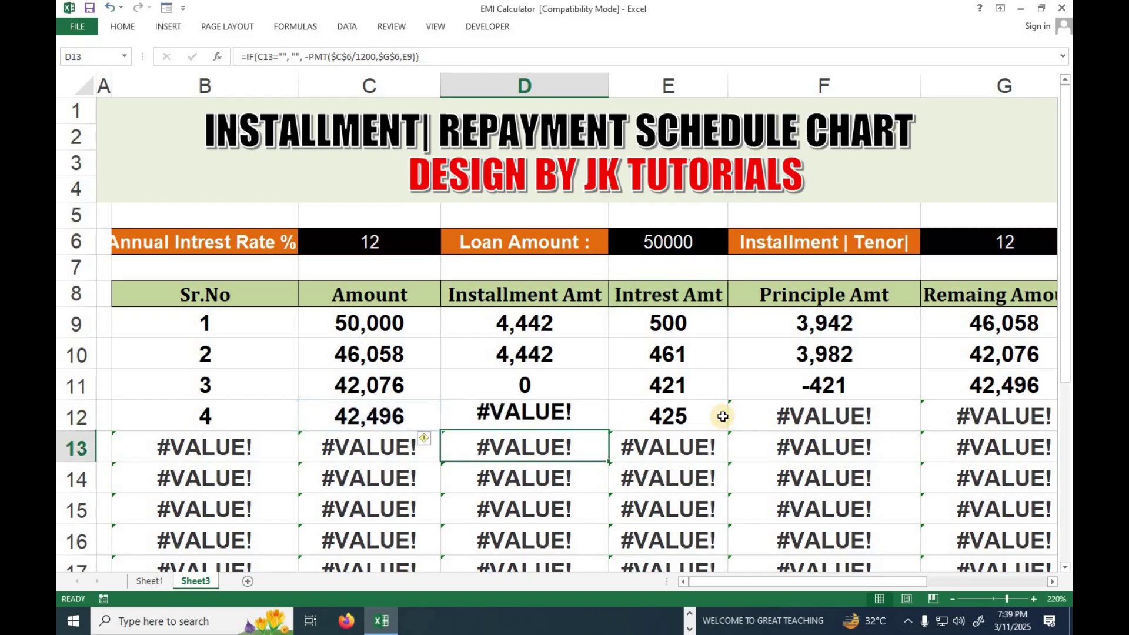
Make the loan amount reference in D10's PMT formula absolute as $E$6 and fill it down the Installment Amt column
click(541, 354)
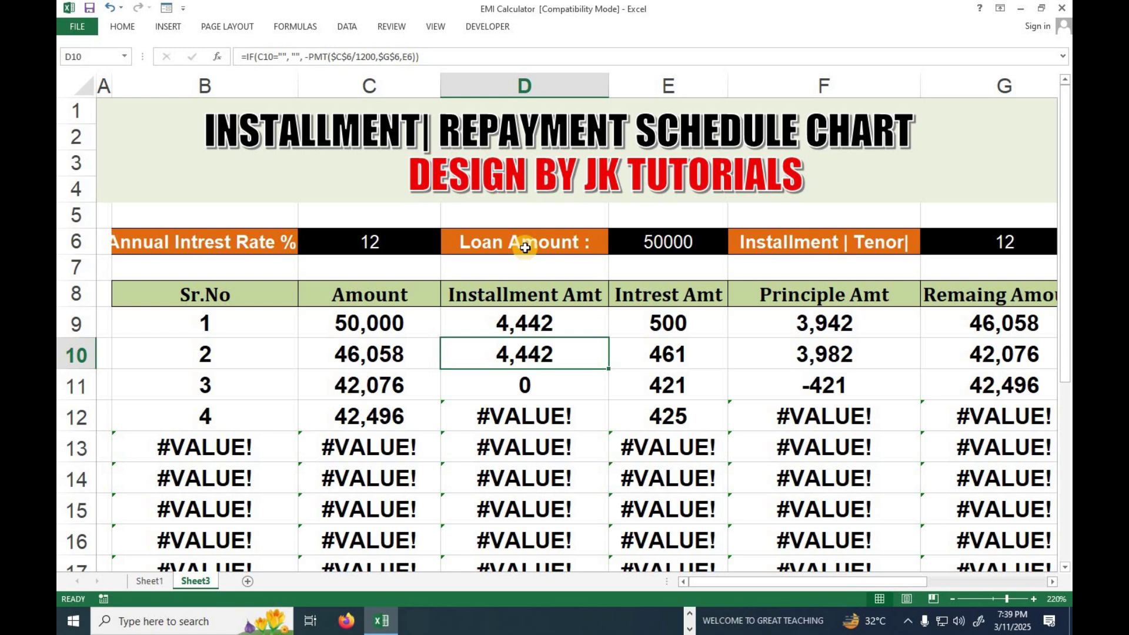
key(F2)
click(719, 355)
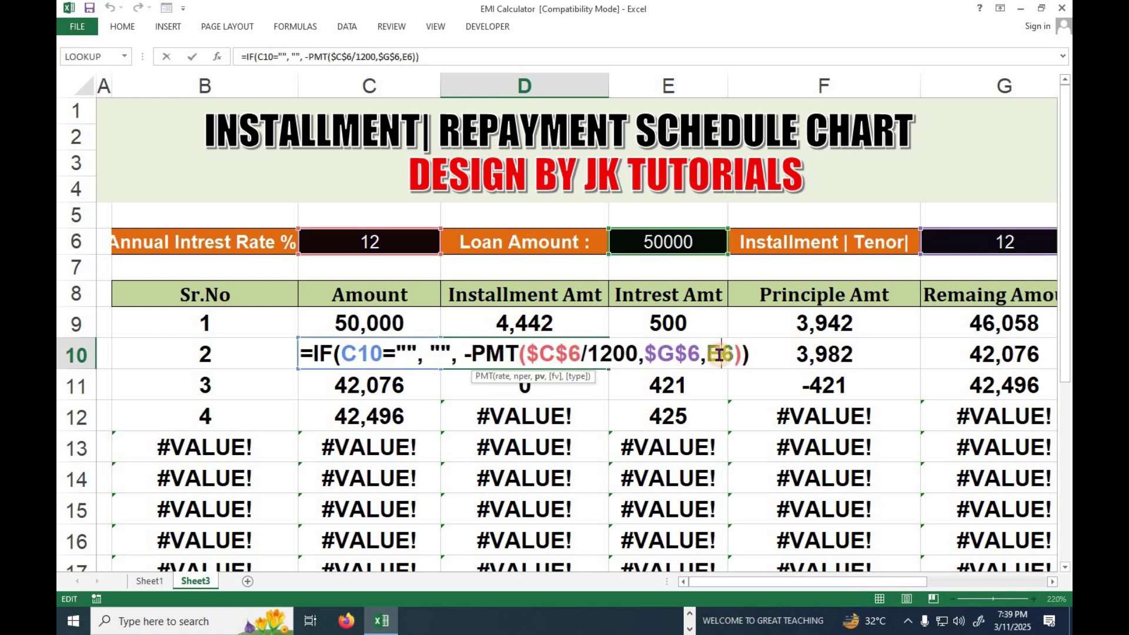
key(F4)
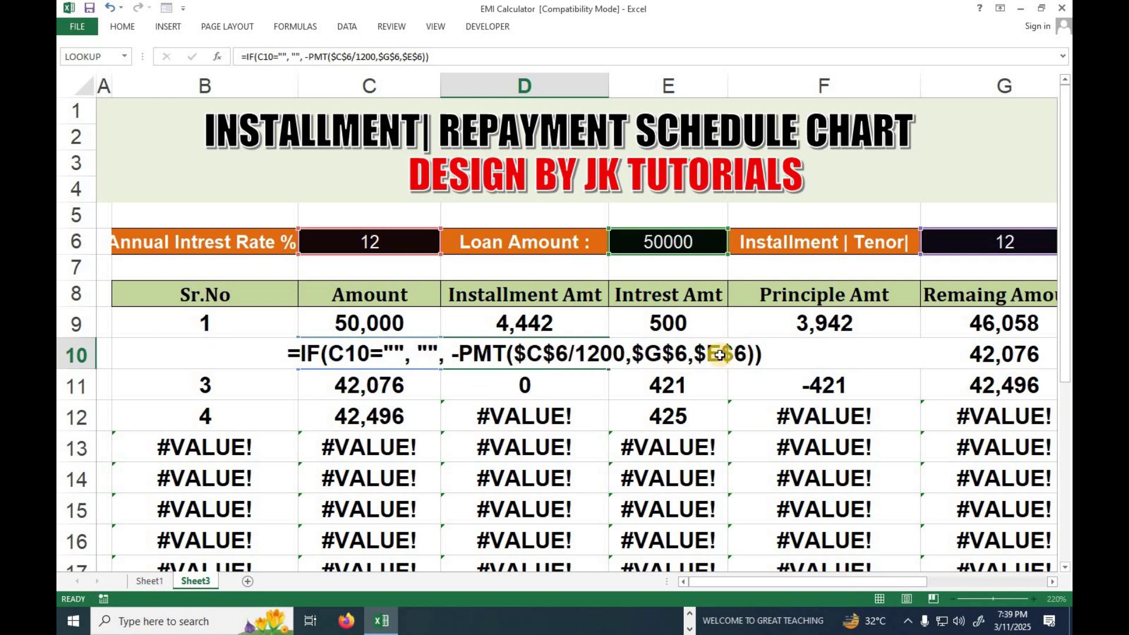
key(Return)
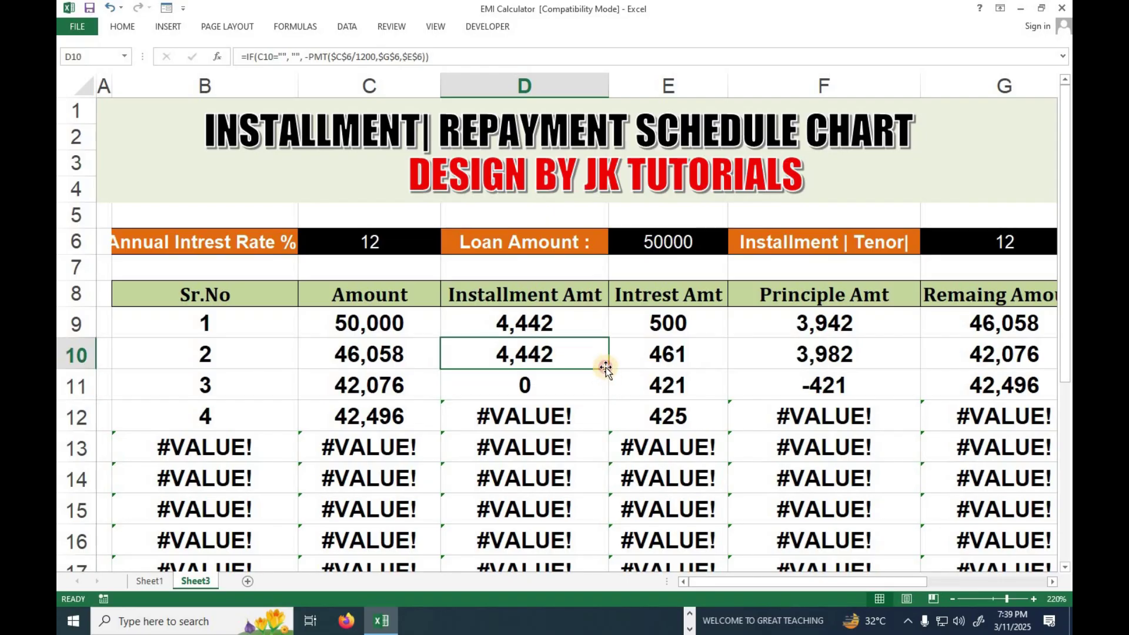
double_click(608, 370)
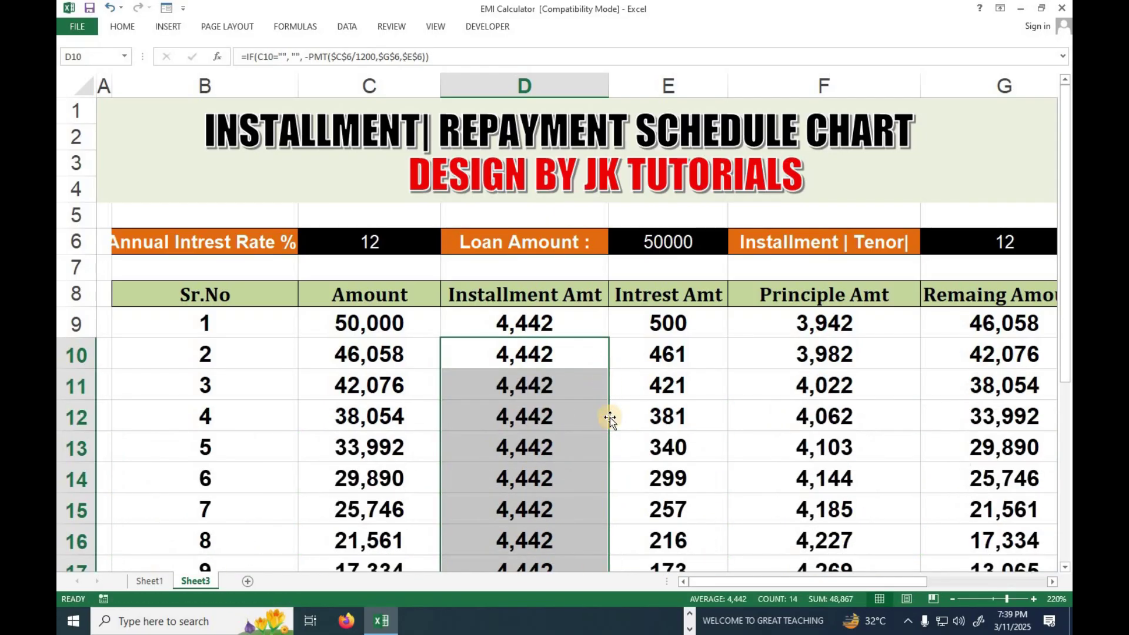
Review the filled repayment schedule from the first installment row to the end, across all columns
scroll(610, 420, down, 4)
scroll(610, 421, up, 3)
scroll(624, 419, down, 2)
scroll(636, 416, up, 2)
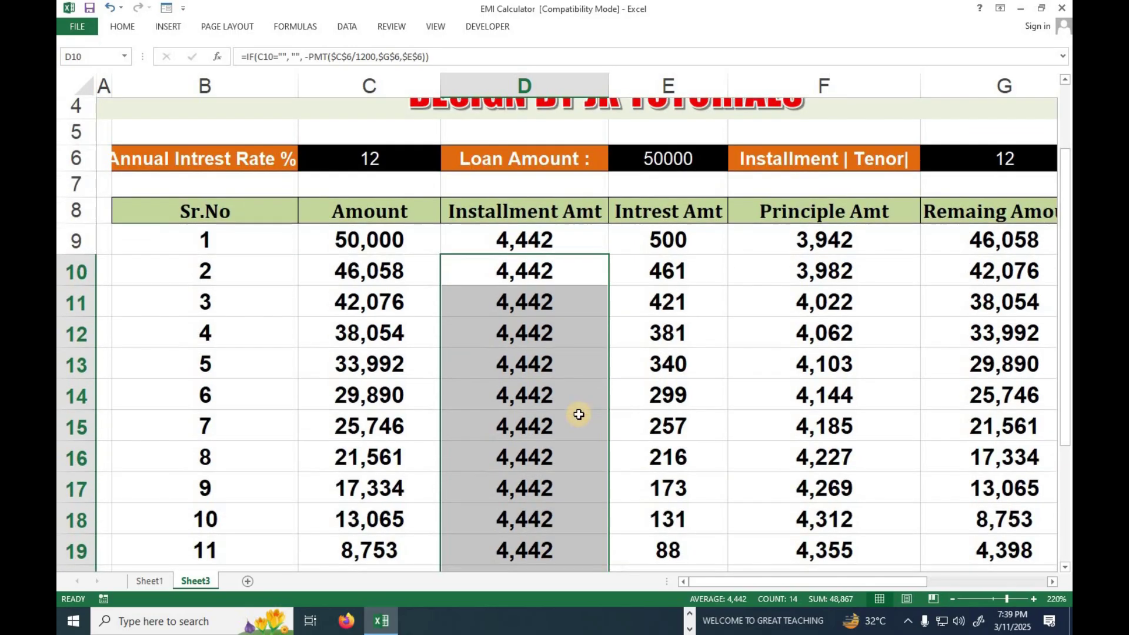
scroll(577, 414, down, 2)
click(976, 430)
drag(209, 465, 570, 514)
scroll(570, 514, up, 3)
drag(188, 318, 585, 452)
drag(798, 481, 668, 486)
scroll(578, 430, up, 3)
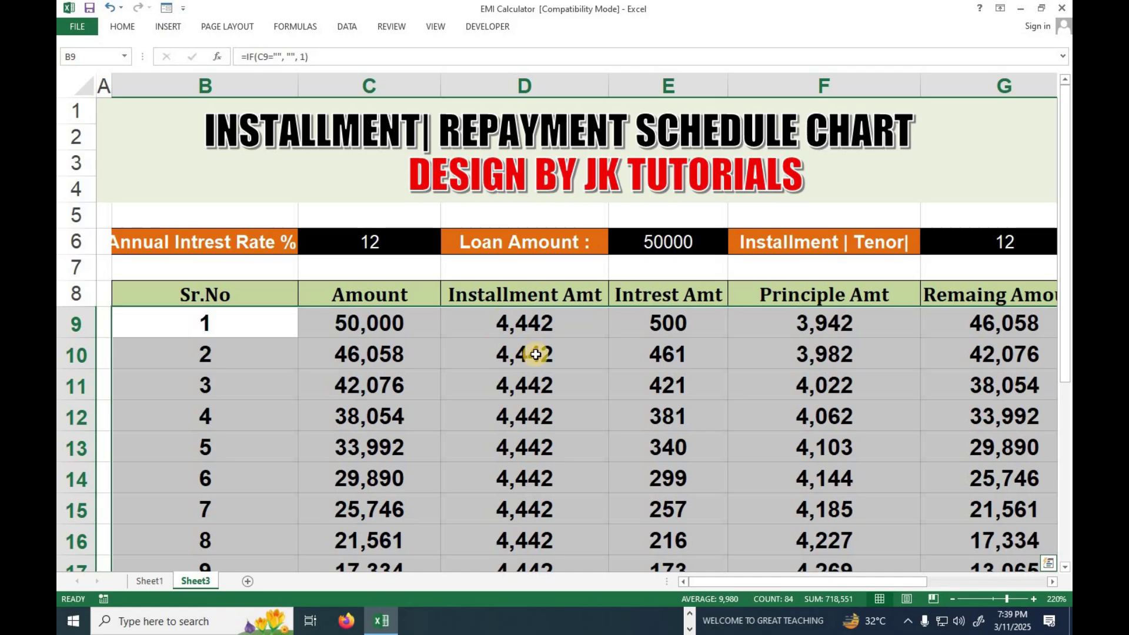
click(535, 354)
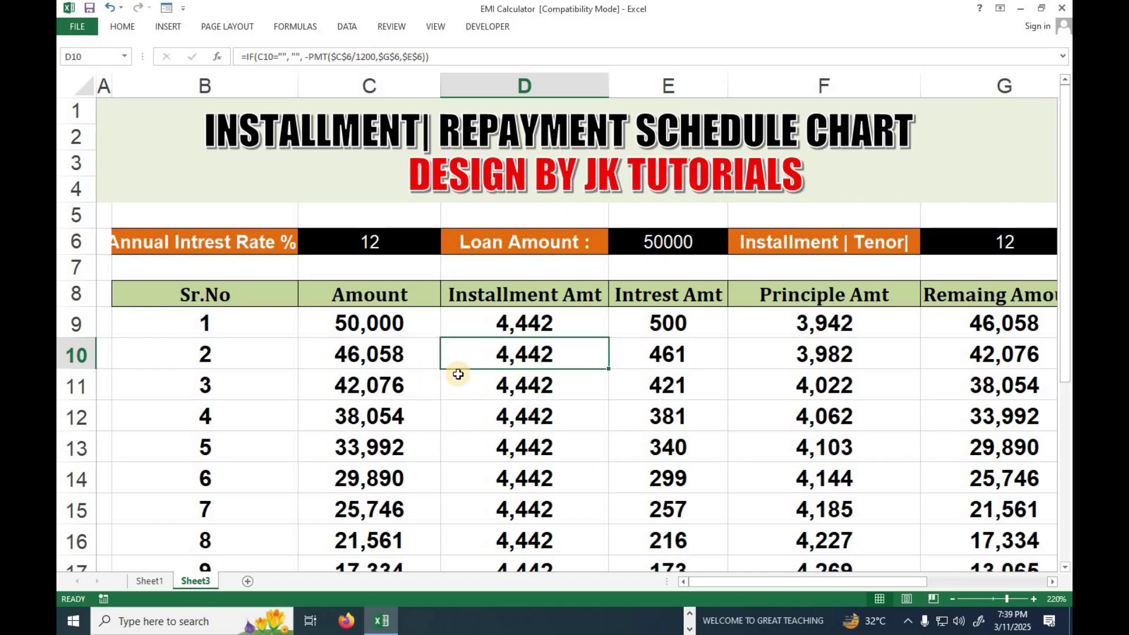
Fill the schedule formulas from B10:G20 well down the sheet across all six columns, from Sr.No to Remaining Amount
drag(212, 318, 1000, 477)
drag(225, 353, 1017, 484)
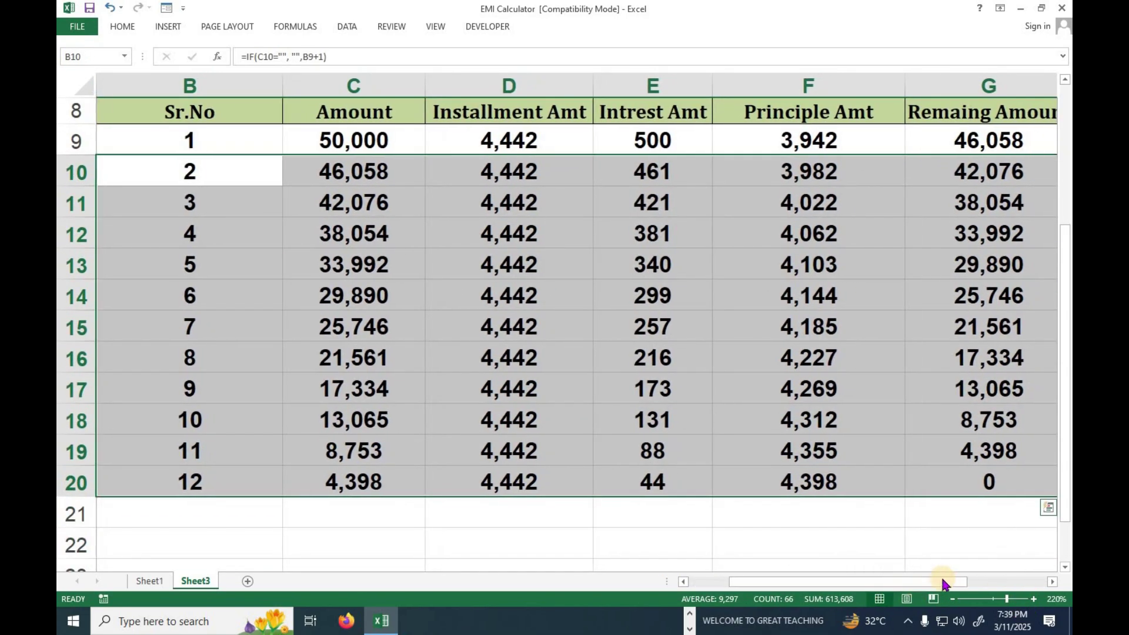
scroll(941, 582, right, 2)
drag(744, 498, 715, 505)
scroll(715, 504, up, 20)
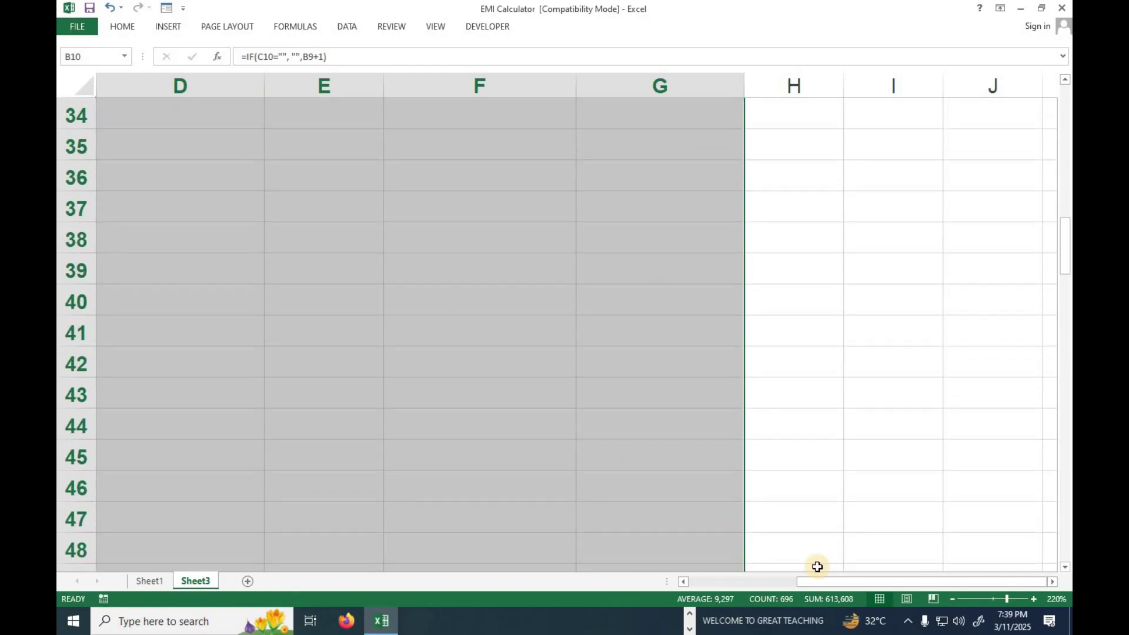
drag(847, 582, 640, 581)
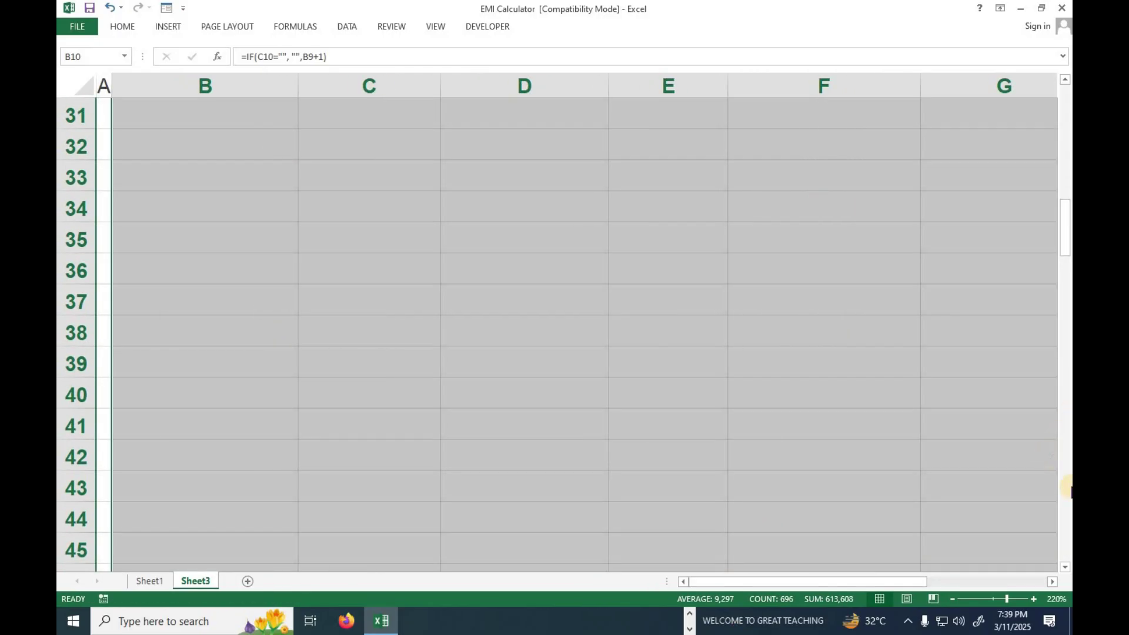
drag(1068, 256, 1065, 160)
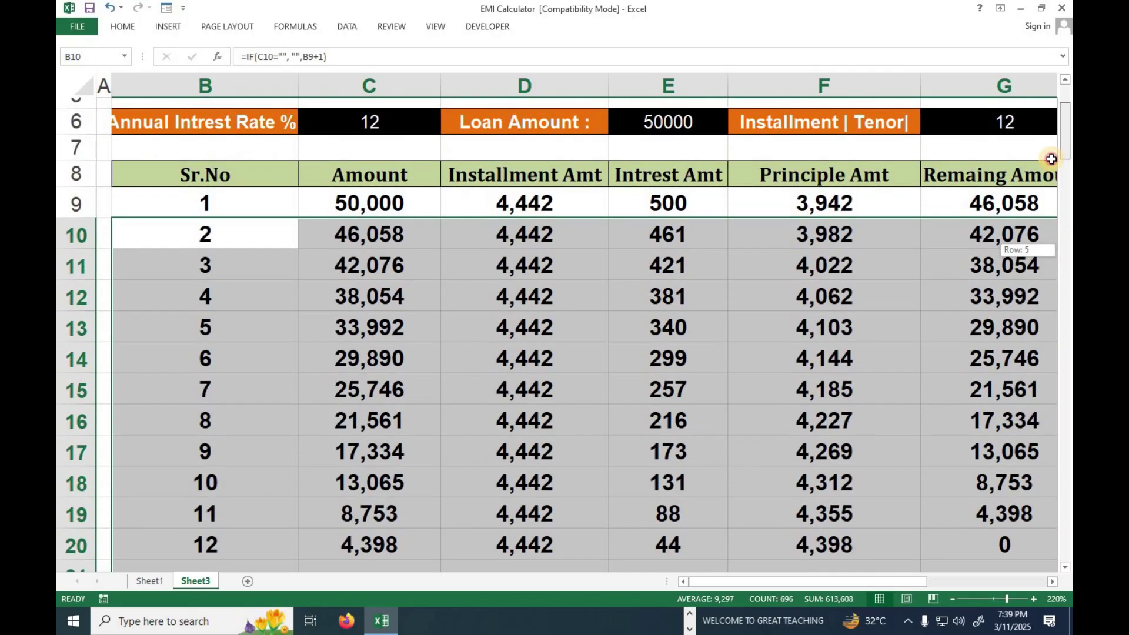
scroll(959, 183, up, 2)
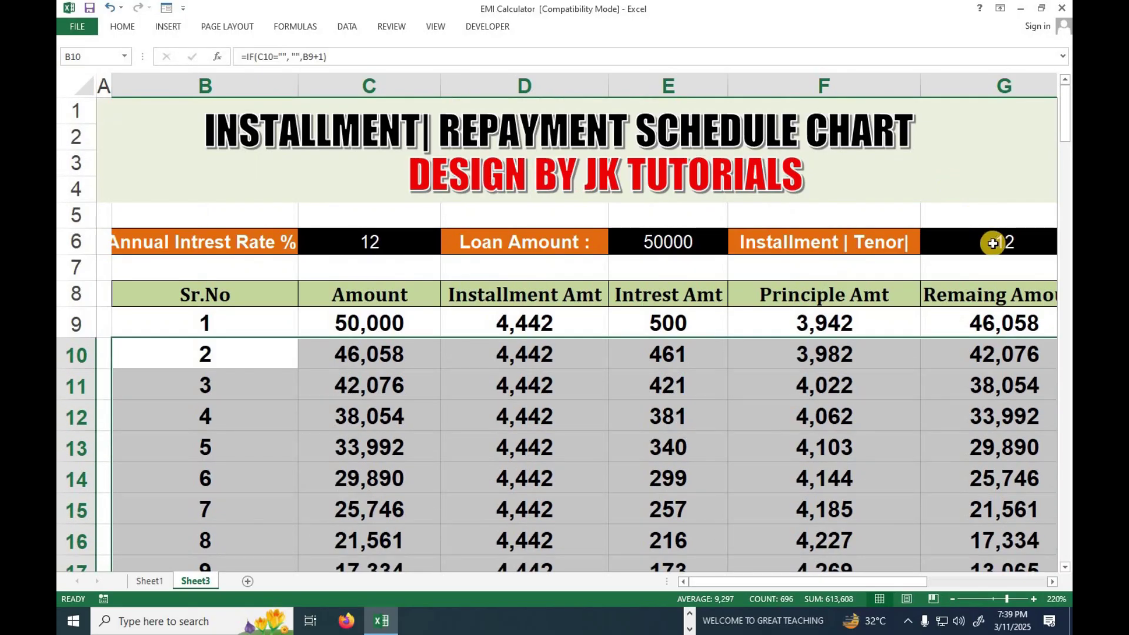
Set the installment tenor in G6 to 25 and check the schedule through its last installment row
click(953, 599)
scroll(950, 441, up, 3)
click(958, 237)
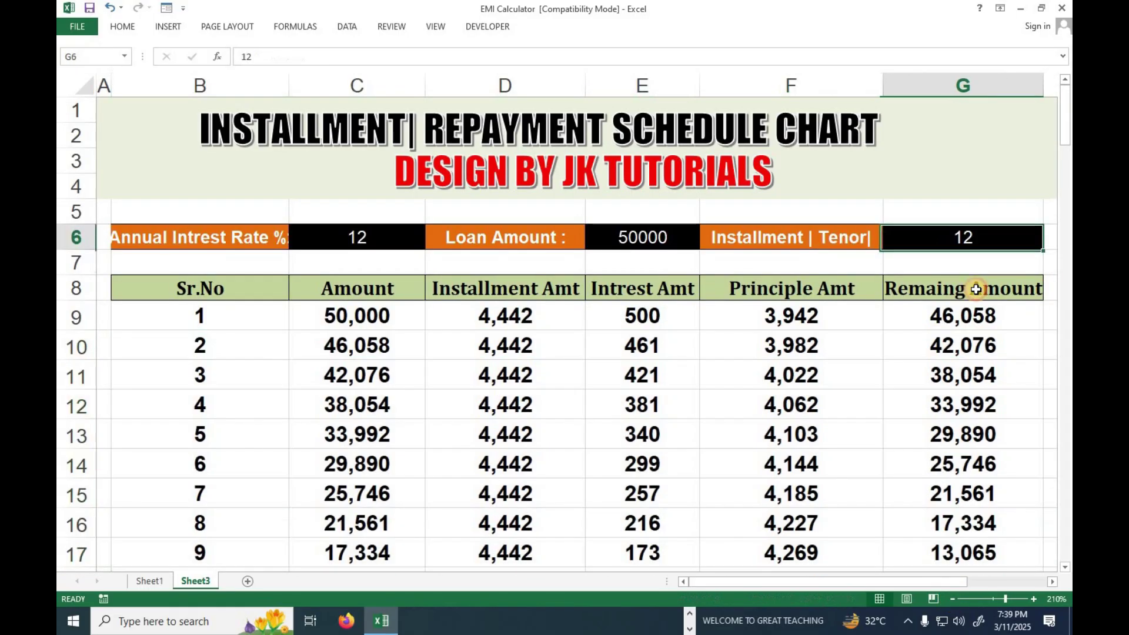
text(2)
key(Return)
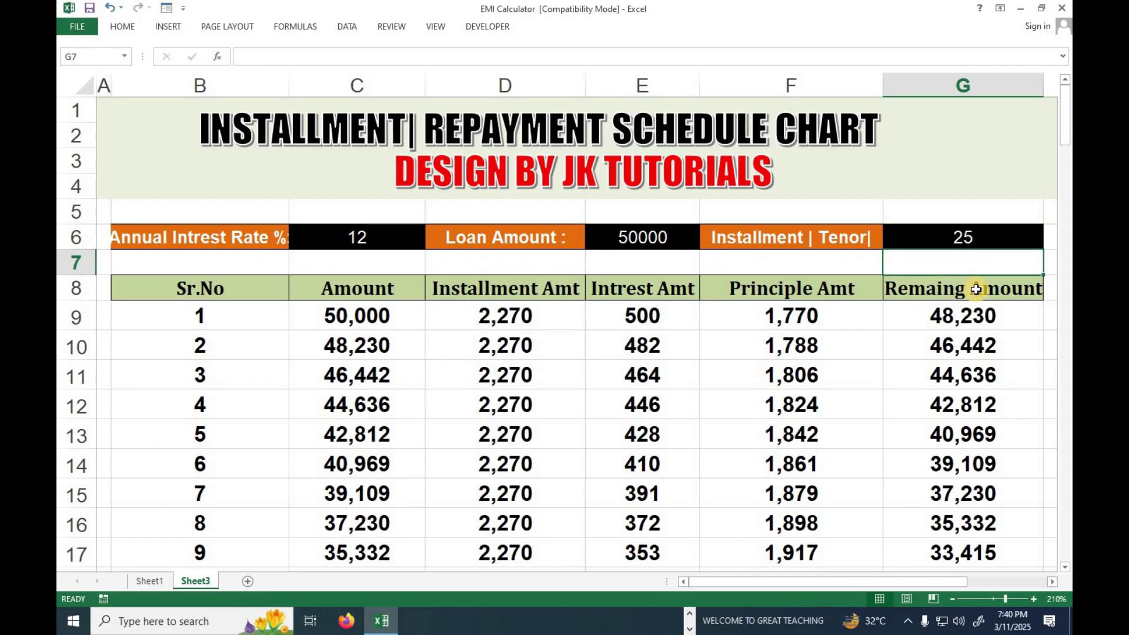
scroll(438, 421, down, 8)
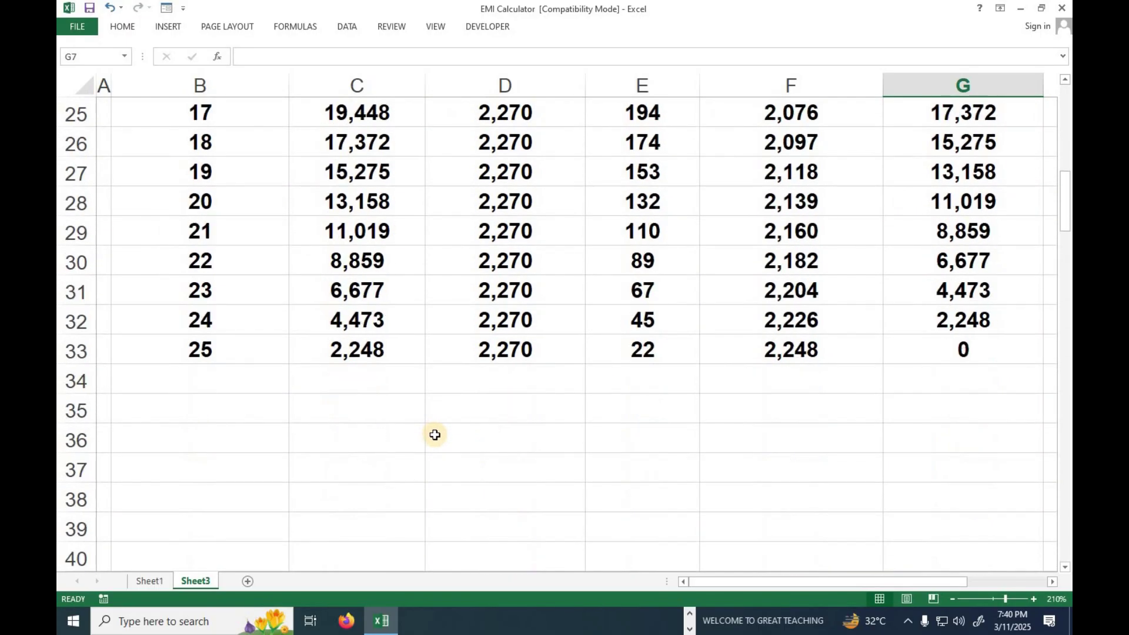
scroll(435, 434, up, 8)
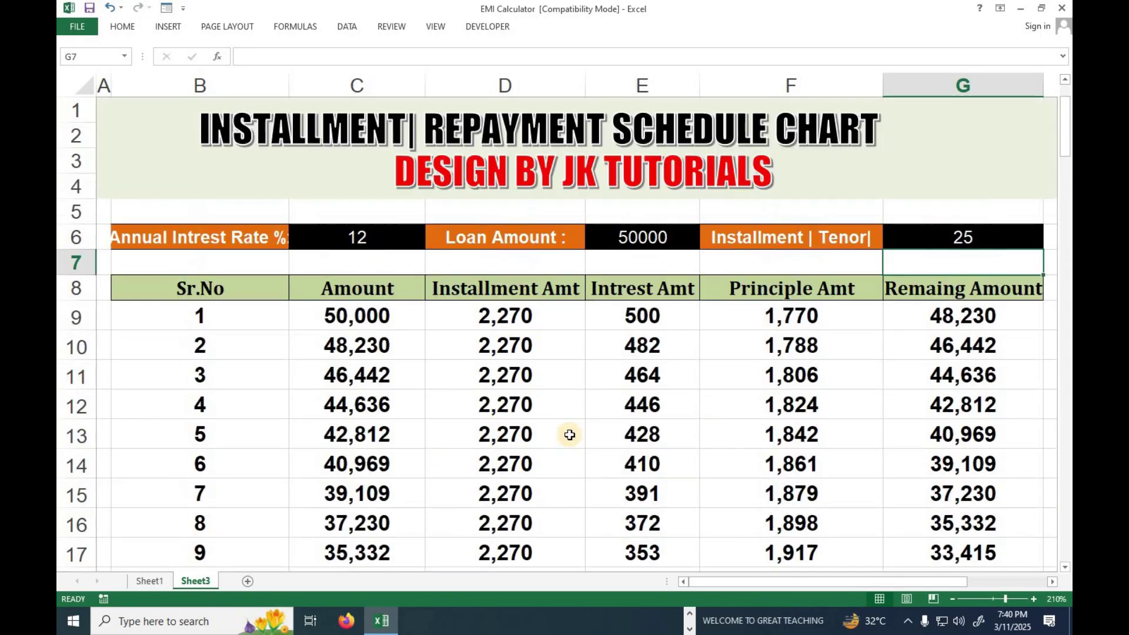
Change the installment tenor to 50 and review the extended schedule through its final row
click(963, 233)
text(50)
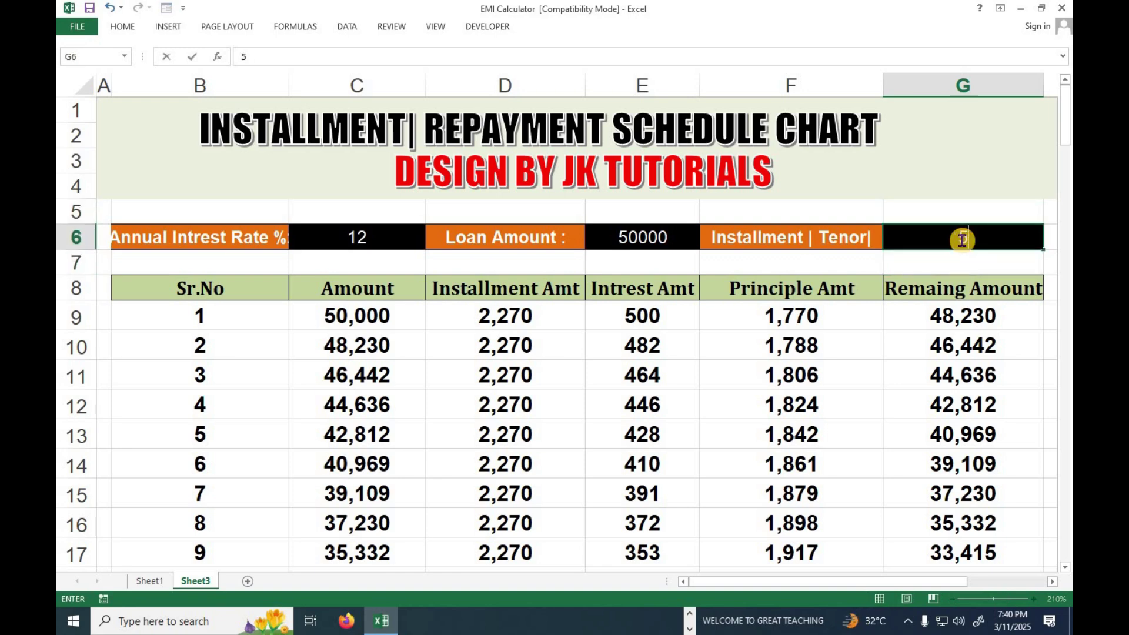
key(Return)
scroll(763, 489, down, 15)
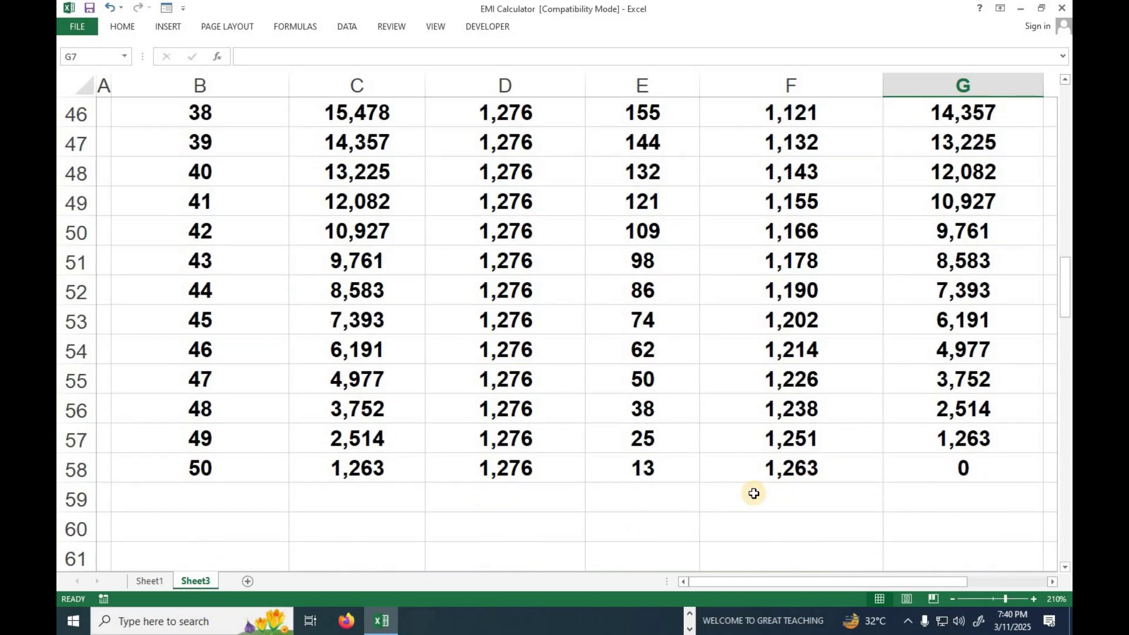
scroll(753, 493, up, 15)
Set the installment tenor in G6 to 5 to test a short repayment schedule
click(957, 236)
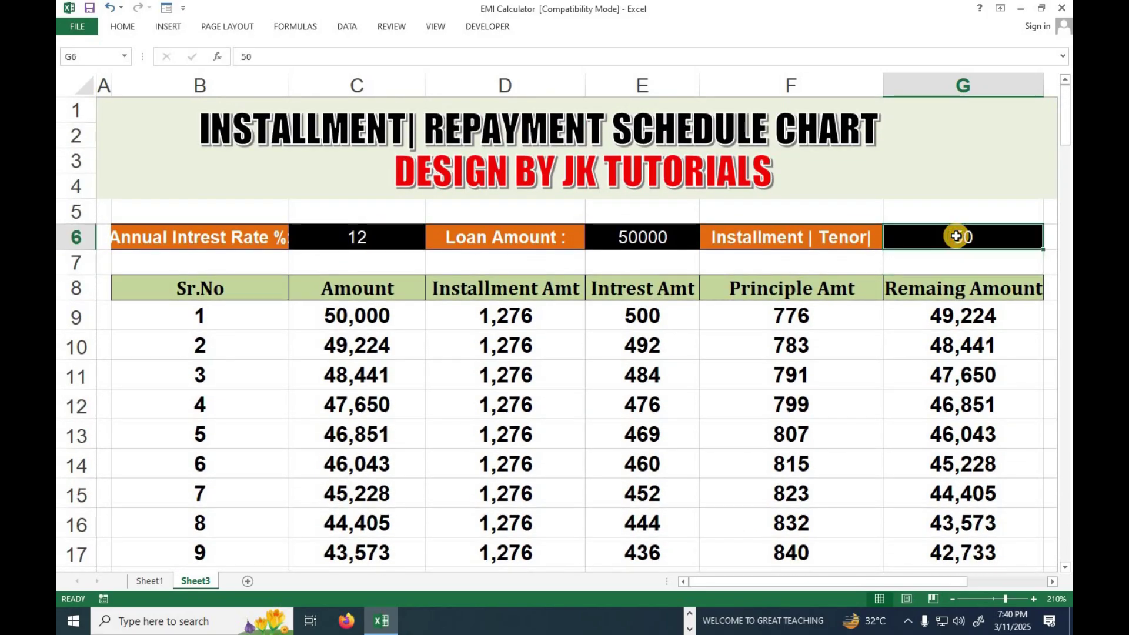
text(5)
key(Return)
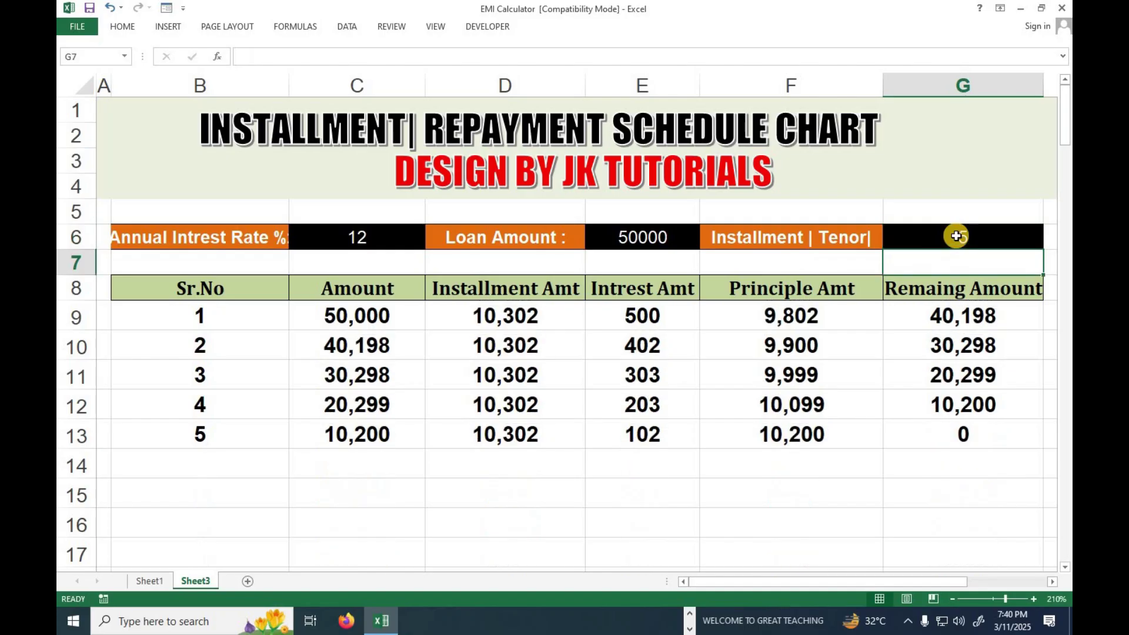